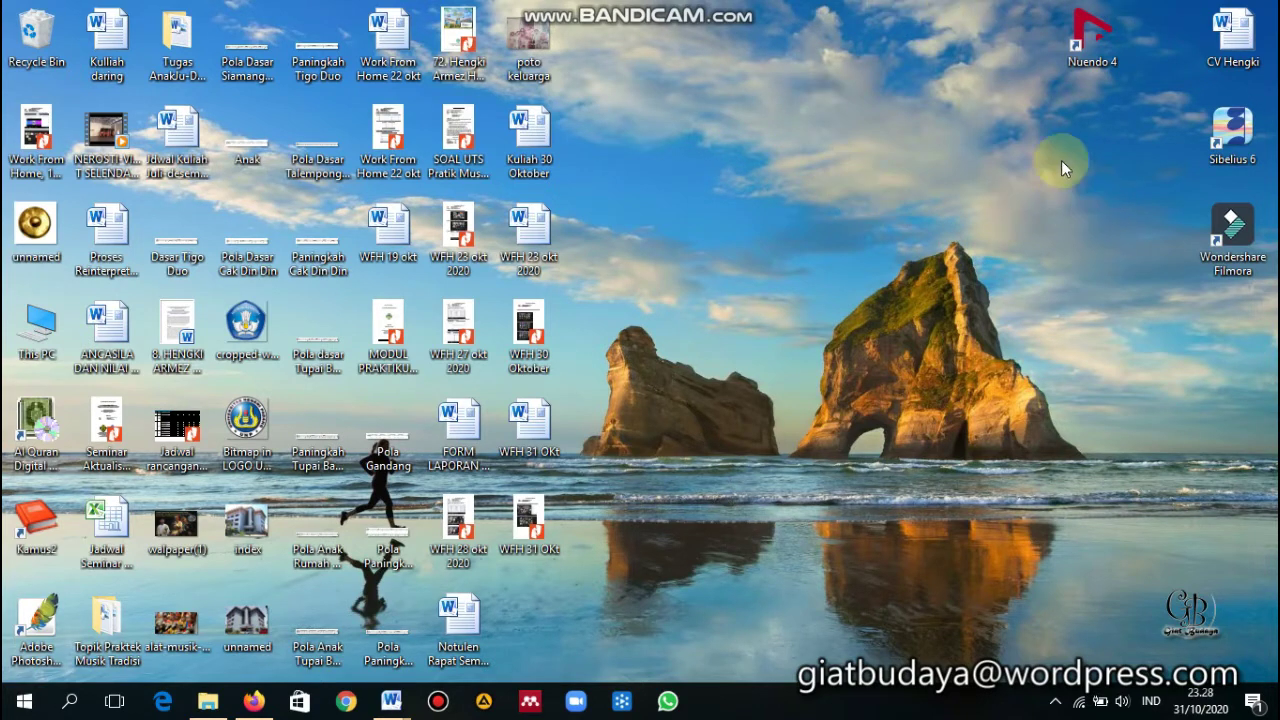
{"action": "left_click_drag", "start_coordinate": [1092, 41], "coordinate": [789, 43]}
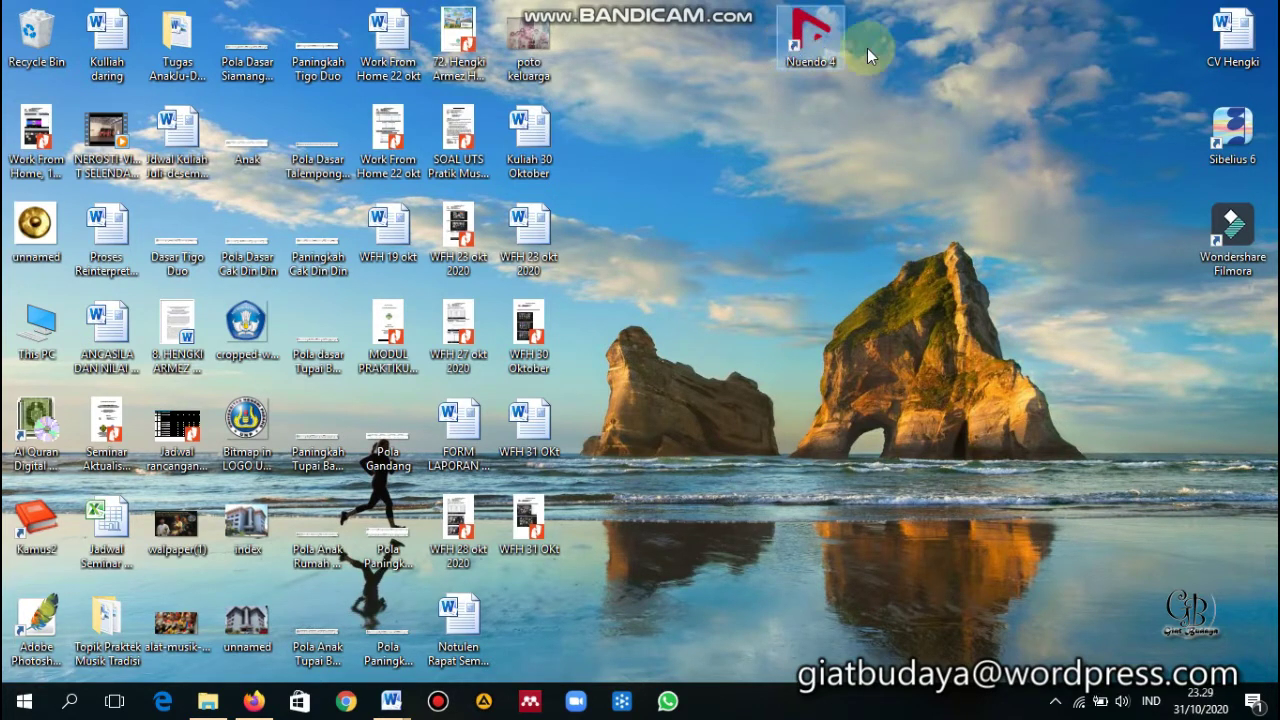
{"action": "left_click_drag", "start_coordinate": [1028, 45], "coordinate": [1057, 48]}
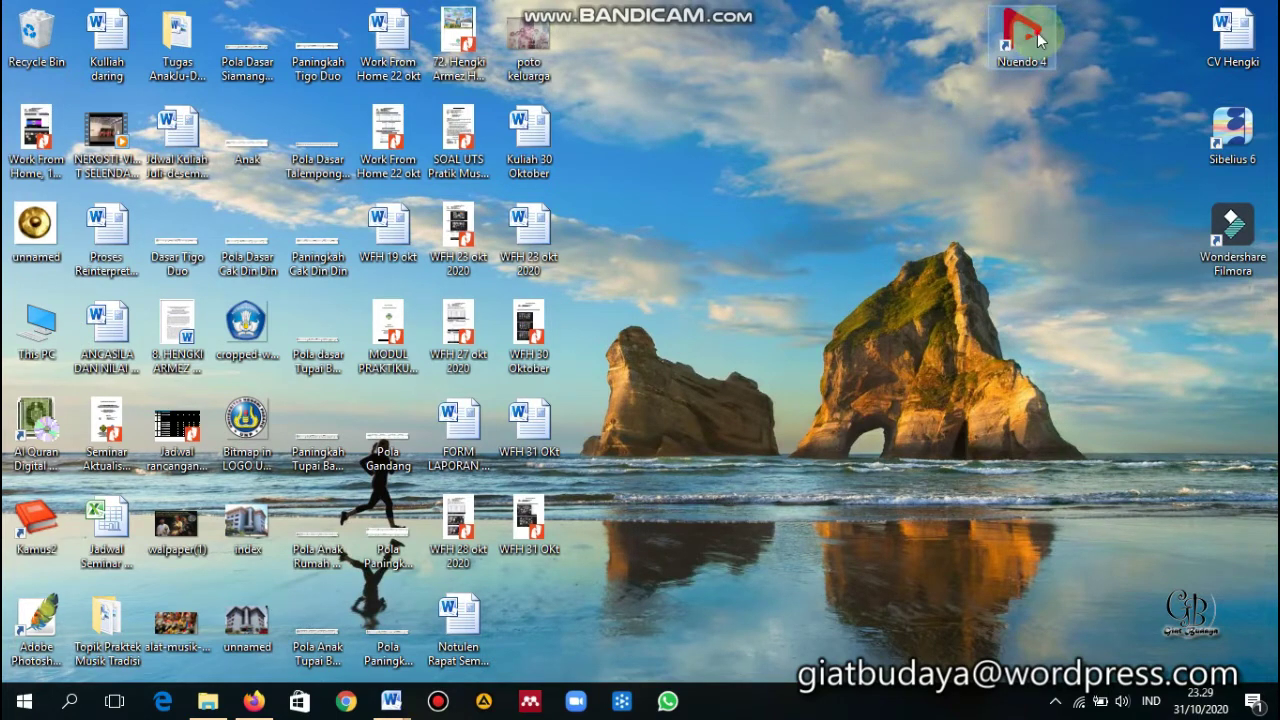
{"action": "left_click_drag", "start_coordinate": [1024, 36], "coordinate": [1119, 35]}
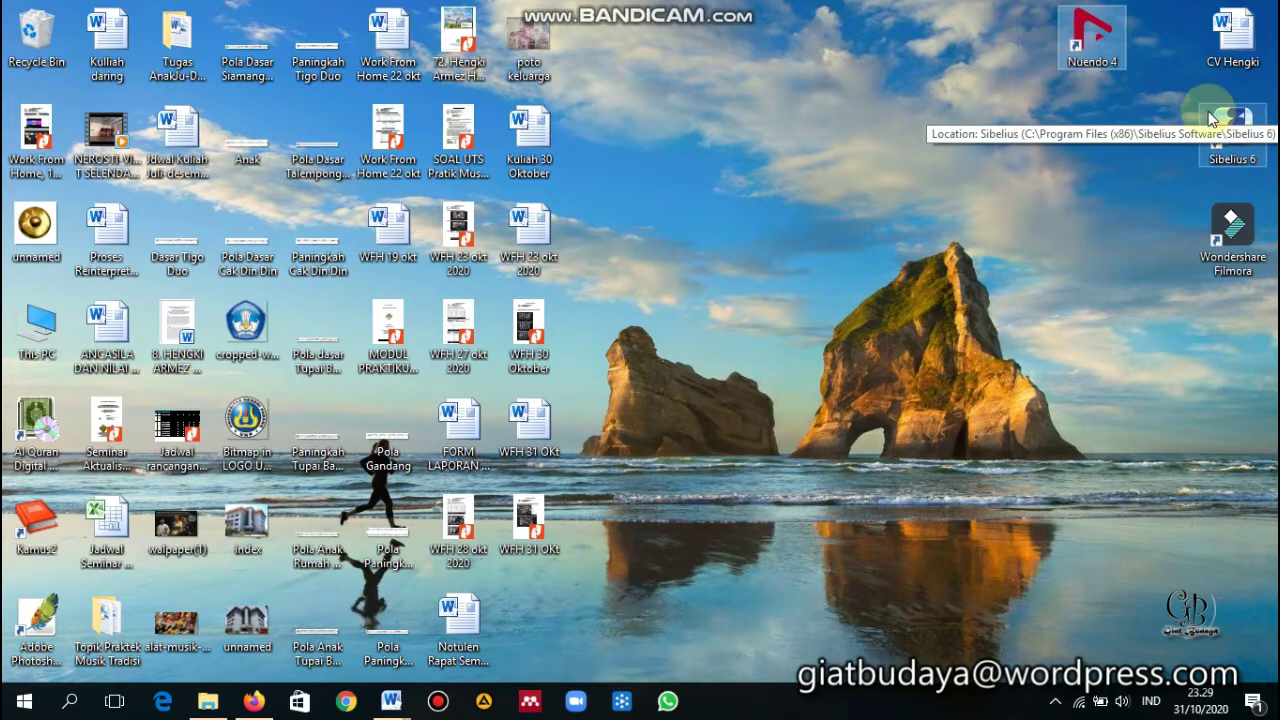
- Launch Nuendo 4 and move its transport panel to the upper part of the workspace
{"action": "double_click", "coordinate": [1088, 44]}
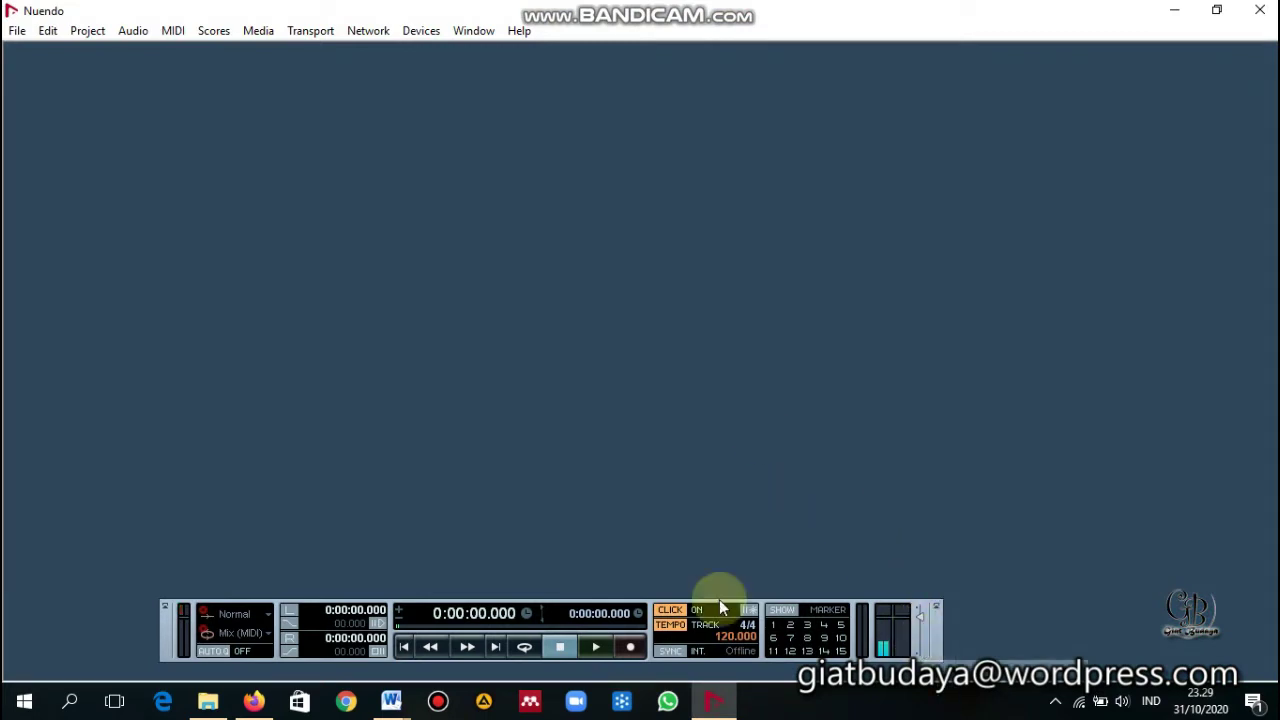
{"action": "left_click_drag", "start_coordinate": [655, 610], "coordinate": [922, 103]}
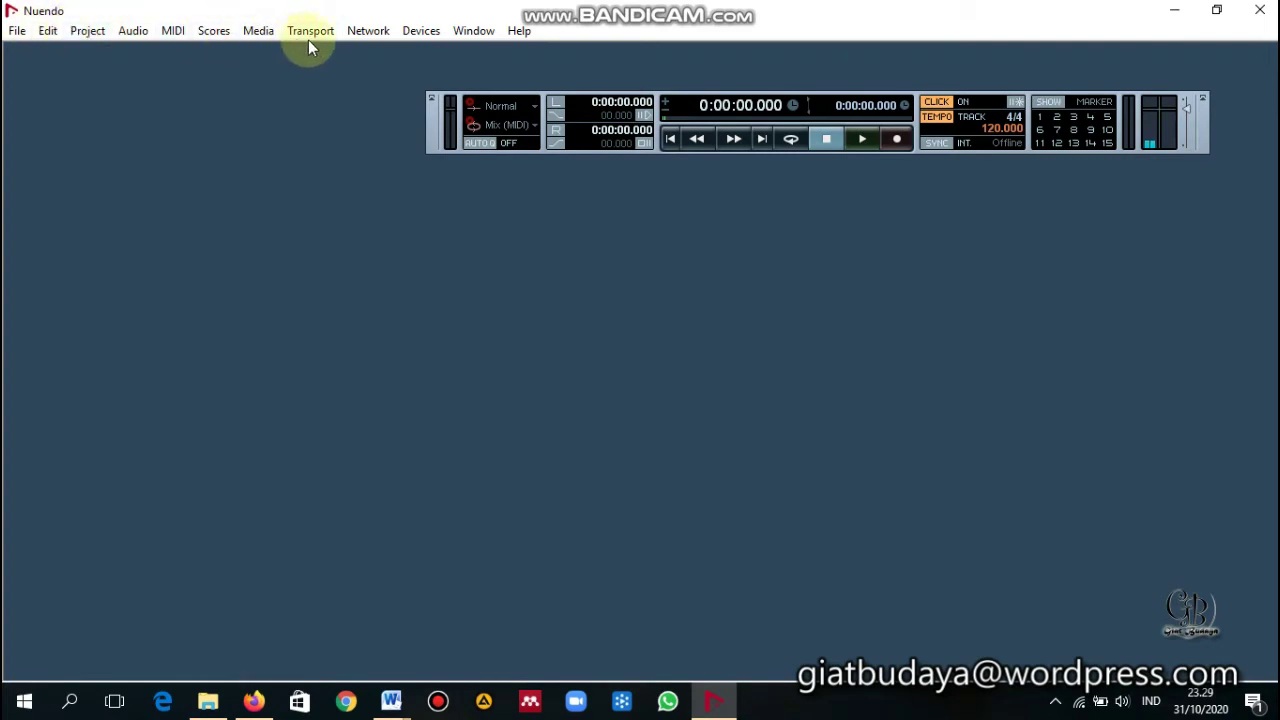
- Open the device setup and examine the VST Audio System, ASIO DirectX Full Duplex Driver and VST System Link settings
{"action": "left_click", "coordinate": [416, 36]}
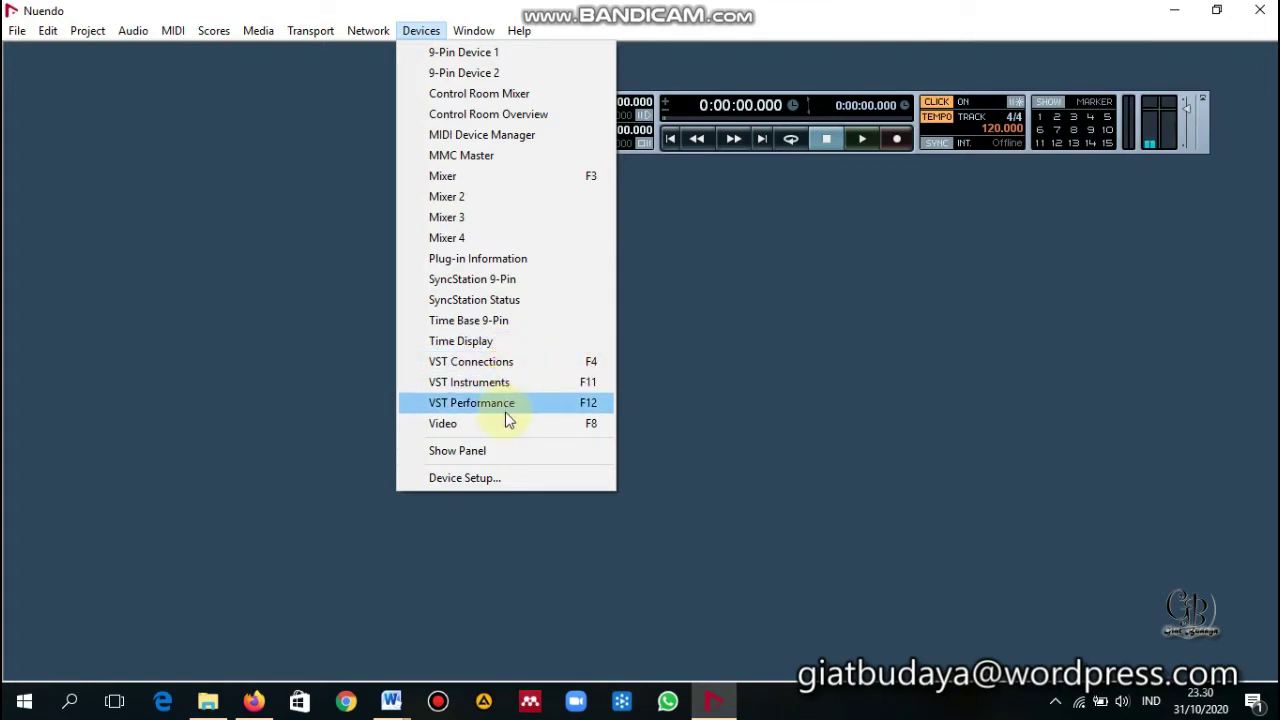
{"action": "left_click", "coordinate": [510, 486]}
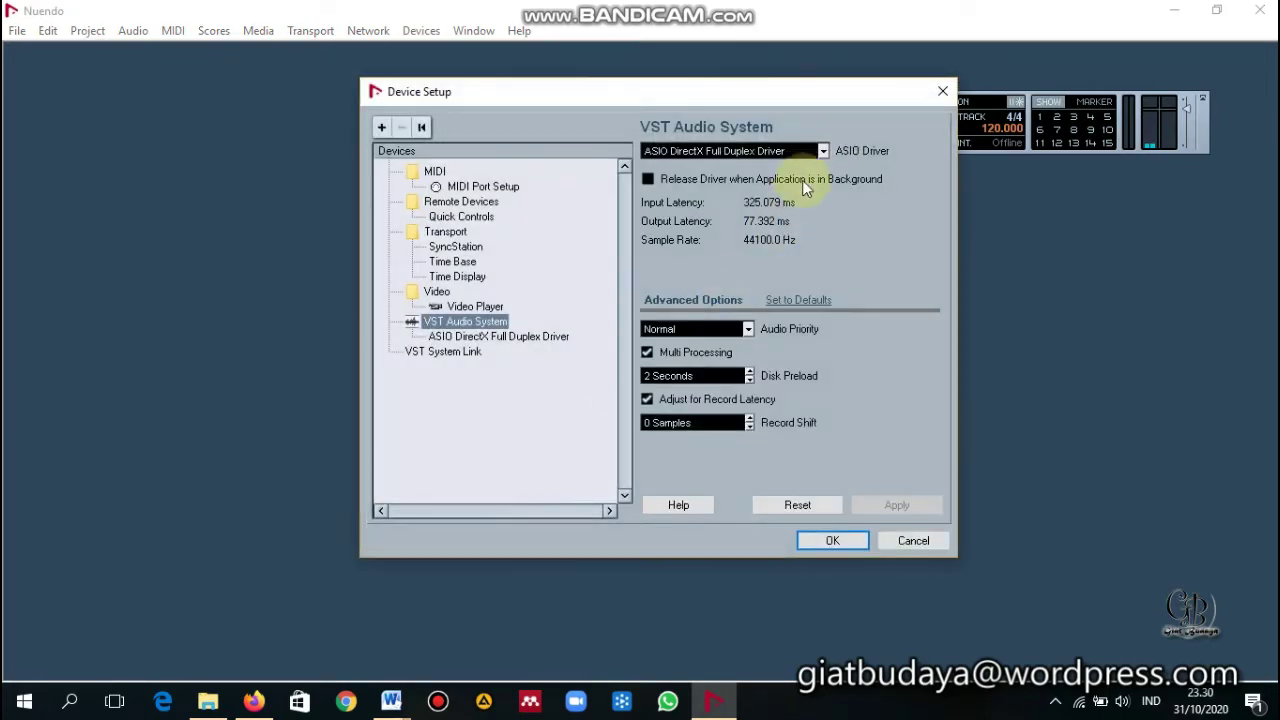
{"action": "left_click", "coordinate": [485, 338]}
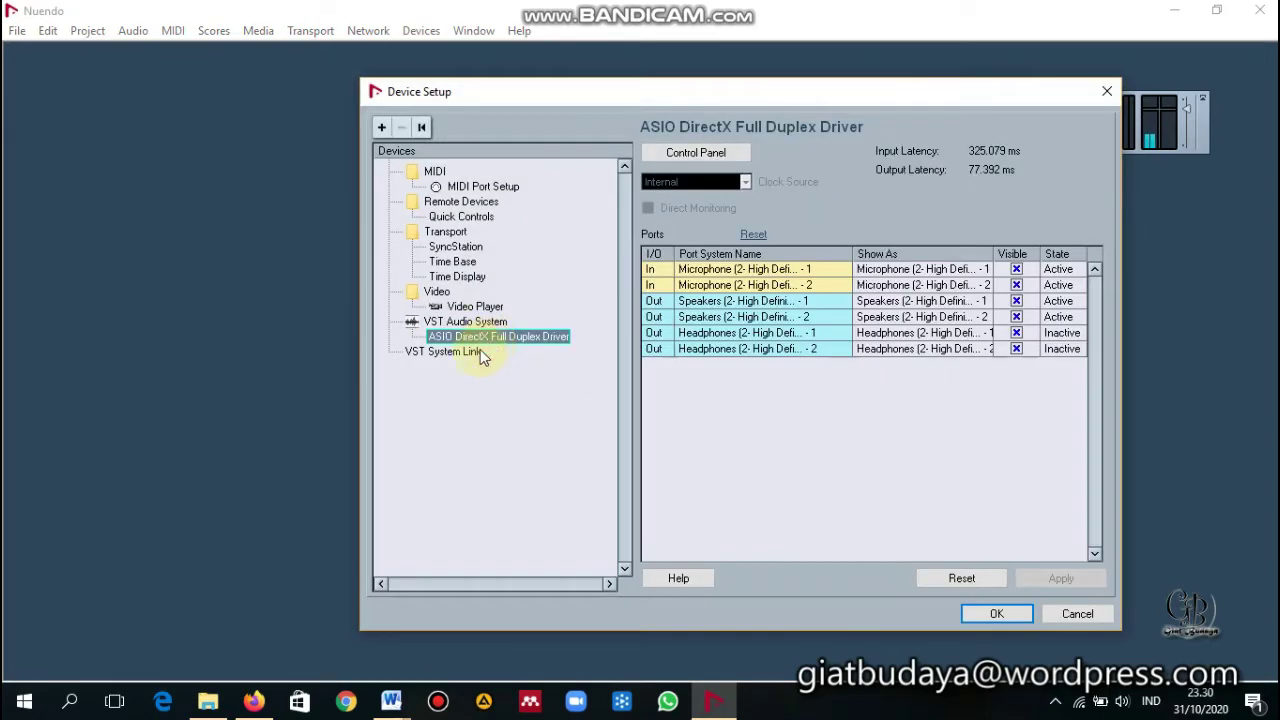
{"action": "left_click", "coordinate": [478, 352]}
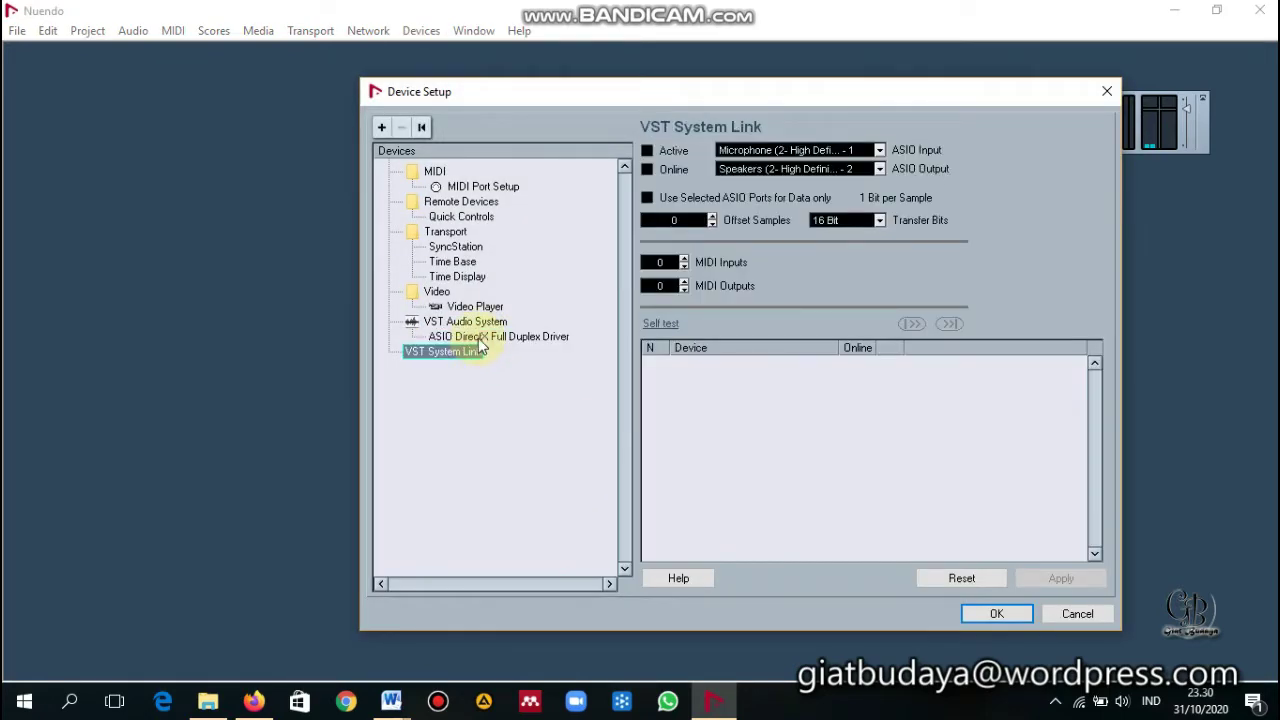
{"action": "left_click", "coordinate": [480, 337]}
{"action": "left_click", "coordinate": [478, 322]}
{"action": "left_click", "coordinate": [477, 337]}
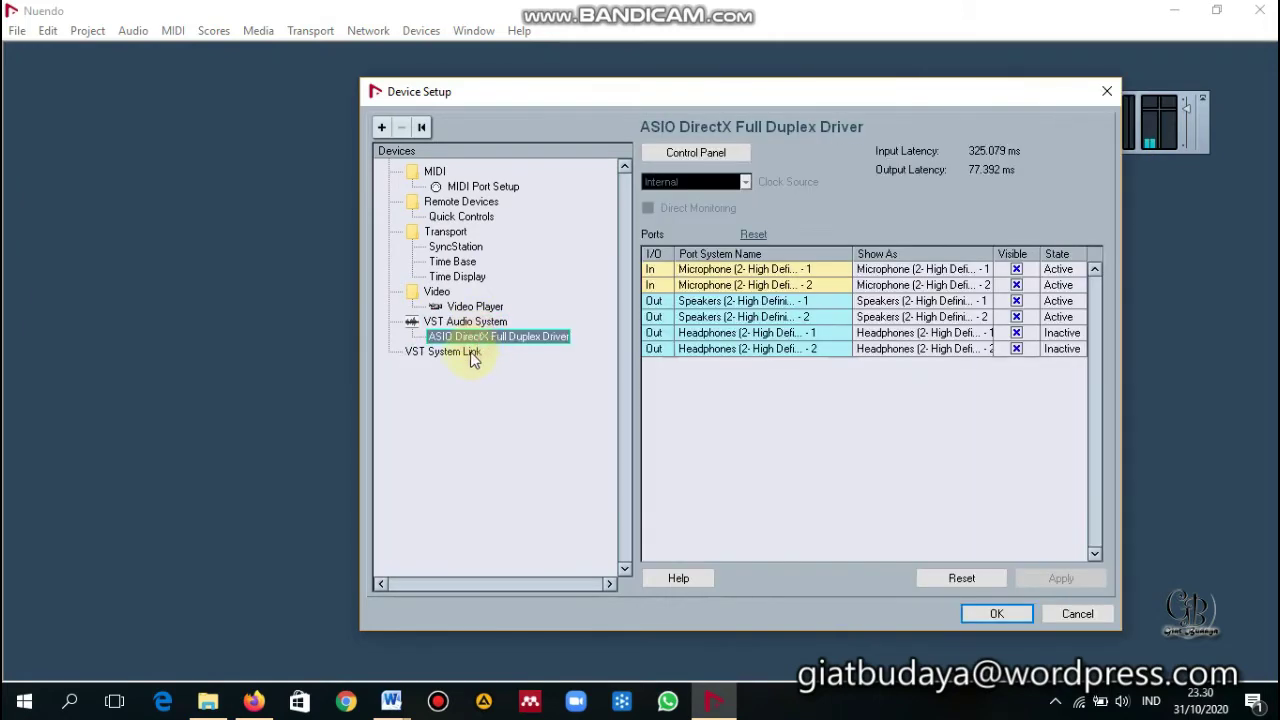
{"action": "left_click", "coordinate": [470, 352]}
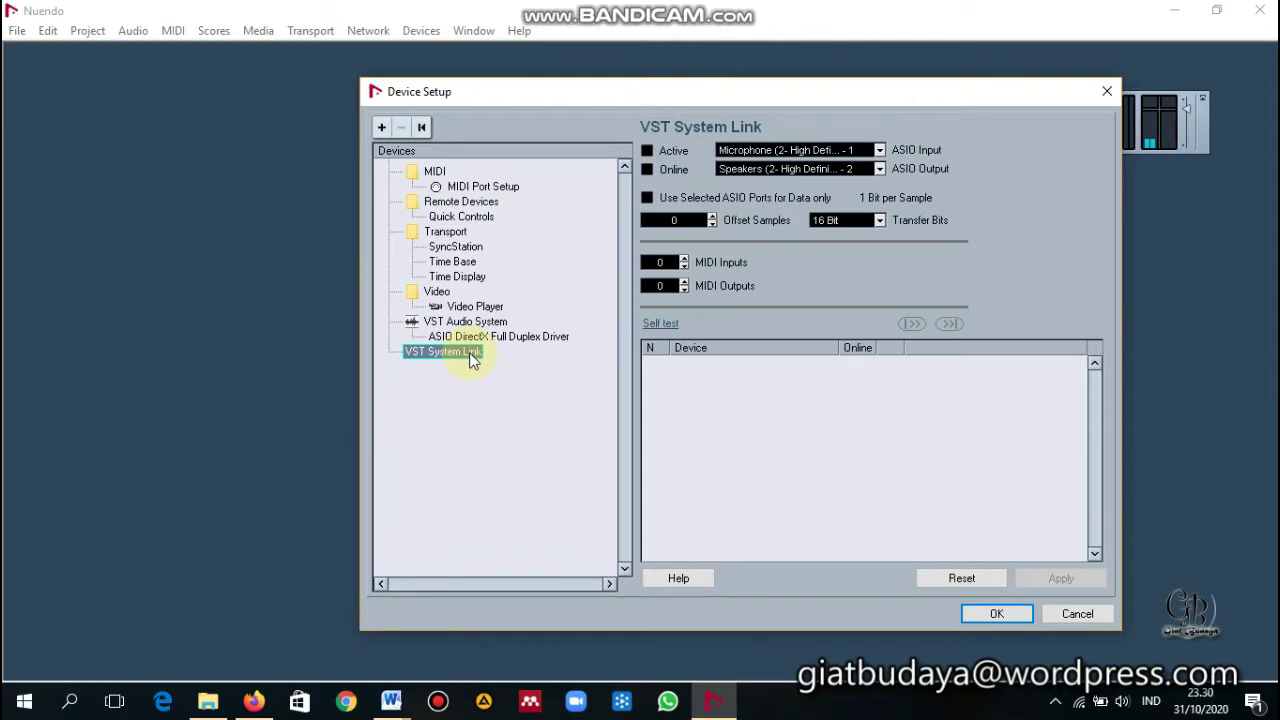
- Try Microsoft GS Wavetable Synth as the Quick Controls MIDI output, and leave those settings without applying the change
{"action": "left_click", "coordinate": [436, 172]}
{"action": "left_click", "coordinate": [462, 188]}
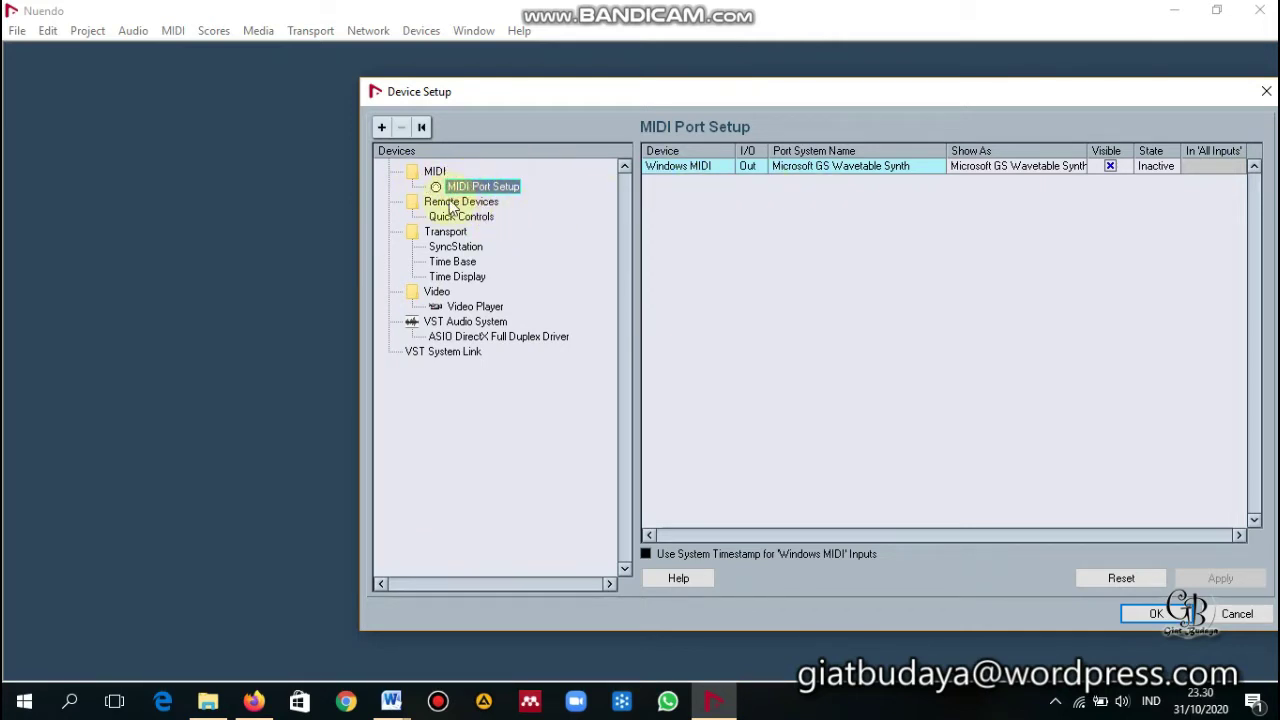
{"action": "left_click", "coordinate": [452, 204]}
{"action": "left_click", "coordinate": [466, 217]}
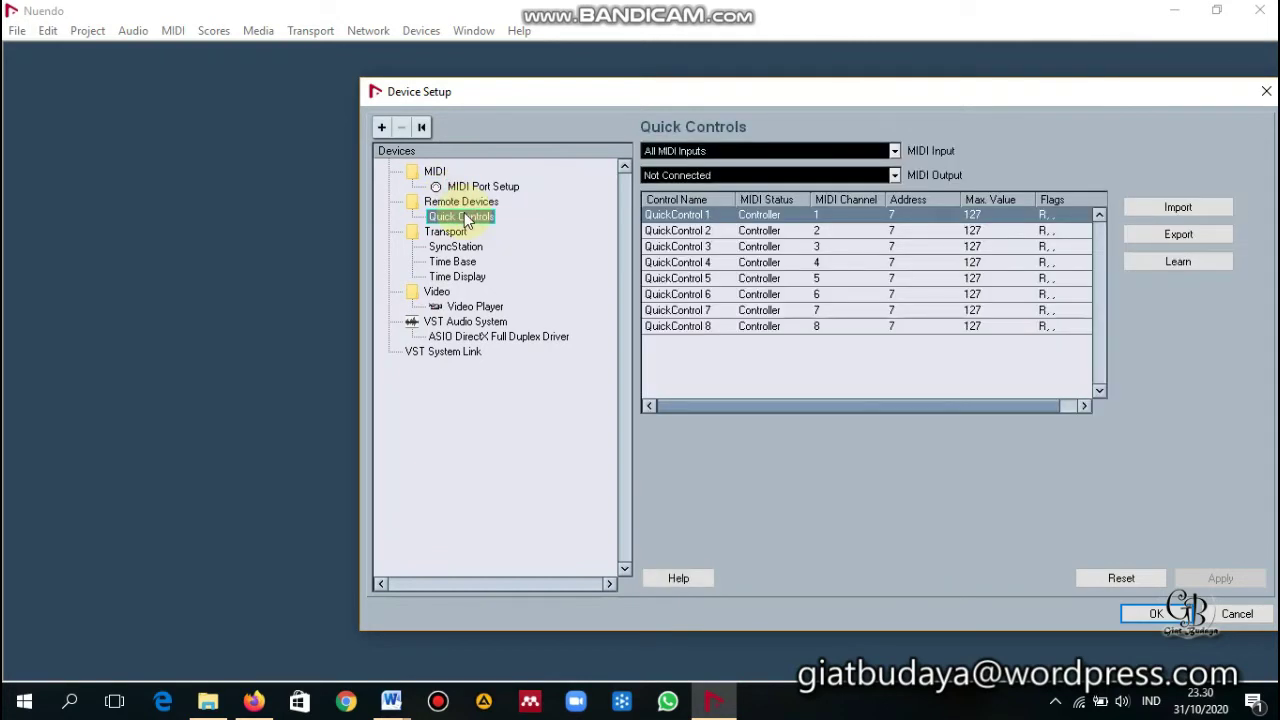
{"action": "left_click", "coordinate": [894, 175]}
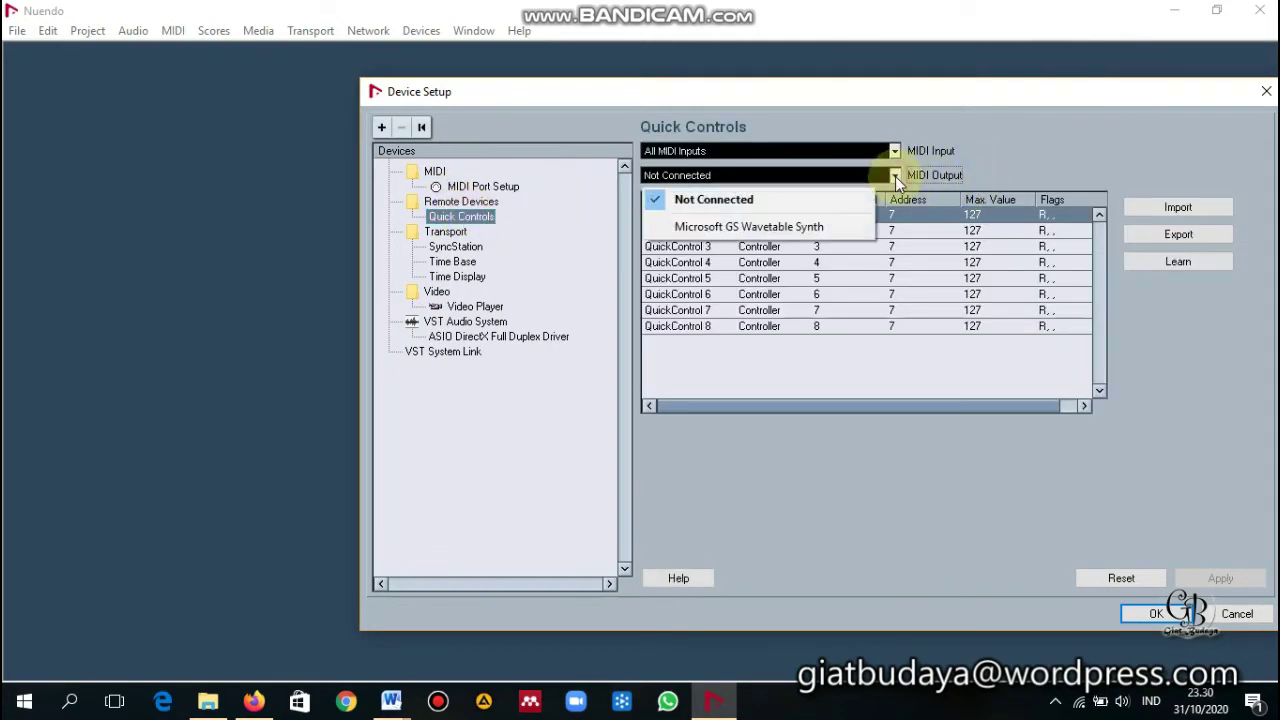
{"action": "left_click", "coordinate": [849, 226]}
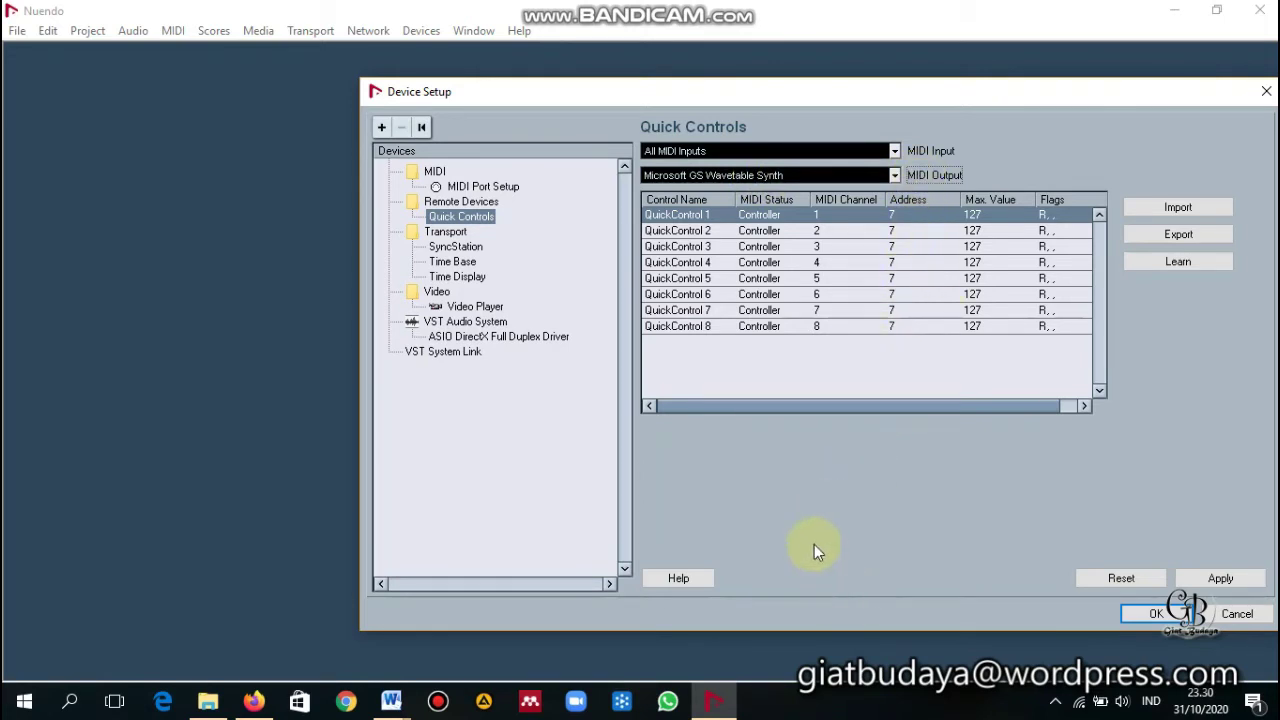
{"action": "left_click", "coordinate": [895, 176]}
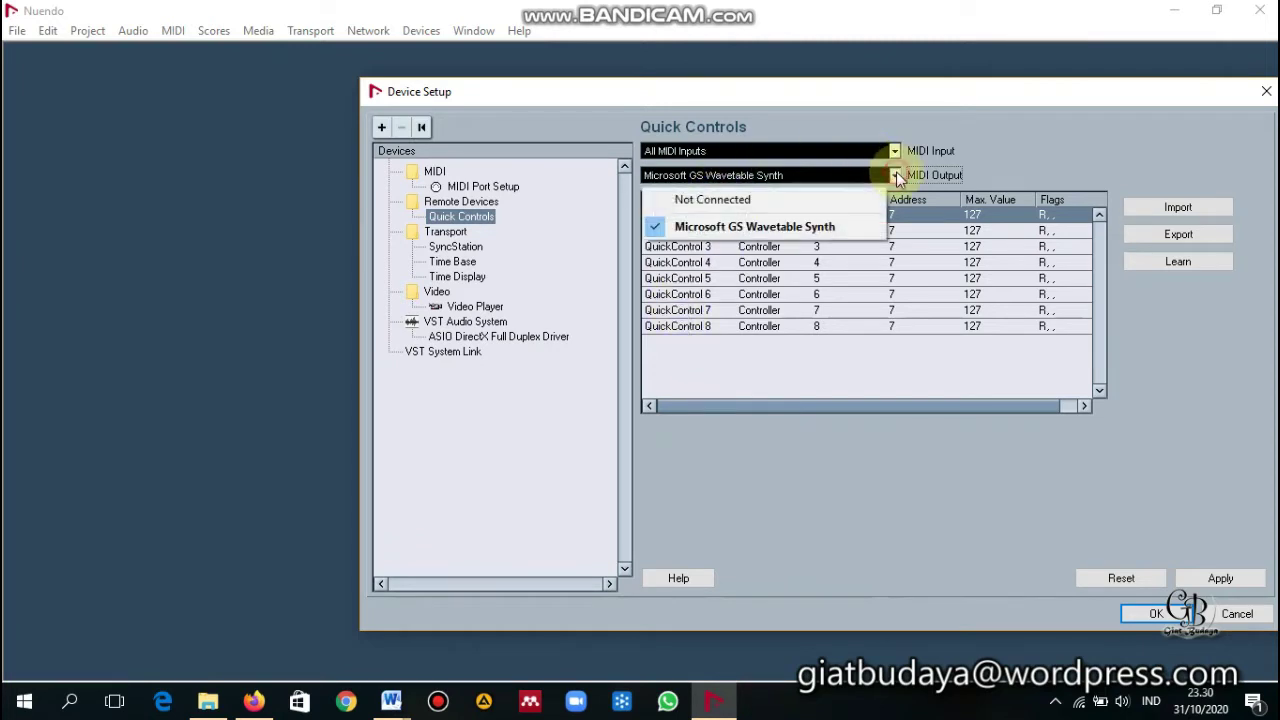
{"action": "left_click", "coordinate": [896, 176]}
{"action": "left_click", "coordinate": [896, 176]}
{"action": "left_click", "coordinate": [896, 175]}
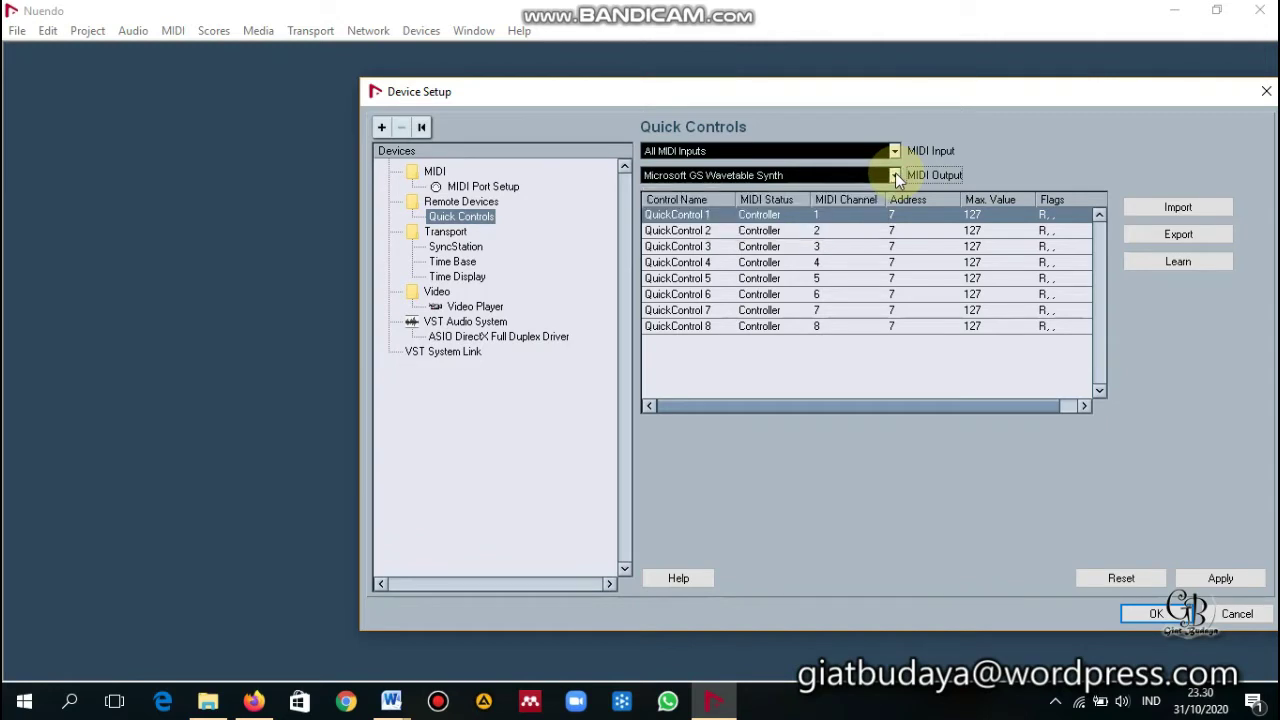
{"action": "left_click", "coordinate": [448, 232]}
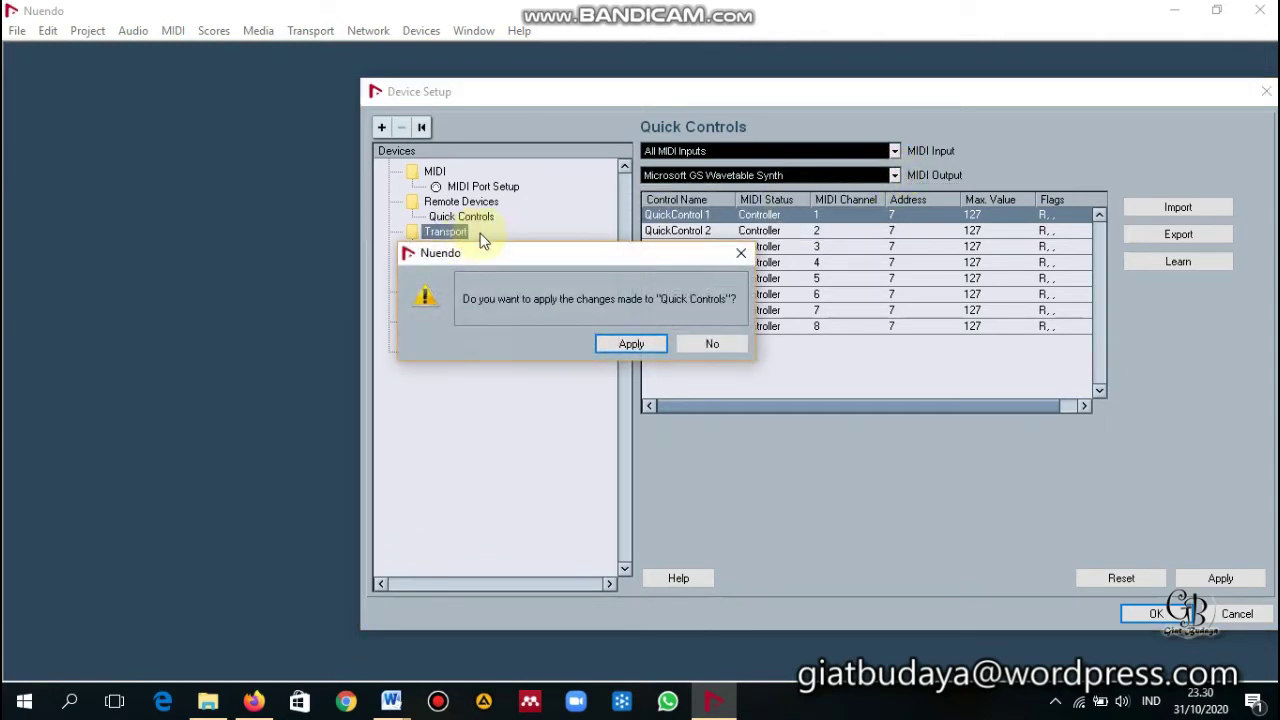
{"action": "left_click", "coordinate": [739, 255]}
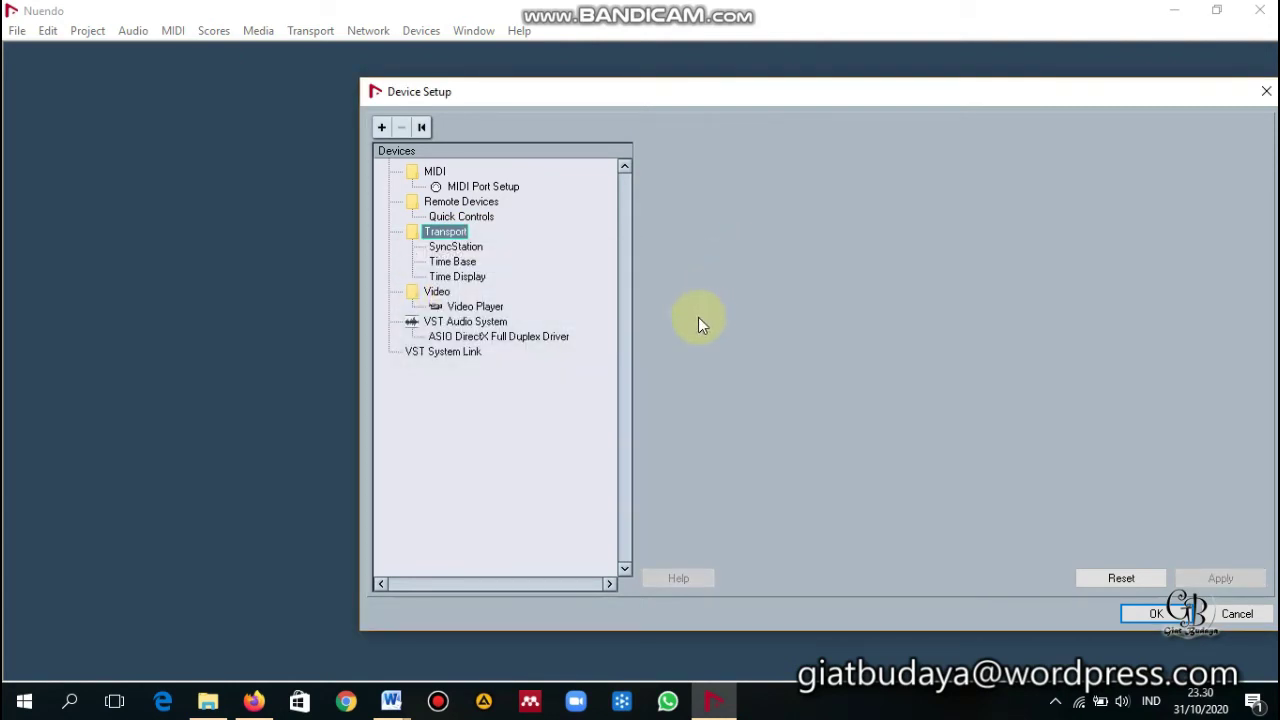
- Review the ASIO driver choices of the VST Audio System and the ports of the ASIO DirectX Full Duplex Driver
{"action": "left_click", "coordinate": [495, 322]}
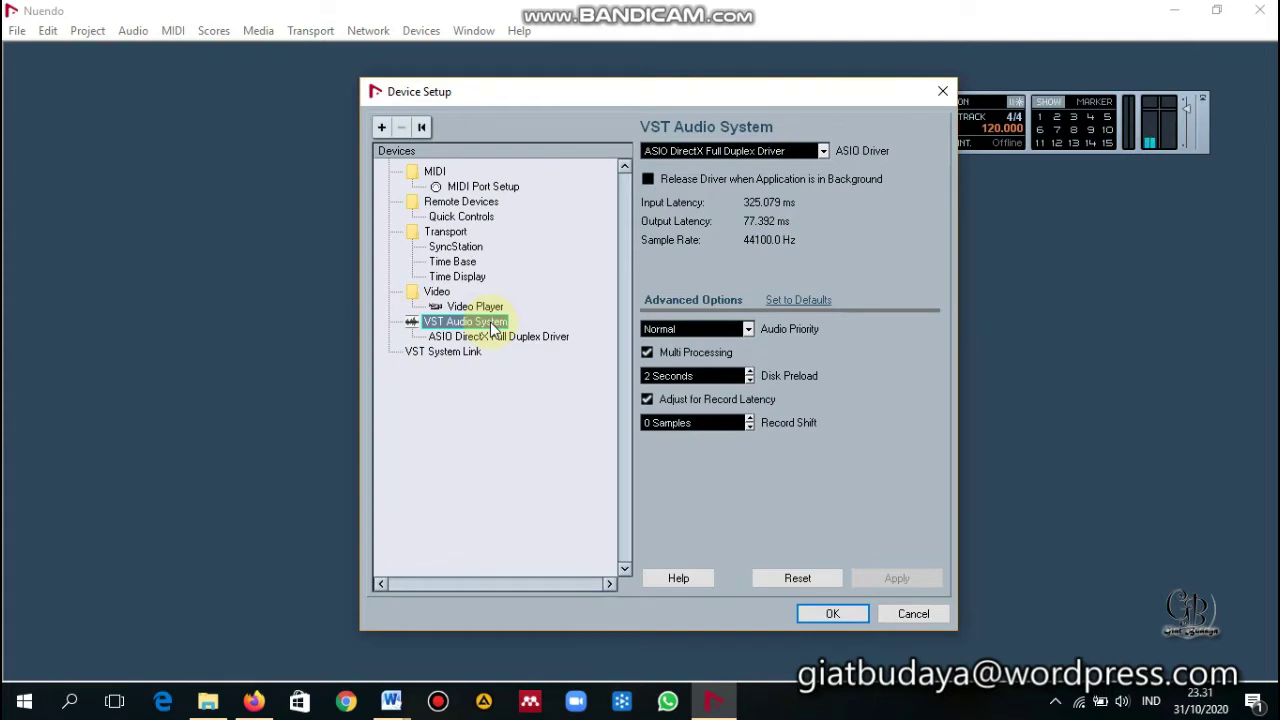
{"action": "left_click", "coordinate": [508, 338]}
{"action": "left_click", "coordinate": [465, 322]}
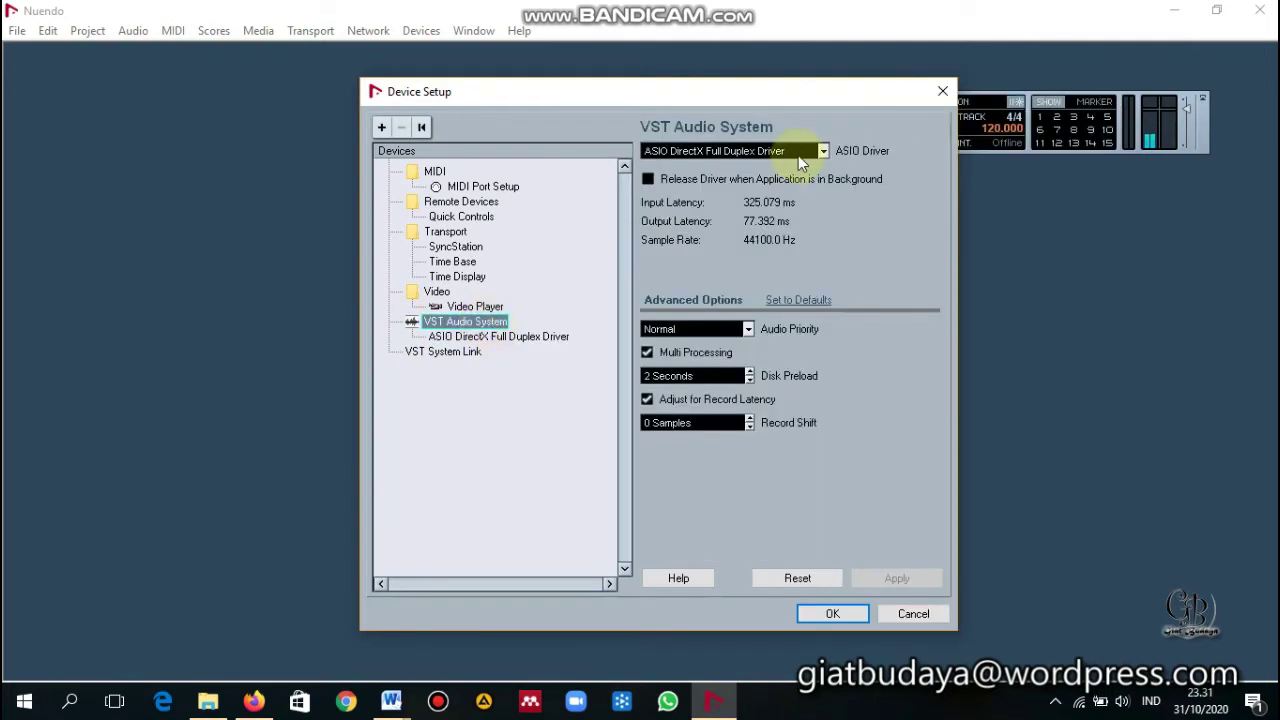
{"action": "left_click", "coordinate": [822, 153]}
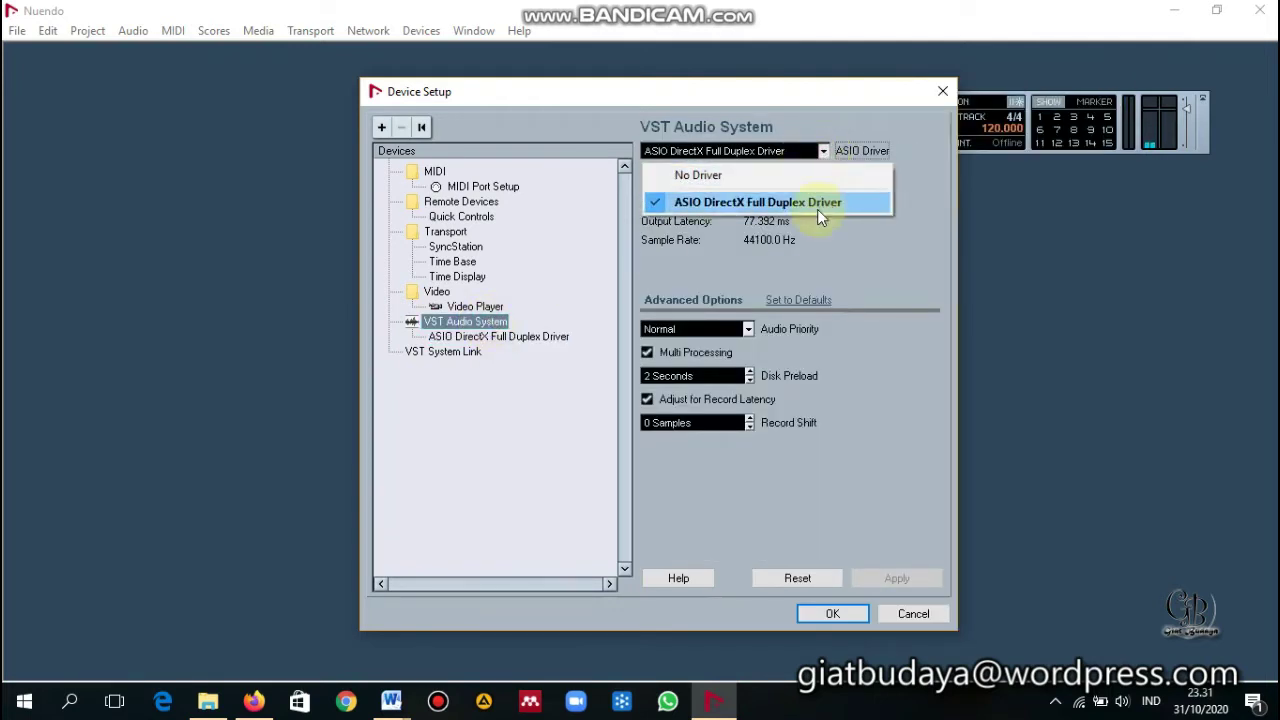
{"action": "left_click", "coordinate": [822, 153]}
{"action": "left_click", "coordinate": [536, 337]}
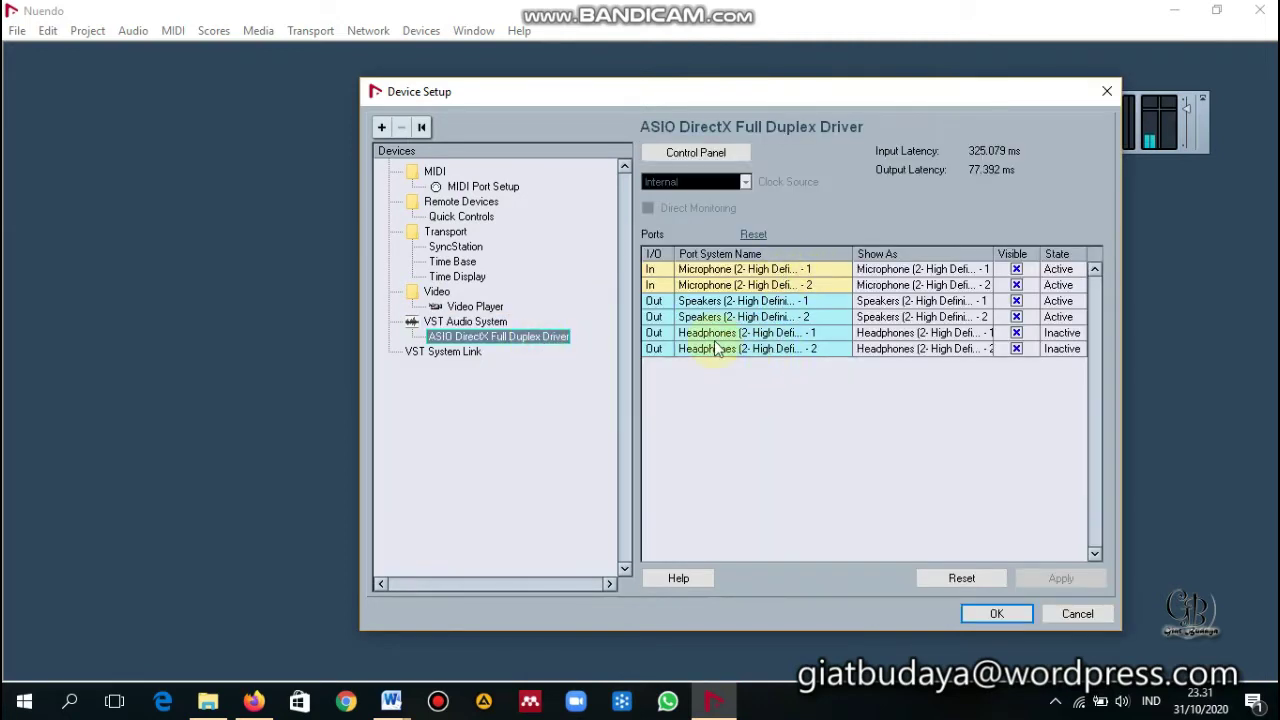
- Set VST System Link to use microphone channel 1 as ASIO input and speaker channel 1 as ASIO output, and confirm the device setup
{"action": "left_click", "coordinate": [445, 352]}
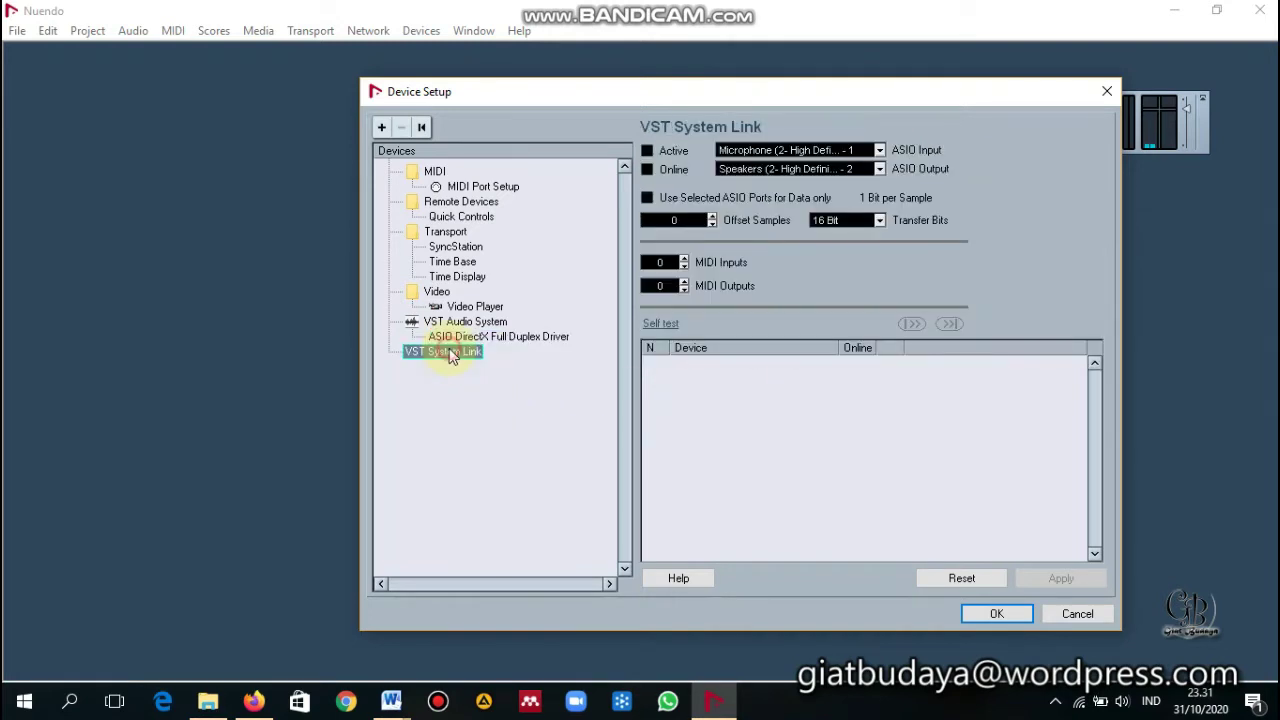
{"action": "left_click", "coordinate": [880, 151]}
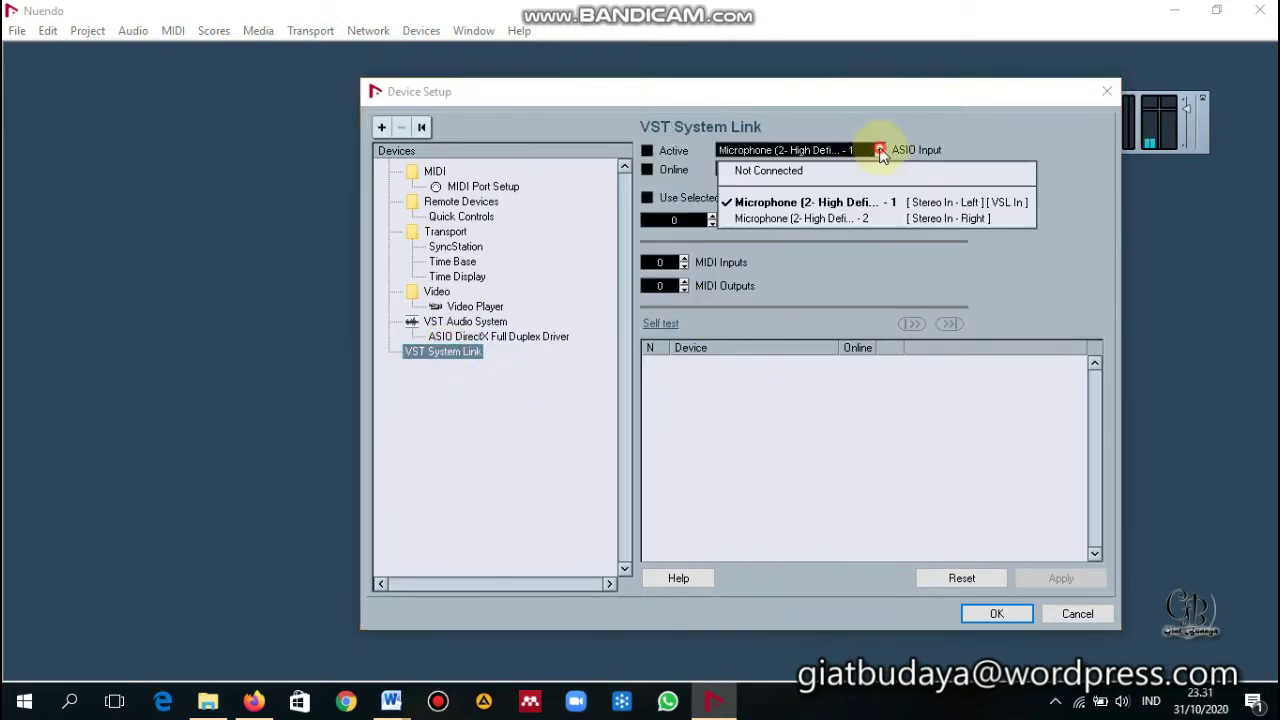
{"action": "left_click", "coordinate": [880, 151]}
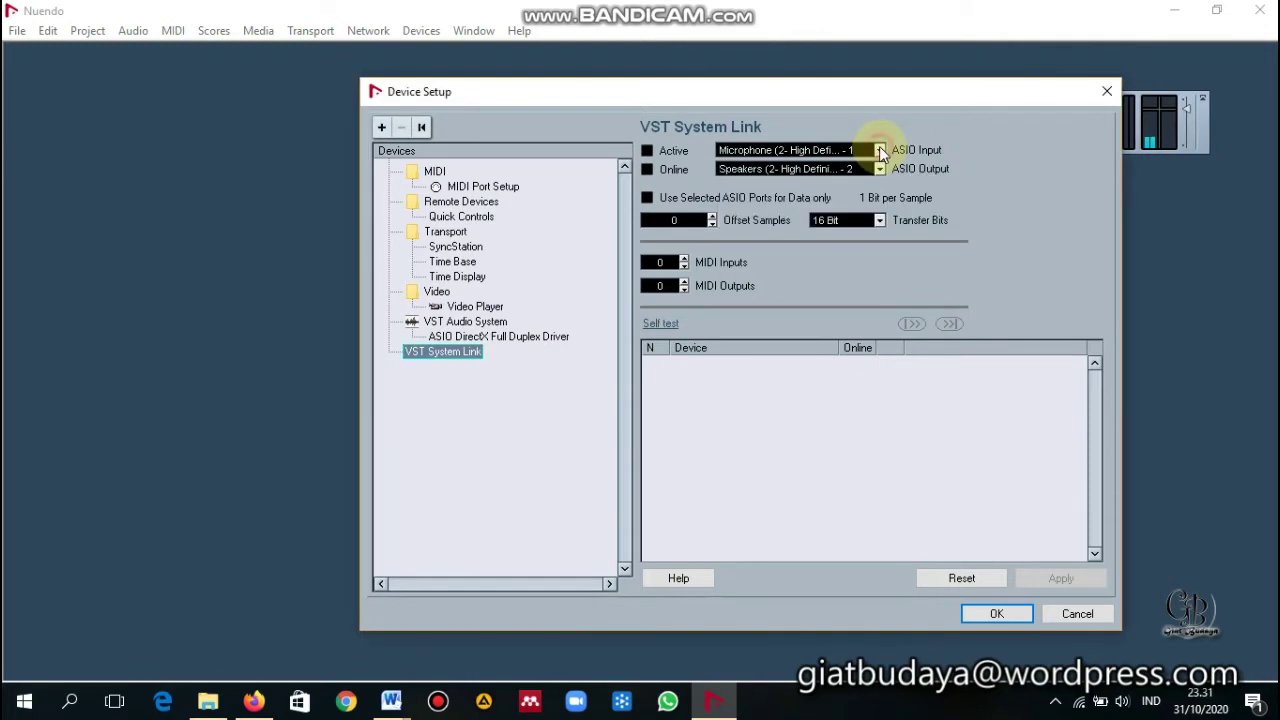
{"action": "left_click", "coordinate": [880, 151]}
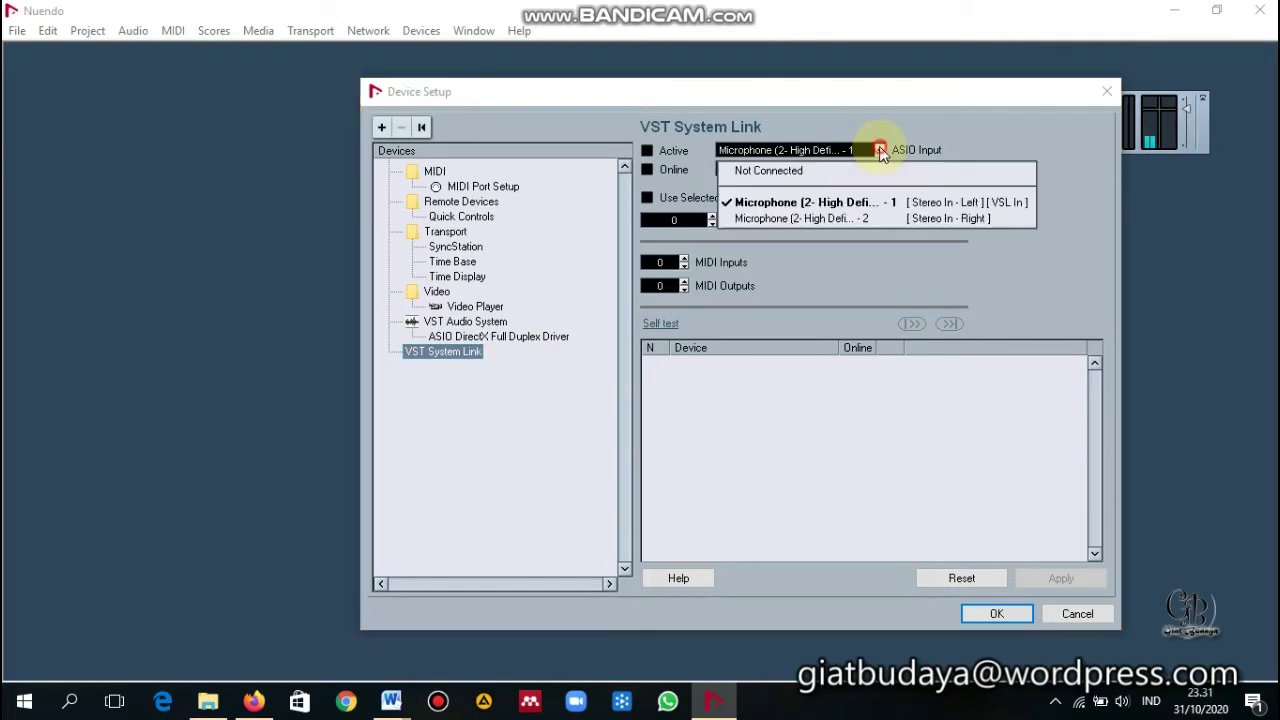
{"action": "left_click", "coordinate": [788, 201]}
{"action": "left_click", "coordinate": [881, 170]}
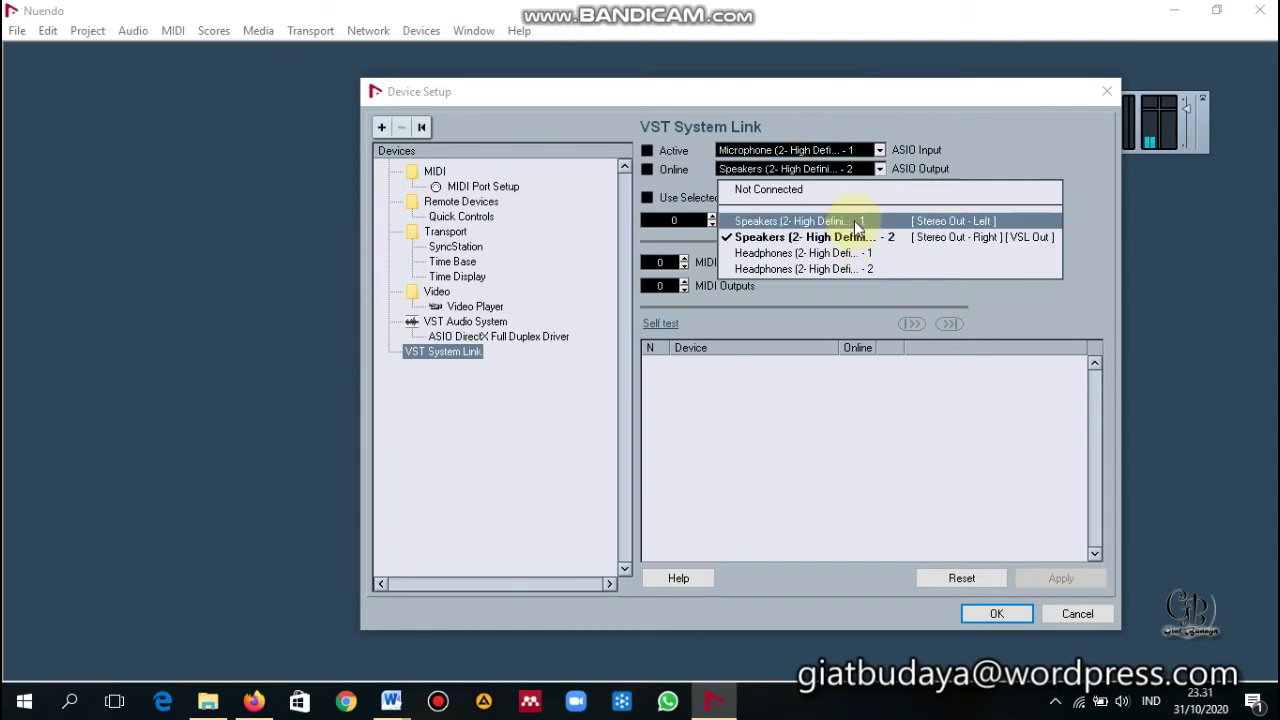
{"action": "left_click", "coordinate": [854, 221]}
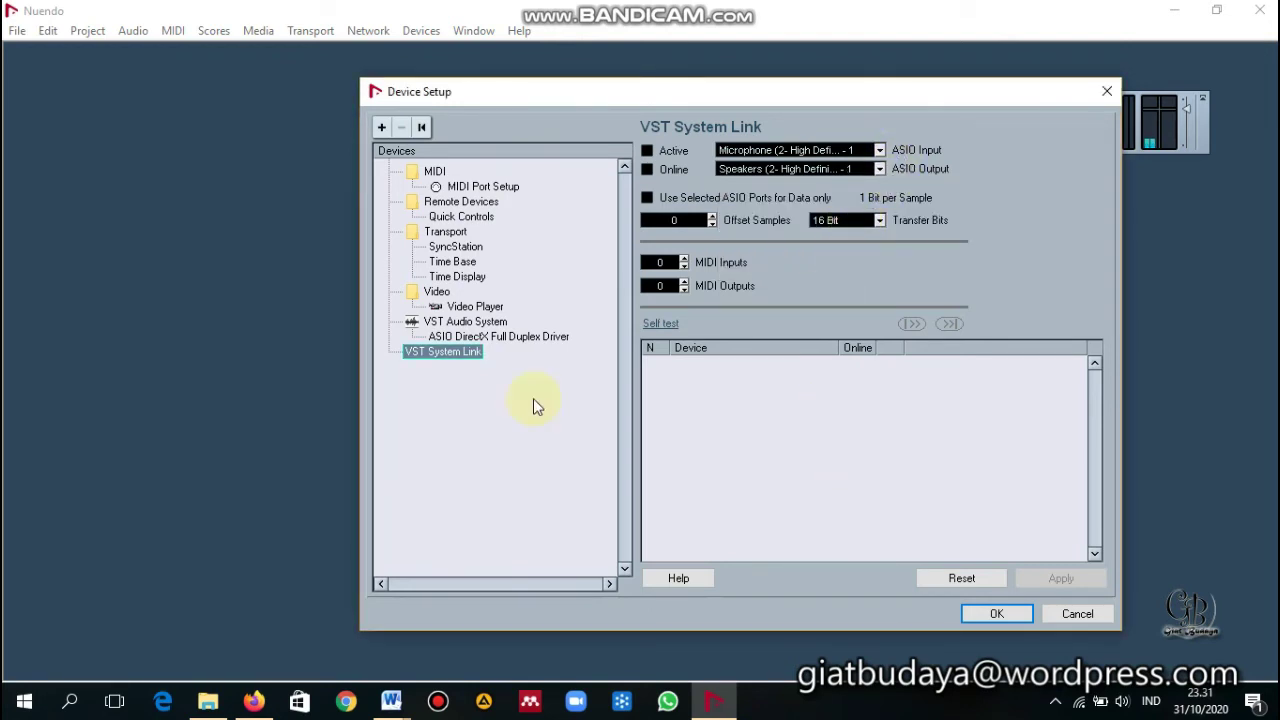
{"action": "left_click", "coordinate": [994, 614]}
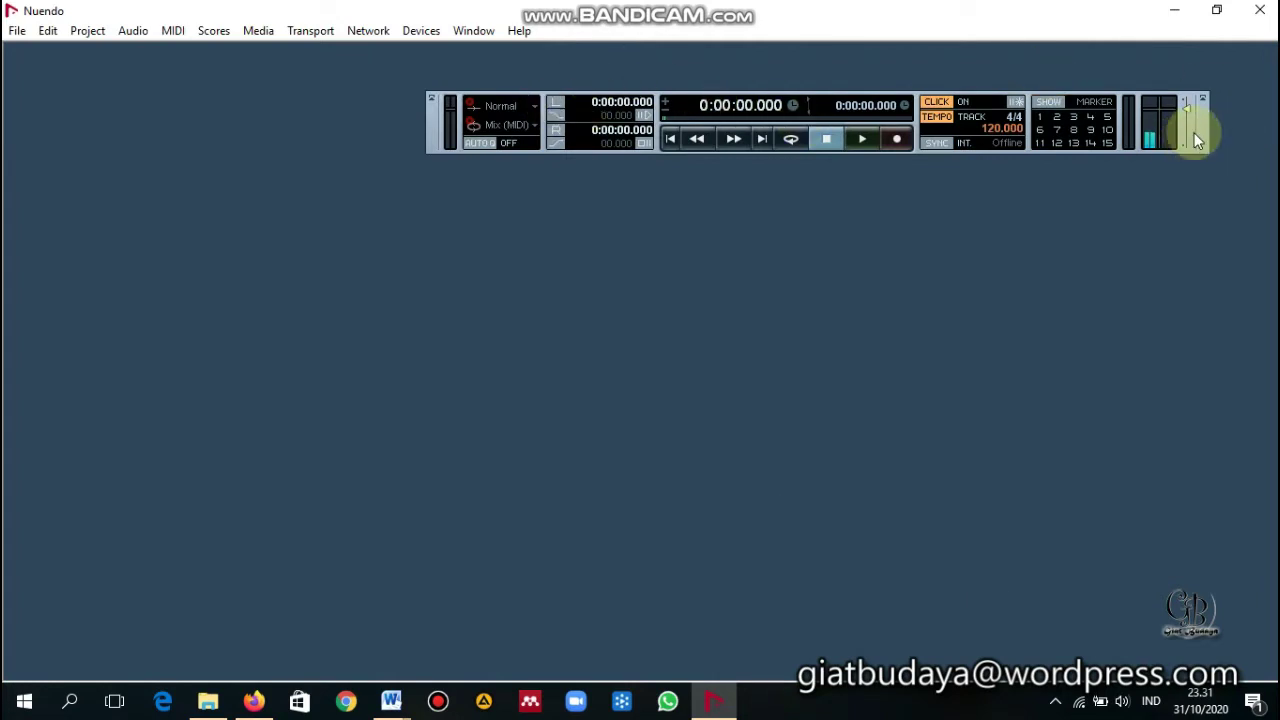
- Move the transport panel nearer the middle of the workspace and briefly start and stop recording
{"action": "left_click_drag", "start_coordinate": [1194, 126], "coordinate": [1069, 211]}
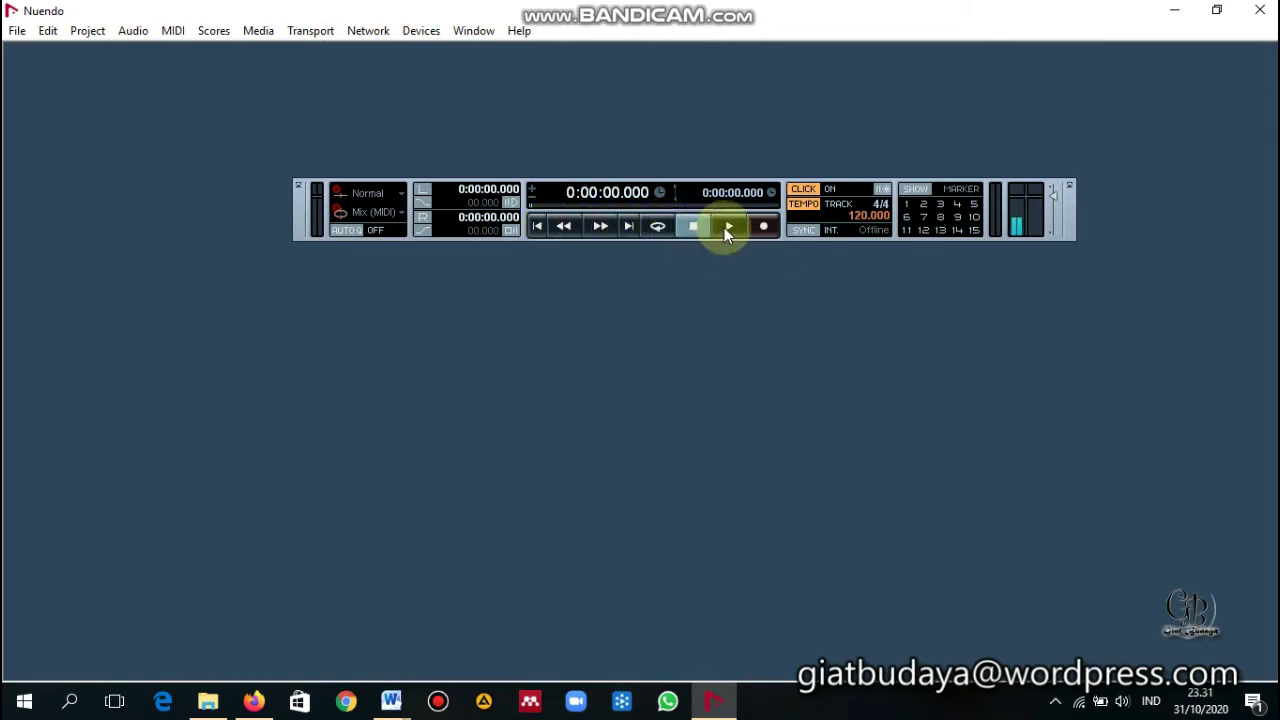
{"action": "left_click", "coordinate": [762, 228]}
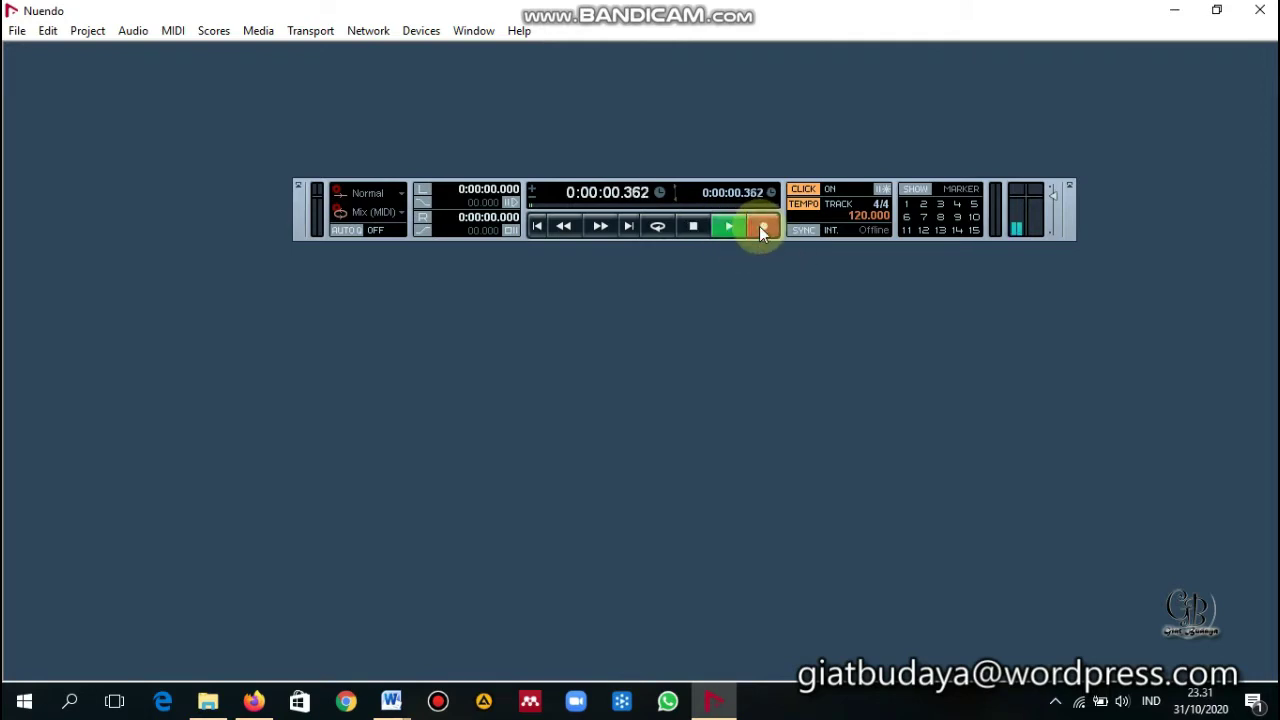
{"action": "left_click", "coordinate": [695, 225]}
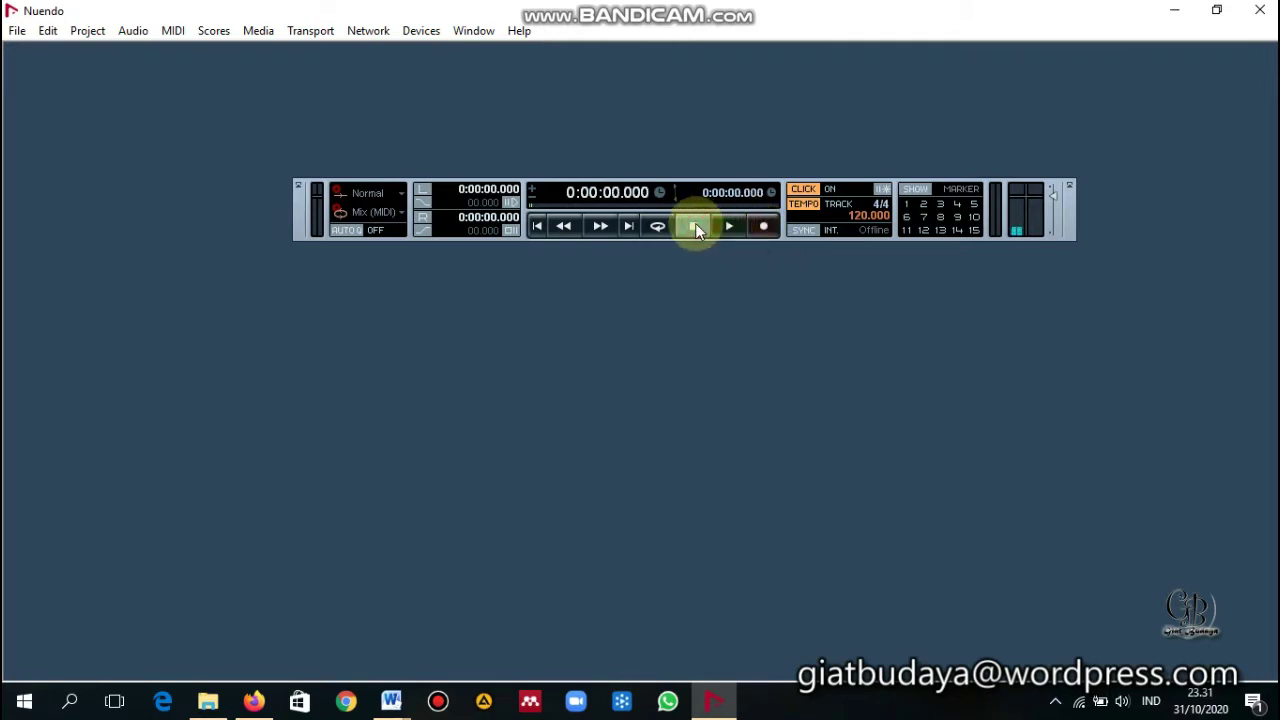
- Switch the transport's tempo mode to fixed and set the tempo to 100
{"action": "left_click", "coordinate": [830, 216]}
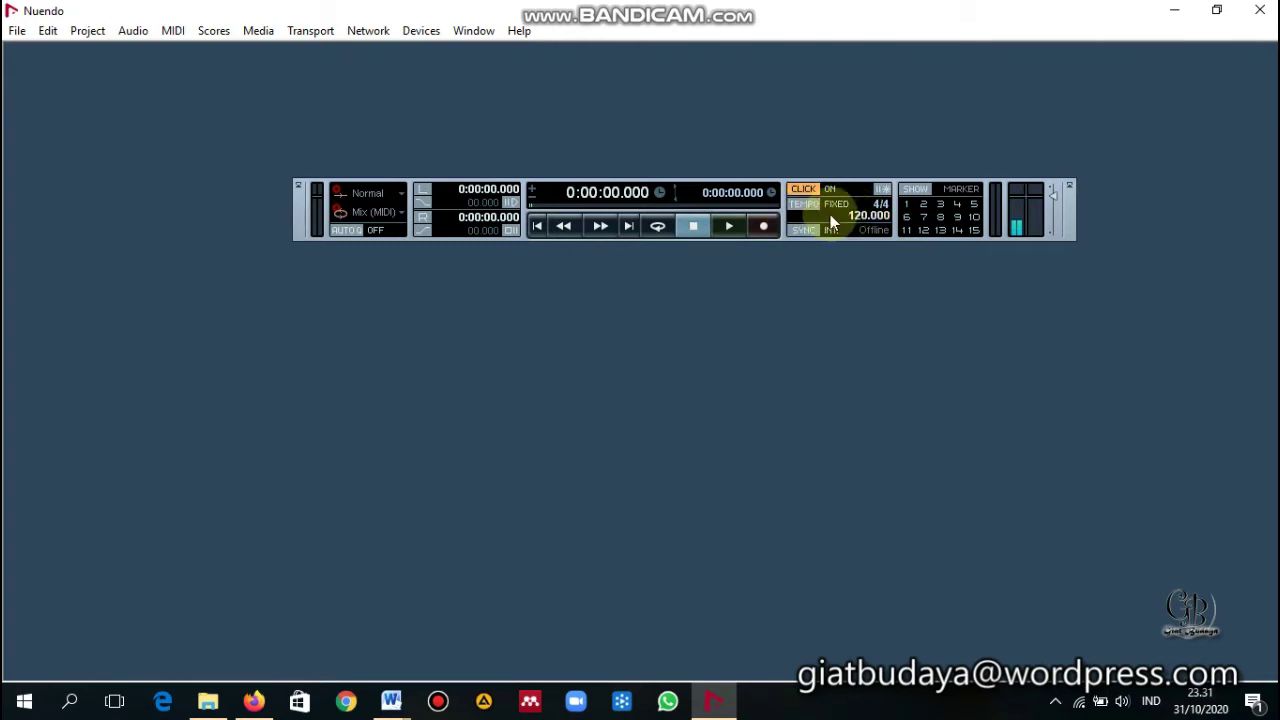
{"action": "left_click", "coordinate": [824, 210]}
{"action": "left_click", "coordinate": [815, 205]}
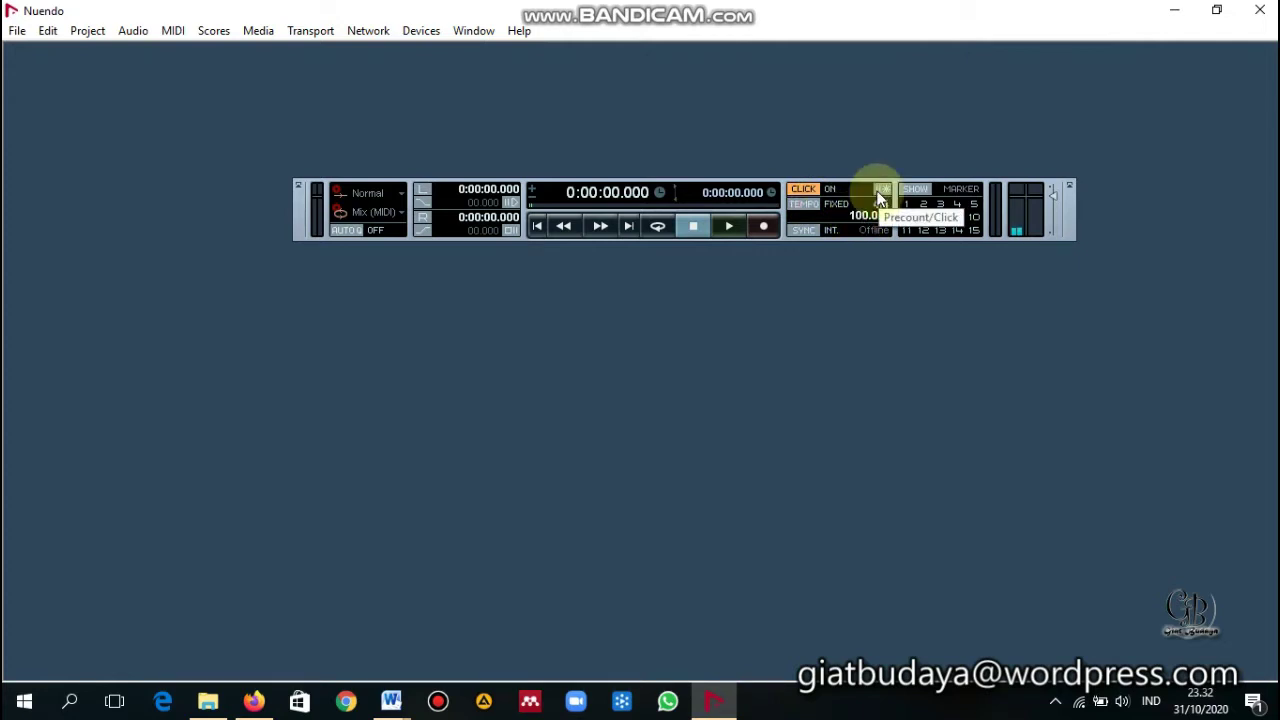
- Start playback, turn off the metronome click and stop, and move the transport panel up to the workspace's corner
{"action": "left_click", "coordinate": [1073, 231]}
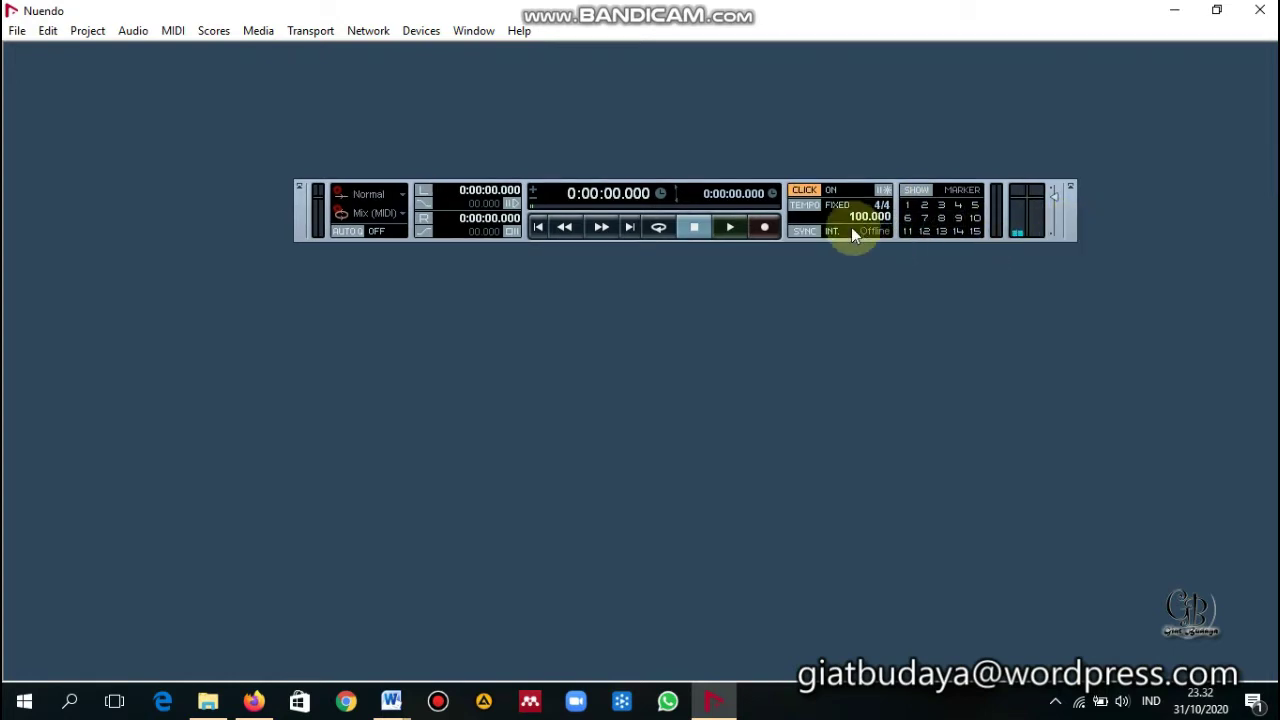
{"action": "left_click", "coordinate": [802, 192]}
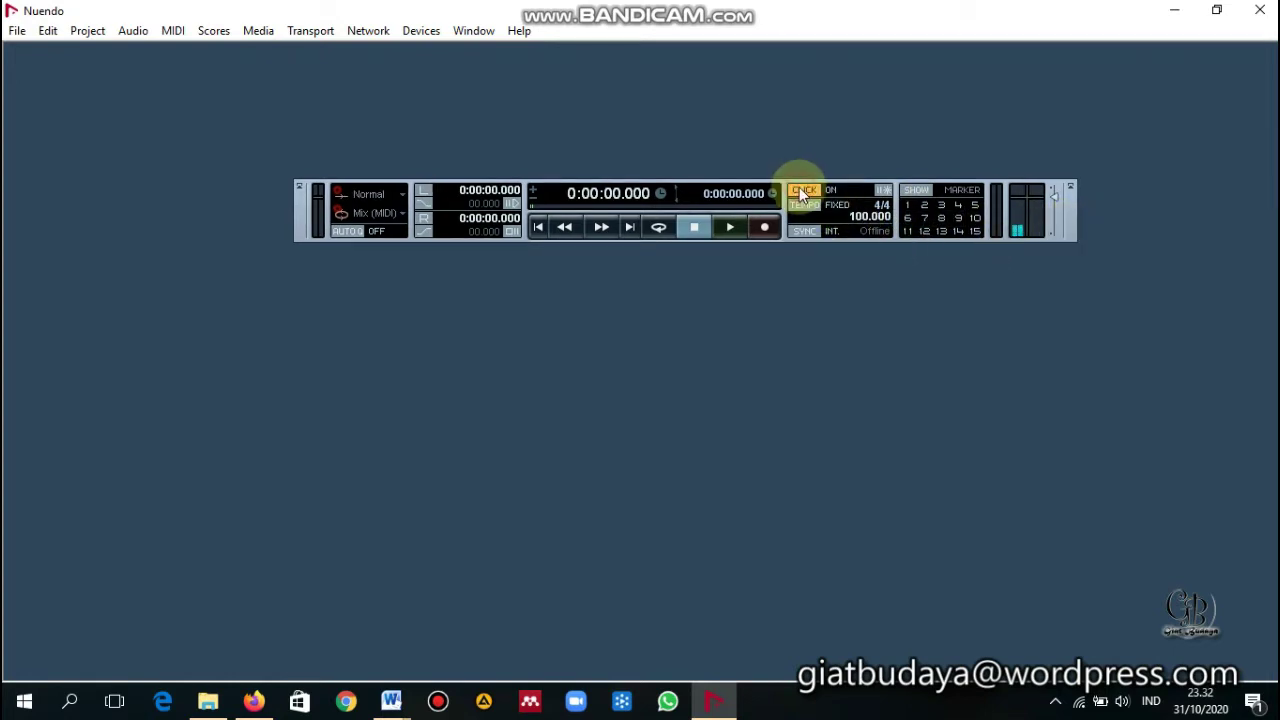
{"action": "left_click", "coordinate": [730, 227]}
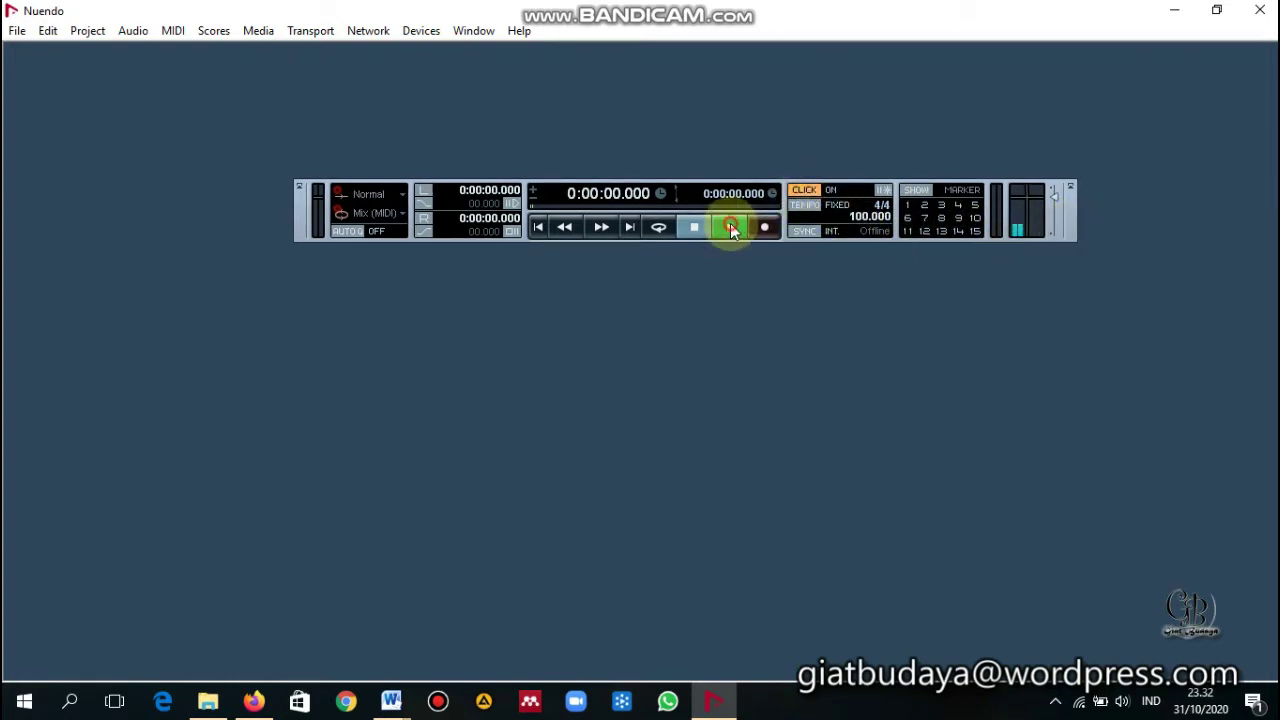
{"action": "left_click", "coordinate": [806, 191]}
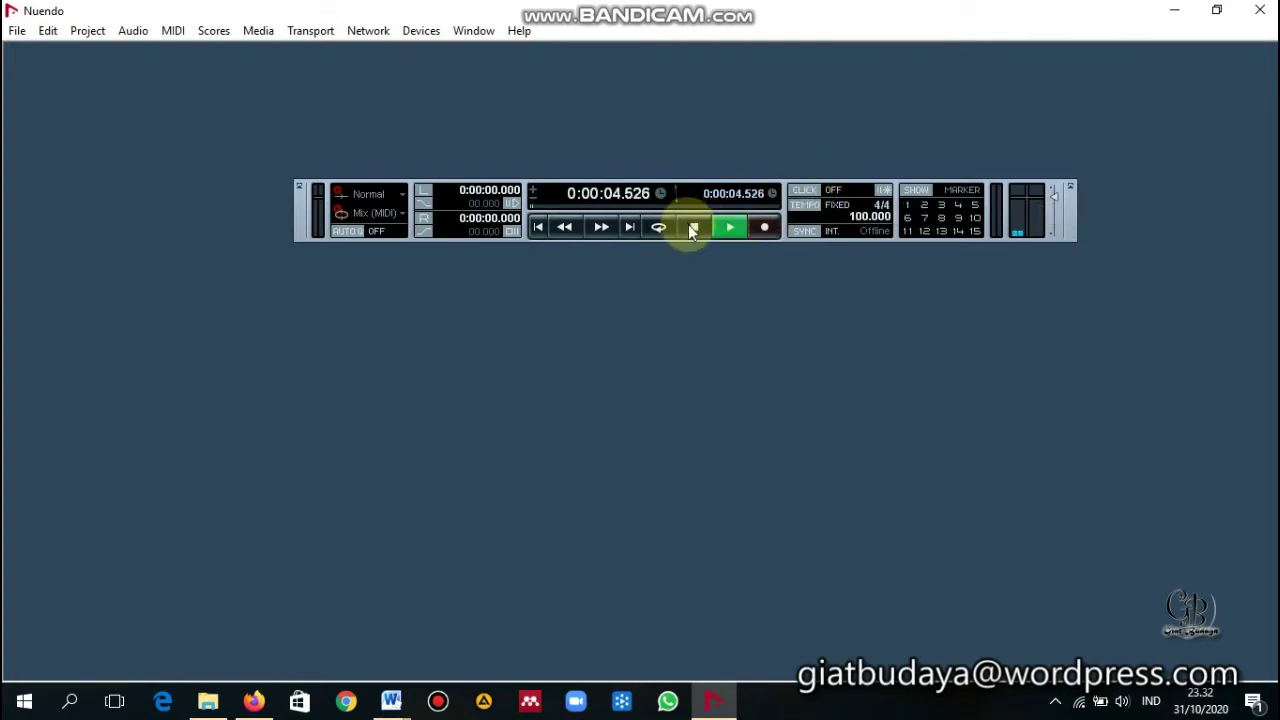
{"action": "left_click", "coordinate": [693, 228]}
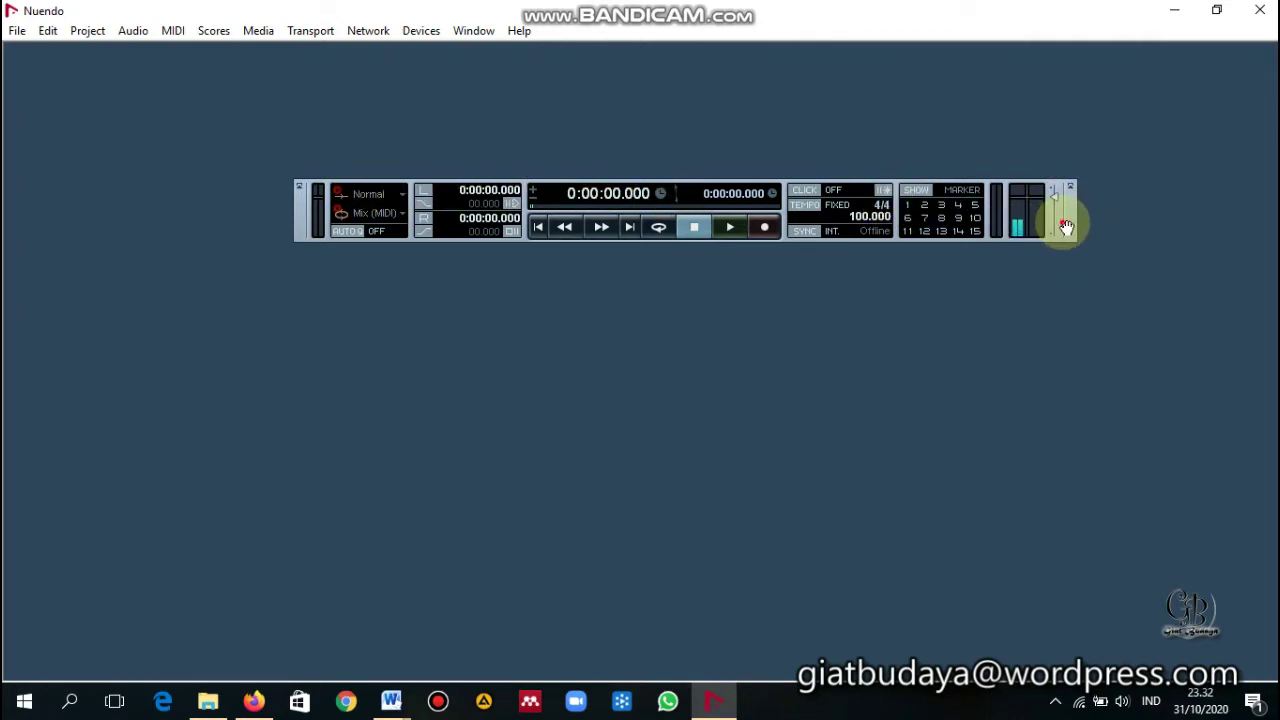
{"action": "left_click_drag", "start_coordinate": [1066, 227], "coordinate": [1270, 102]}
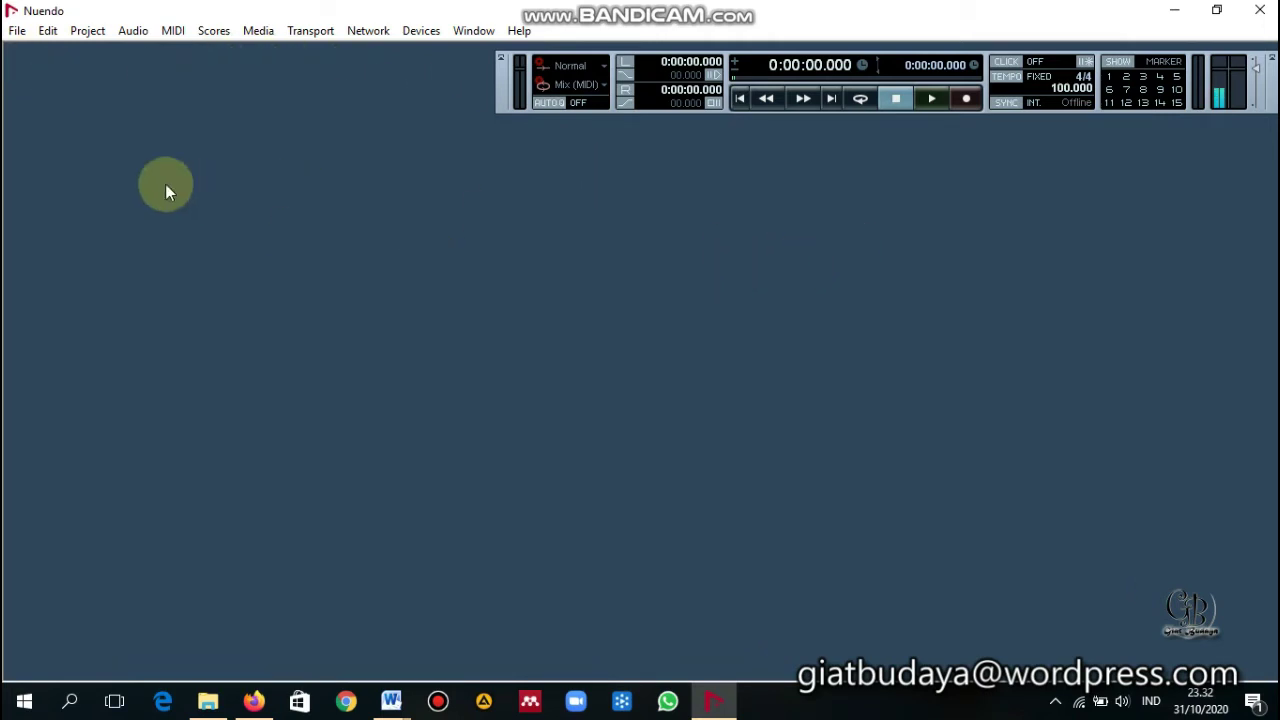
- Create a new project from the Empty template
{"action": "left_click", "coordinate": [16, 33]}
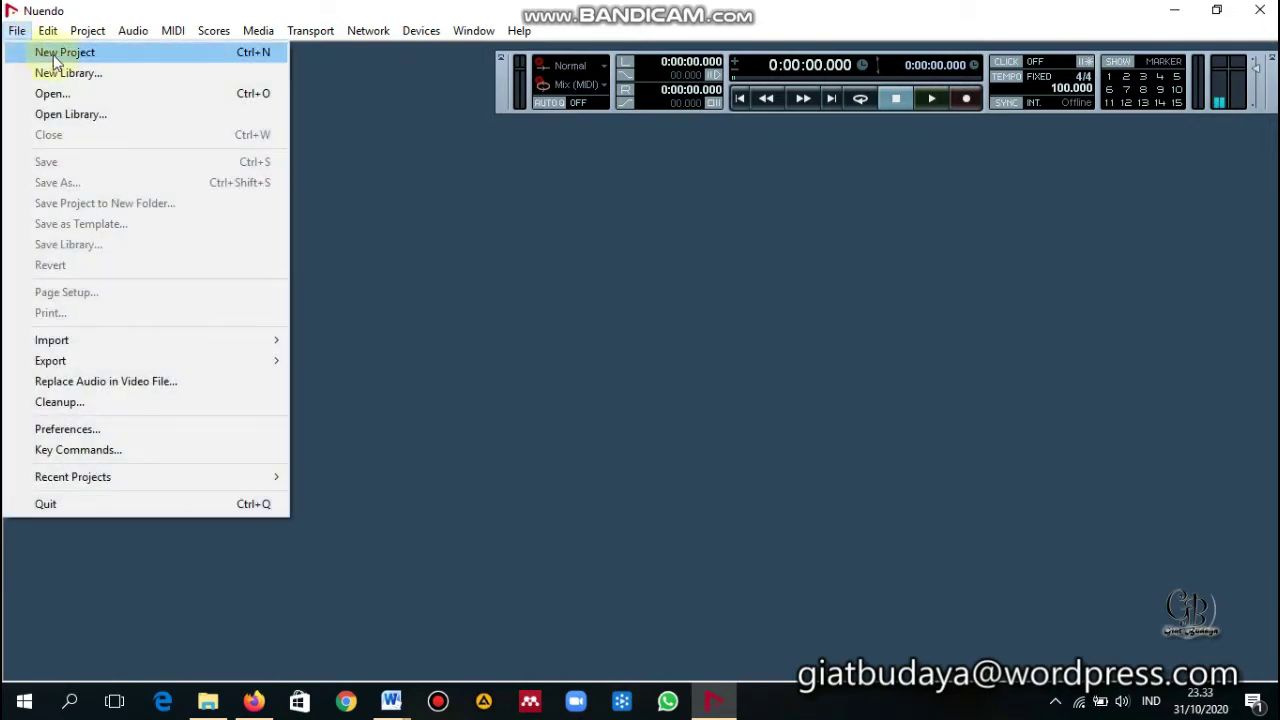
{"action": "left_click", "coordinate": [55, 52]}
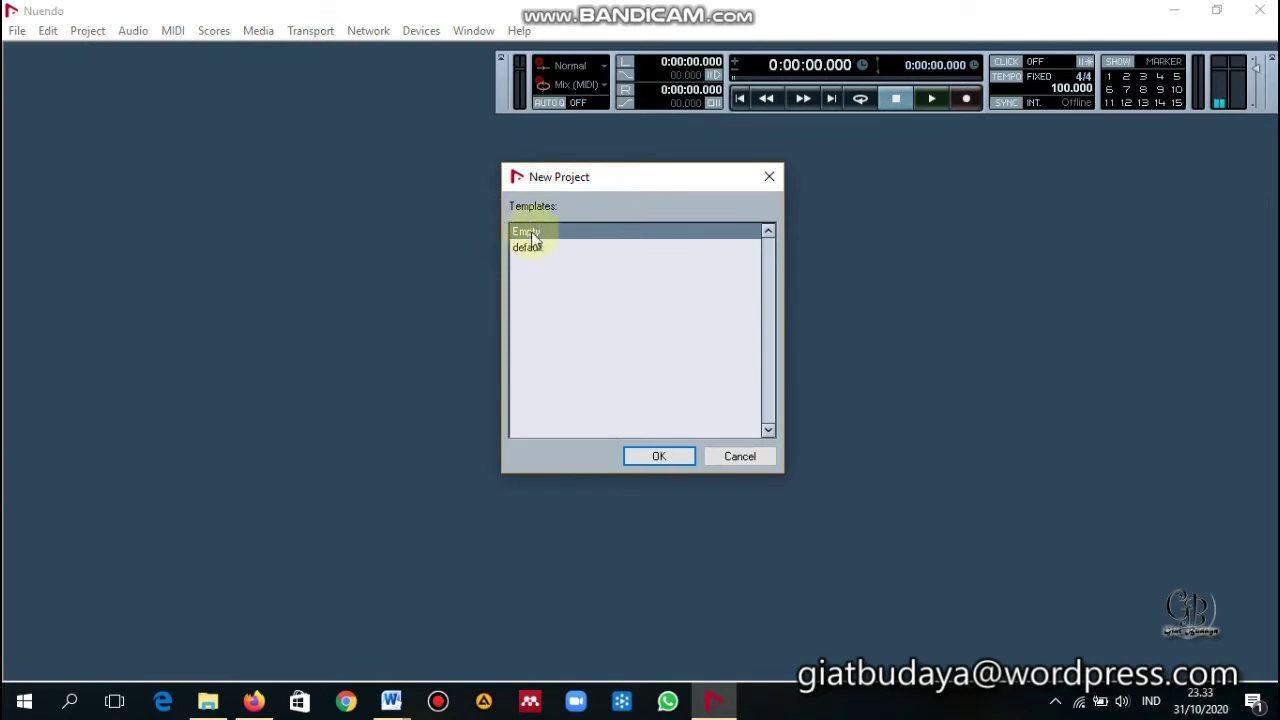
{"action": "left_click", "coordinate": [548, 248]}
{"action": "left_click", "coordinate": [548, 233]}
{"action": "left_click", "coordinate": [655, 456]}
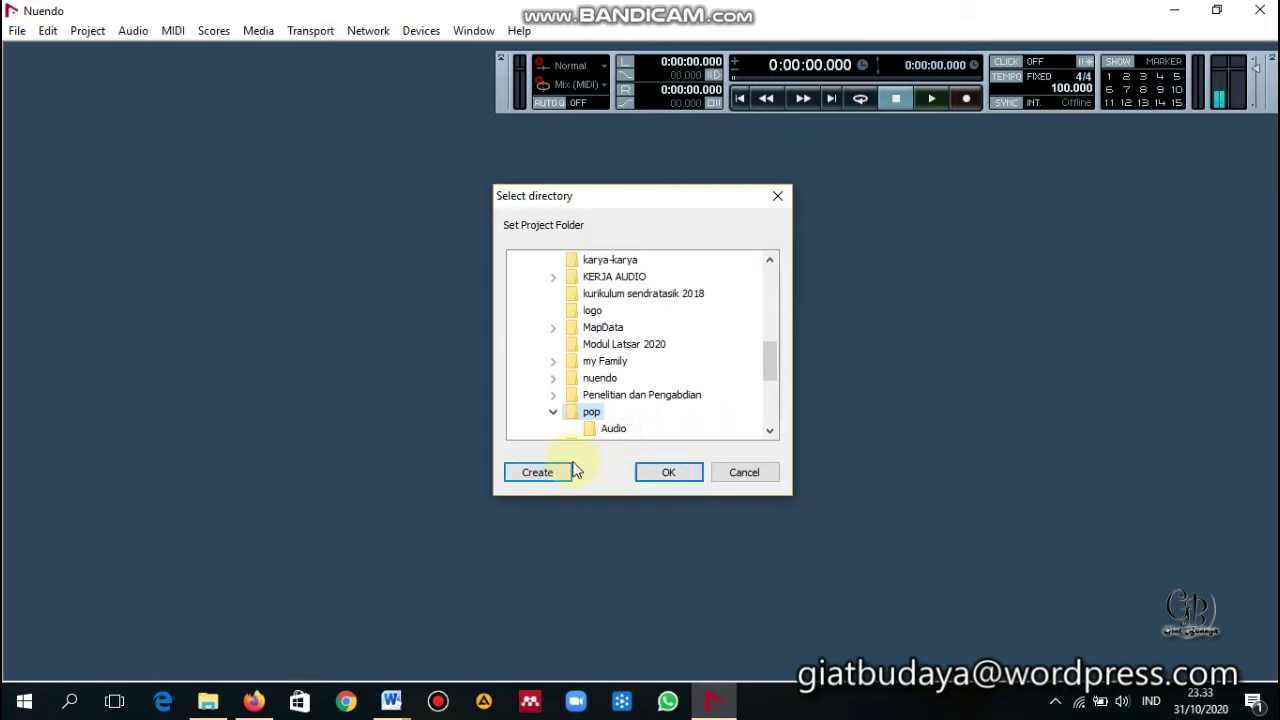
- Create a folder named Projek Baru Saya on Local Disk (C:) and set it as the project folder
{"action": "left_click_drag", "start_coordinate": [769, 380], "coordinate": [768, 326]}
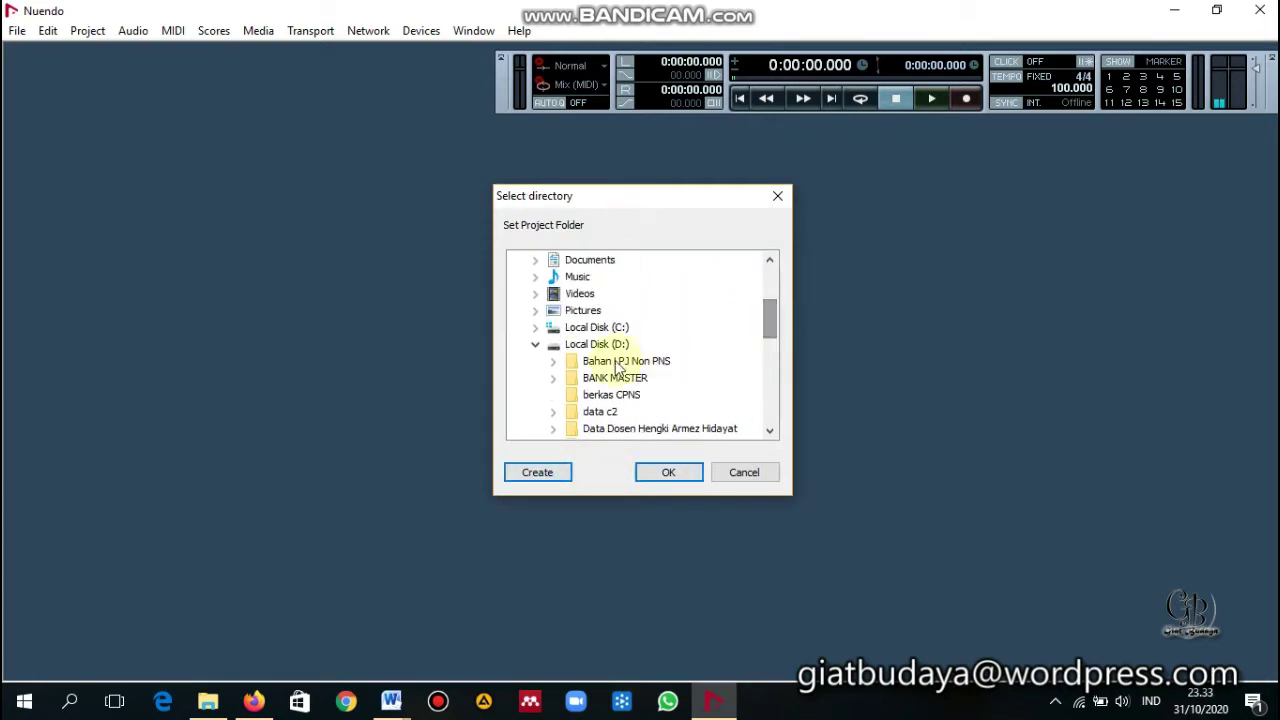
{"action": "left_click", "coordinate": [600, 344]}
{"action": "left_click", "coordinate": [597, 327]}
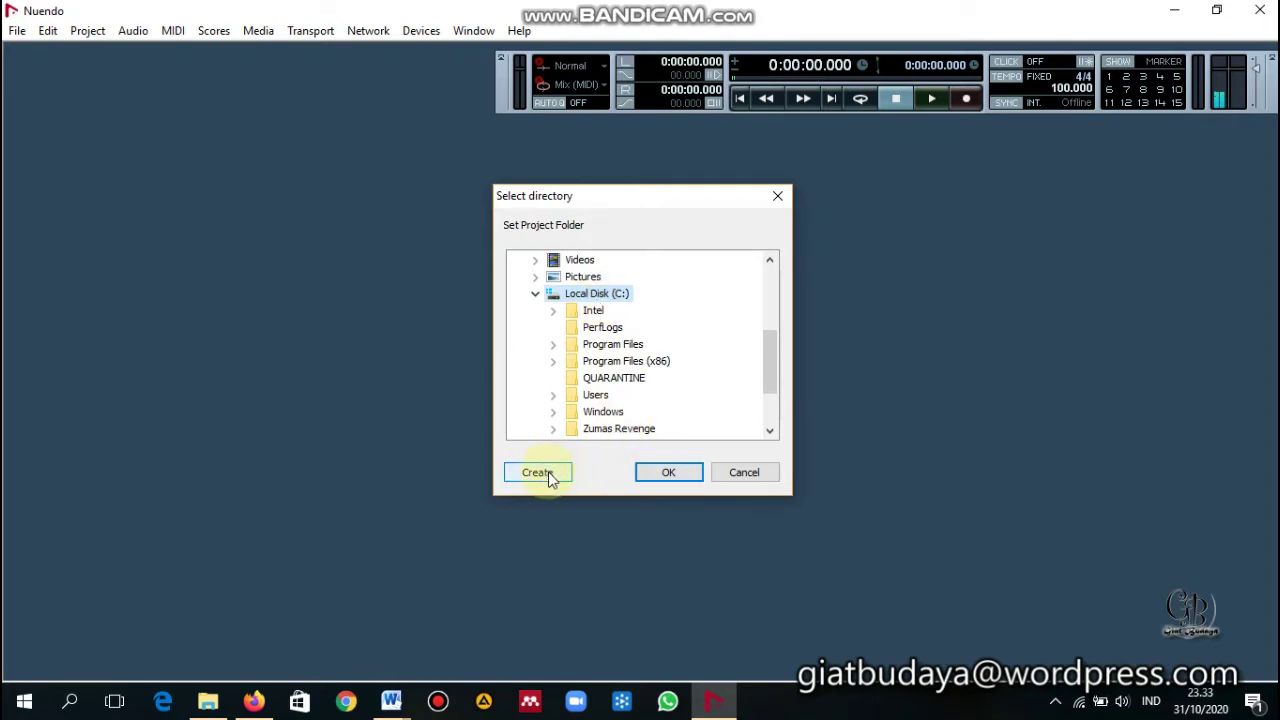
{"action": "mouse_move", "coordinate": [771, 366]}
{"action": "left_mouse_down"}
{"action": "mouse_move", "coordinate": [774, 400]}
{"action": "mouse_move", "coordinate": [772, 345]}
{"action": "left_mouse_up"}
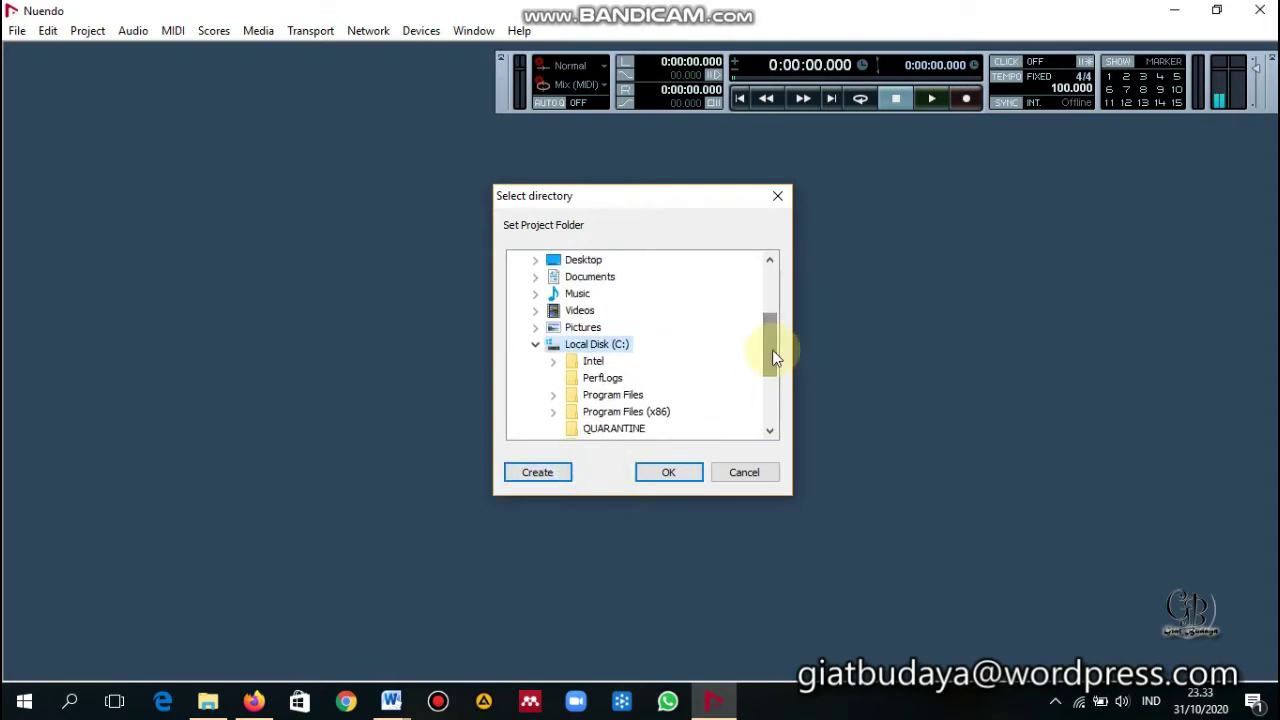
{"action": "left_click", "coordinate": [557, 476]}
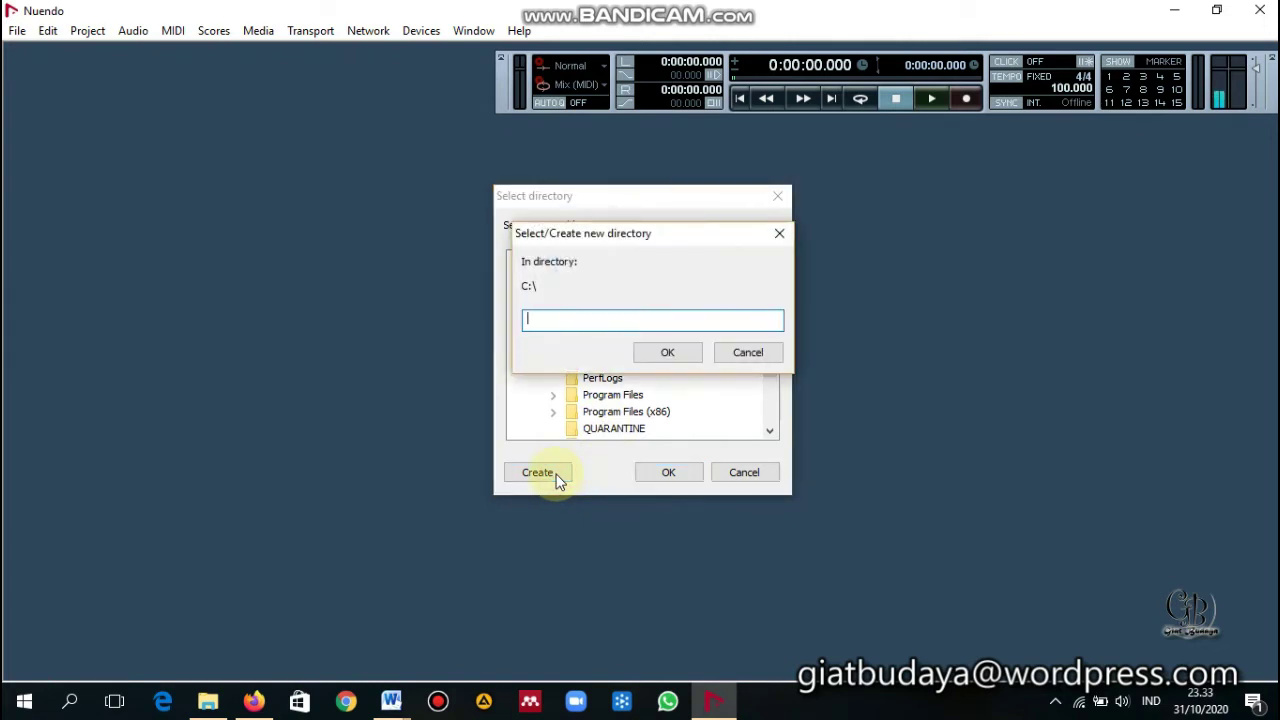
{"action": "type", "text": "Projek Baru Saya"}
{"action": "left_click", "coordinate": [667, 352]}
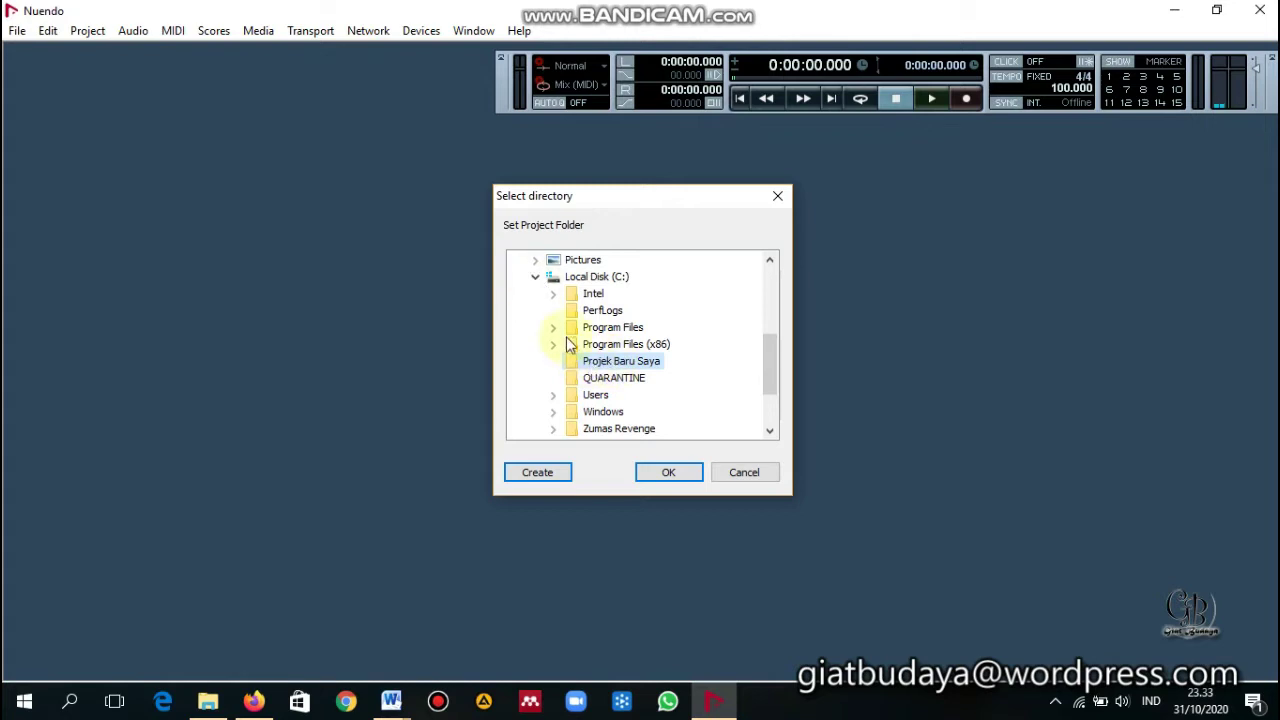
{"action": "left_click", "coordinate": [678, 481]}
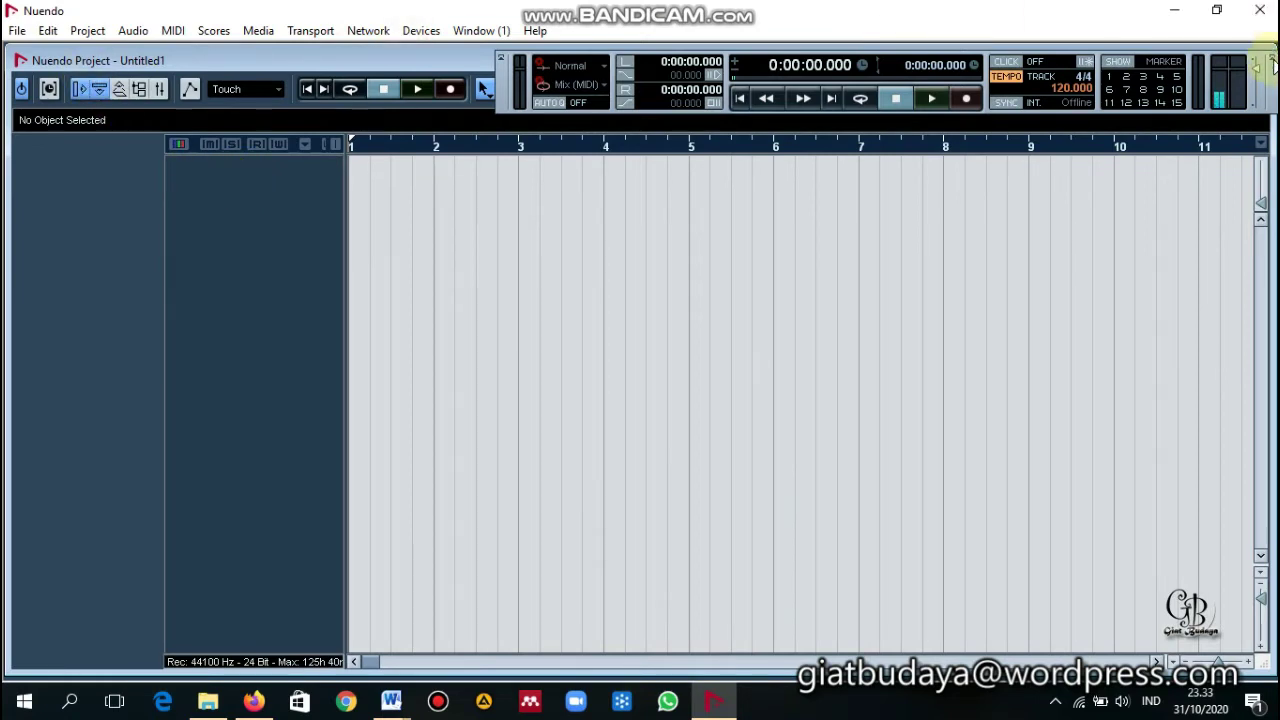
- Maximize the project window and place the transport panel over the event display, clear of the toolbar and track list
{"action": "left_click_drag", "start_coordinate": [1268, 64], "coordinate": [1142, 424]}
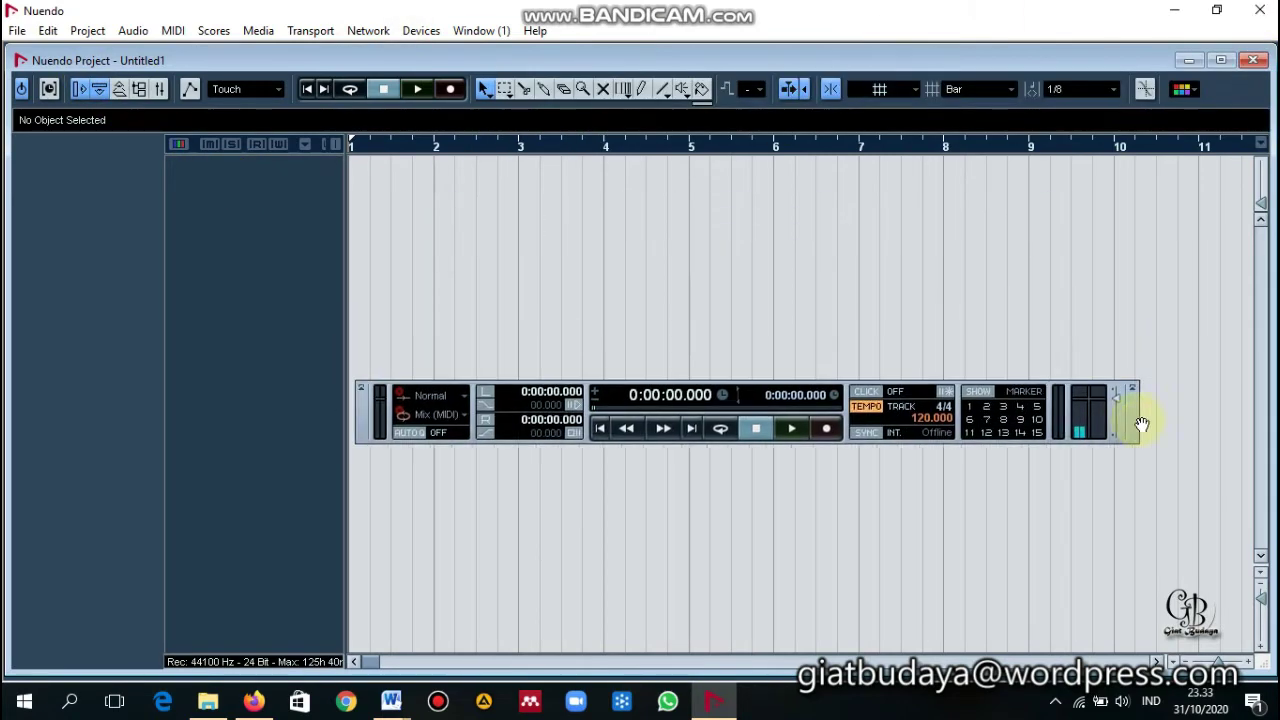
{"action": "left_click", "coordinate": [1220, 60]}
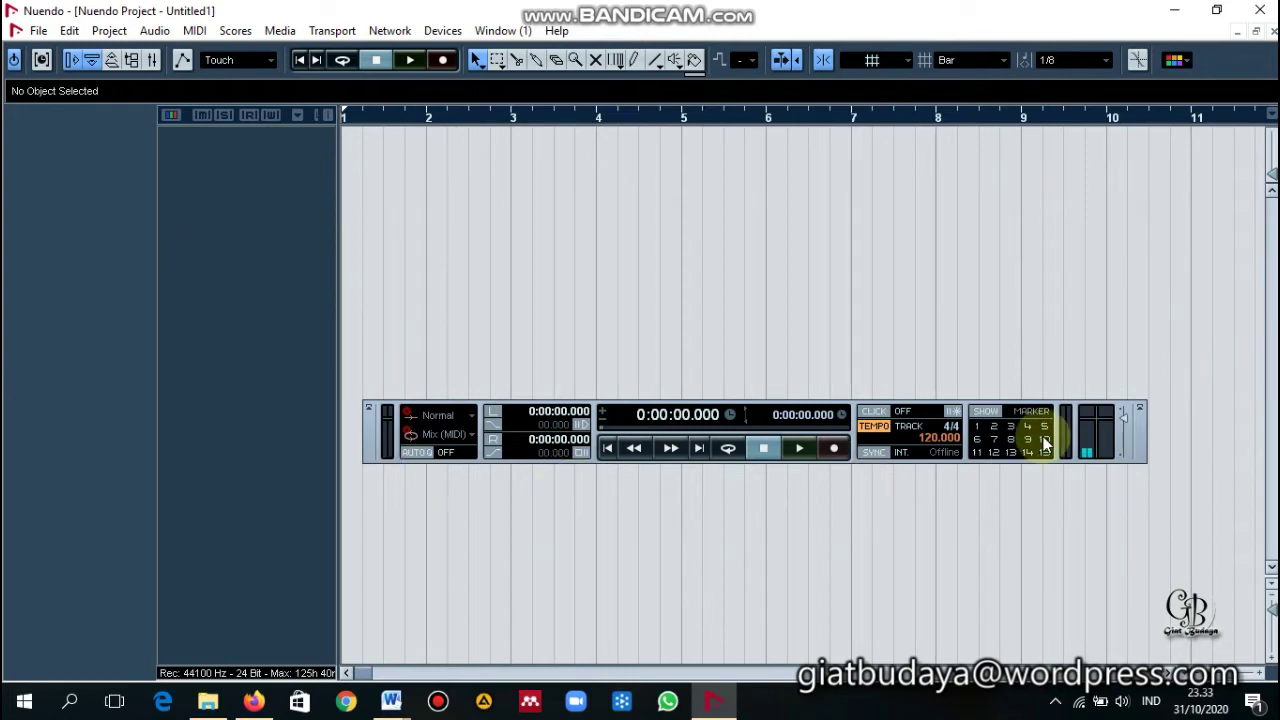
{"action": "left_click_drag", "start_coordinate": [1141, 459], "coordinate": [1262, 314]}
{"action": "left_click", "coordinate": [259, 383]}
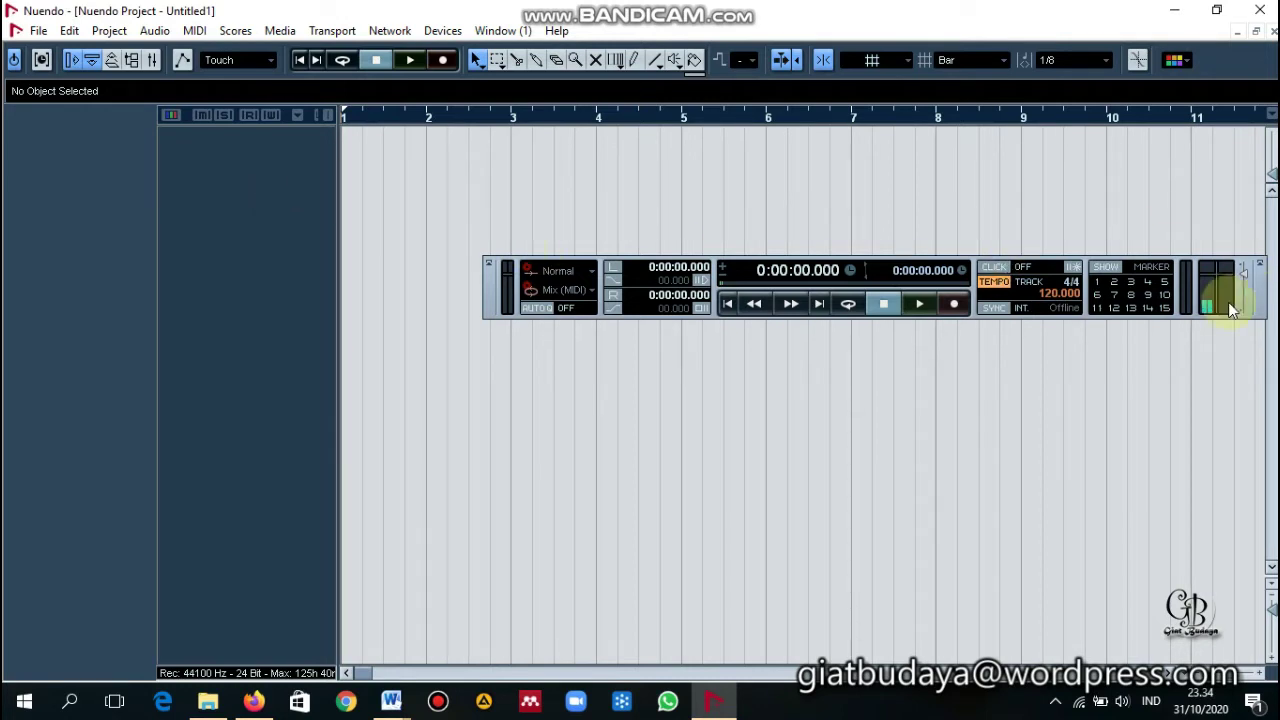
{"action": "left_click_drag", "start_coordinate": [1255, 313], "coordinate": [1228, 343]}
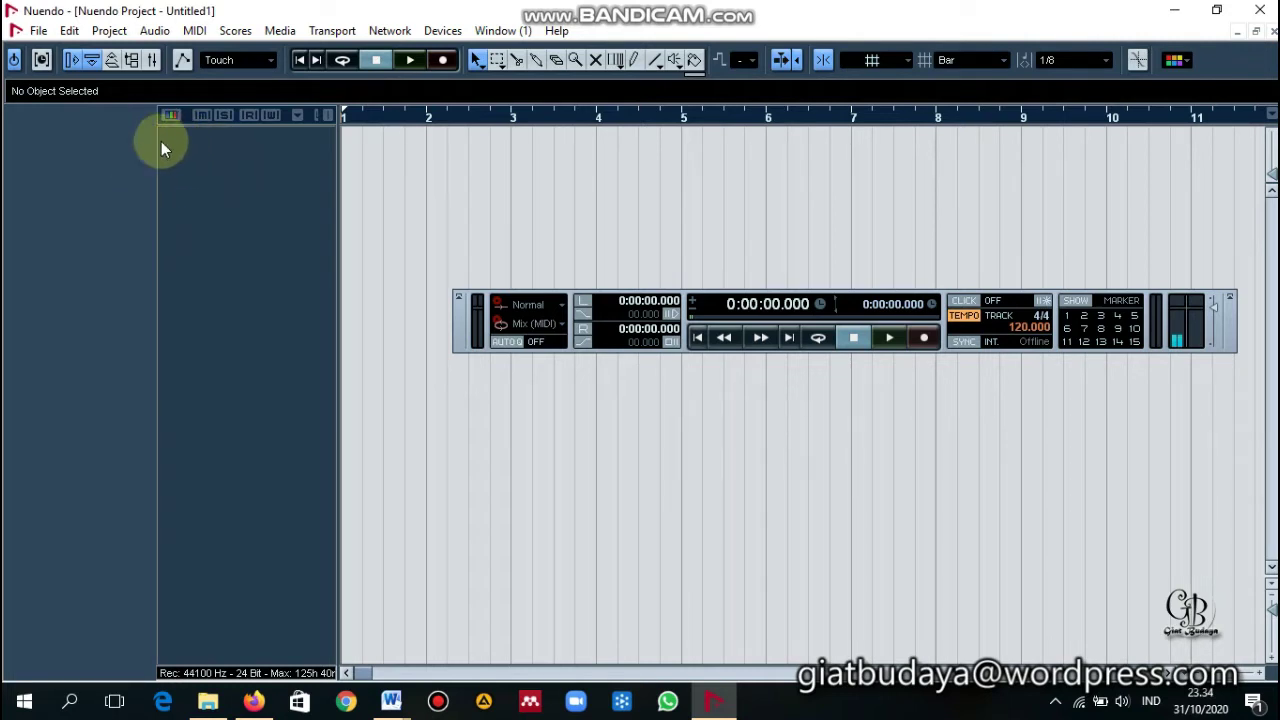
- Review the track types that can be added, and move the transport panel to the lower part of the event display
{"action": "right_click", "coordinate": [223, 154]}
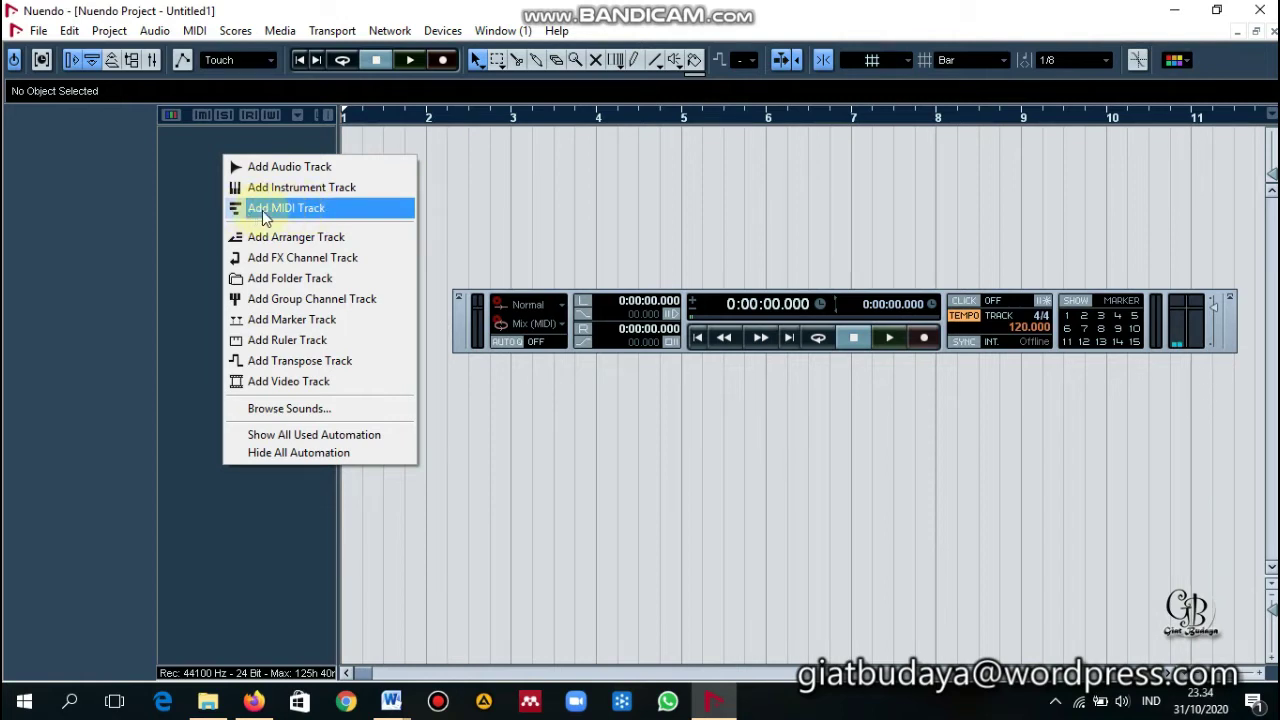
{"action": "left_click", "coordinate": [191, 207]}
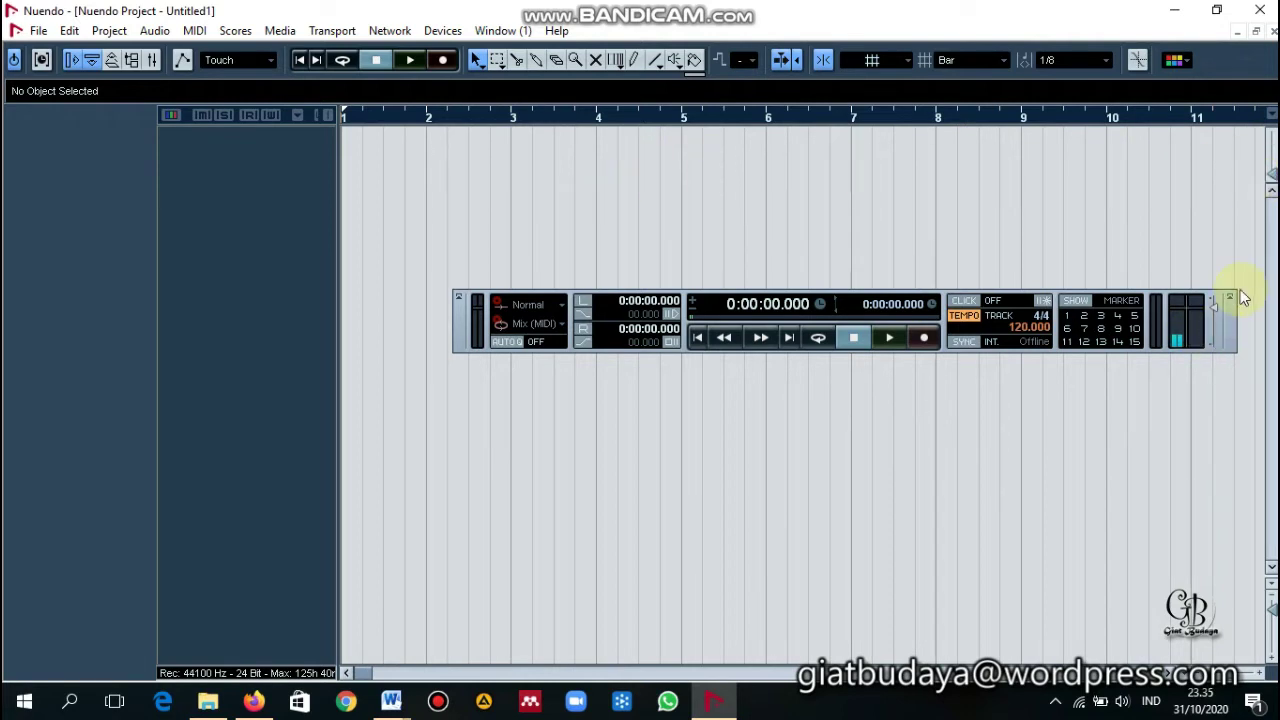
{"action": "left_click_drag", "start_coordinate": [1229, 320], "coordinate": [1239, 556]}
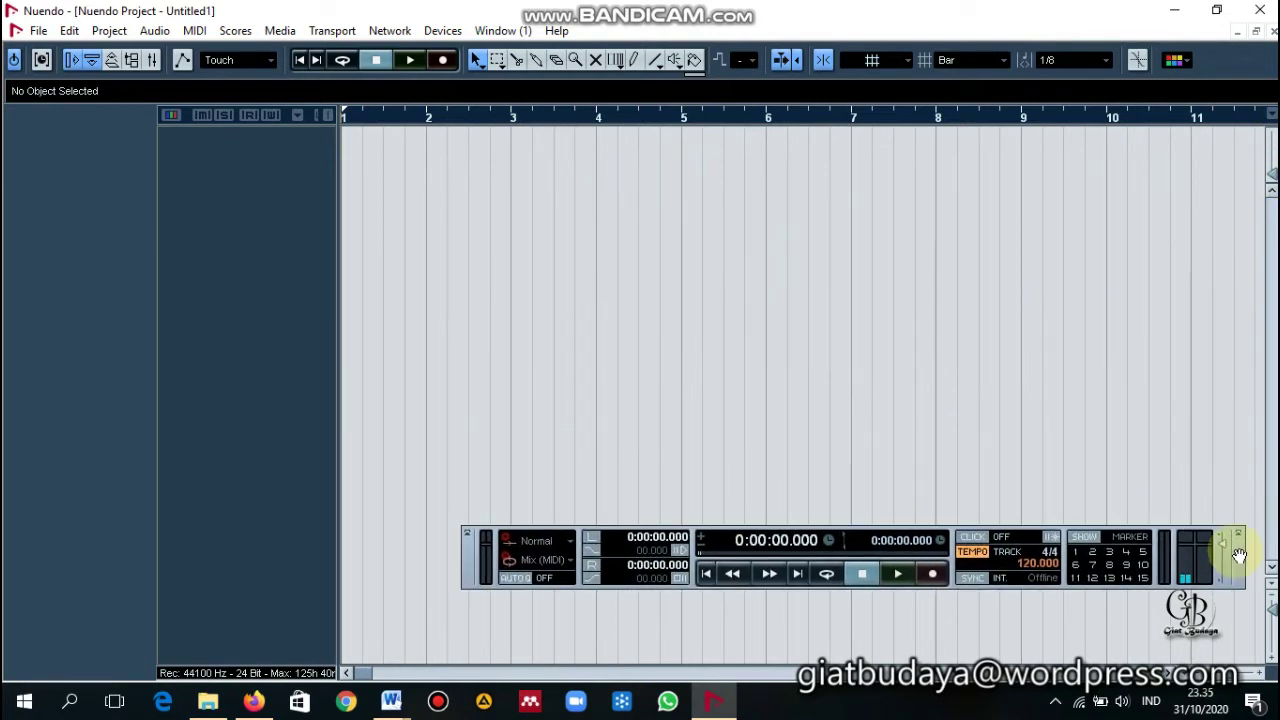
- Open the VST Instruments rack and move it beside the track list
{"action": "left_click", "coordinate": [445, 31]}
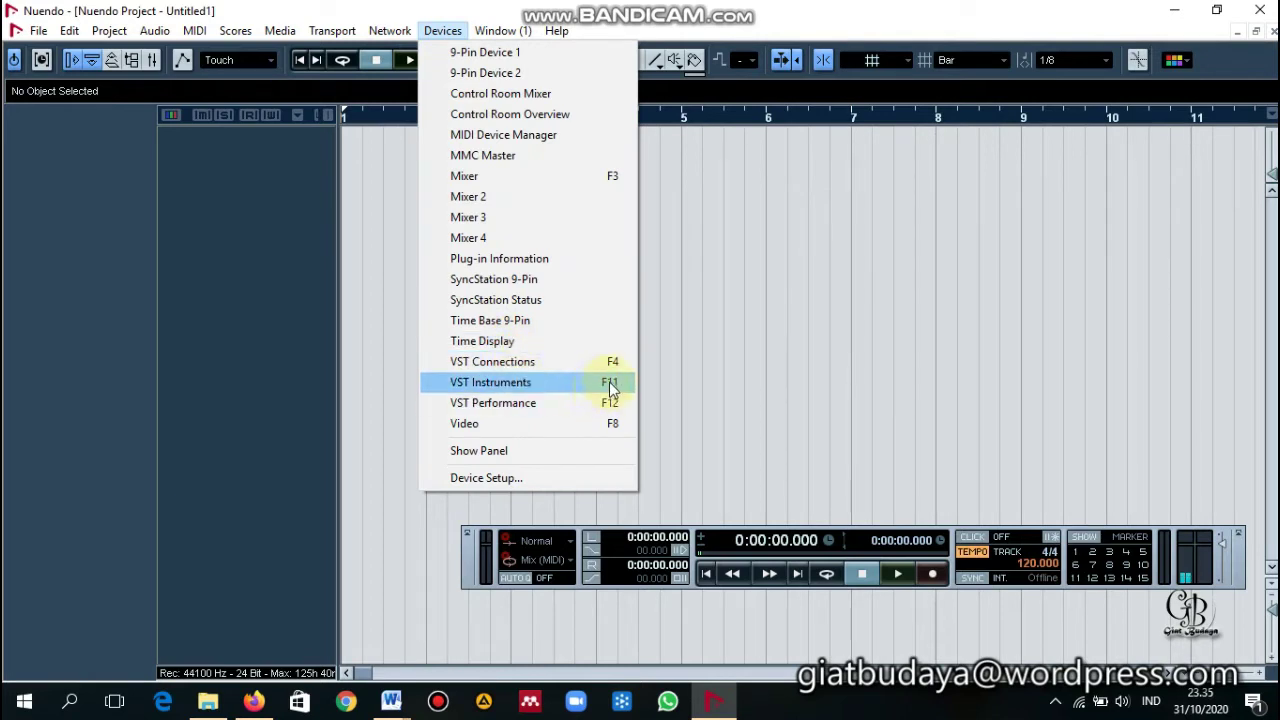
{"action": "left_click", "coordinate": [528, 385]}
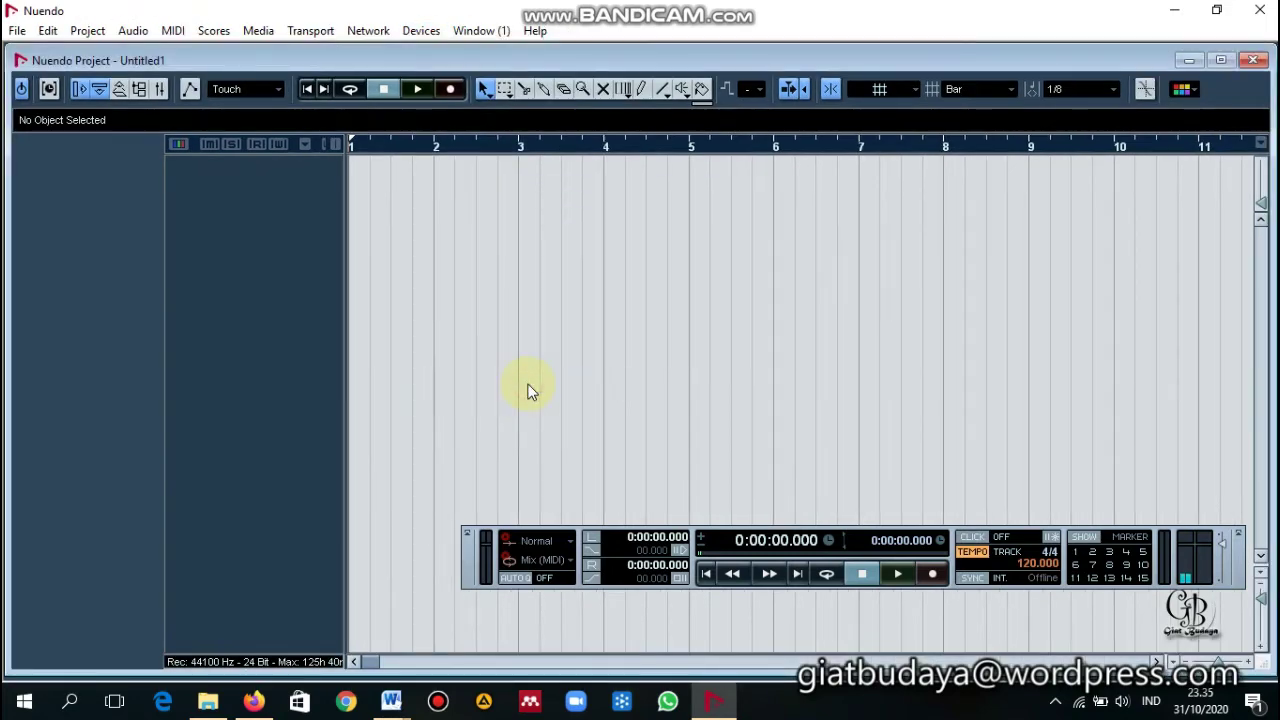
{"action": "left_click", "coordinate": [421, 31]}
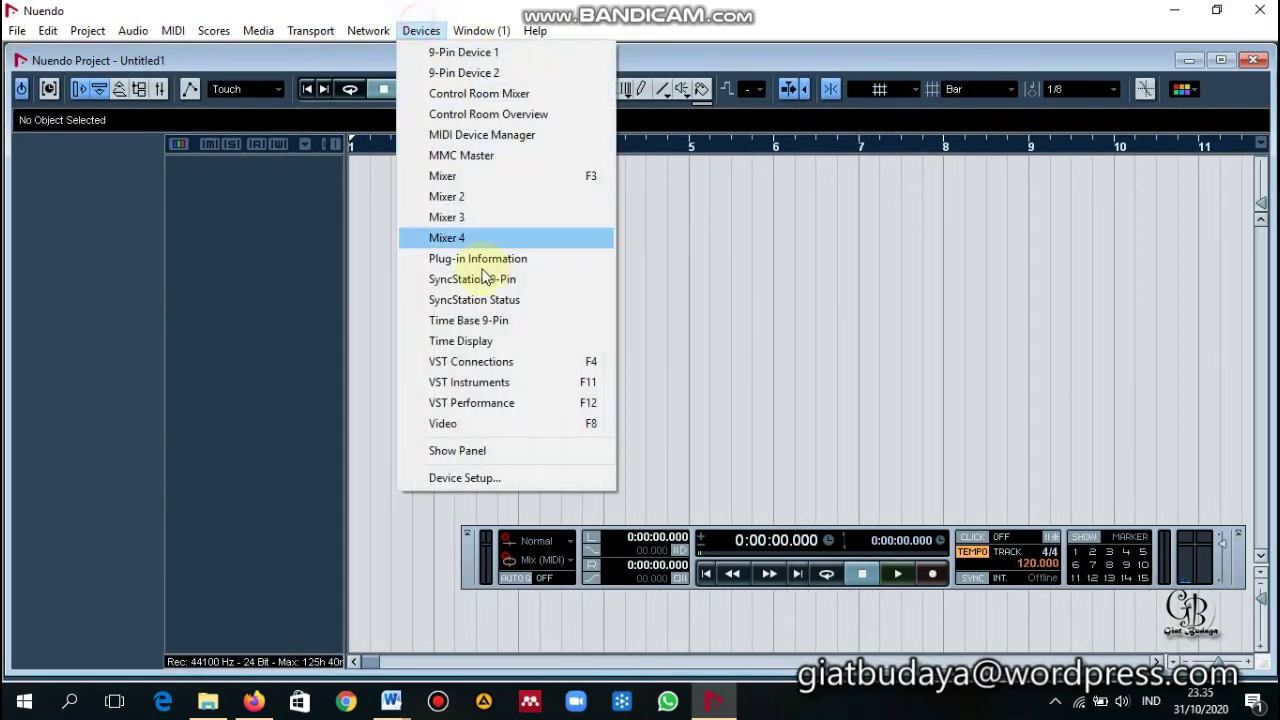
{"action": "left_click", "coordinate": [497, 385]}
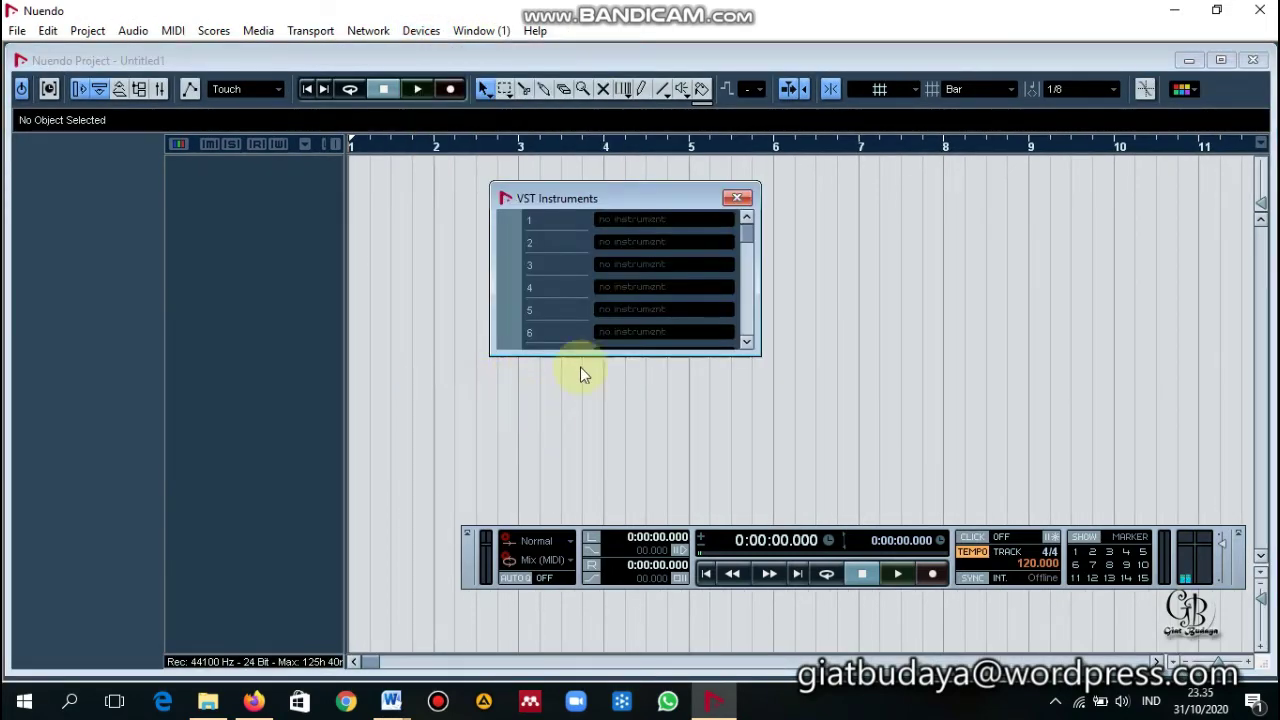
{"action": "left_click_drag", "start_coordinate": [641, 200], "coordinate": [506, 190]}
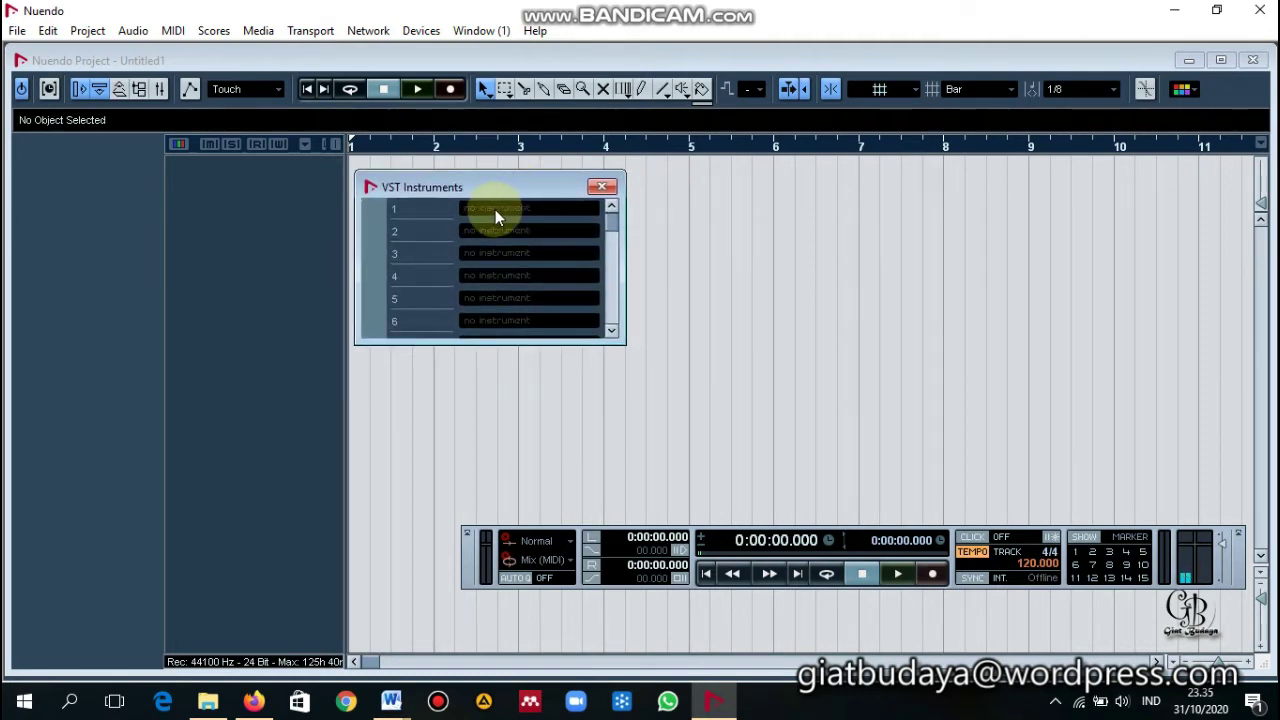
- Load HALionOne into the first VST instrument slot, create its assigned MIDI track and close the instrument rack
{"action": "left_click", "coordinate": [507, 211]}
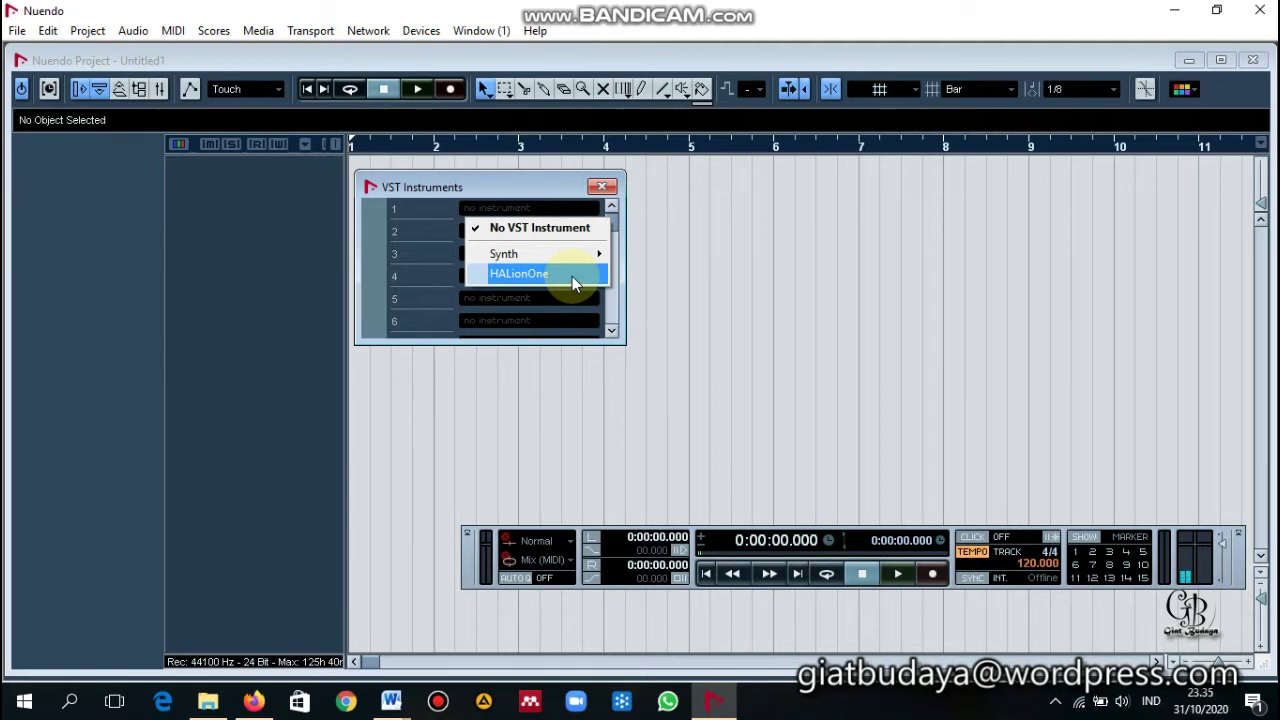
{"action": "left_click", "coordinate": [573, 276]}
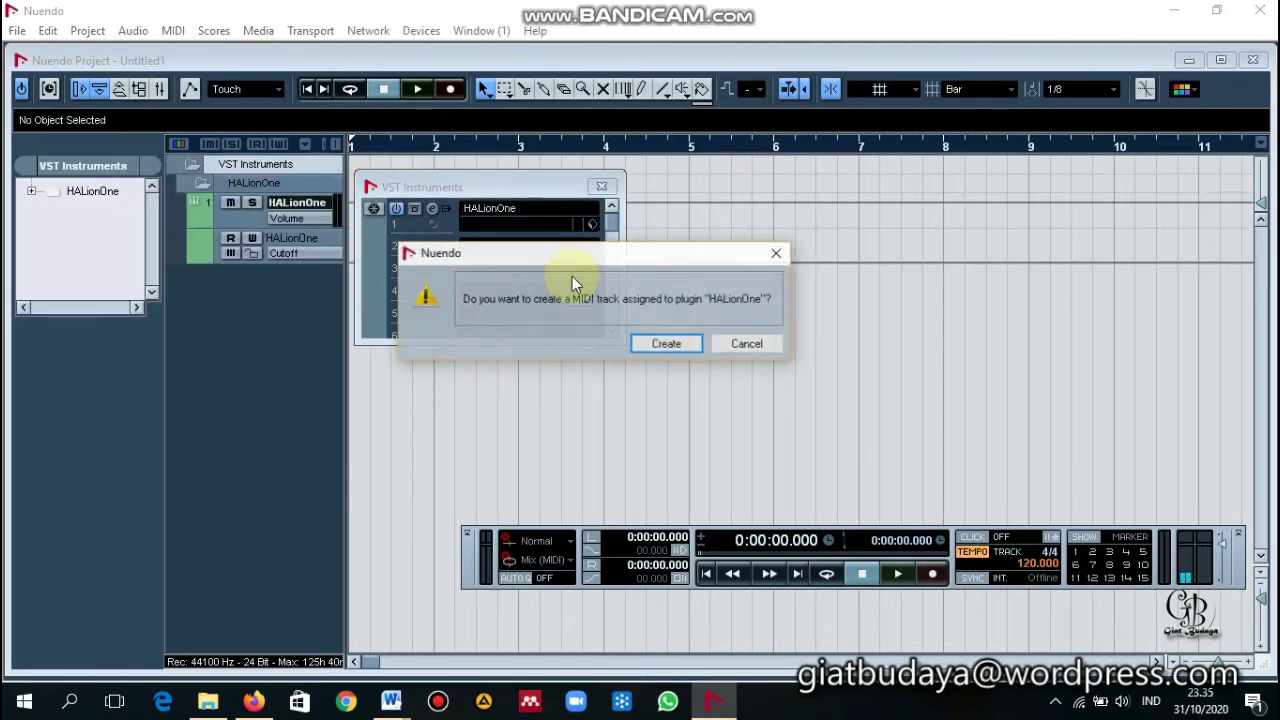
{"action": "left_click", "coordinate": [666, 344]}
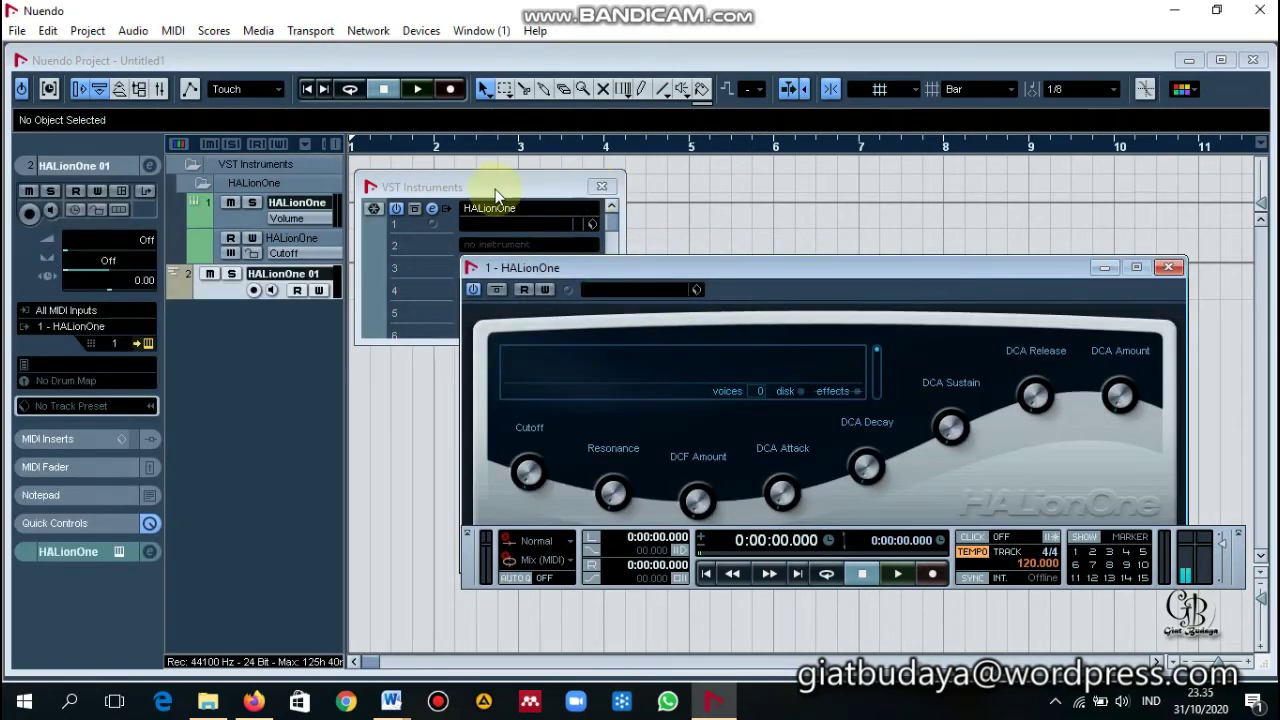
{"action": "left_click_drag", "start_coordinate": [495, 189], "coordinate": [505, 162]}
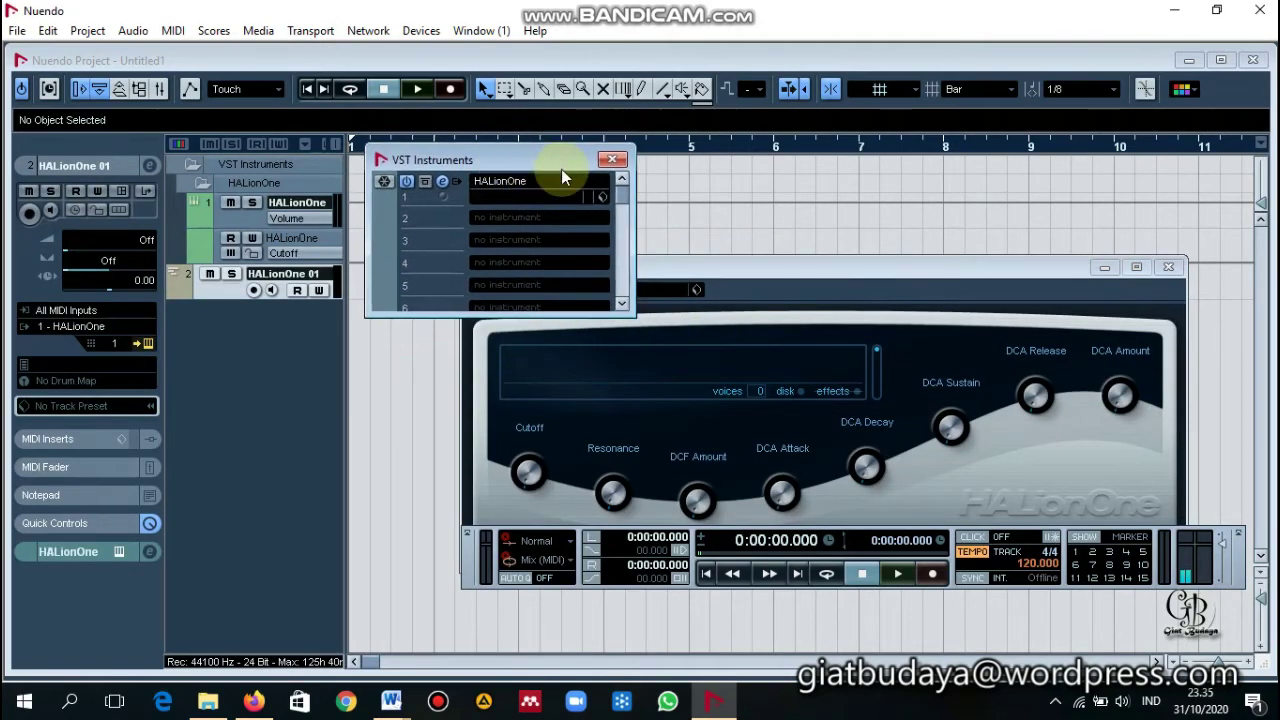
{"action": "left_click", "coordinate": [612, 160]}
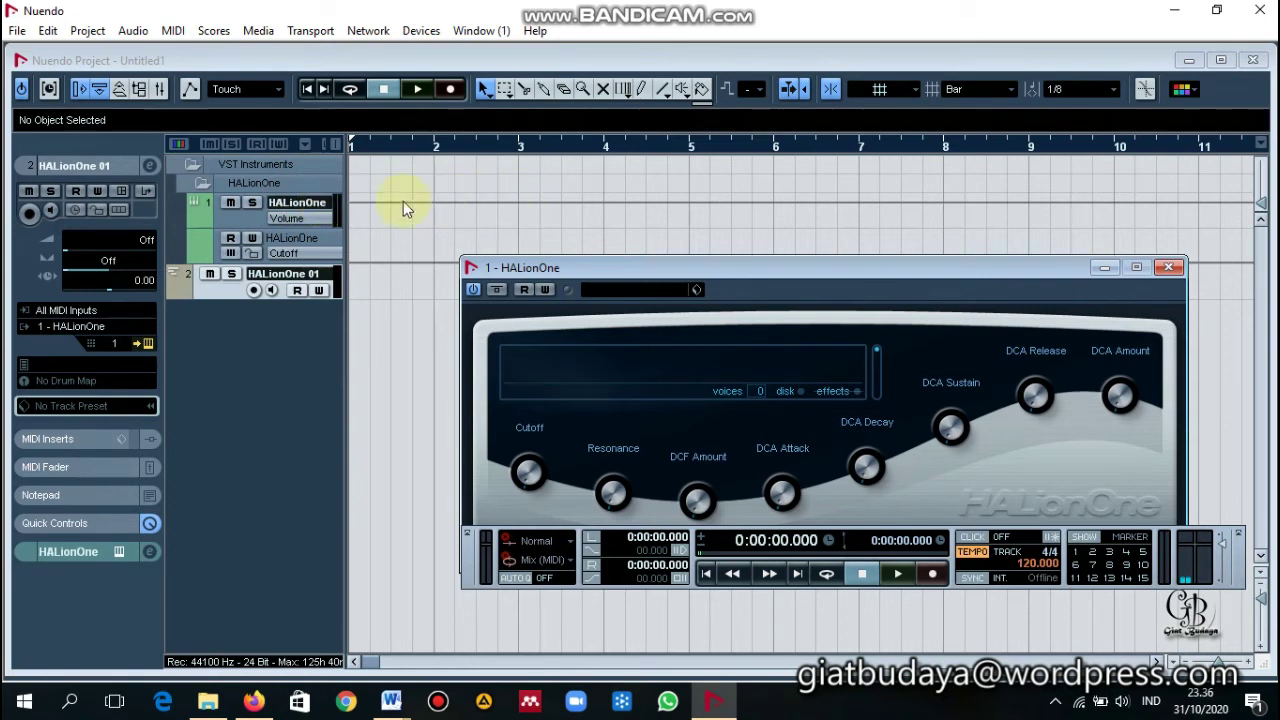
- Collapse the VST Instruments folder in the track list, and fold and unfold the HALionOne 01 track's inspector settings
{"action": "left_click", "coordinate": [190, 166]}
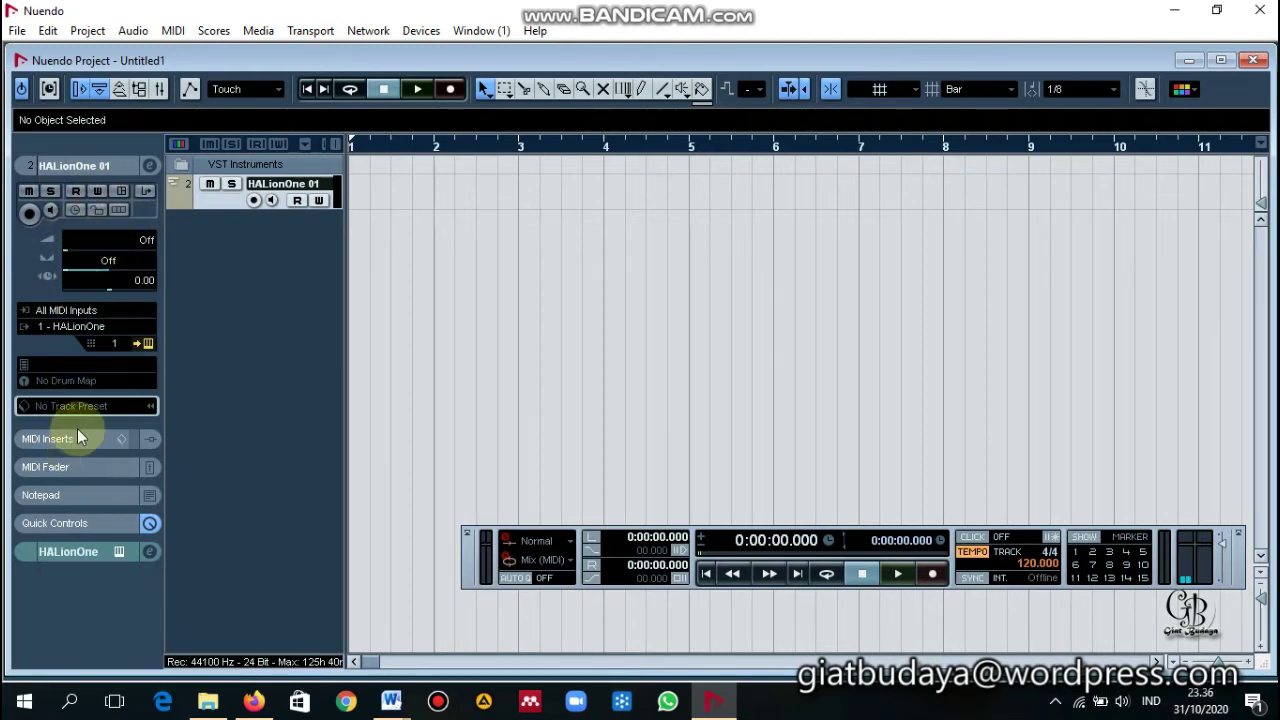
{"action": "left_click", "coordinate": [85, 168]}
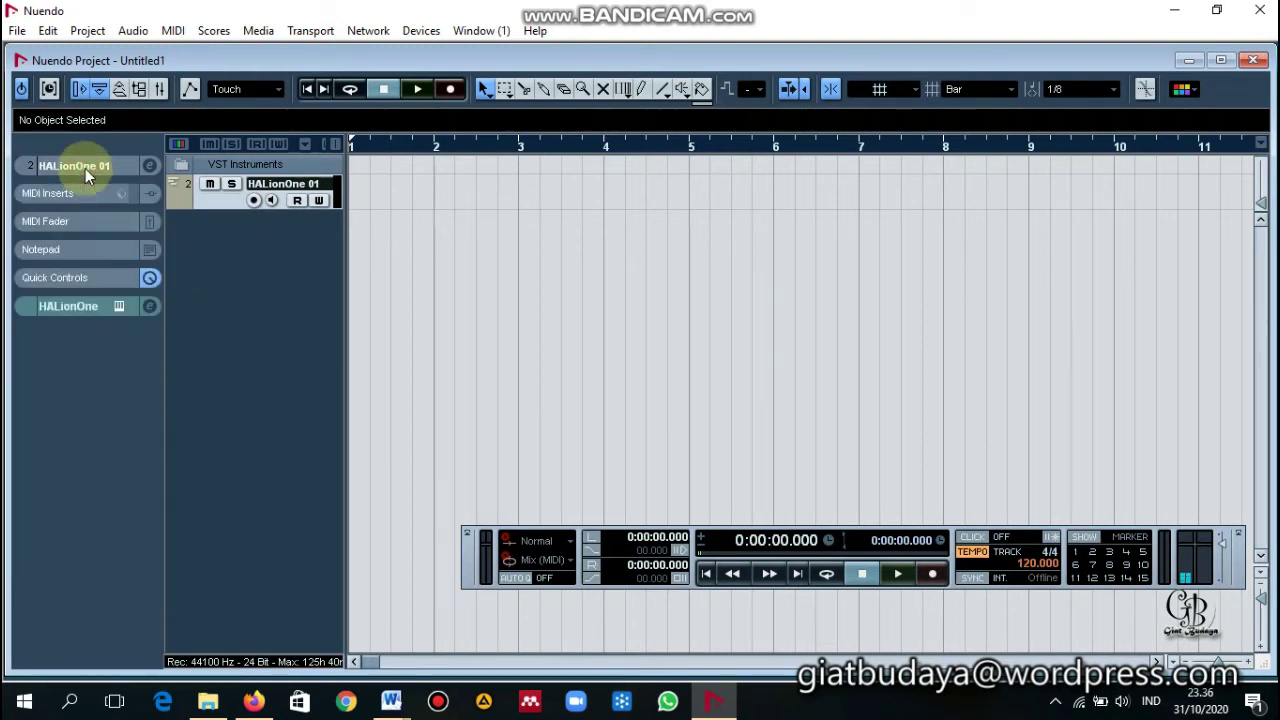
{"action": "left_click", "coordinate": [106, 168]}
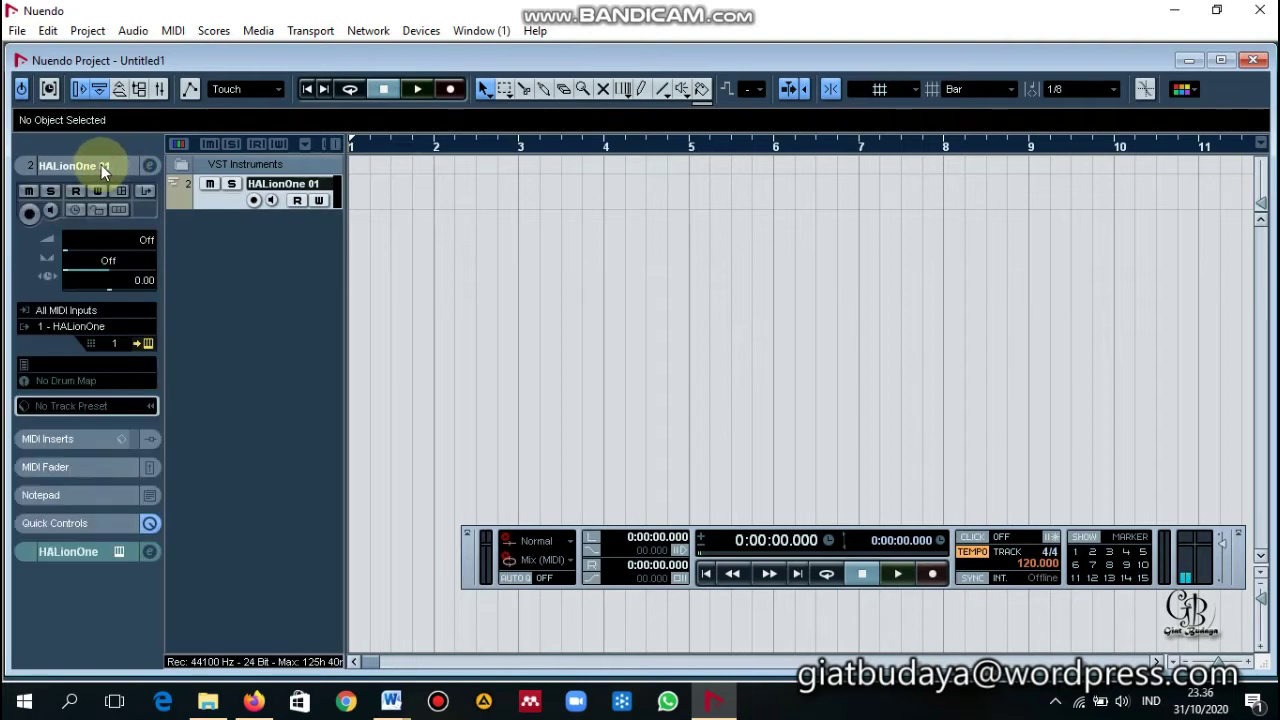
- Set the HALionOne 01 track's volume to 100 and pan to -3, and review its MIDI input and output routing options
{"action": "left_click_drag", "start_coordinate": [77, 249], "coordinate": [112, 290]}
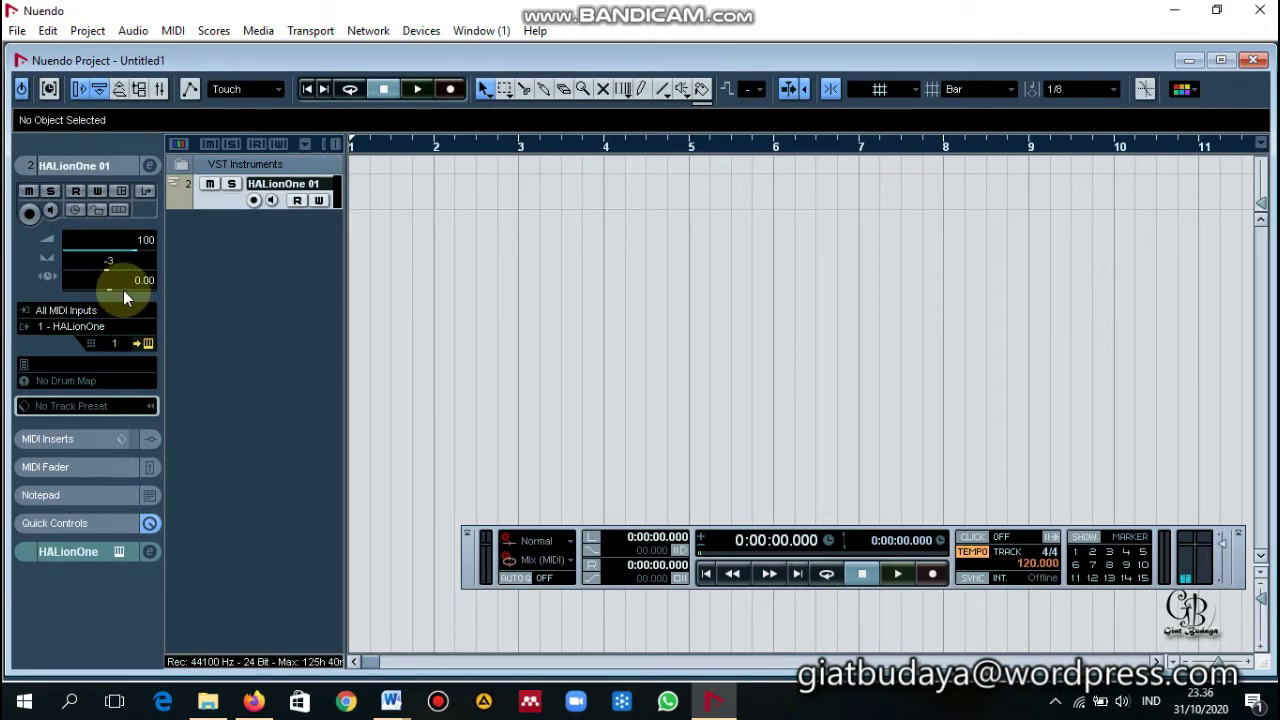
{"action": "left_click", "coordinate": [110, 311]}
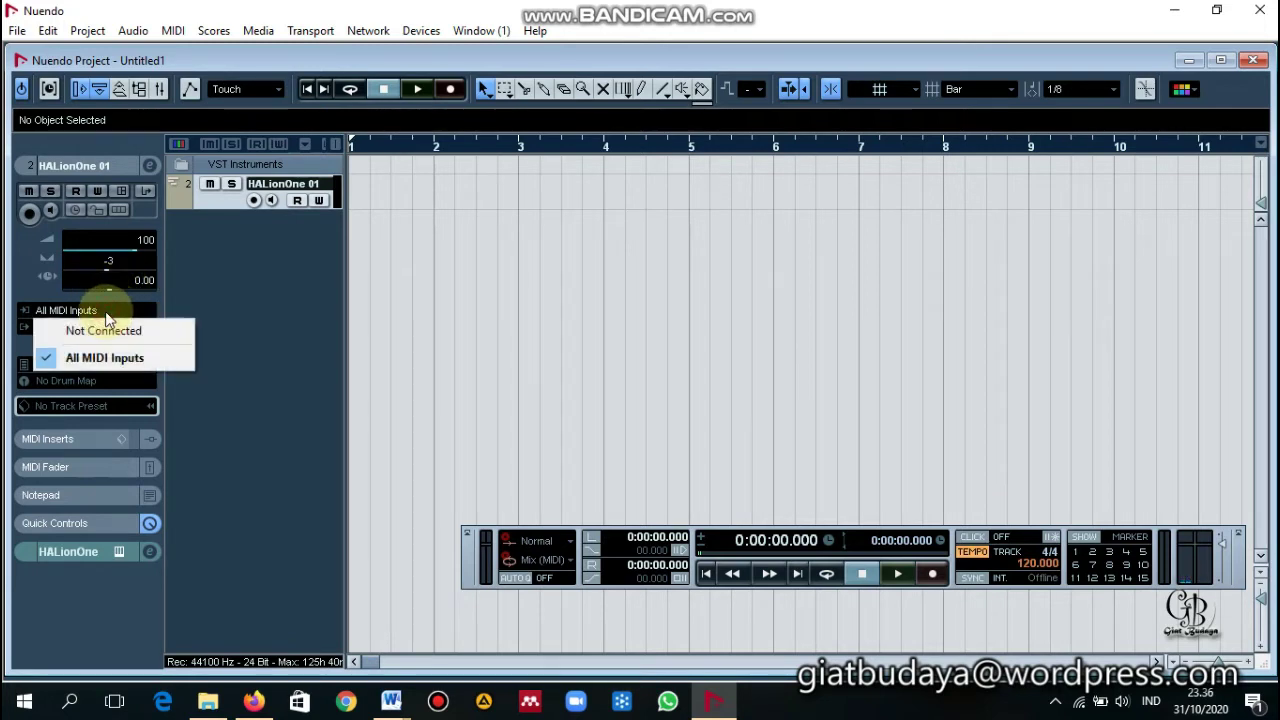
{"action": "left_click", "coordinate": [106, 314]}
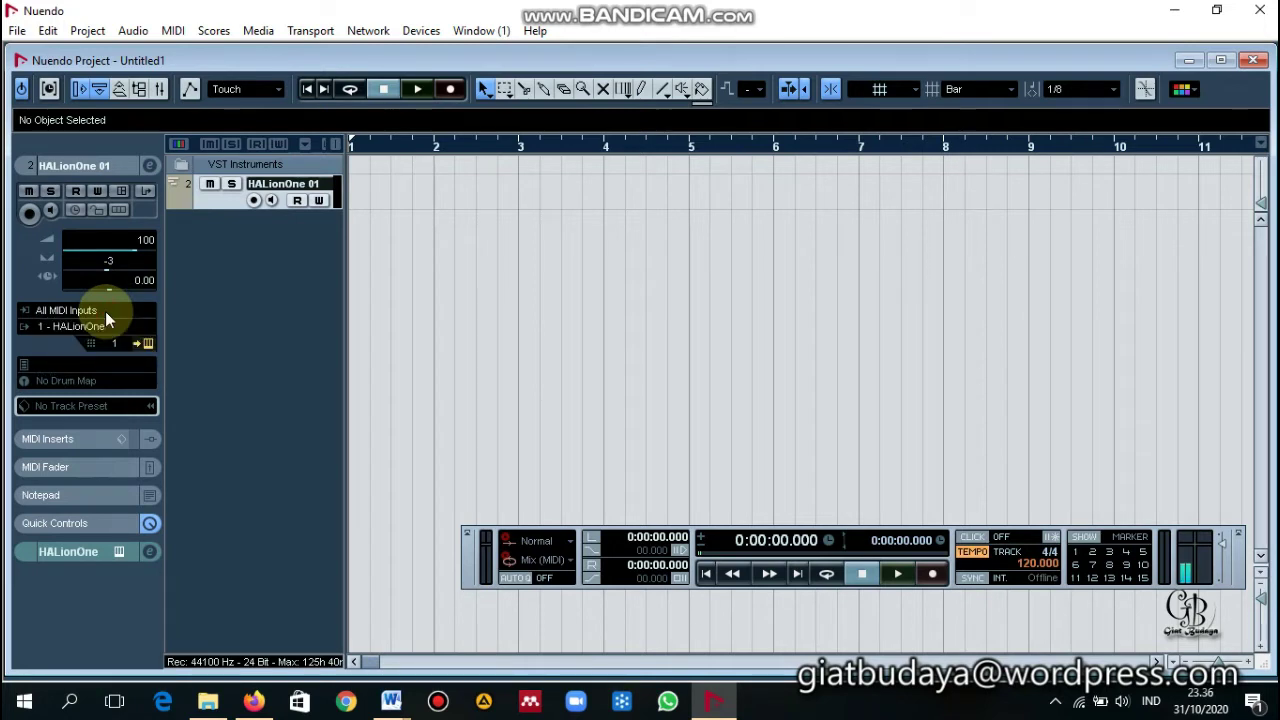
{"action": "left_click", "coordinate": [105, 311]}
{"action": "left_click", "coordinate": [105, 314]}
{"action": "left_click", "coordinate": [104, 328]}
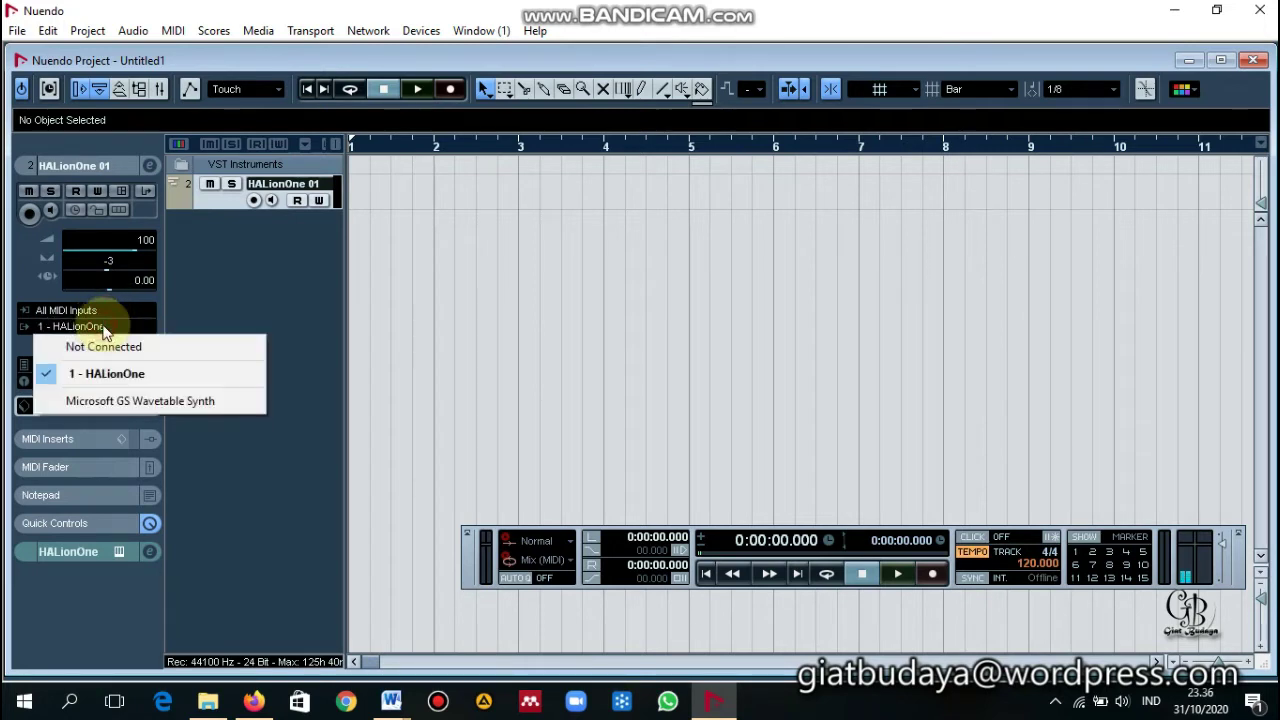
{"action": "left_click", "coordinate": [134, 322]}
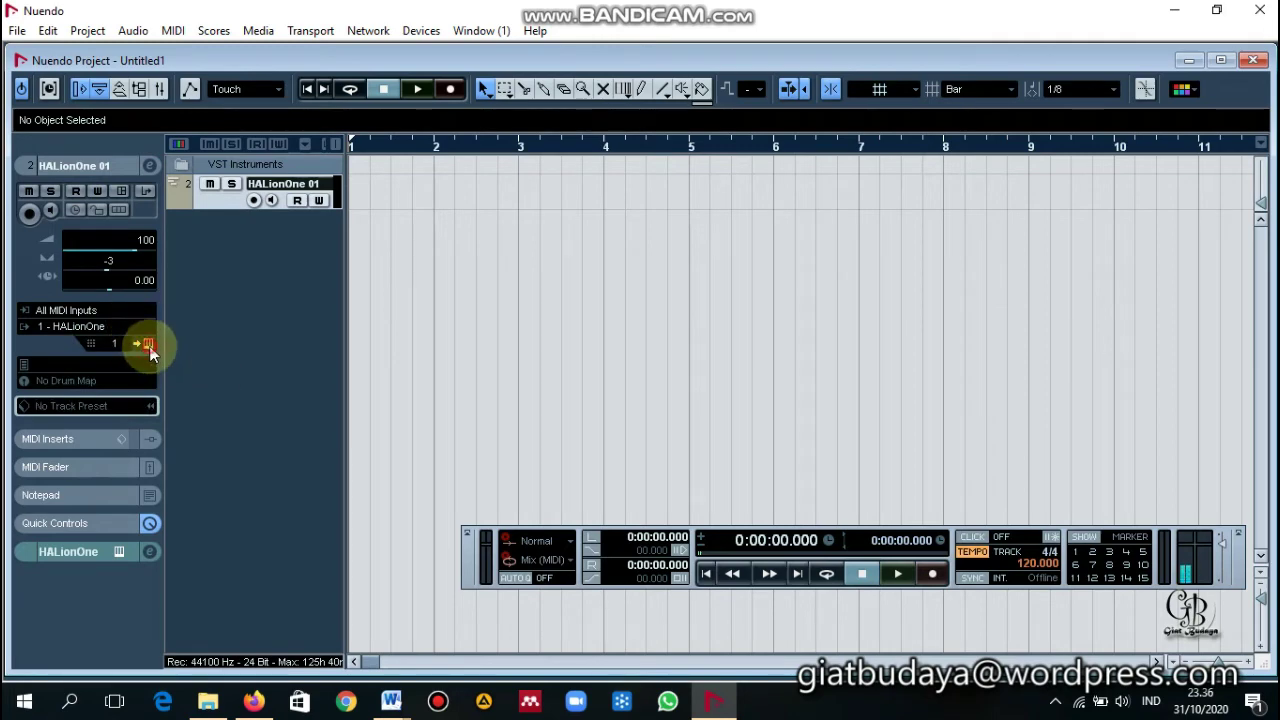
- Open the HALionOne instrument panel from the track's inspector, place it over the event display, and close and reopen it
{"action": "left_click", "coordinate": [149, 346]}
{"action": "left_click_drag", "start_coordinate": [691, 259], "coordinate": [630, 155]}
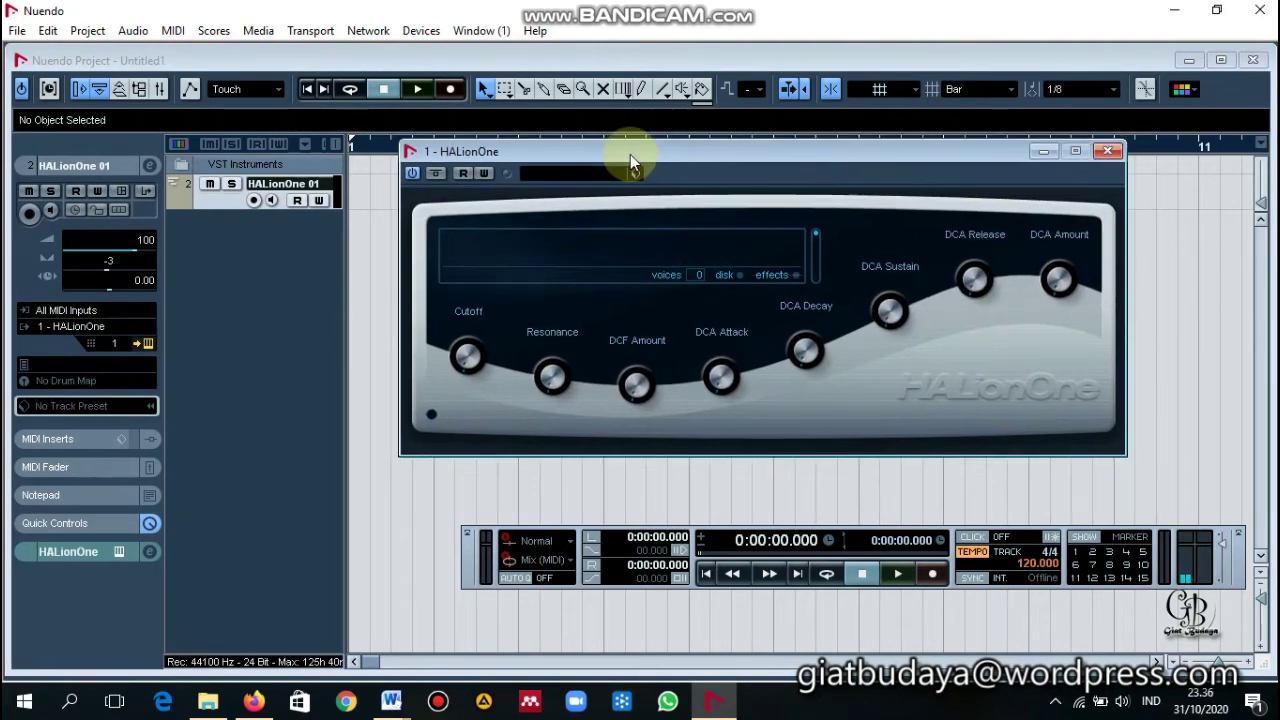
{"action": "left_click", "coordinate": [148, 344]}
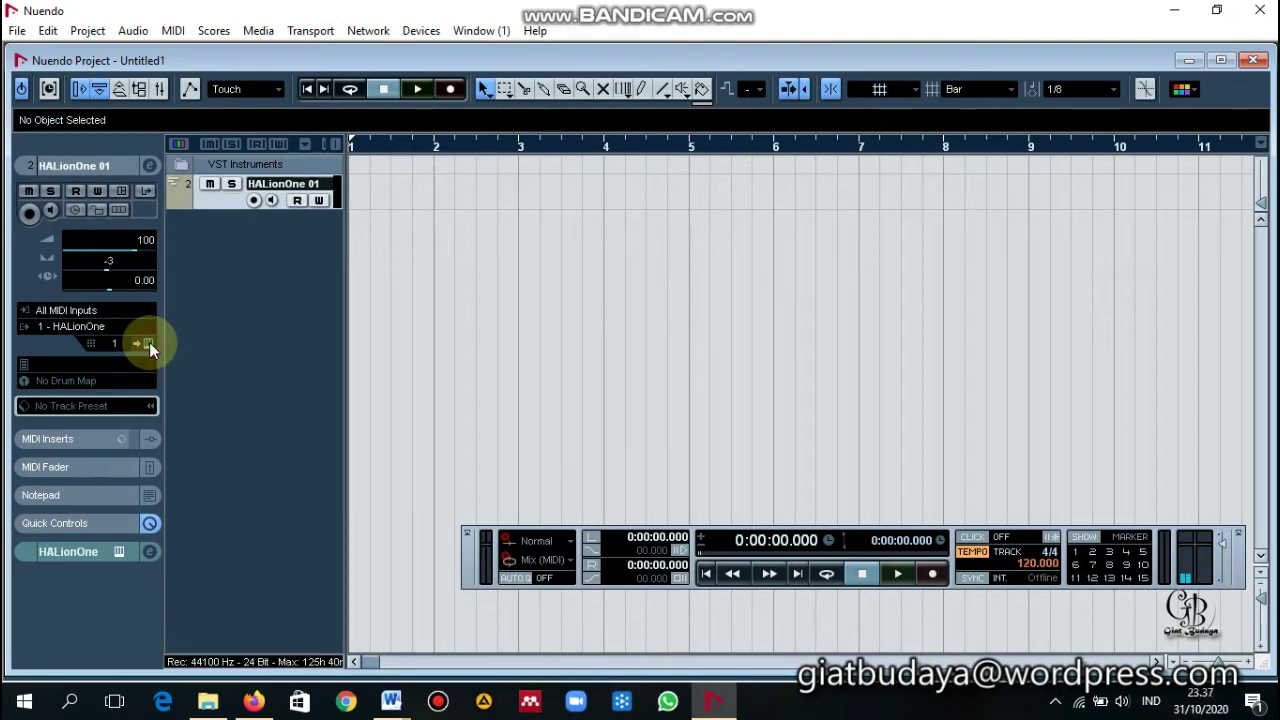
{"action": "left_click", "coordinate": [149, 343]}
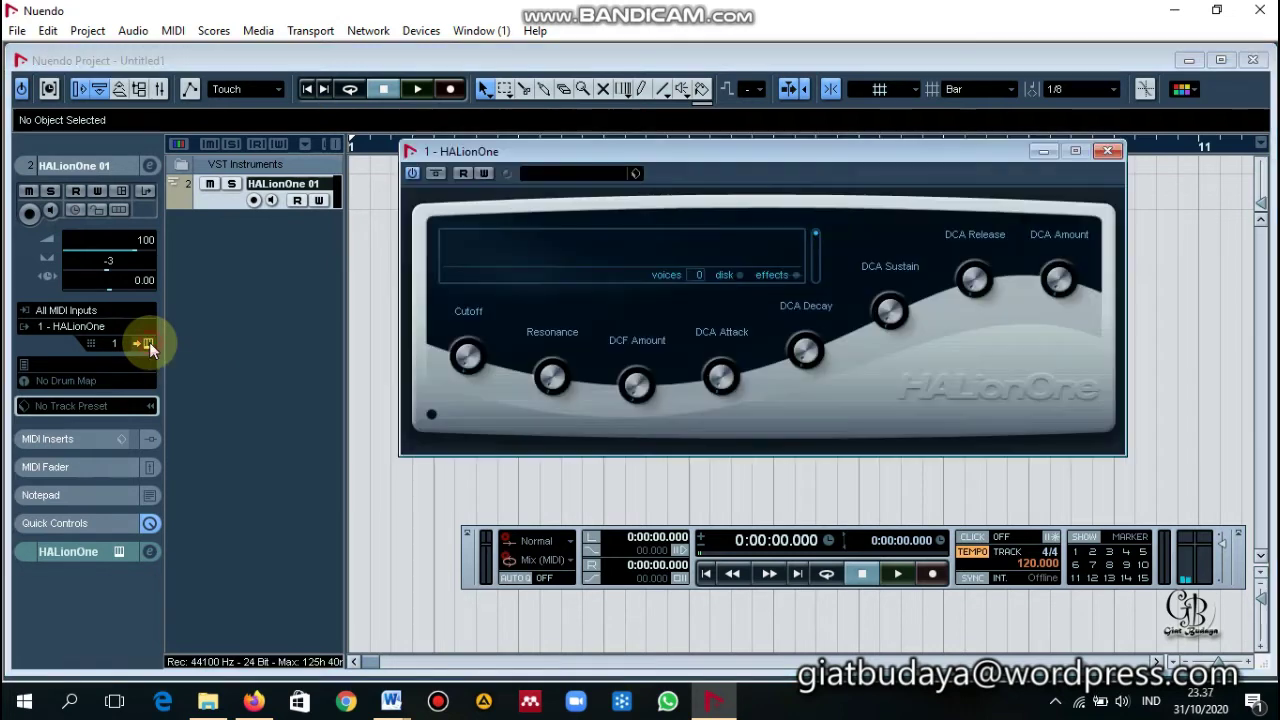
- Load the Hip Hop Drums preset from the drum sounds into HALionOne and put the instrument panel away
{"action": "left_click", "coordinate": [607, 175]}
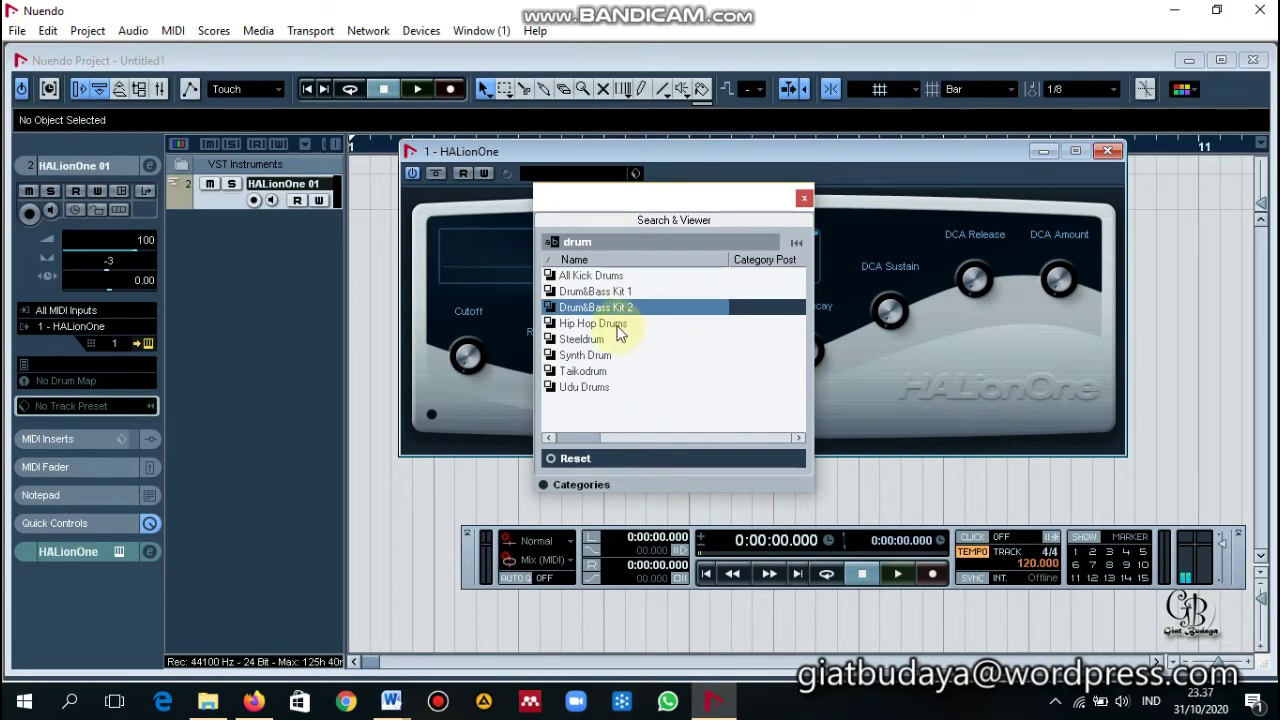
{"action": "left_click", "coordinate": [619, 325]}
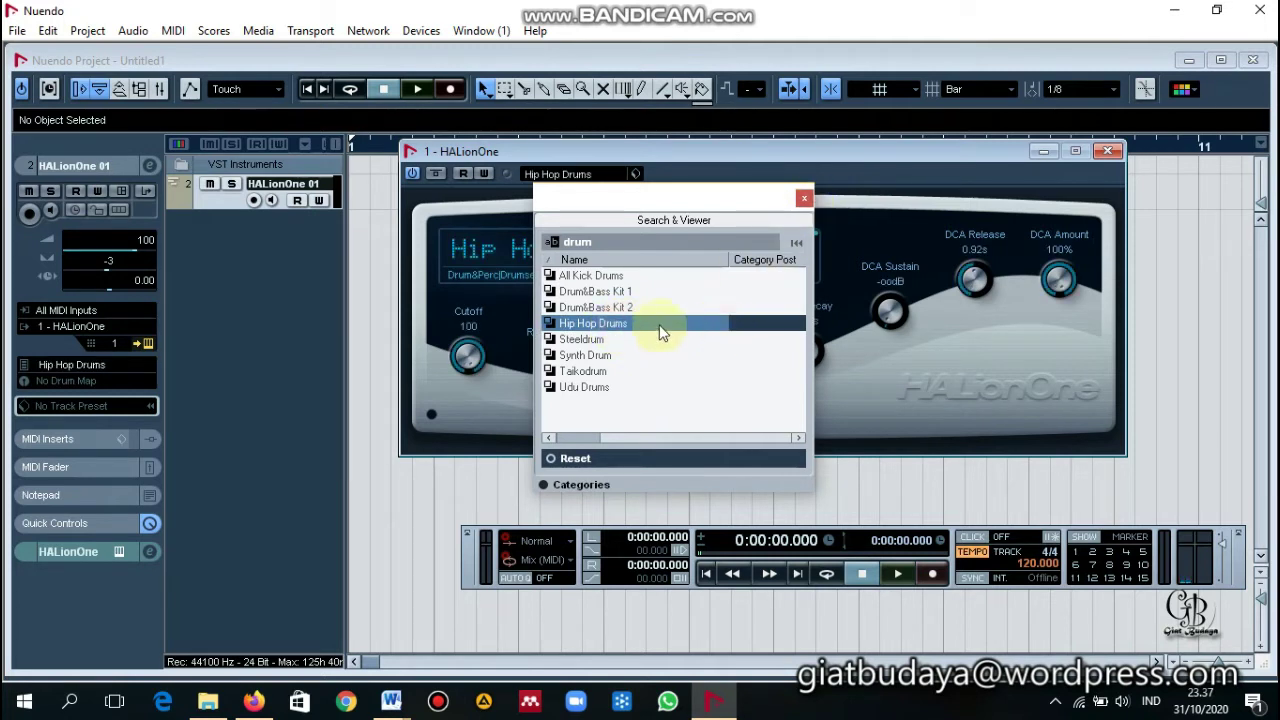
{"action": "left_click", "coordinate": [660, 330]}
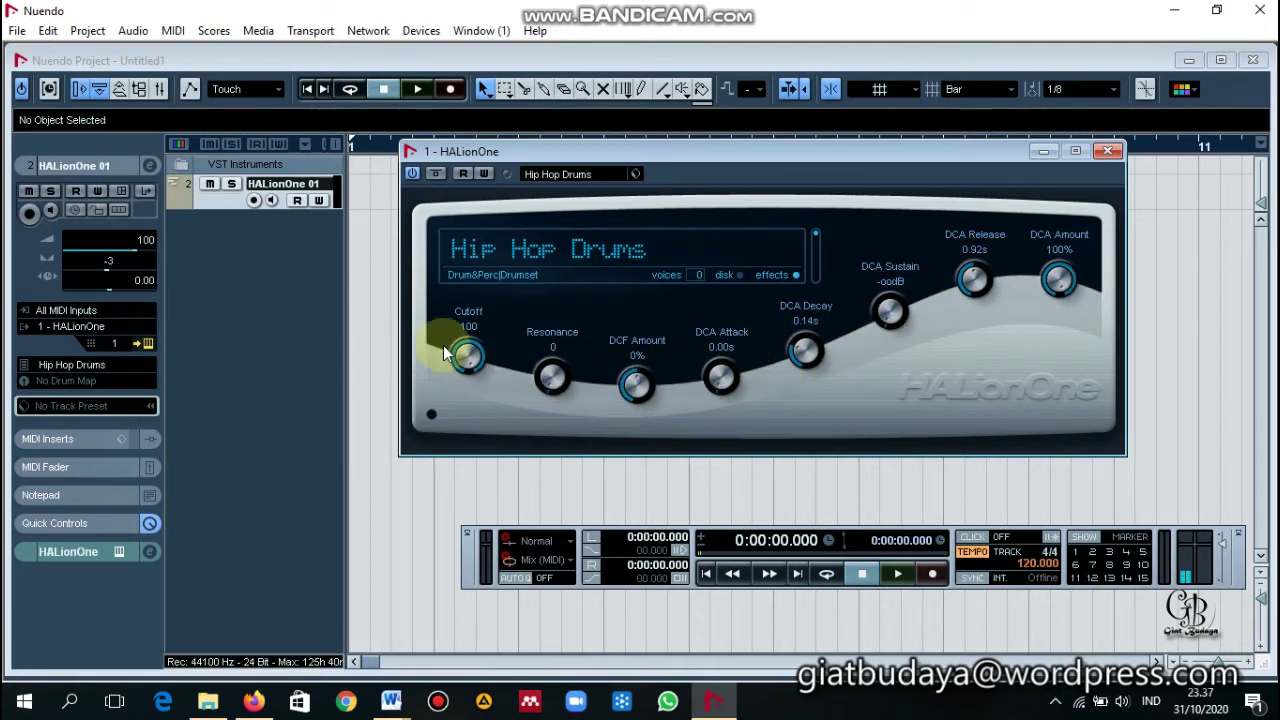
{"action": "left_click", "coordinate": [1042, 154]}
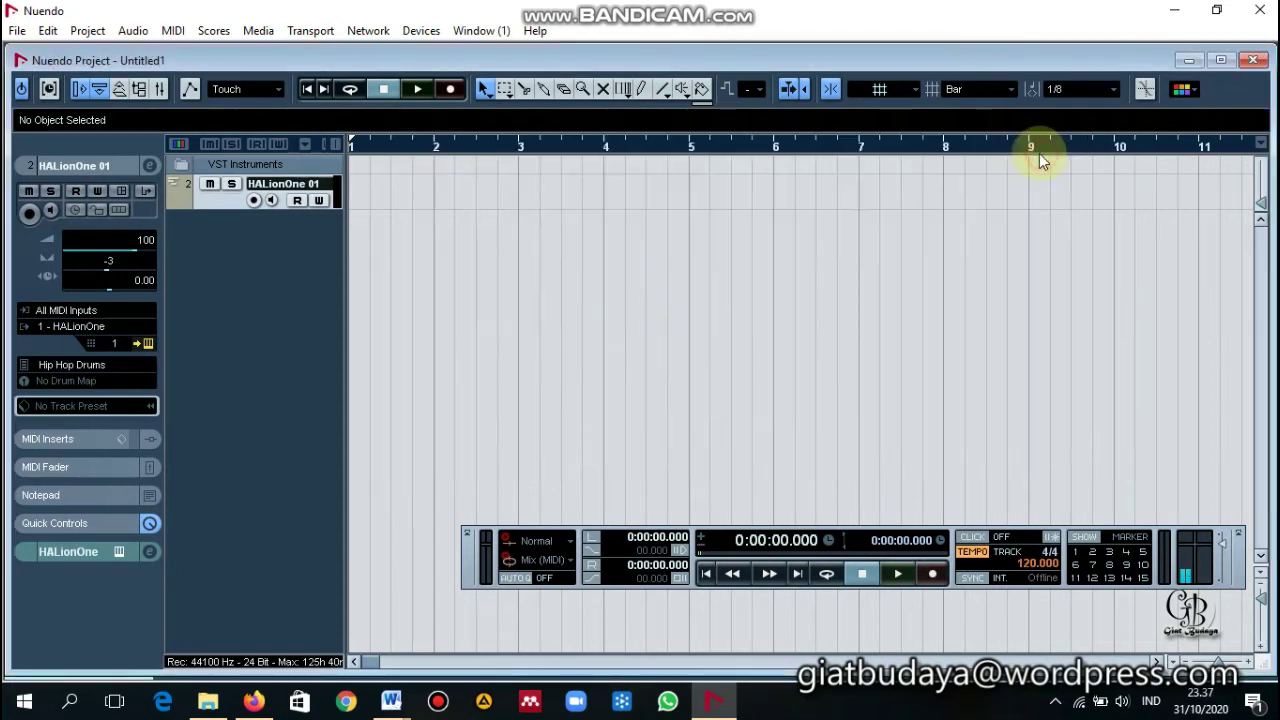
- Rename the HALionOne 01 track as Drum
{"action": "double_click", "coordinate": [293, 188]}
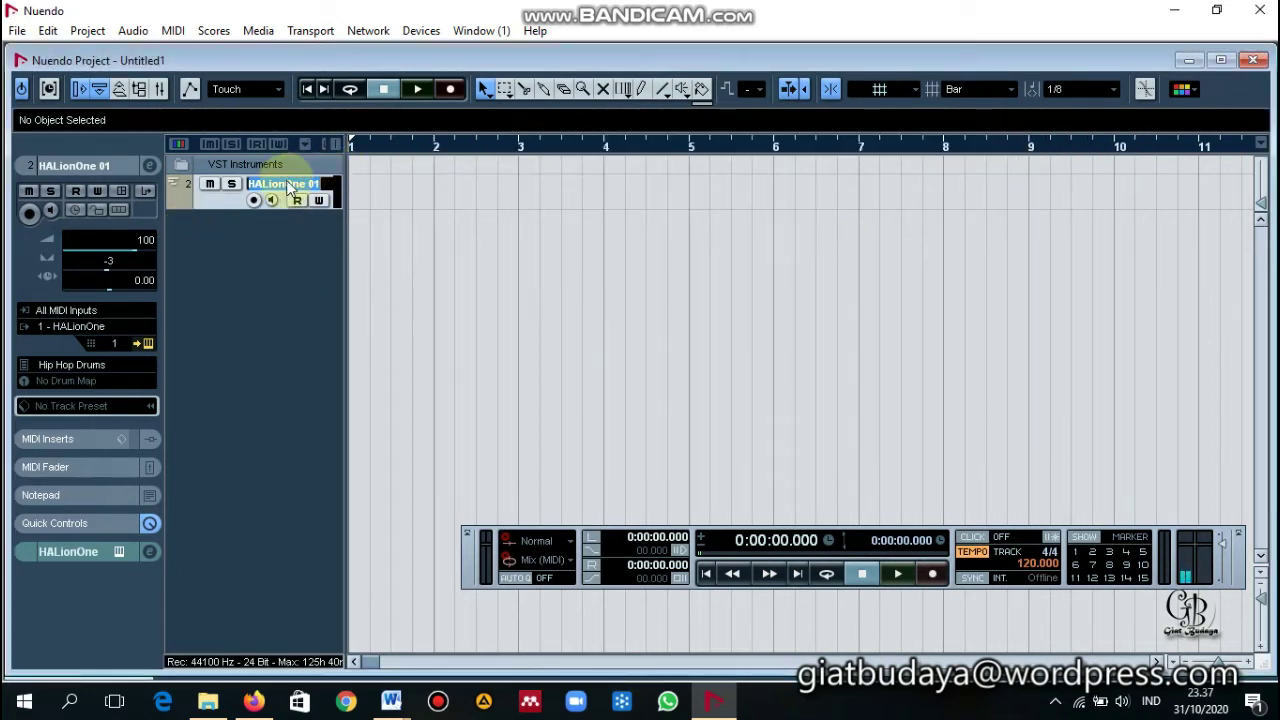
{"action": "type", "text": "Dr"}
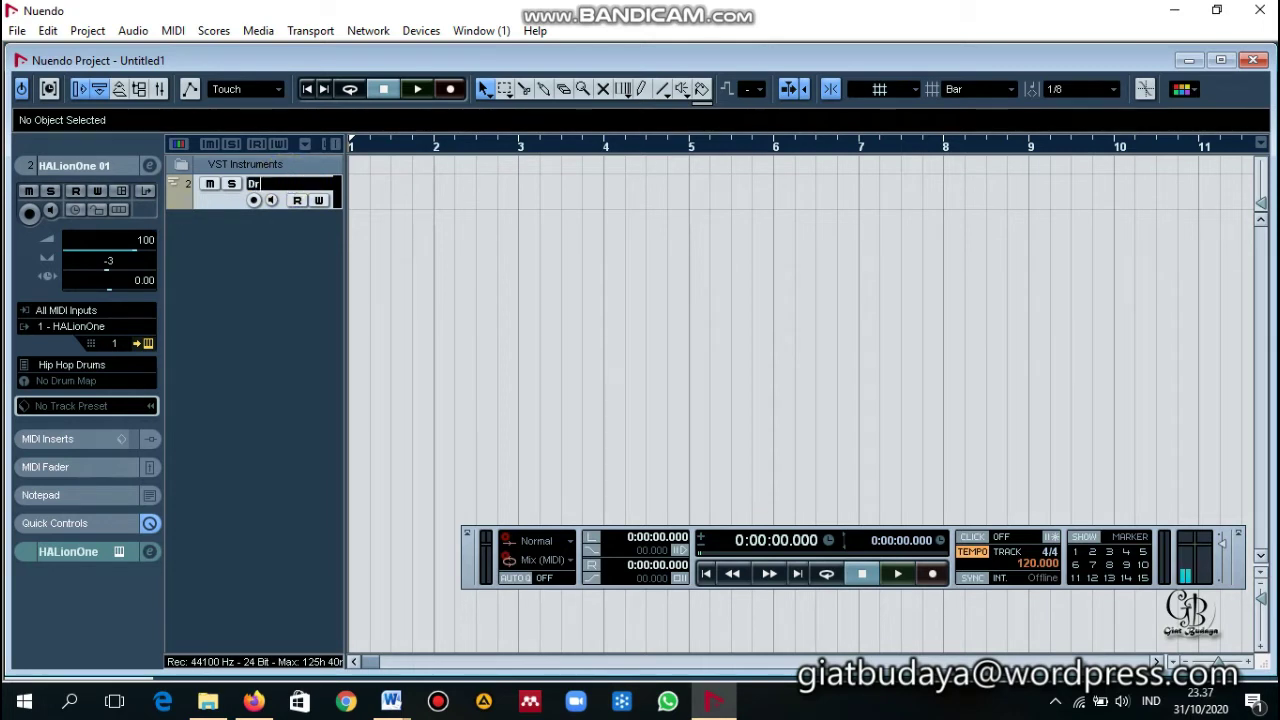
{"action": "type", "text": "um"}
{"action": "key", "text": "Return"}
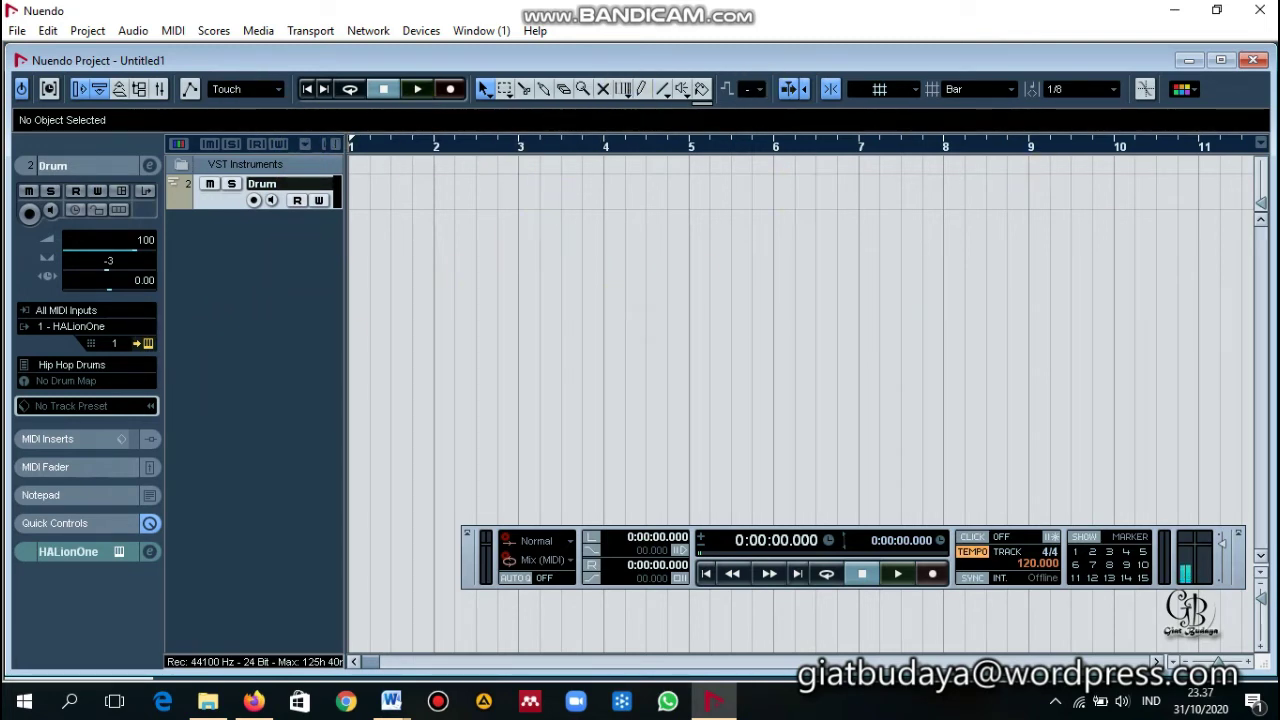
- Maximize the project window and draw an 8-bar part on the Drum track from bar 1 to bar 9
{"action": "left_click", "coordinate": [1220, 60]}
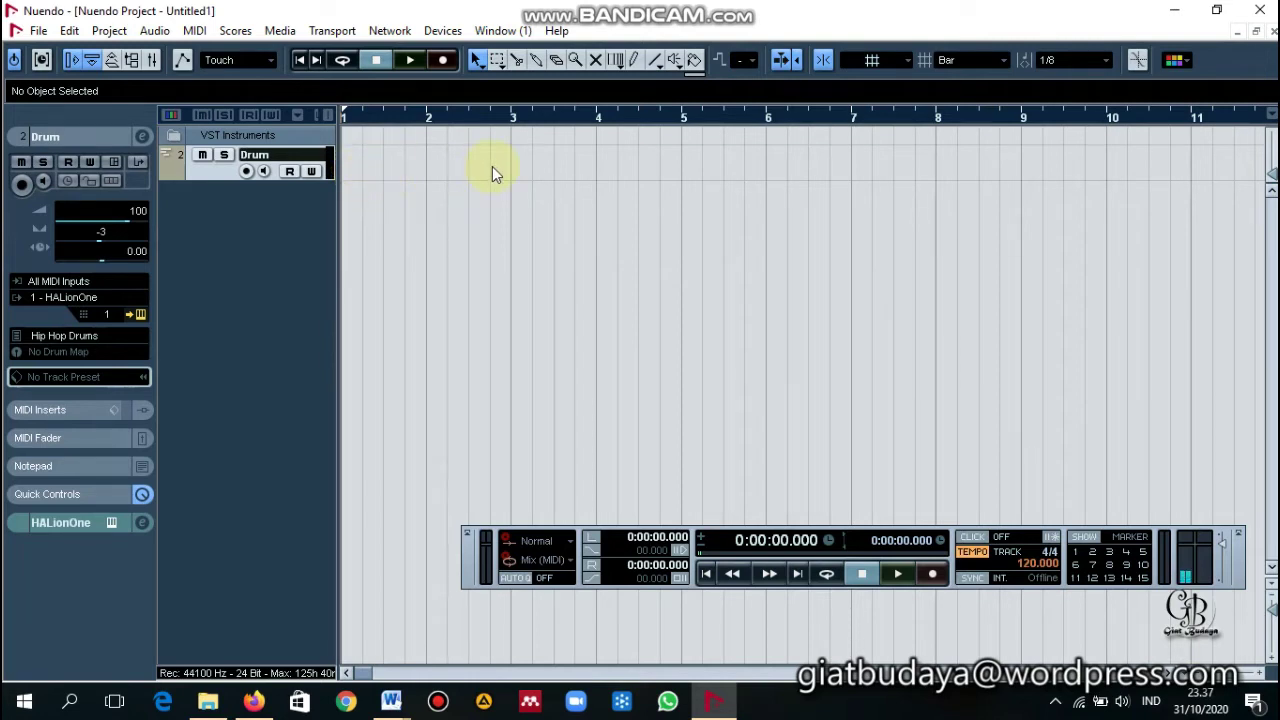
{"action": "left_click", "coordinate": [632, 60]}
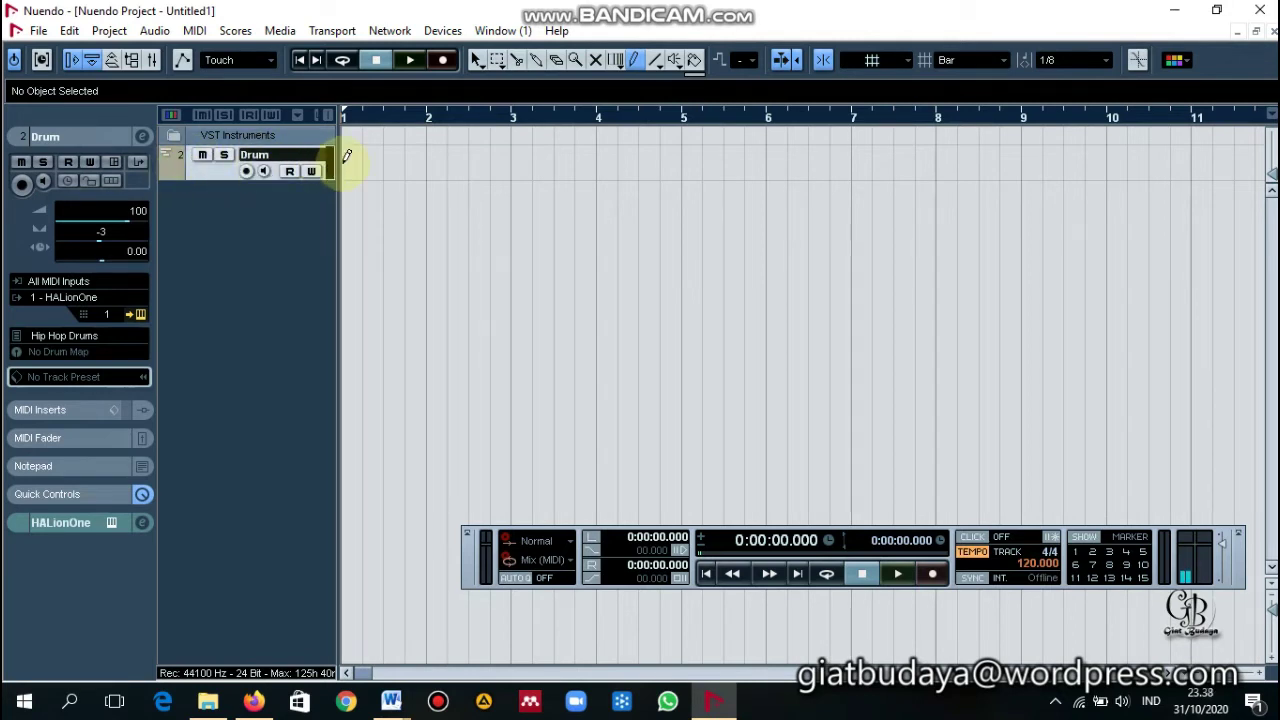
{"action": "left_click_drag", "start_coordinate": [345, 155], "coordinate": [998, 147]}
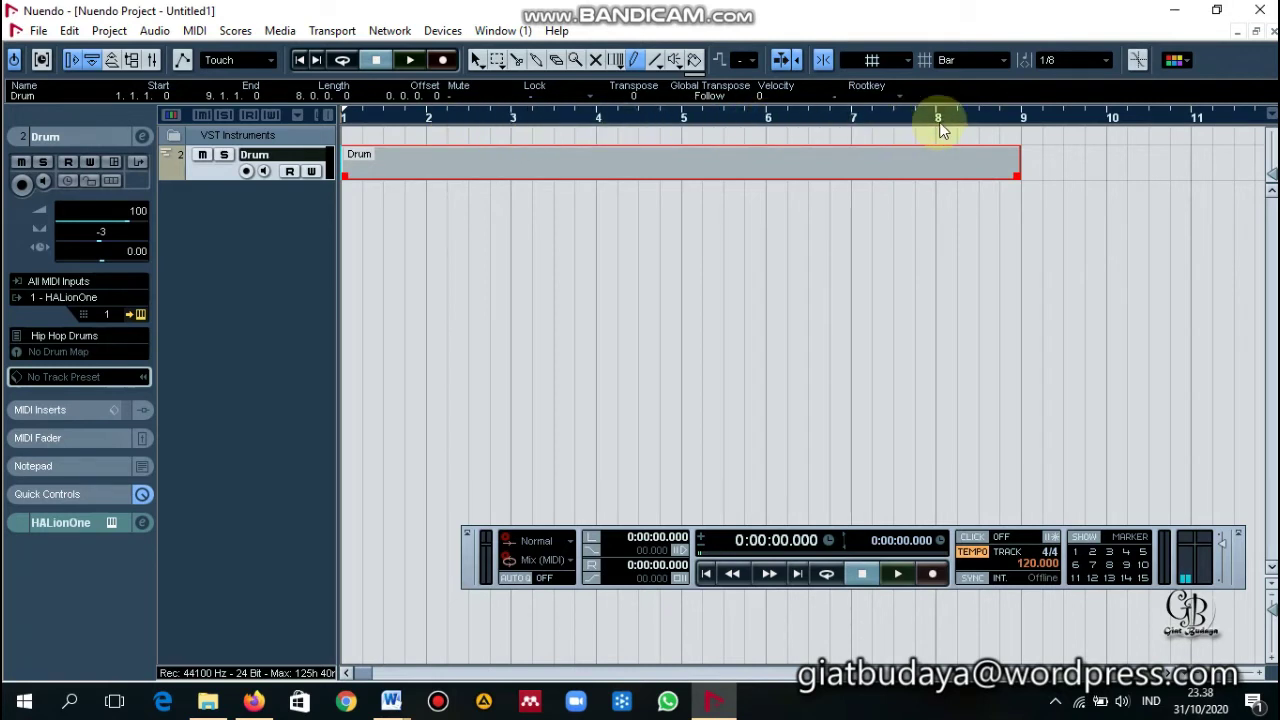
- Try the Beat and Use Quantize grid types, and return the grid type to Bar
{"action": "left_click", "coordinate": [1003, 62]}
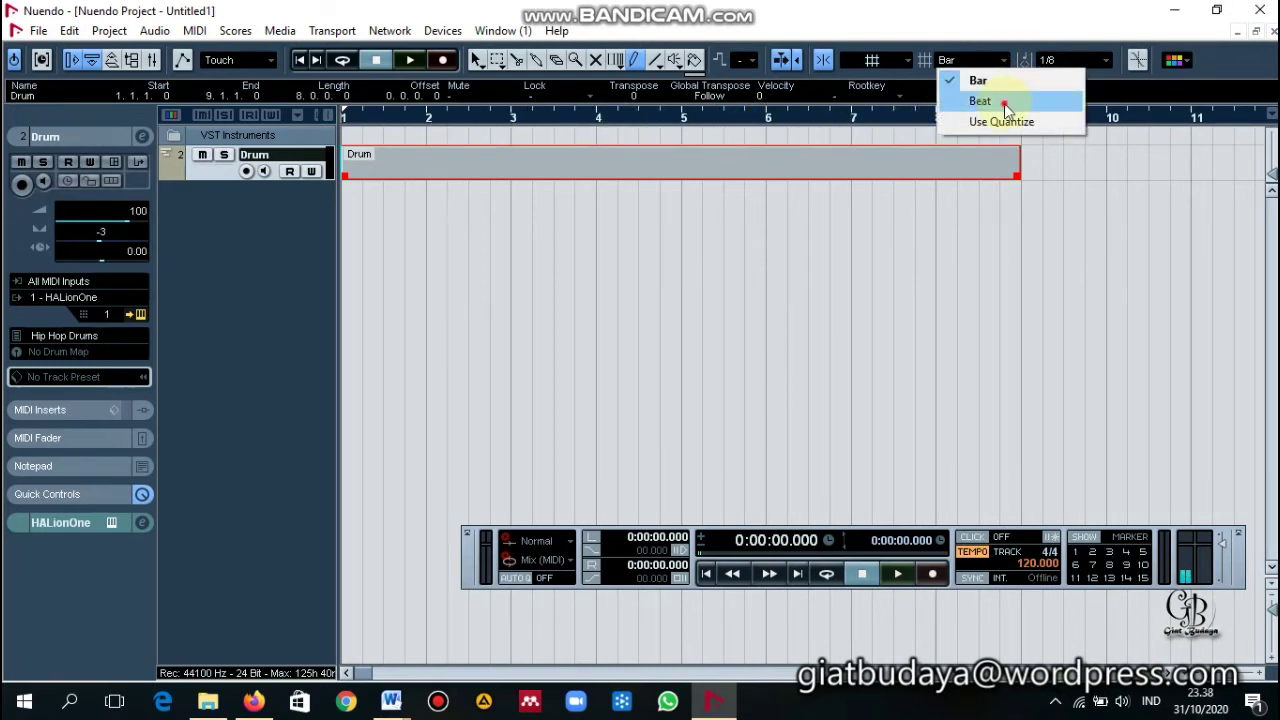
{"action": "left_click", "coordinate": [1004, 102]}
{"action": "left_click", "coordinate": [1000, 60]}
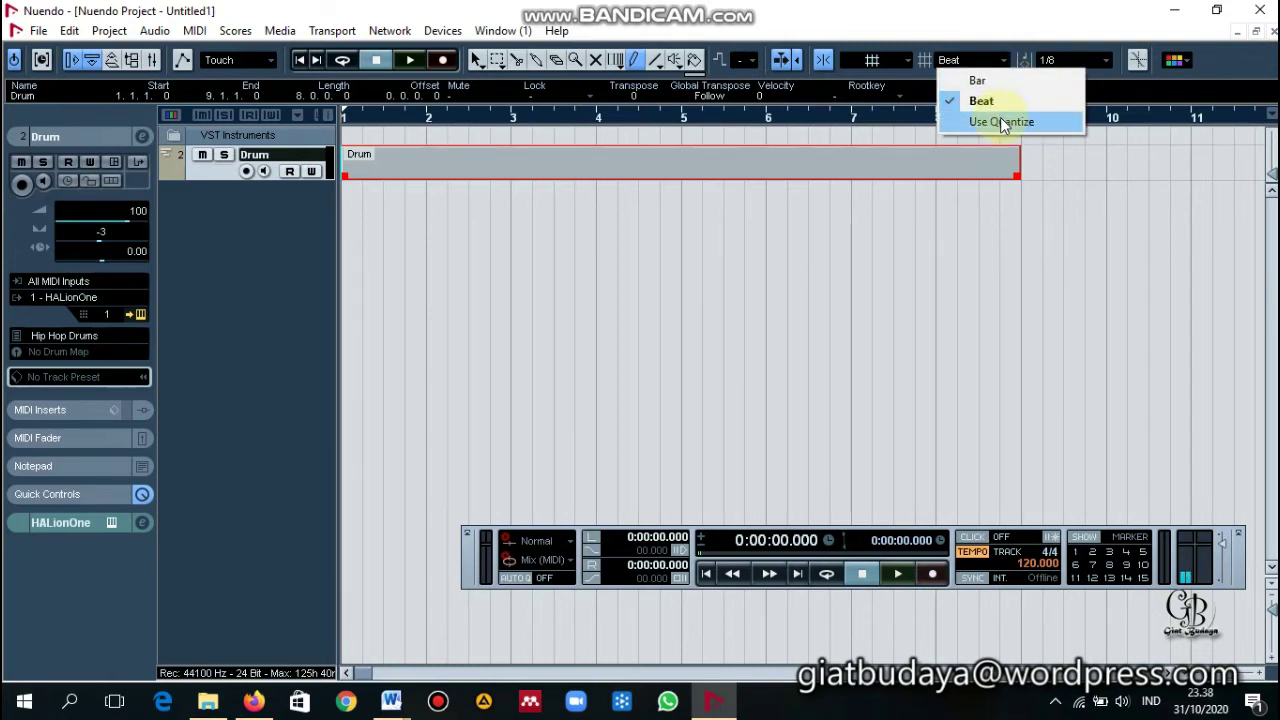
{"action": "left_click", "coordinate": [1000, 120]}
{"action": "left_click", "coordinate": [1000, 59]}
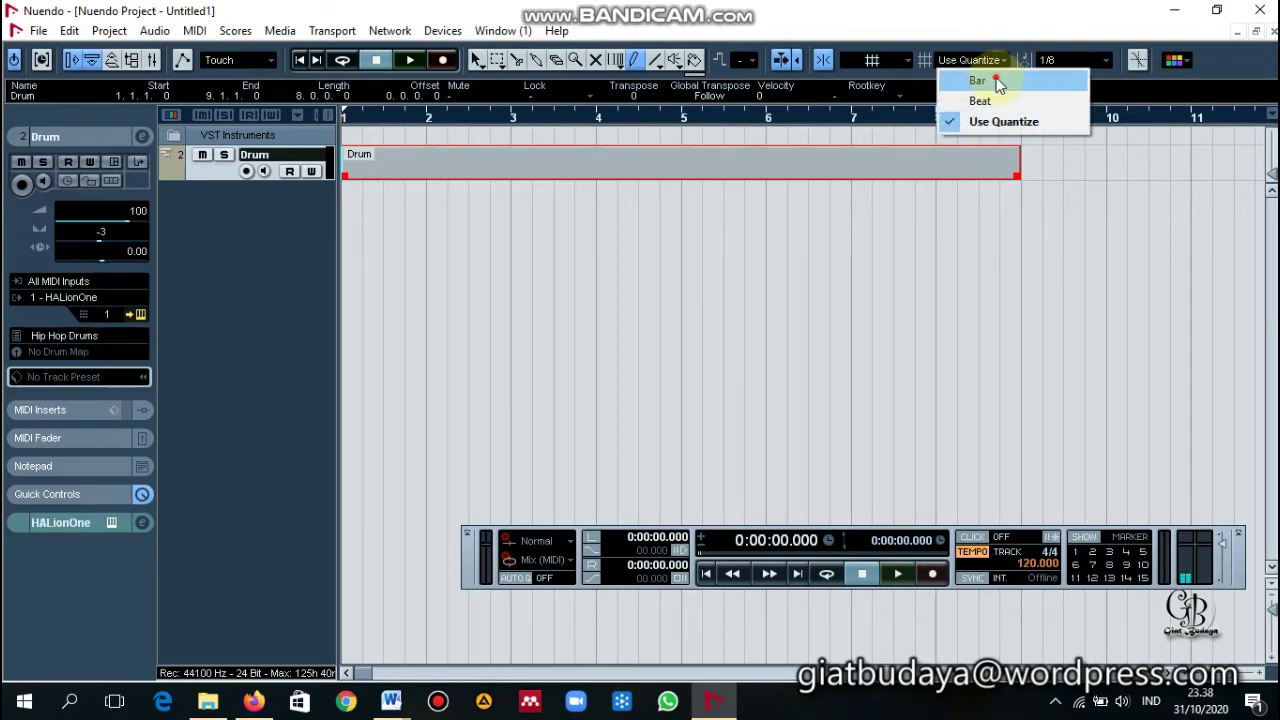
{"action": "left_click", "coordinate": [990, 81]}
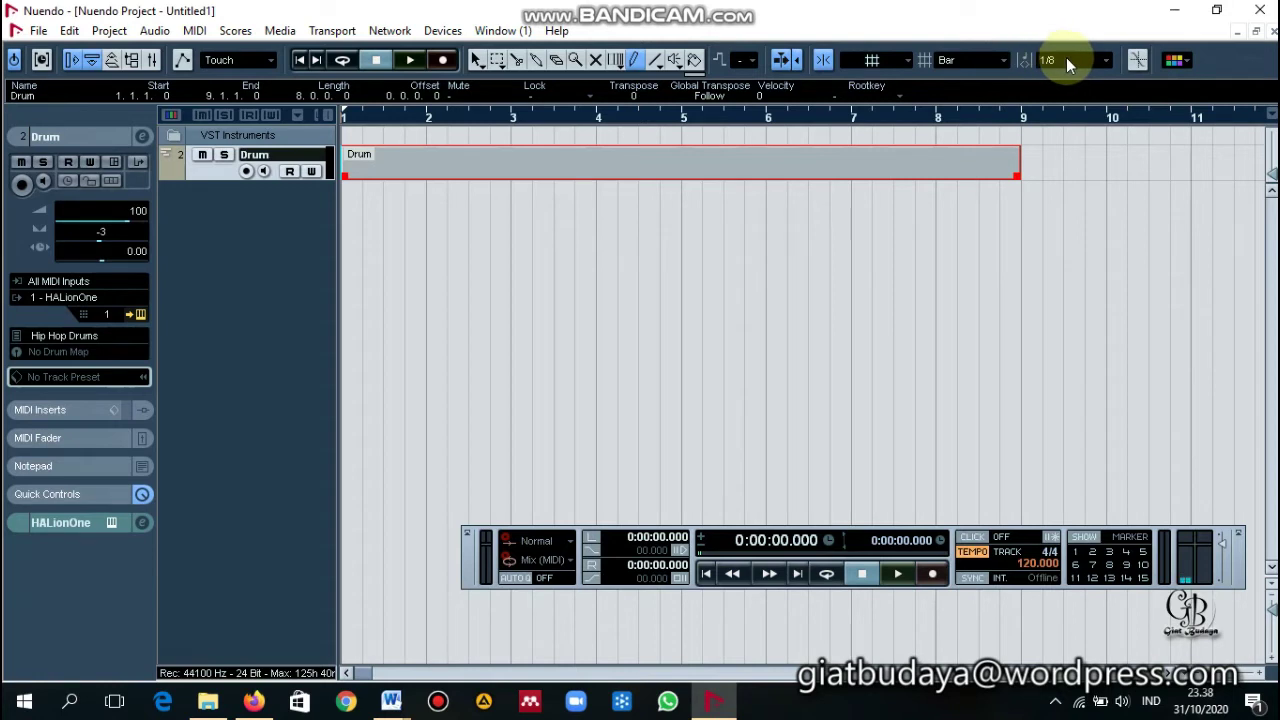
- Set the project's quantize value to 1/16, and open and close the Quantize Setup dialog to view its options
{"action": "left_click", "coordinate": [1068, 60]}
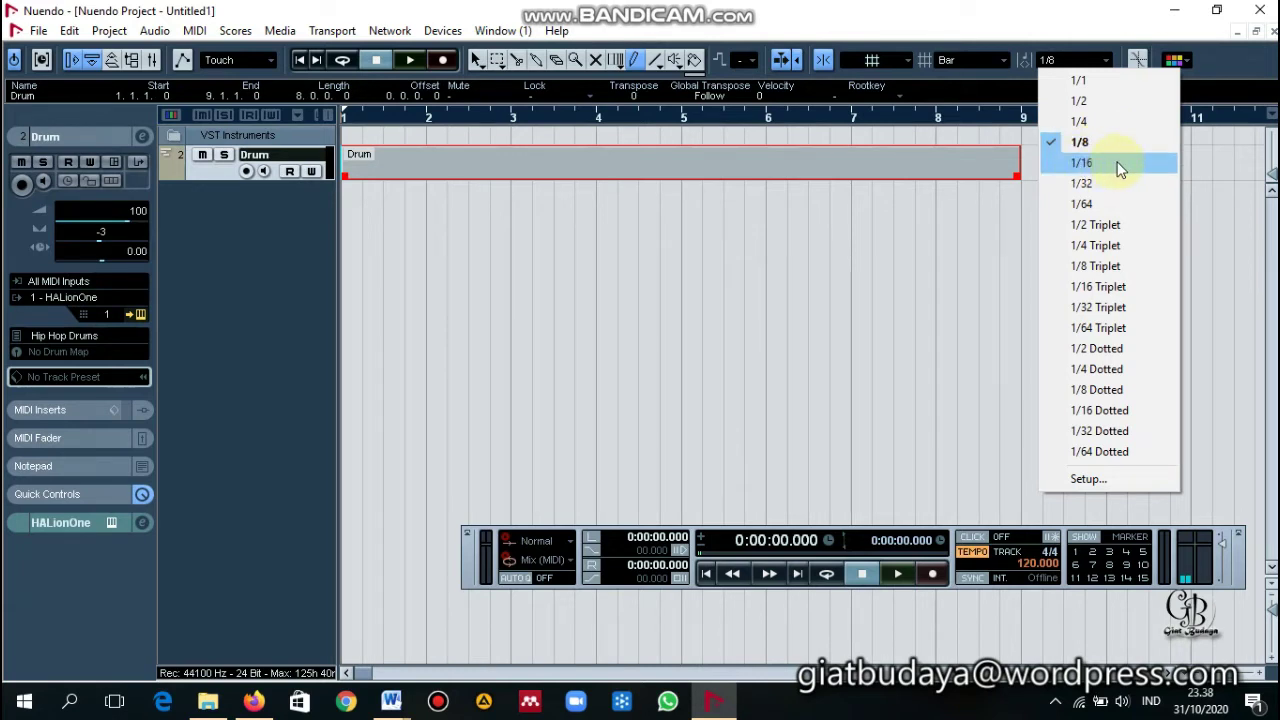
{"action": "left_click", "coordinate": [1118, 164]}
{"action": "left_click", "coordinate": [1098, 58]}
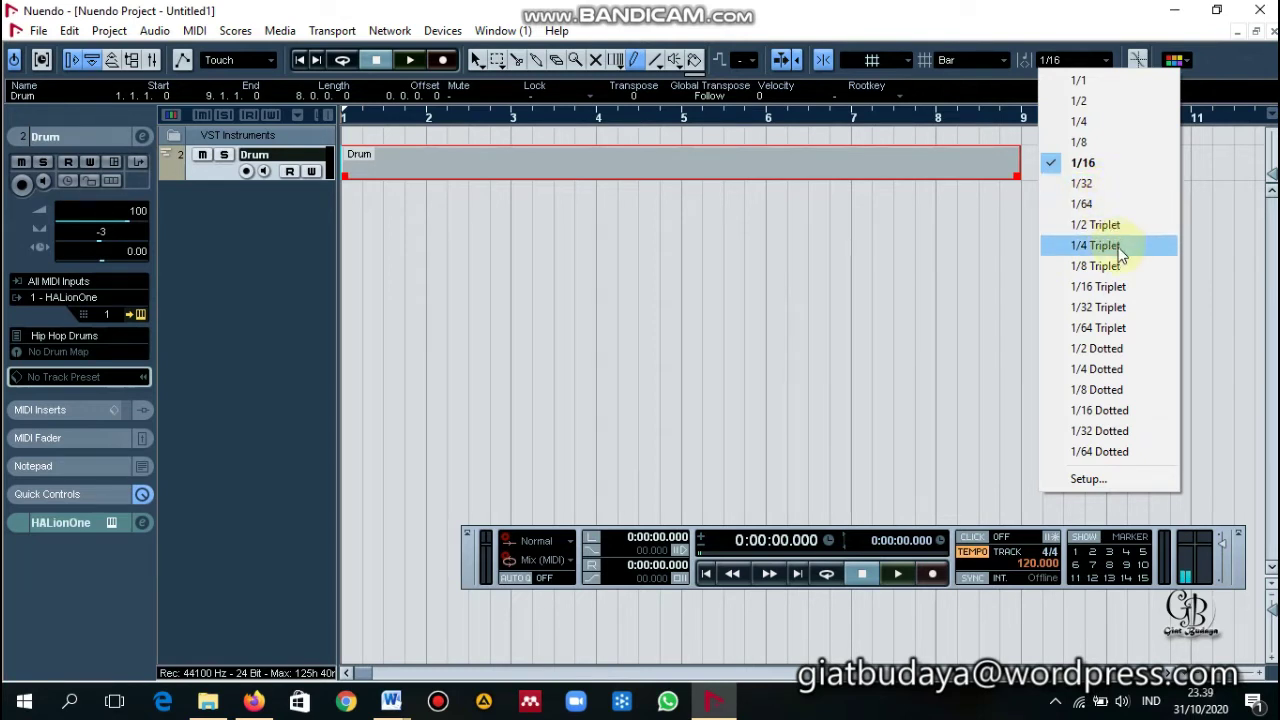
{"action": "left_click", "coordinate": [1100, 478]}
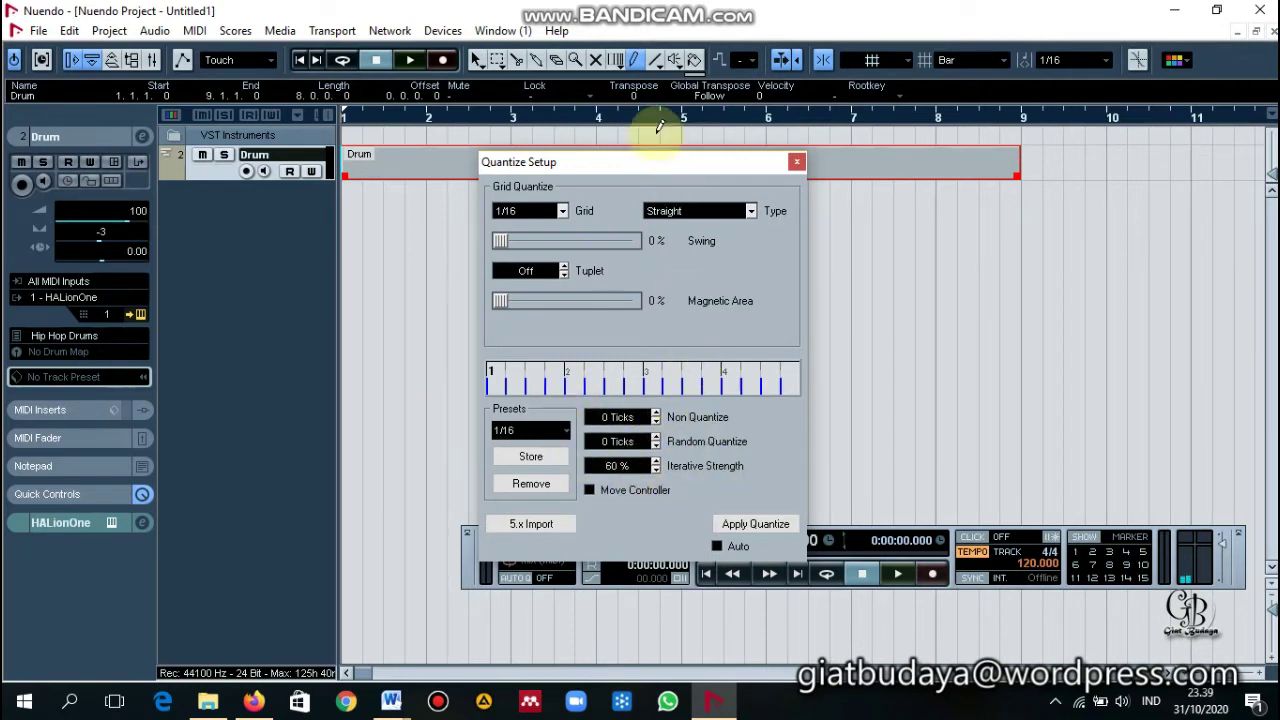
{"action": "left_click", "coordinate": [796, 161]}
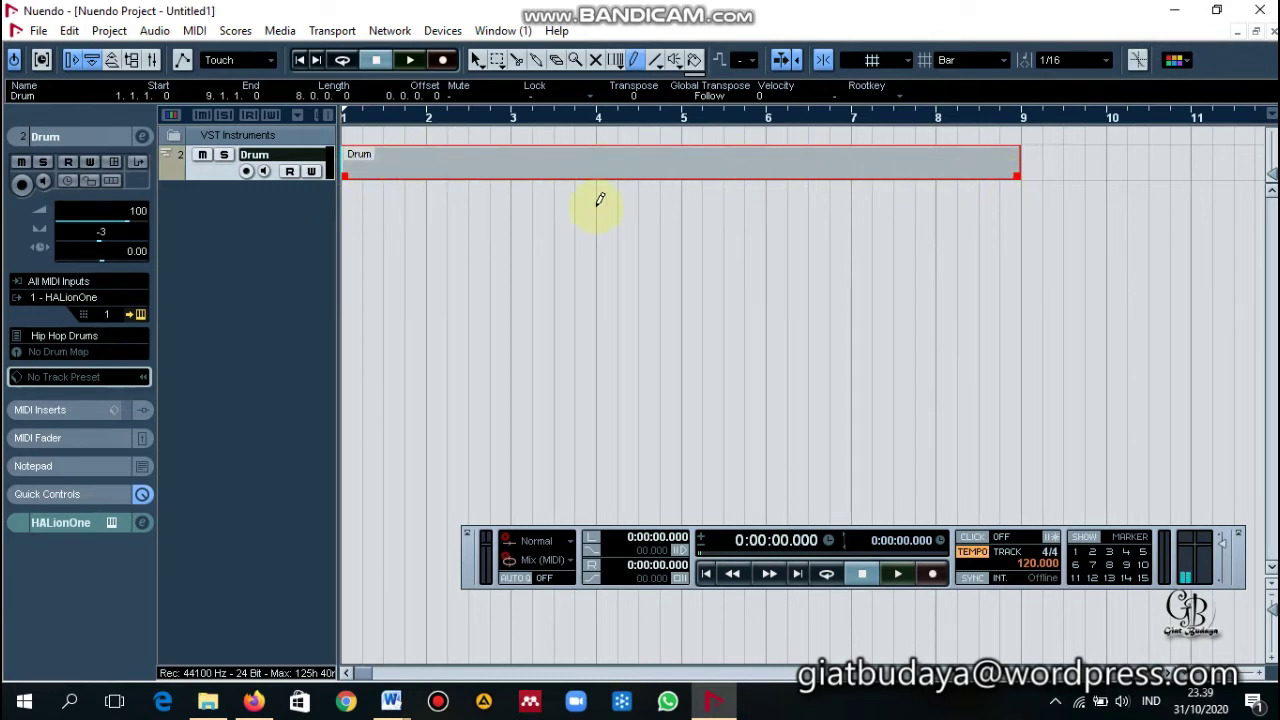
- Switch to the Object Selection tool, review its sizing modes, and open the Drum part in the Key Editor
{"action": "left_click", "coordinate": [476, 62]}
{"action": "left_click", "coordinate": [476, 60]}
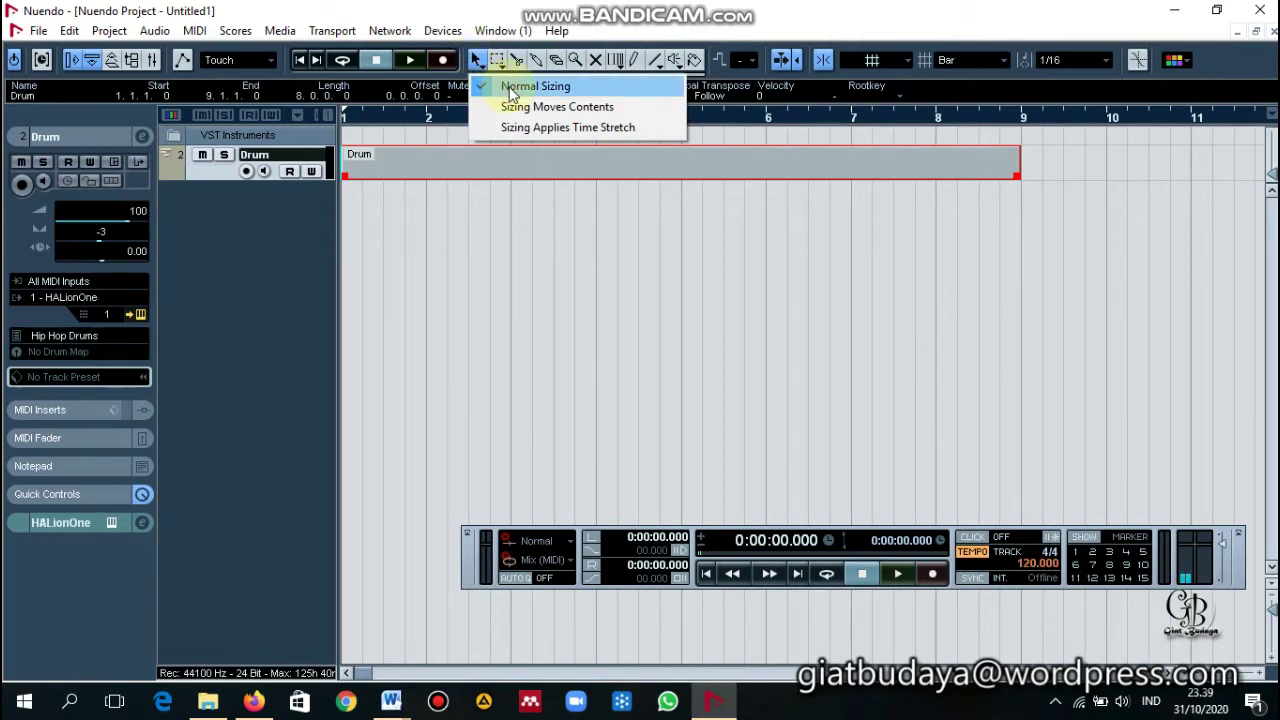
{"action": "left_click", "coordinate": [478, 63]}
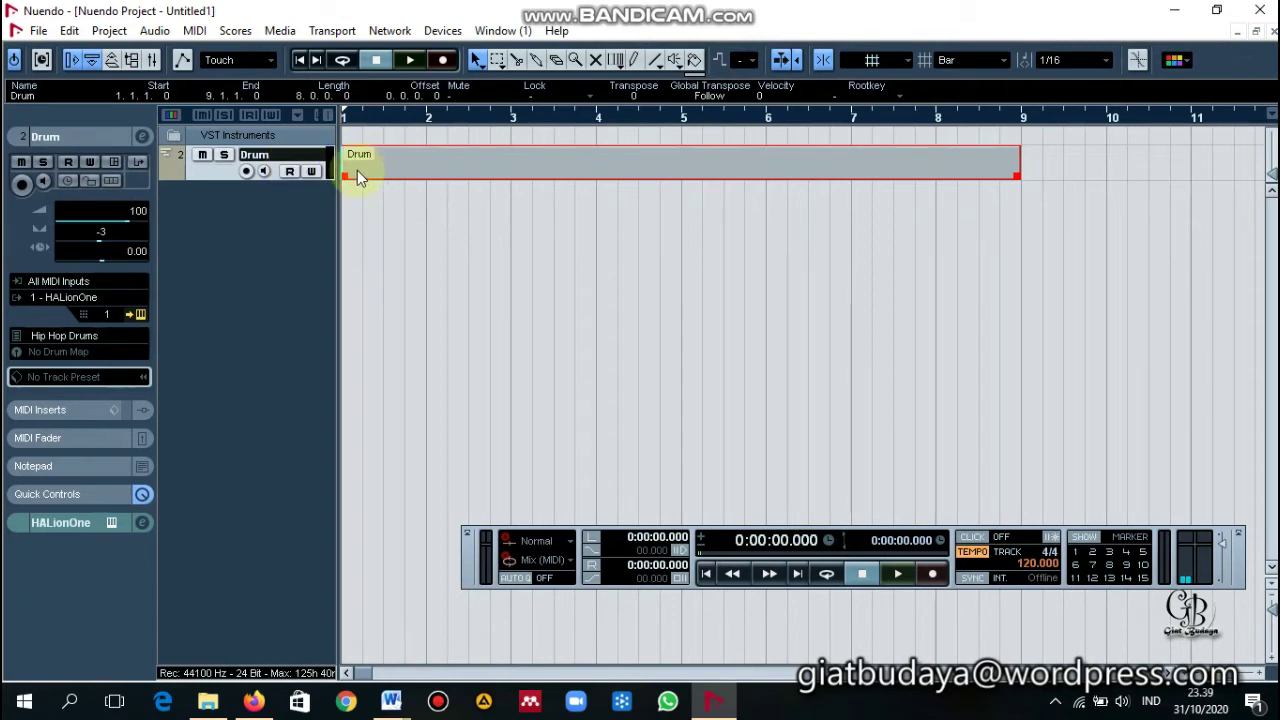
{"action": "double_click", "coordinate": [408, 170]}
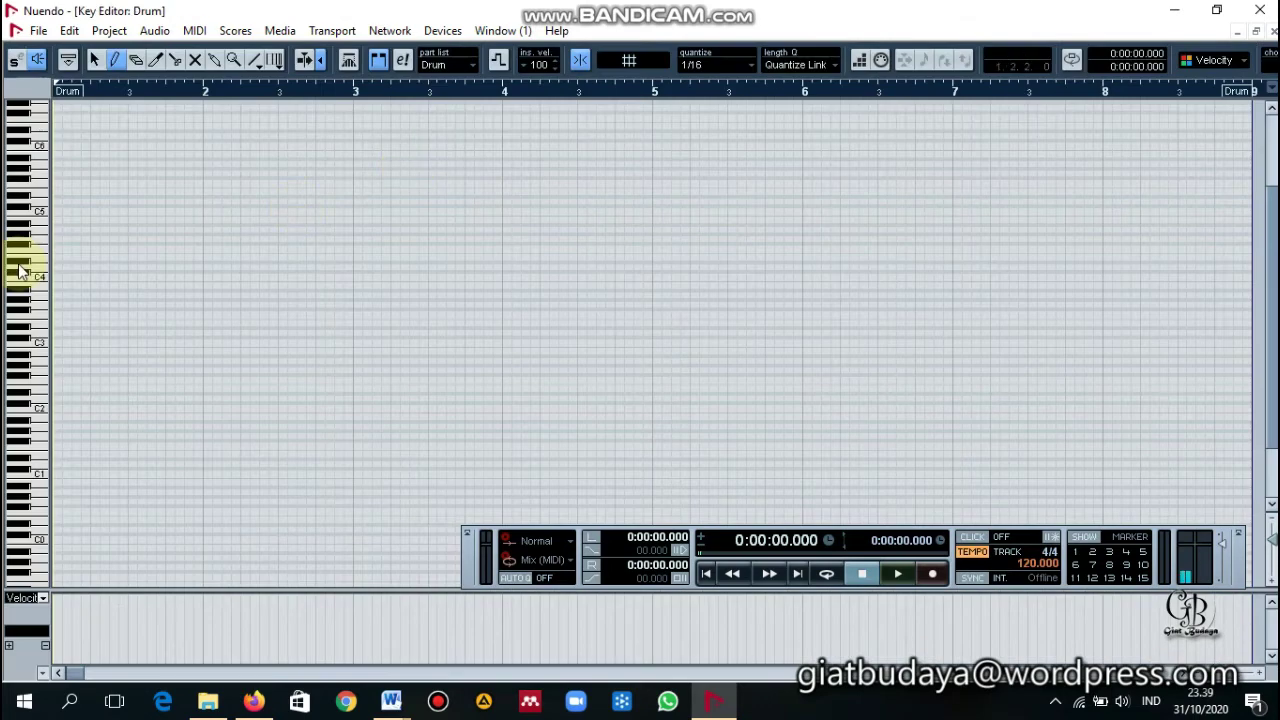
- Audition the Hip Hop Drums sounds on the Key Editor's piano keys in the lower octaves, including C0 and C1
{"action": "left_click_drag", "start_coordinate": [1275, 127], "coordinate": [1272, 290]}
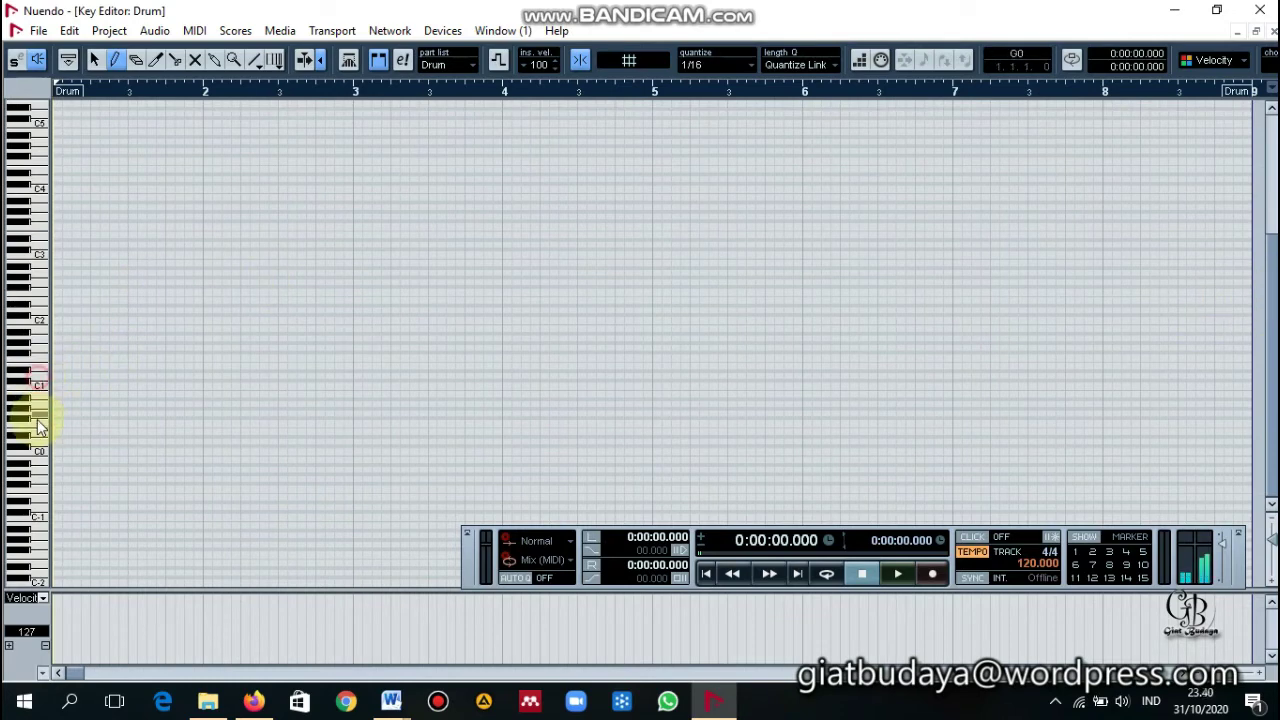
{"action": "left_click", "coordinate": [37, 470]}
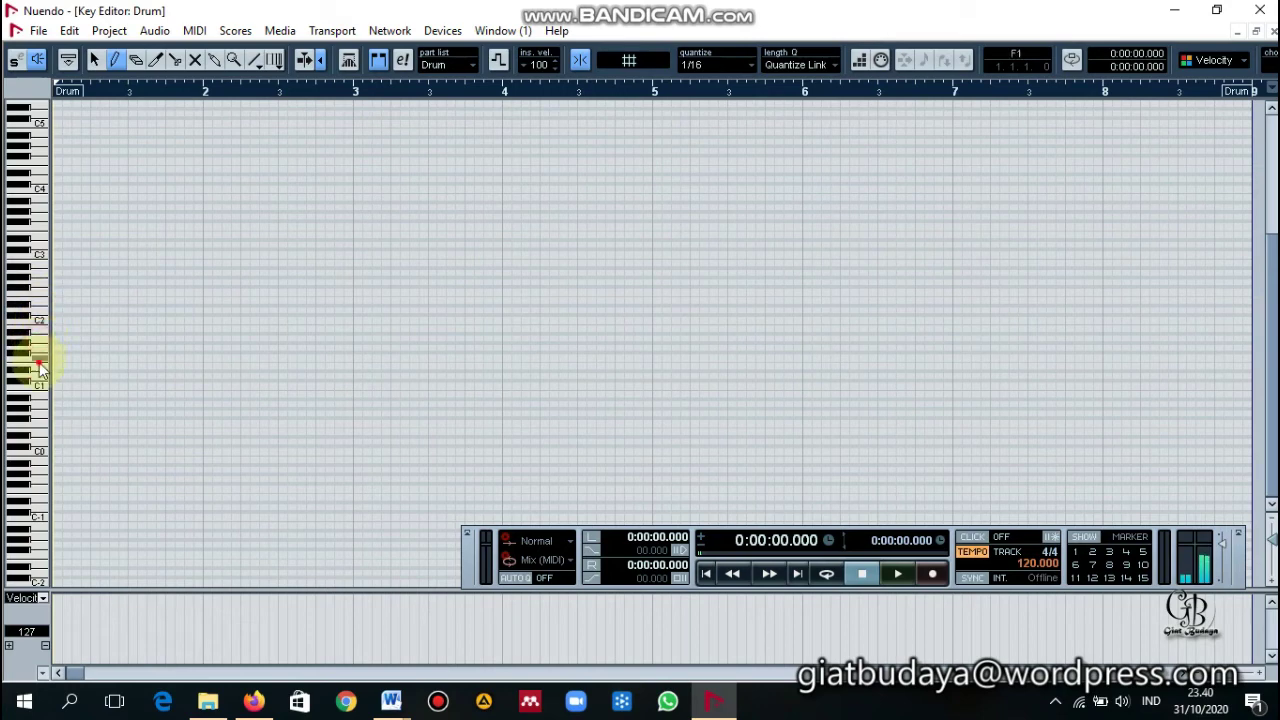
{"action": "left_click", "coordinate": [39, 456]}
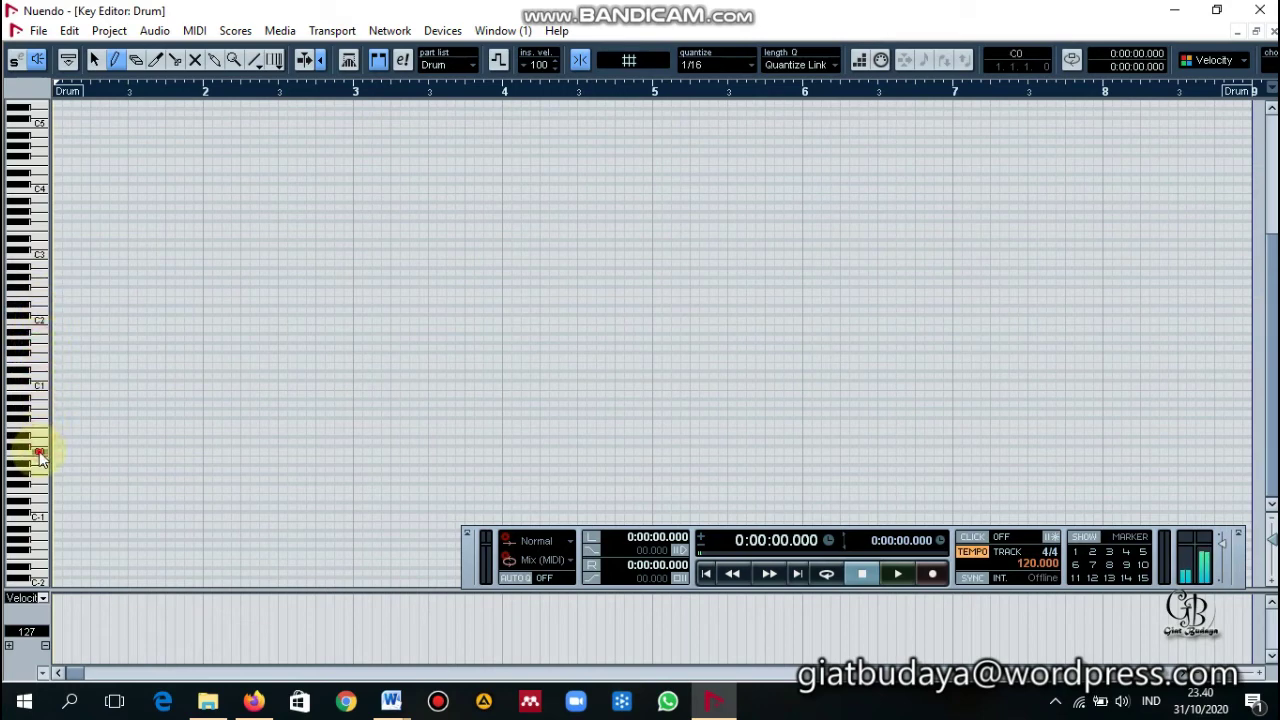
{"action": "left_click", "coordinate": [35, 390]}
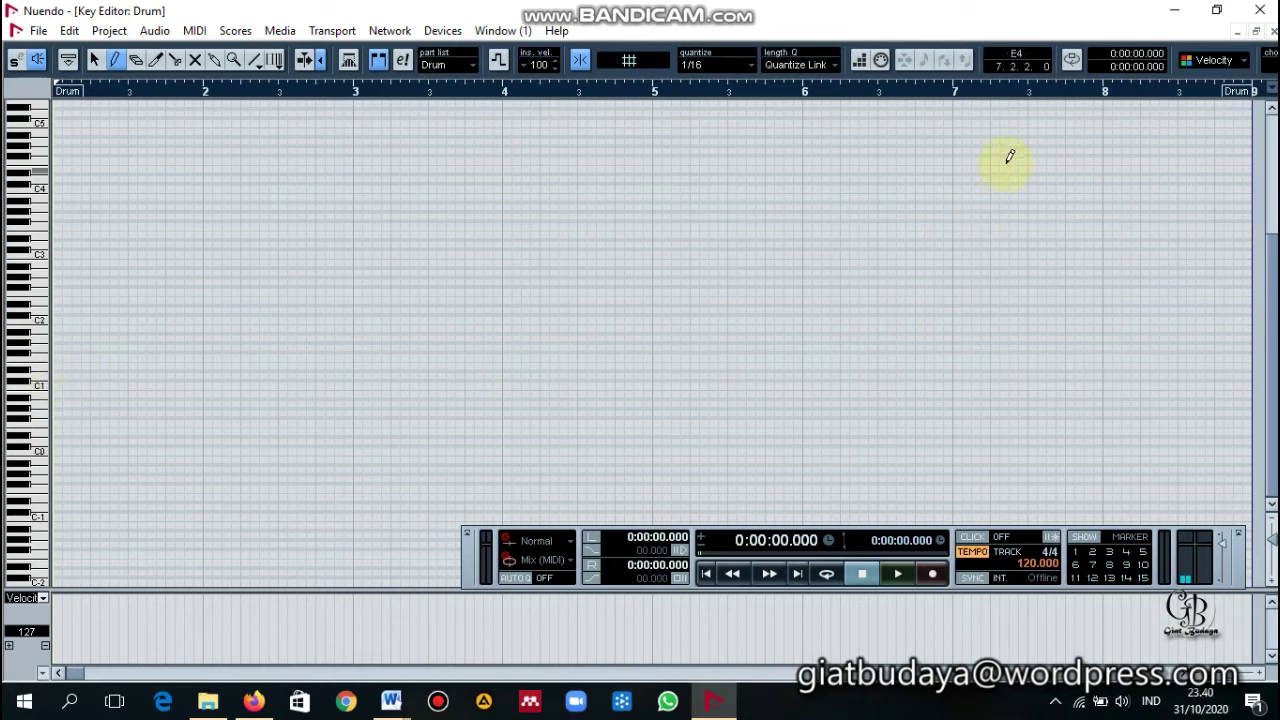
- Try the 1/8 and 1/32 quantize values in the Key Editor, and settle on 1/8
{"action": "left_click", "coordinate": [748, 66]}
{"action": "left_click", "coordinate": [741, 148]}
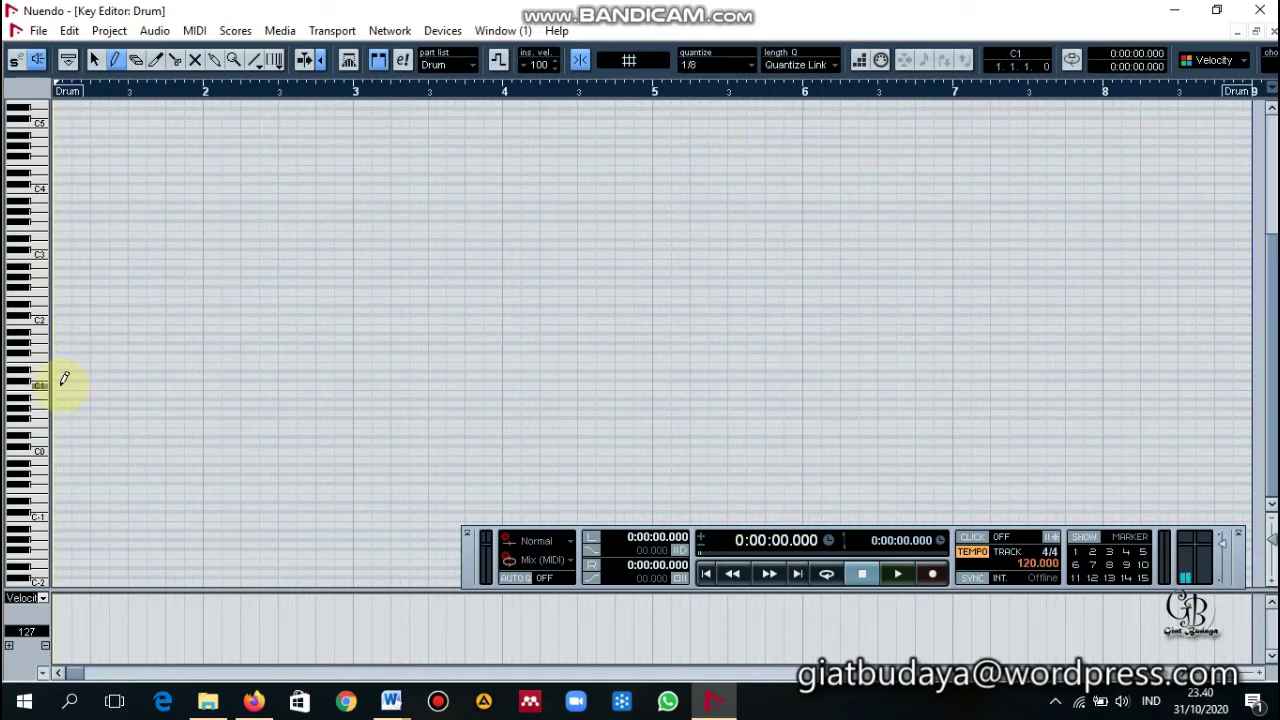
{"action": "left_click", "coordinate": [744, 65]}
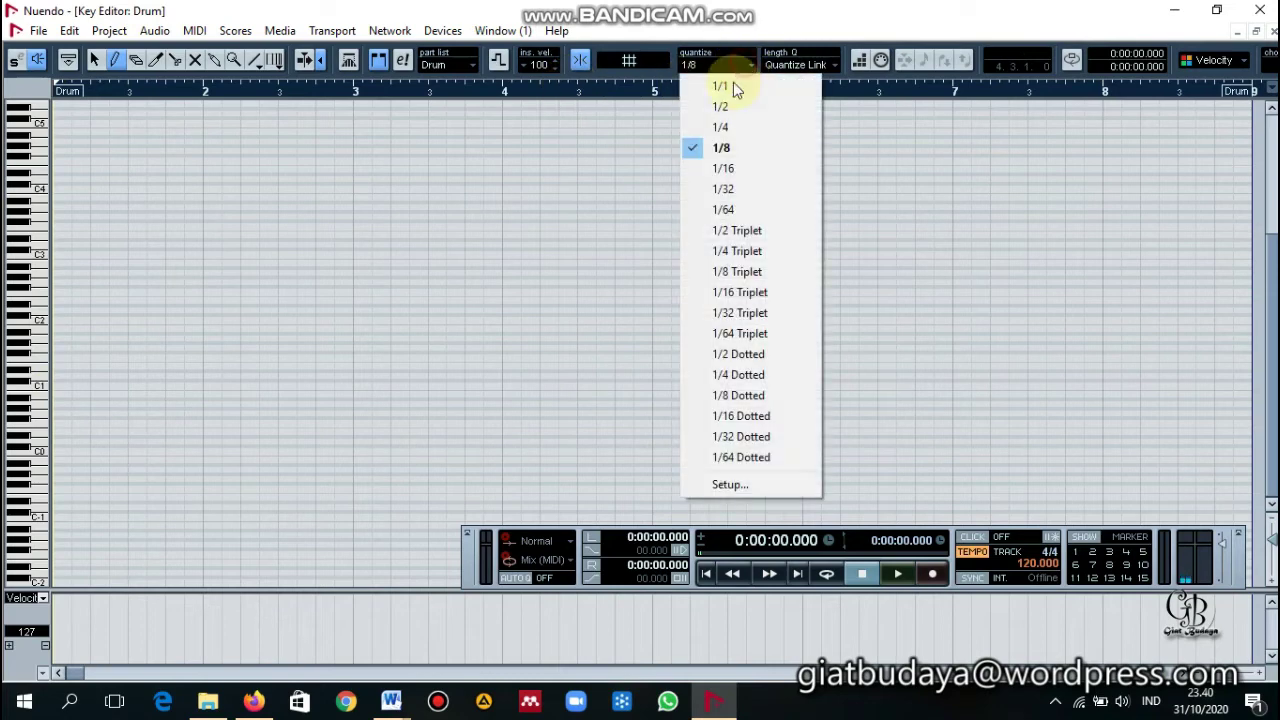
{"action": "left_click", "coordinate": [735, 189]}
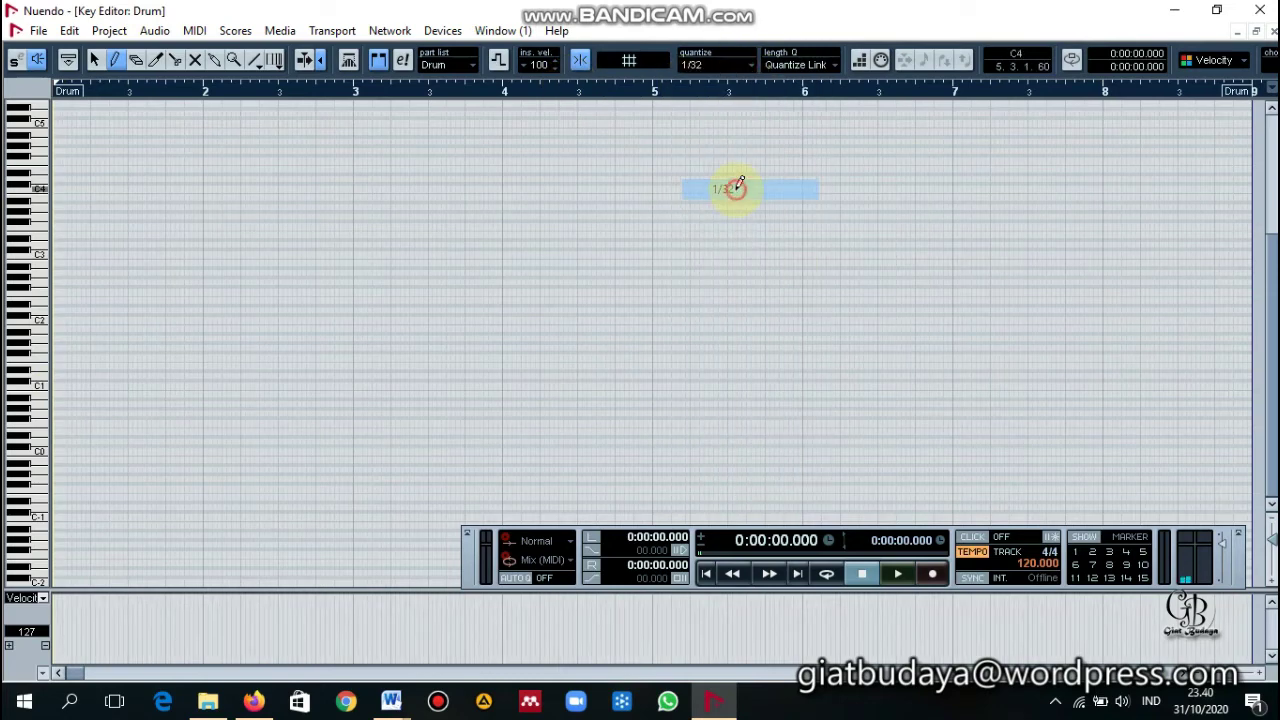
{"action": "left_click", "coordinate": [732, 62]}
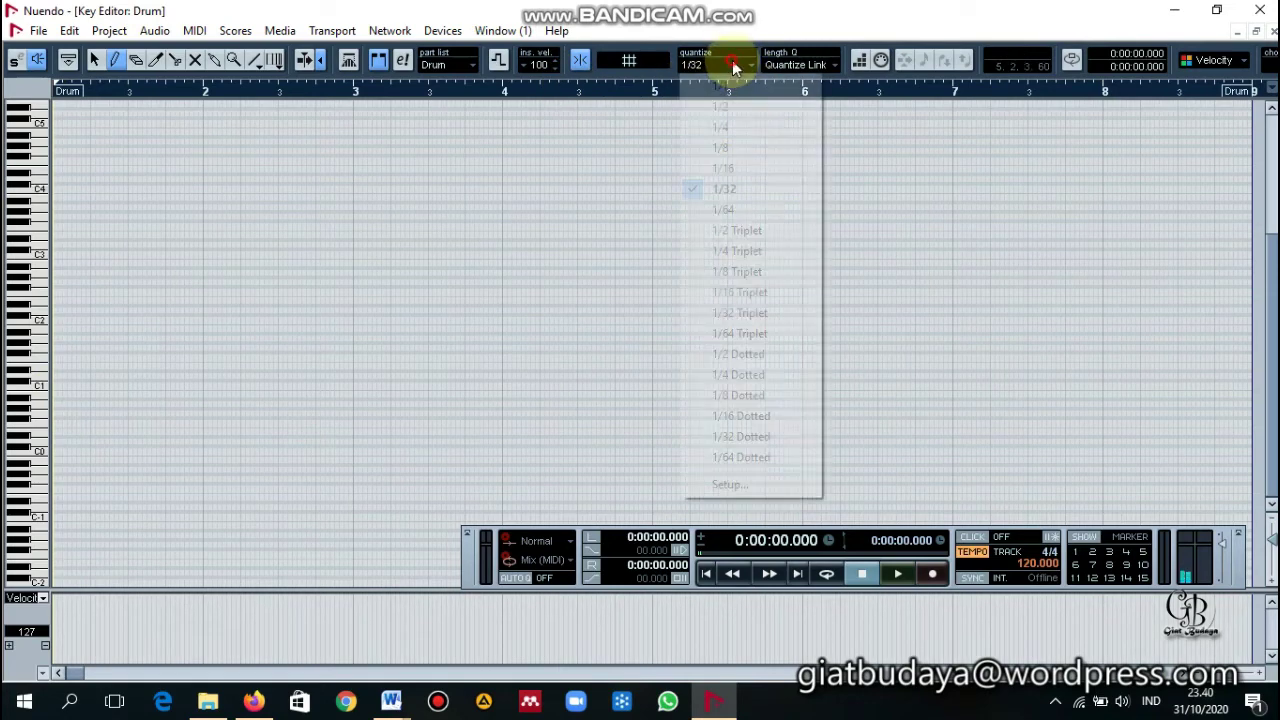
{"action": "left_click", "coordinate": [745, 150]}
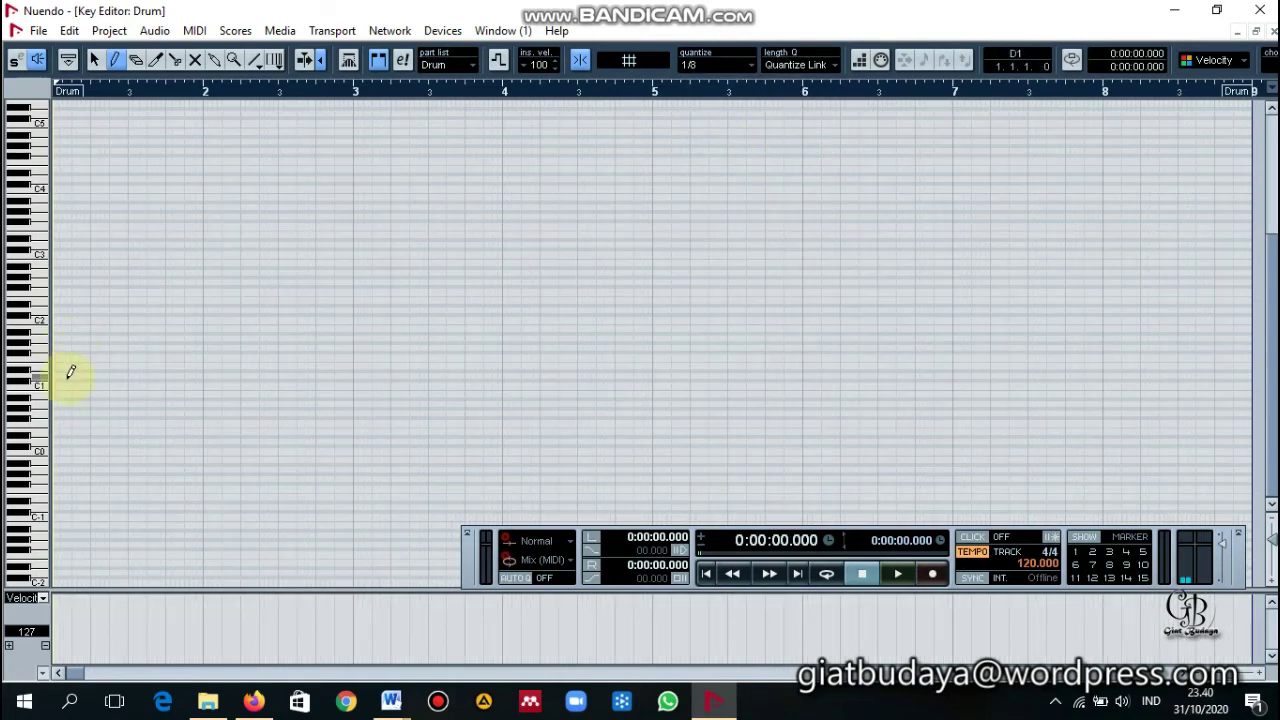
- Draw C1 notes on beats 1 and 3 of bar 1 and at the start of bar 2, and play them back
{"action": "left_click", "coordinate": [35, 328]}
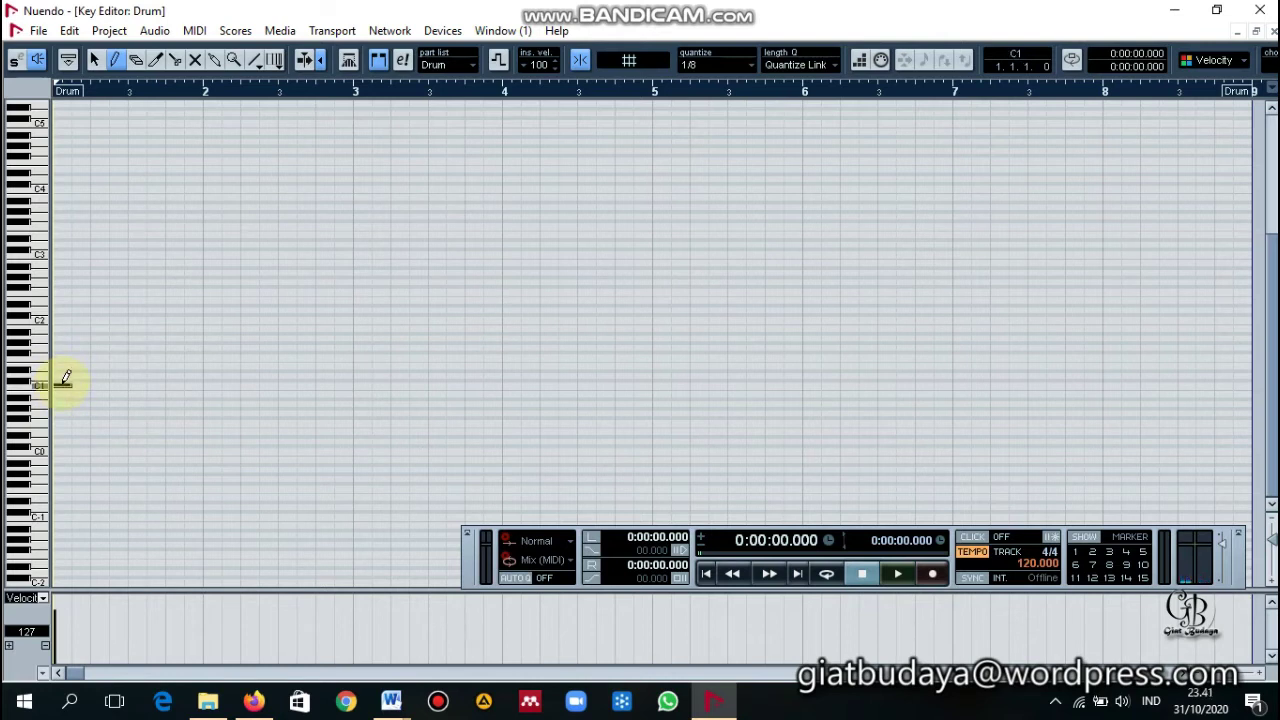
{"action": "left_click", "coordinate": [135, 385]}
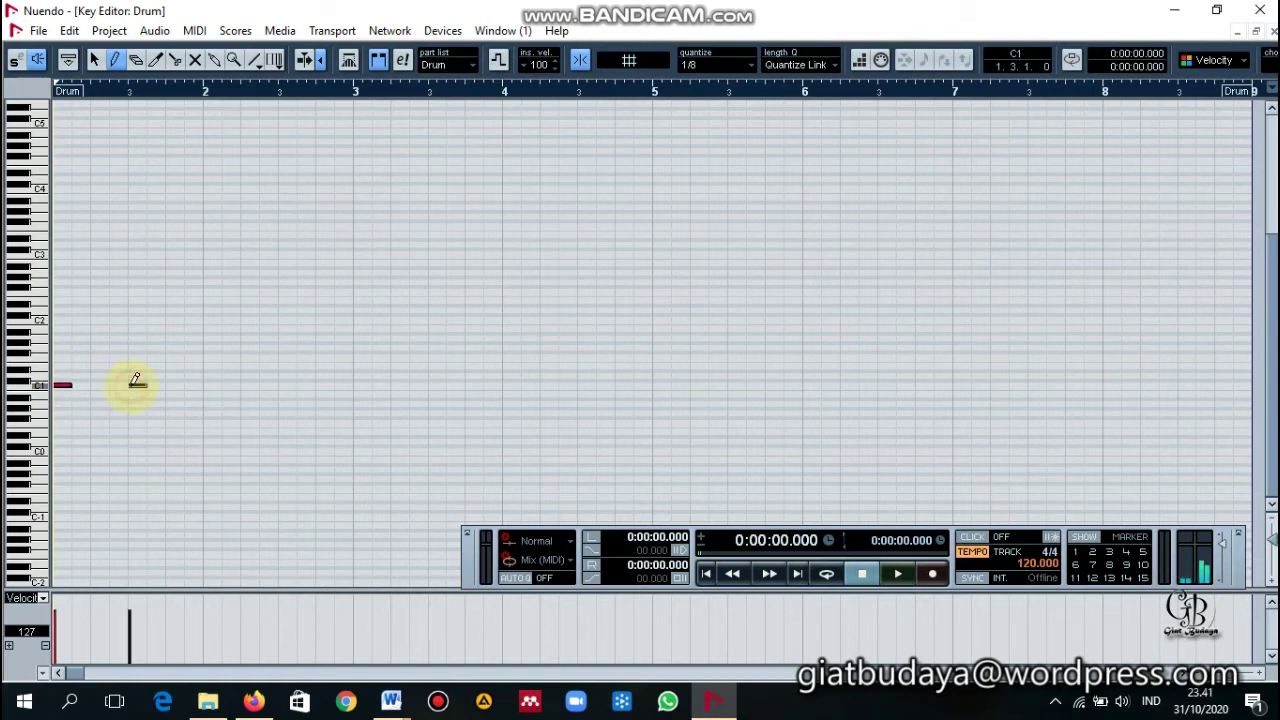
{"action": "left_click", "coordinate": [212, 385]}
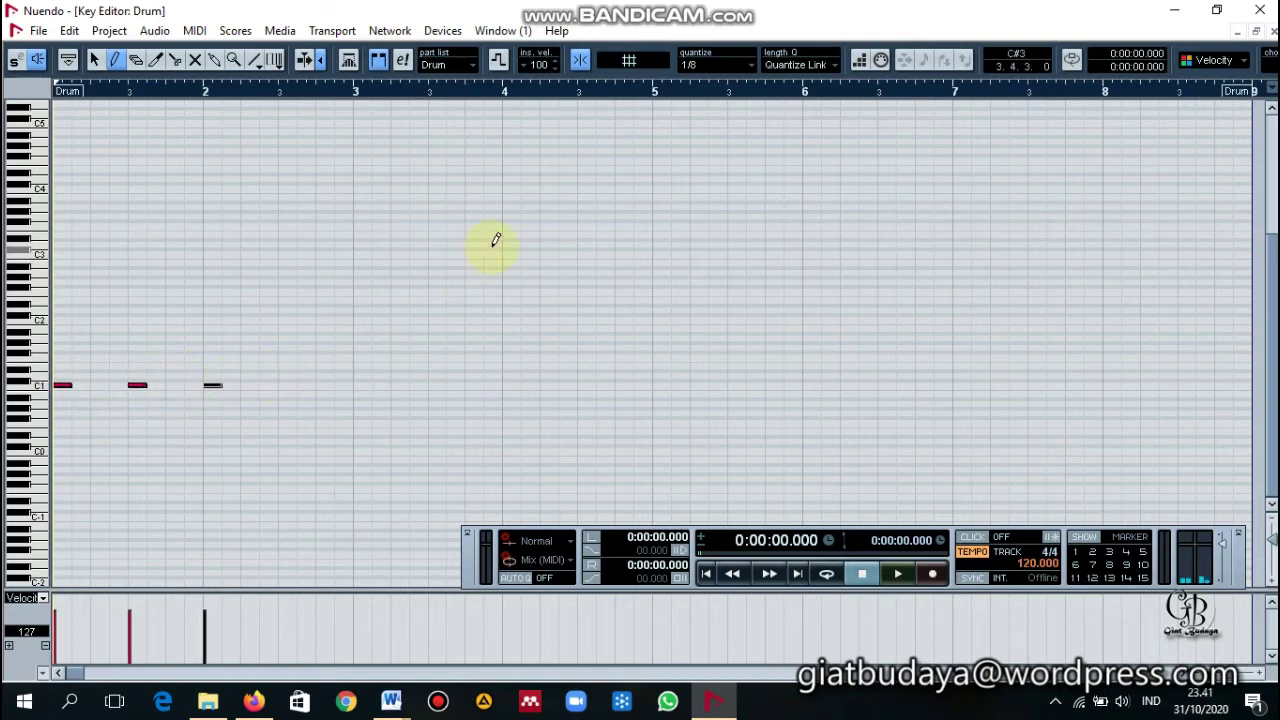
{"action": "key", "text": "space"}
{"action": "key", "text": "space"}
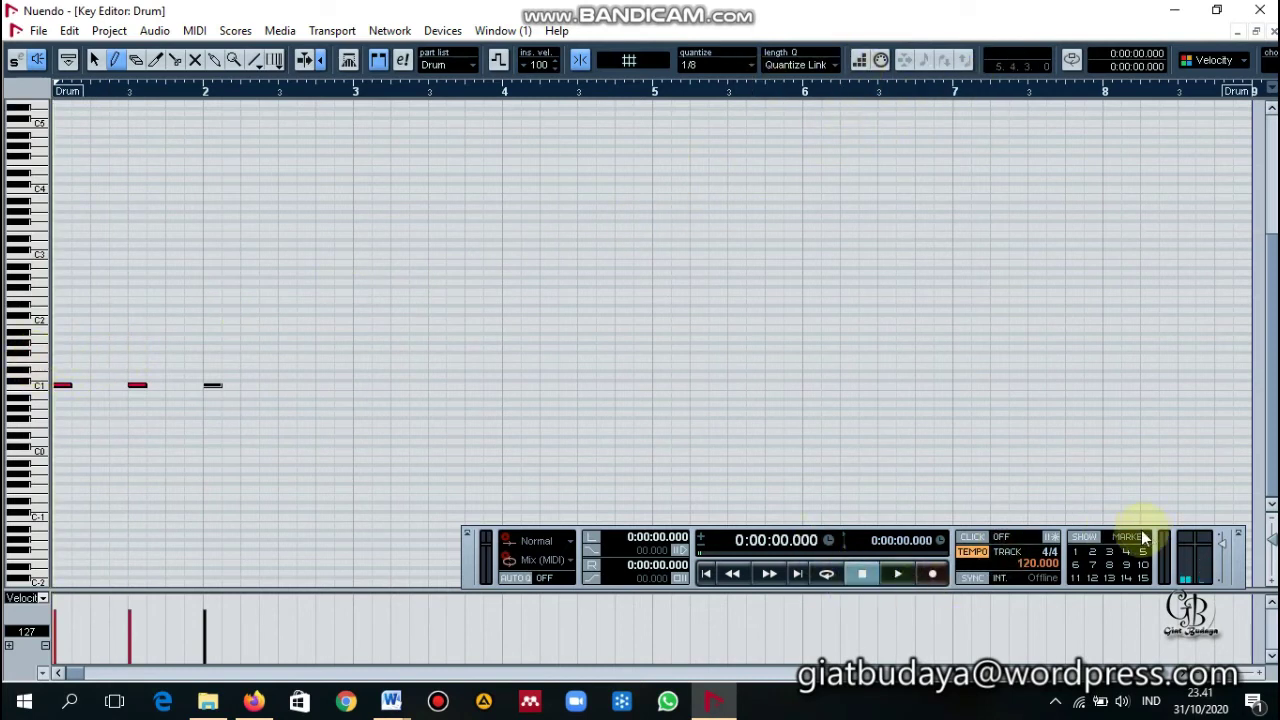
- Move the Transport panel up to just below the ruler, clear of the lower octaves, and replay the pattern
{"action": "left_click_drag", "start_coordinate": [952, 540], "coordinate": [960, 112]}
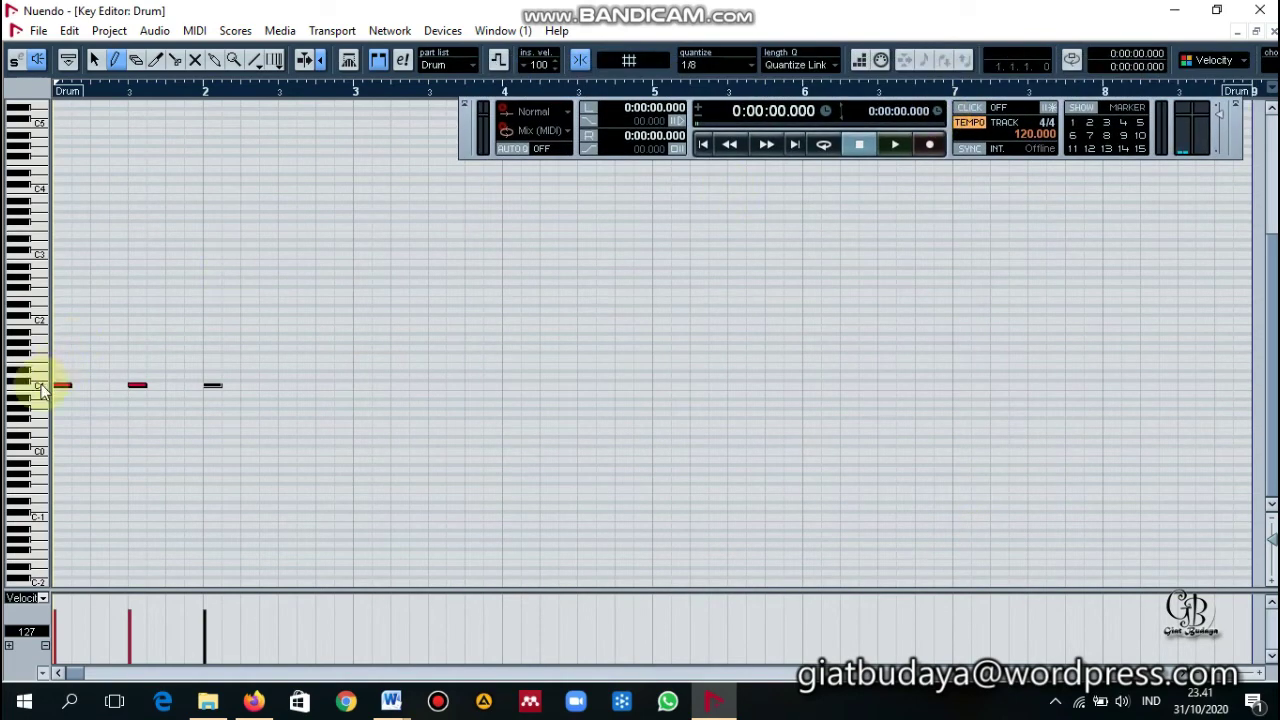
{"action": "key", "text": "space"}
{"action": "key", "text": "space"}
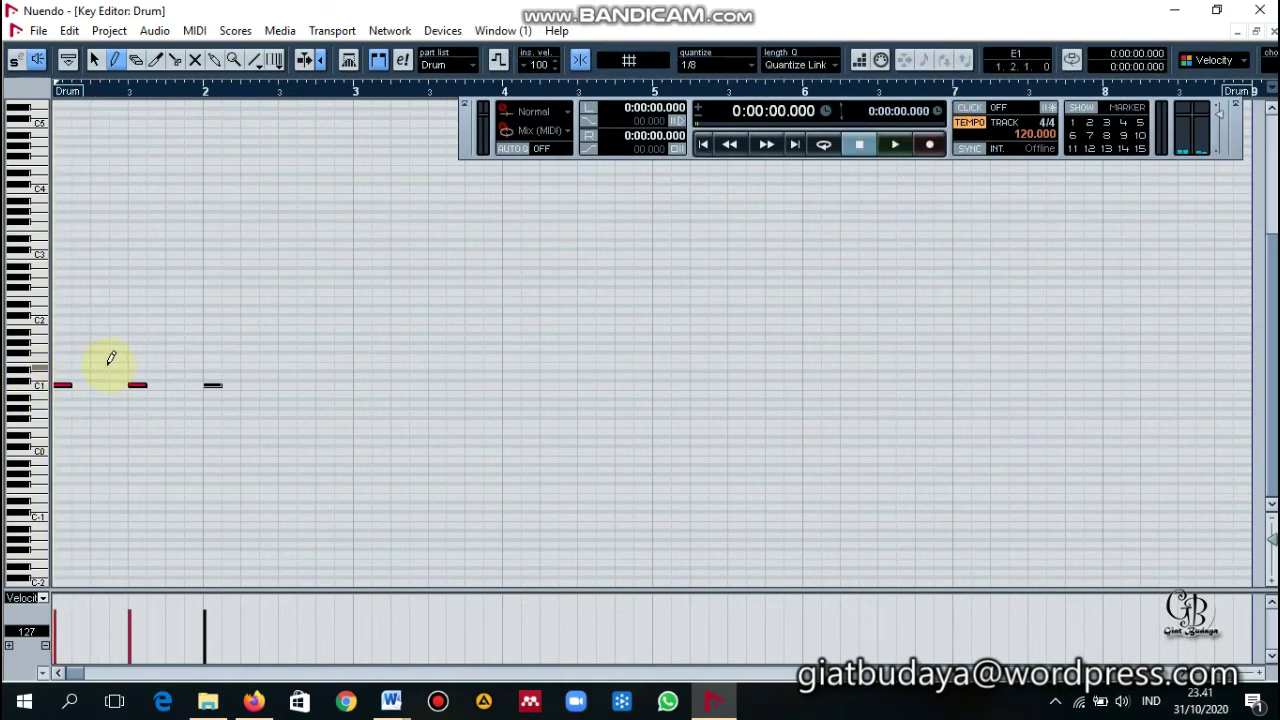
- Add an E1 note at 1.2.1, a C1 note at 1.3.3 and an E1 note at 1.4.3, playing back after each addition
{"action": "left_click", "coordinate": [96, 364]}
{"action": "key", "text": "space"}
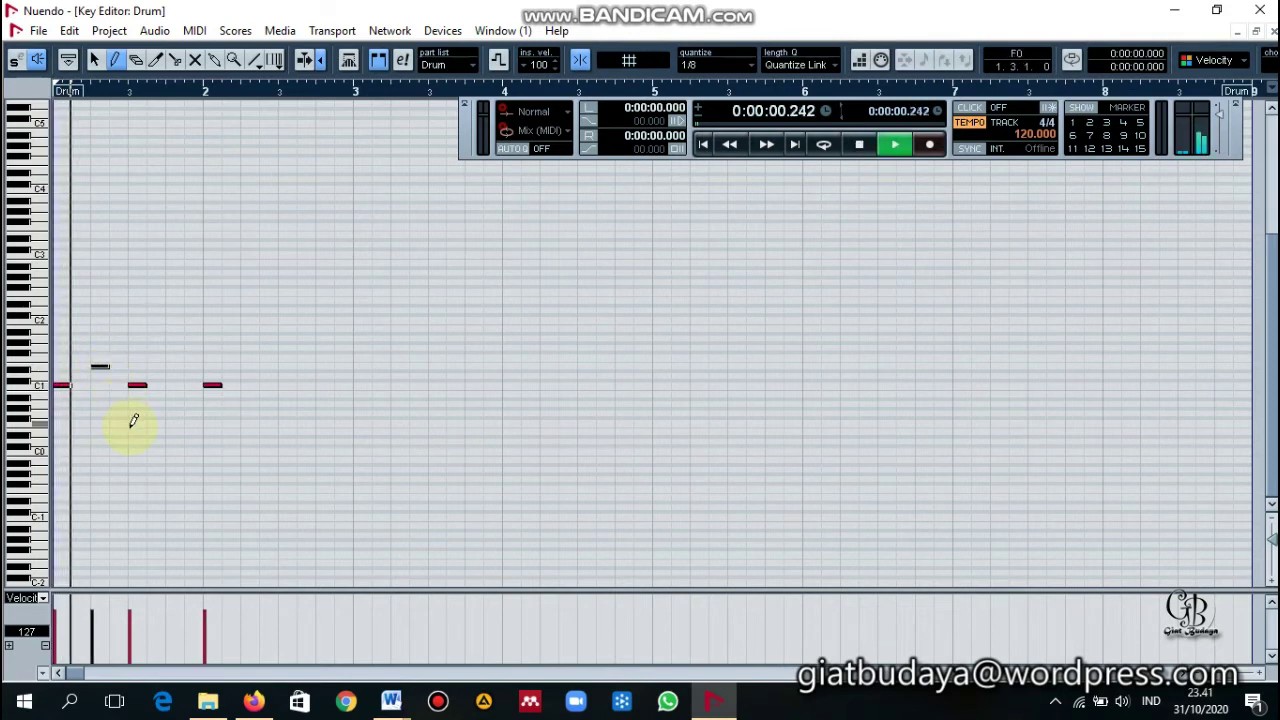
{"action": "key", "text": "space"}
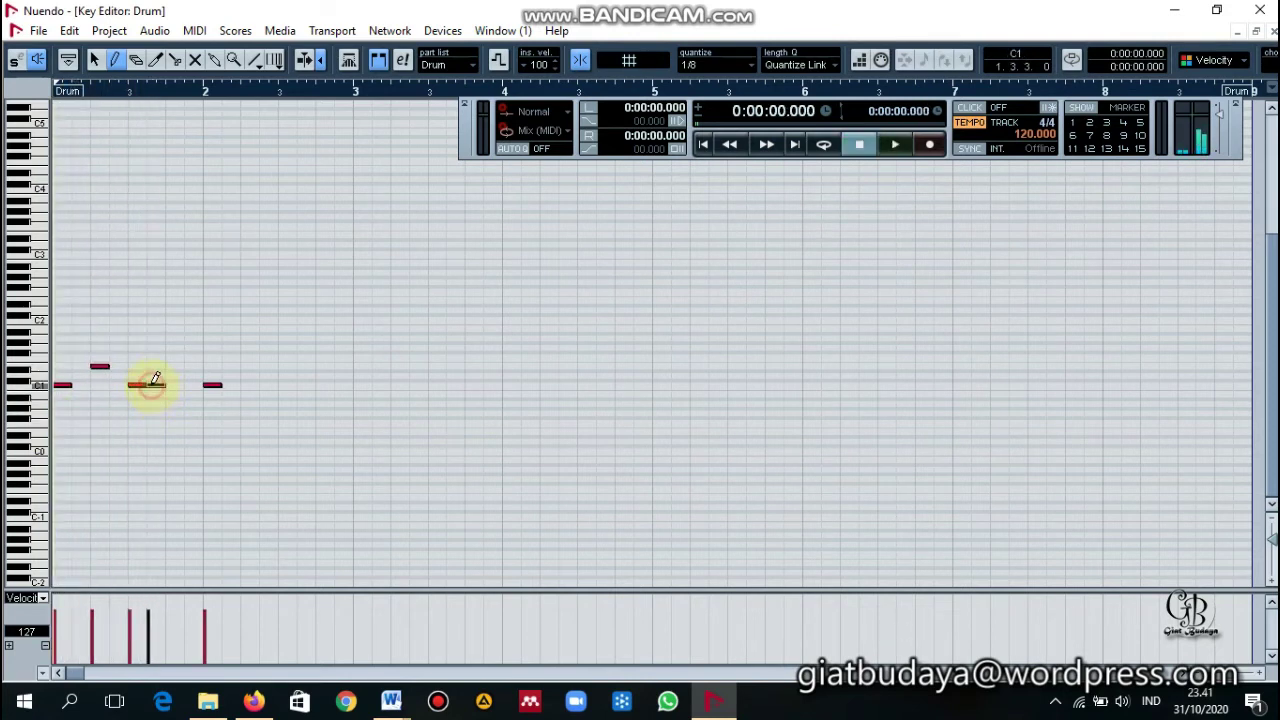
{"action": "left_click", "coordinate": [149, 385]}
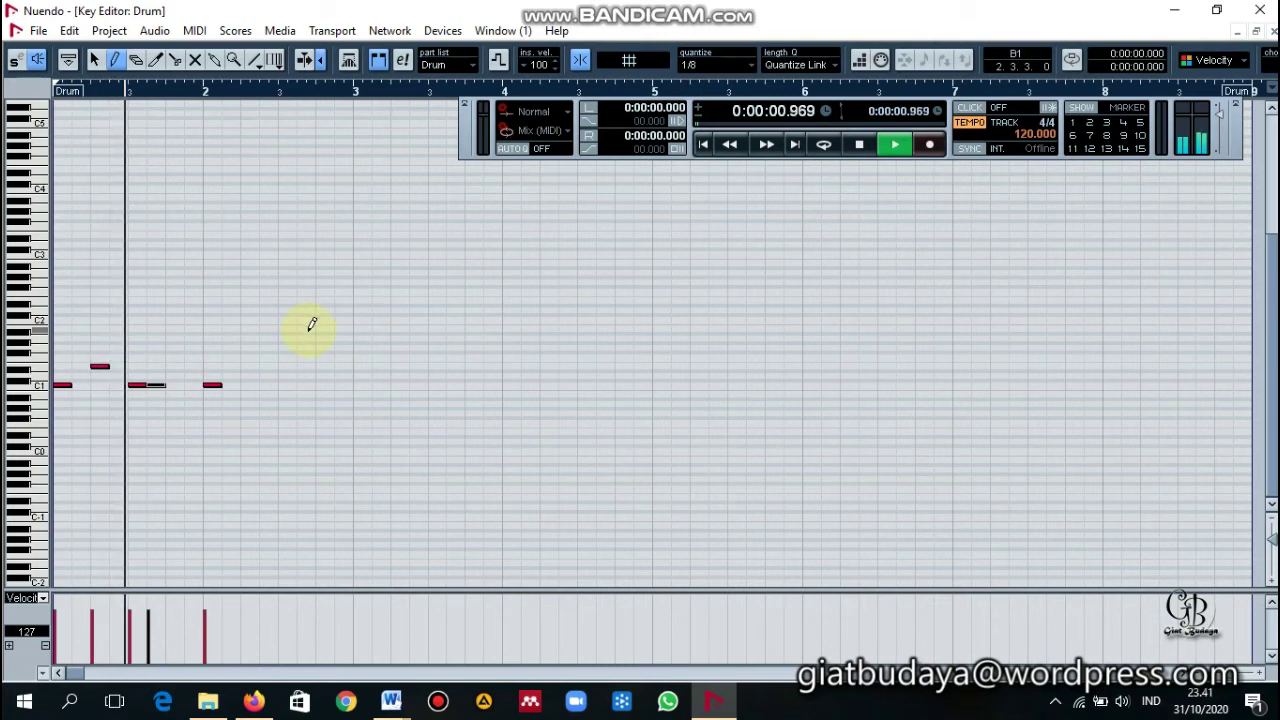
{"action": "key", "text": "space"}
{"action": "left_click", "coordinate": [189, 366]}
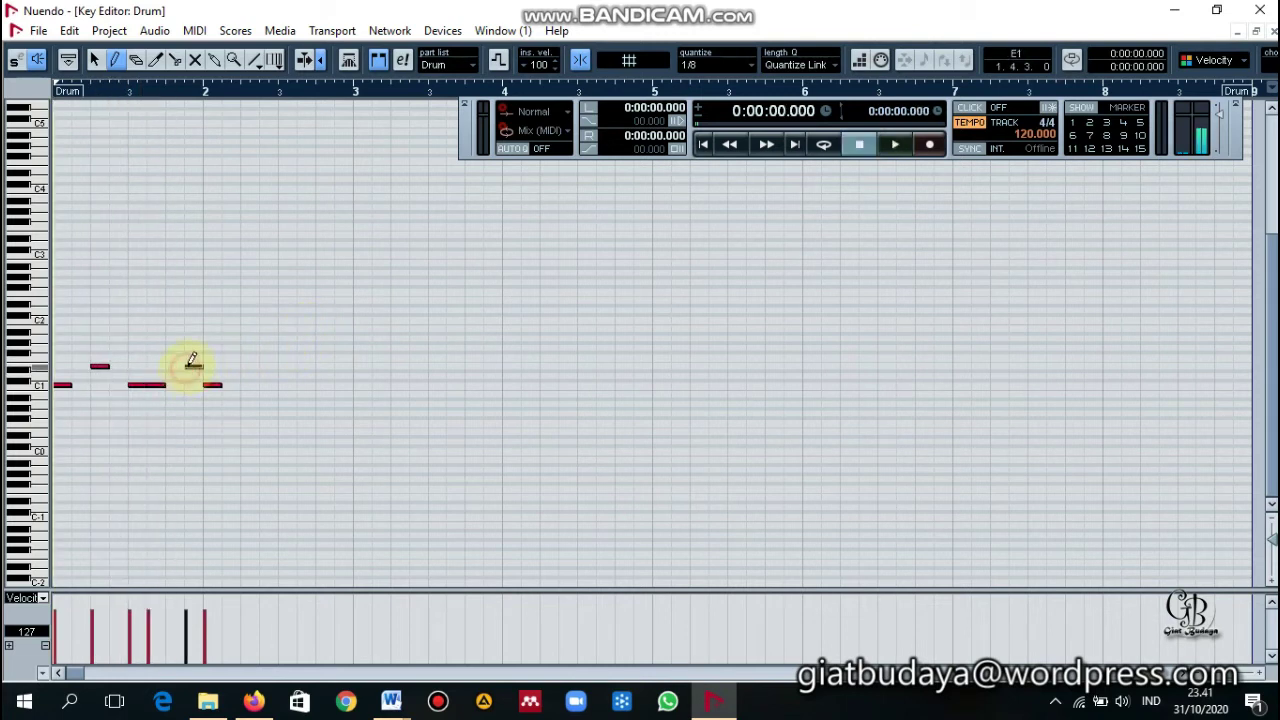
{"action": "key", "text": "space"}
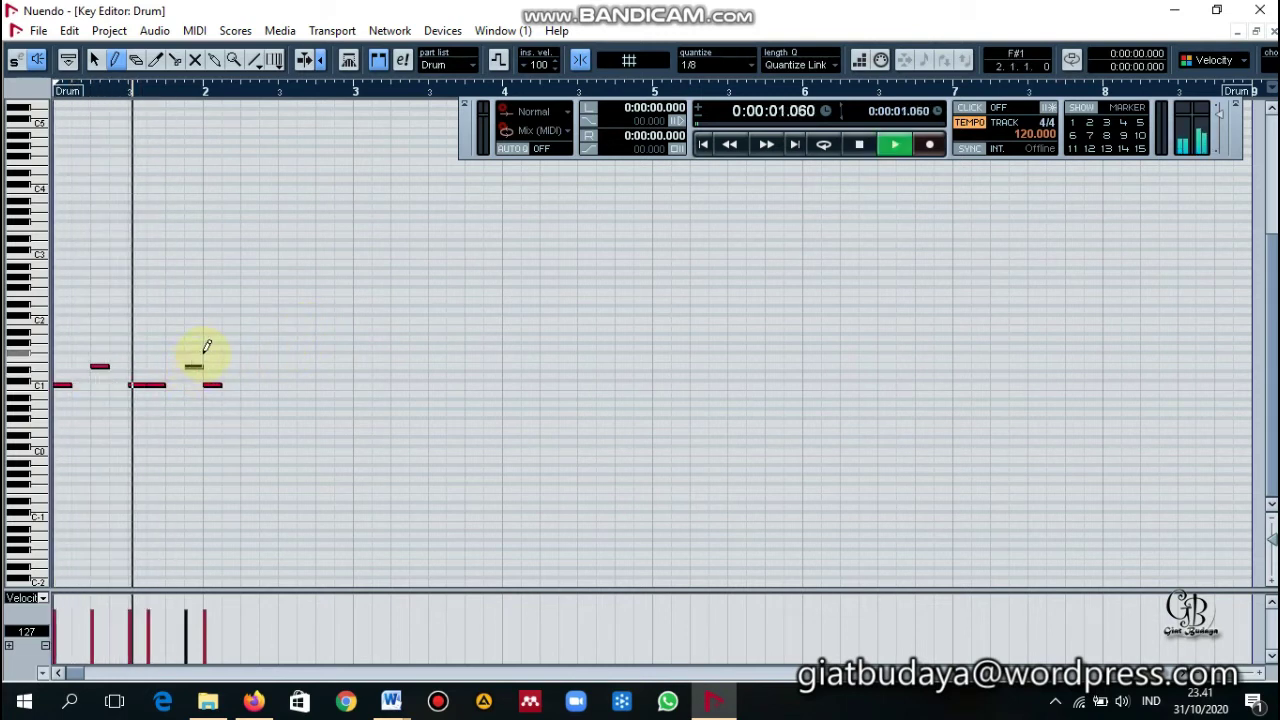
{"action": "key", "text": "space"}
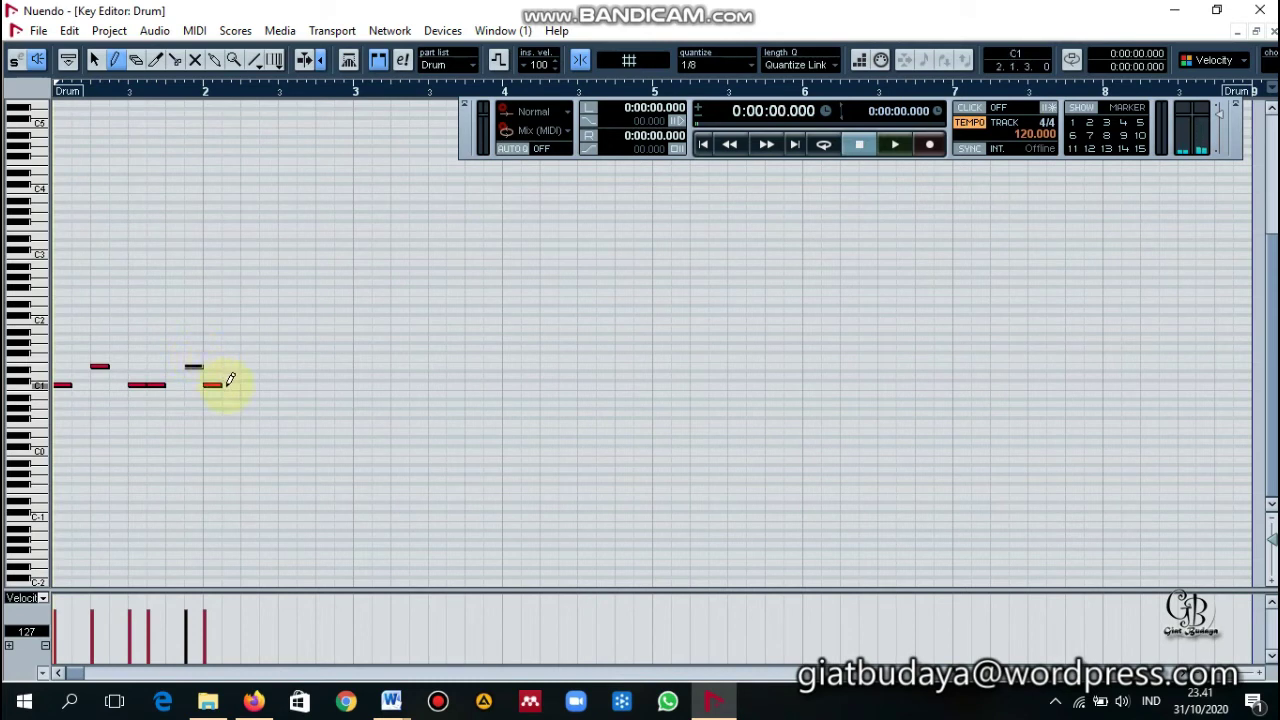
- Try a C1 note at 2.2.1, play the pattern back, and remove that note
{"action": "key", "text": "space"}
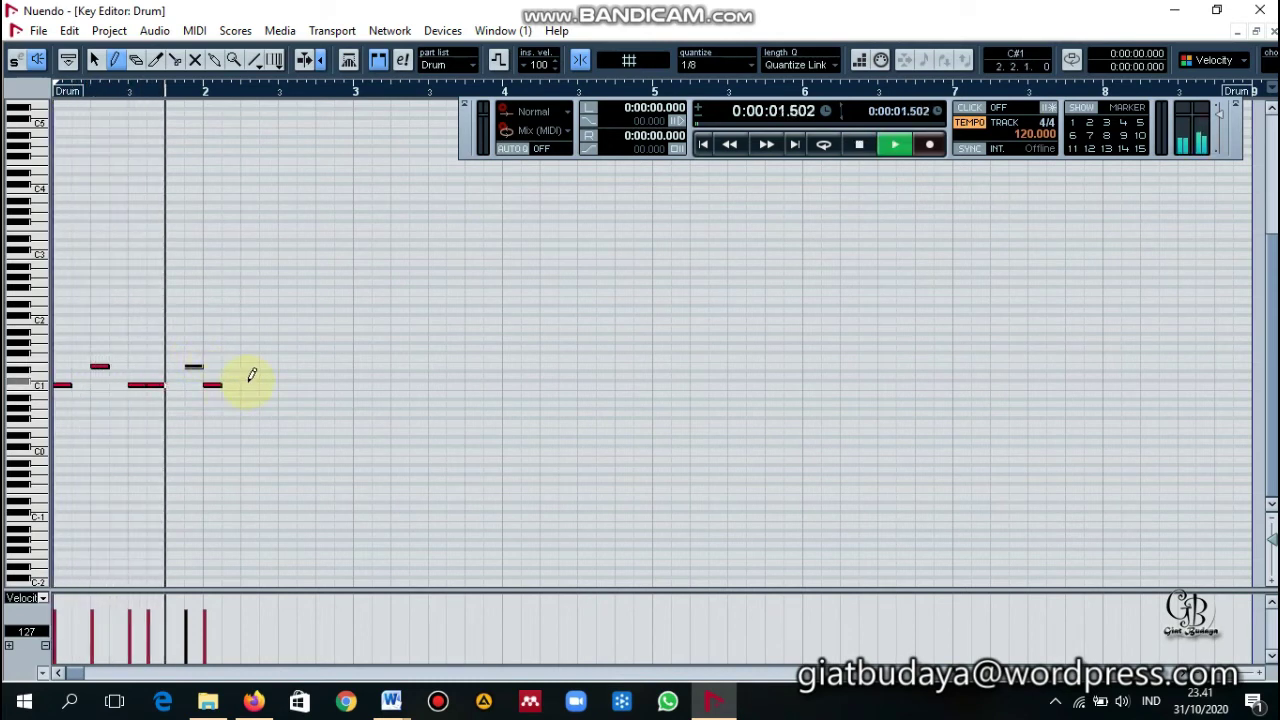
{"action": "key", "text": "space"}
{"action": "left_click", "coordinate": [246, 384]}
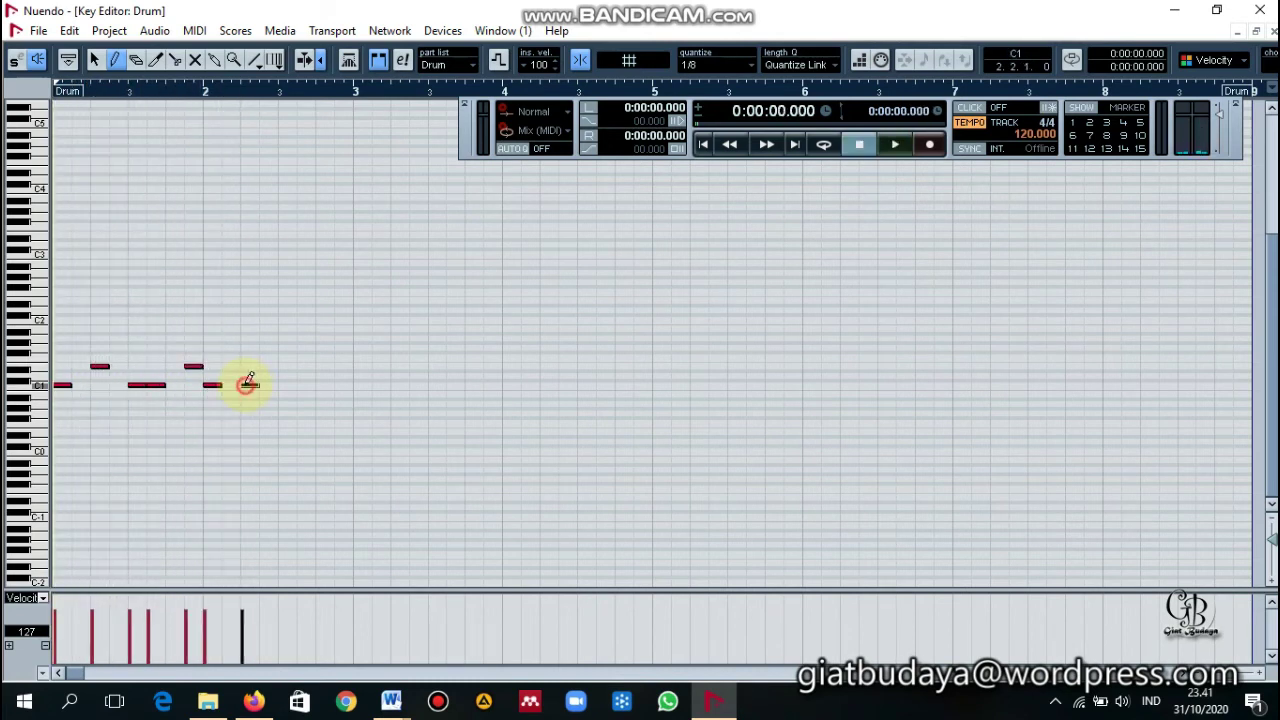
{"action": "key", "text": "space"}
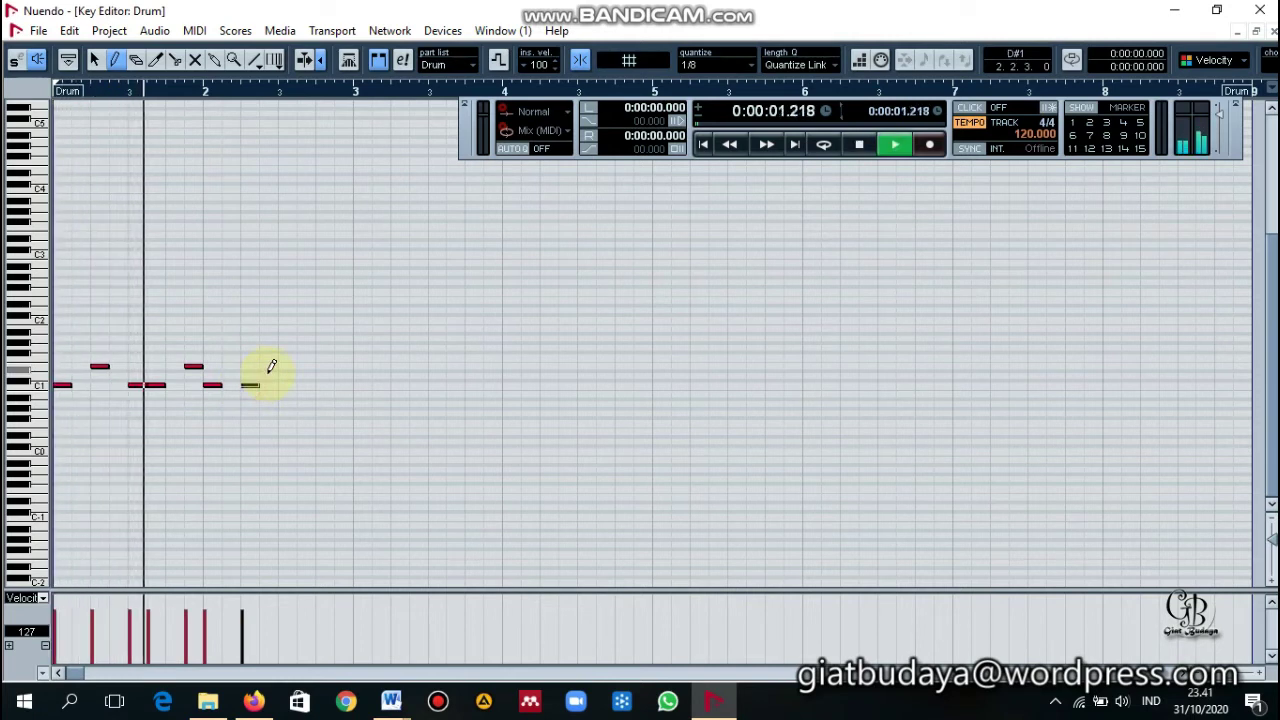
{"action": "key", "text": "space"}
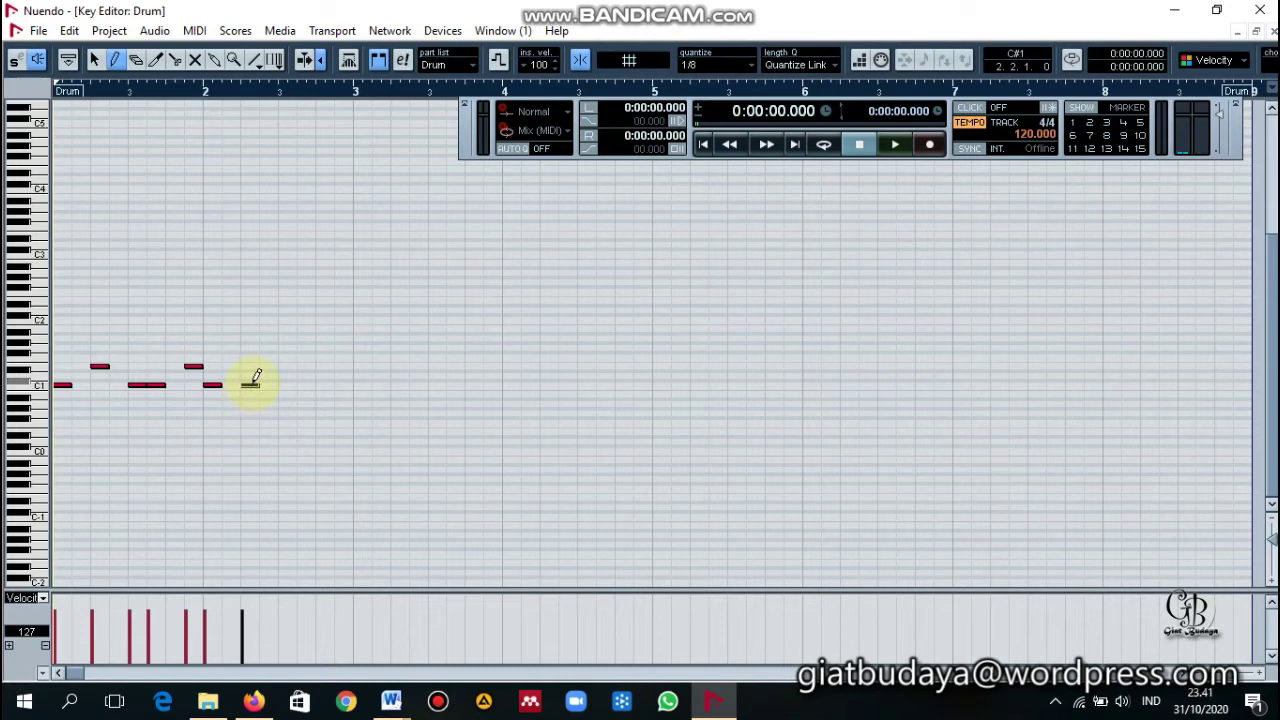
{"action": "left_click", "coordinate": [218, 384]}
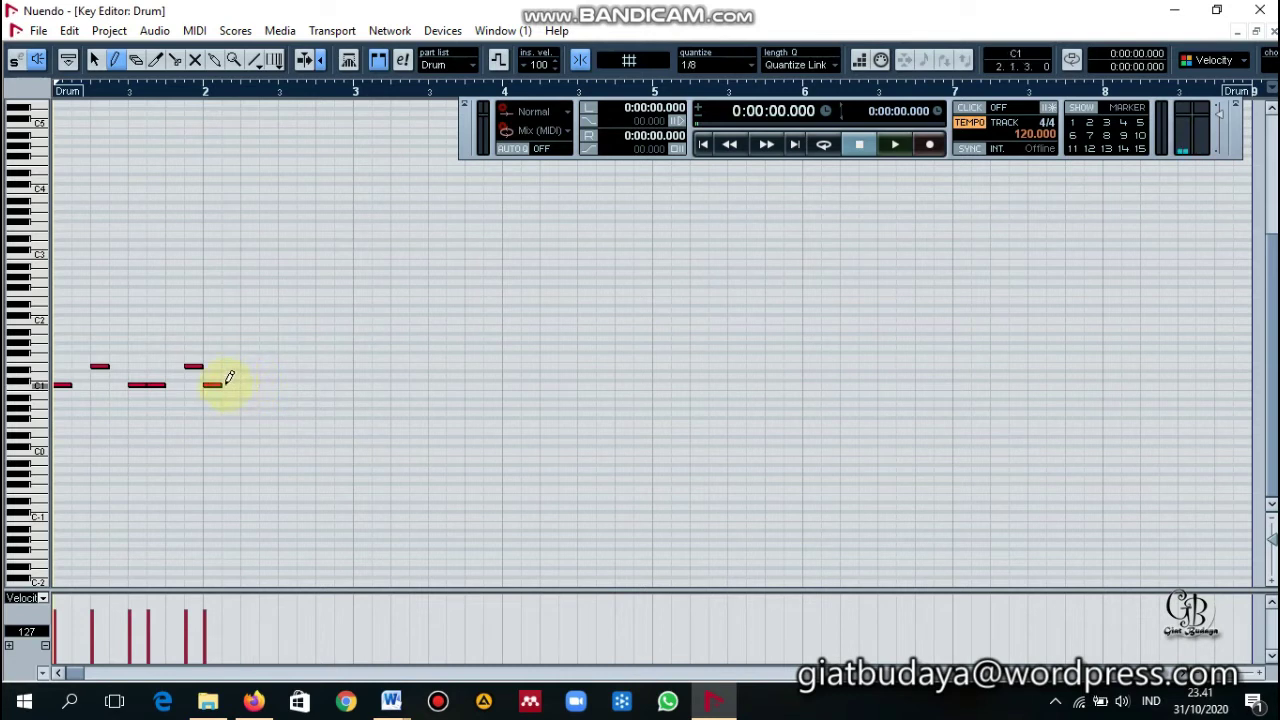
- Add a C1 note at 2.1.3 and an E1 note at 2.2.1, and play back the pattern
{"action": "key", "text": "space"}
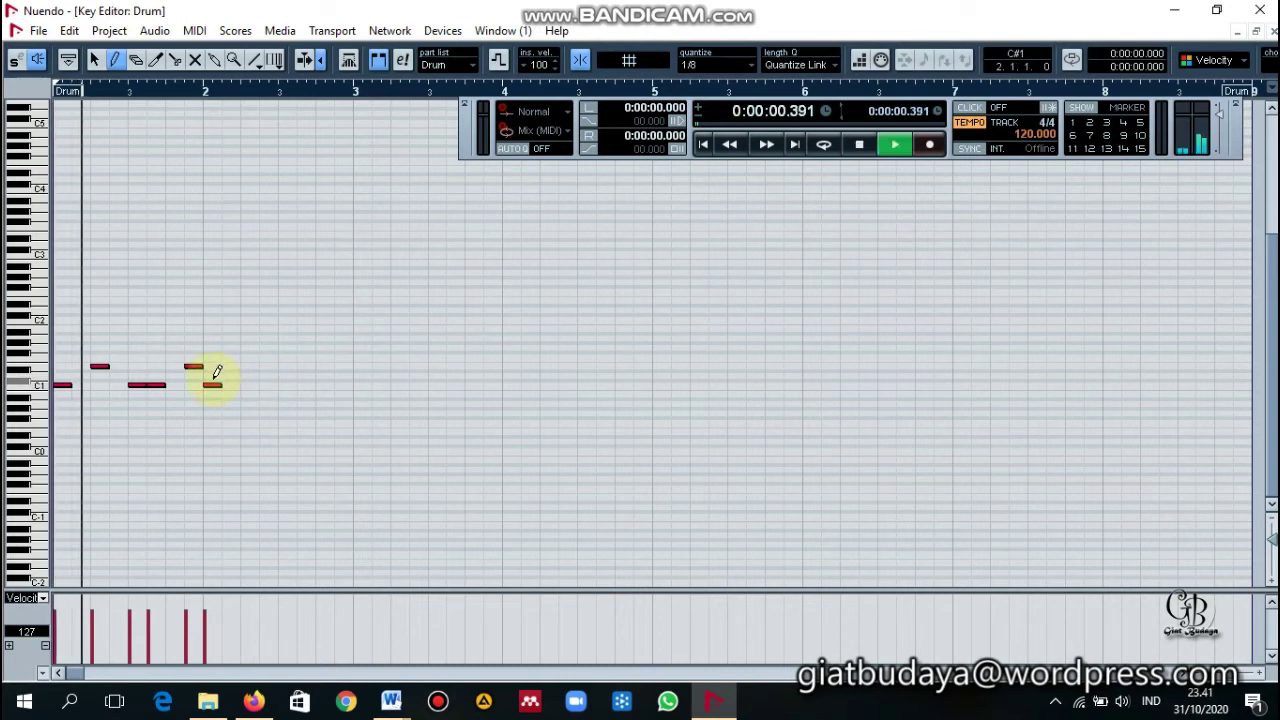
{"action": "left_click", "coordinate": [229, 384]}
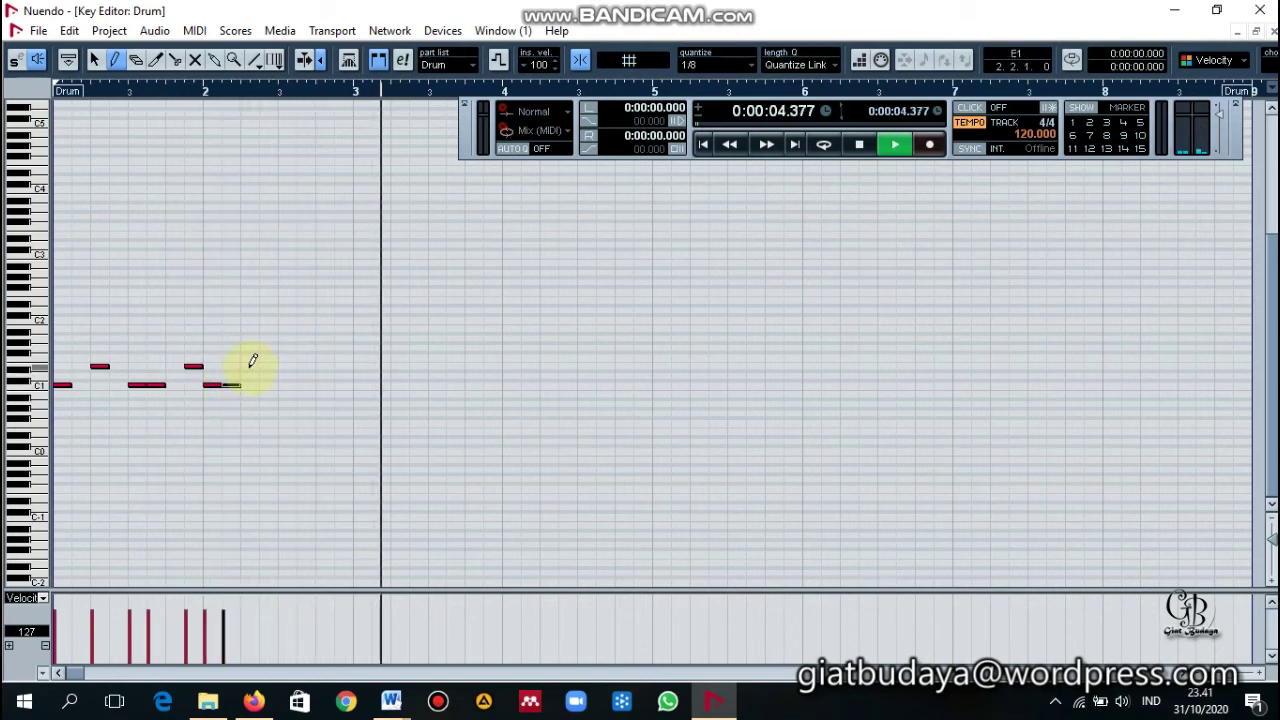
{"action": "left_click", "coordinate": [250, 366]}
{"action": "key", "text": "space"}
{"action": "key", "text": "space"}
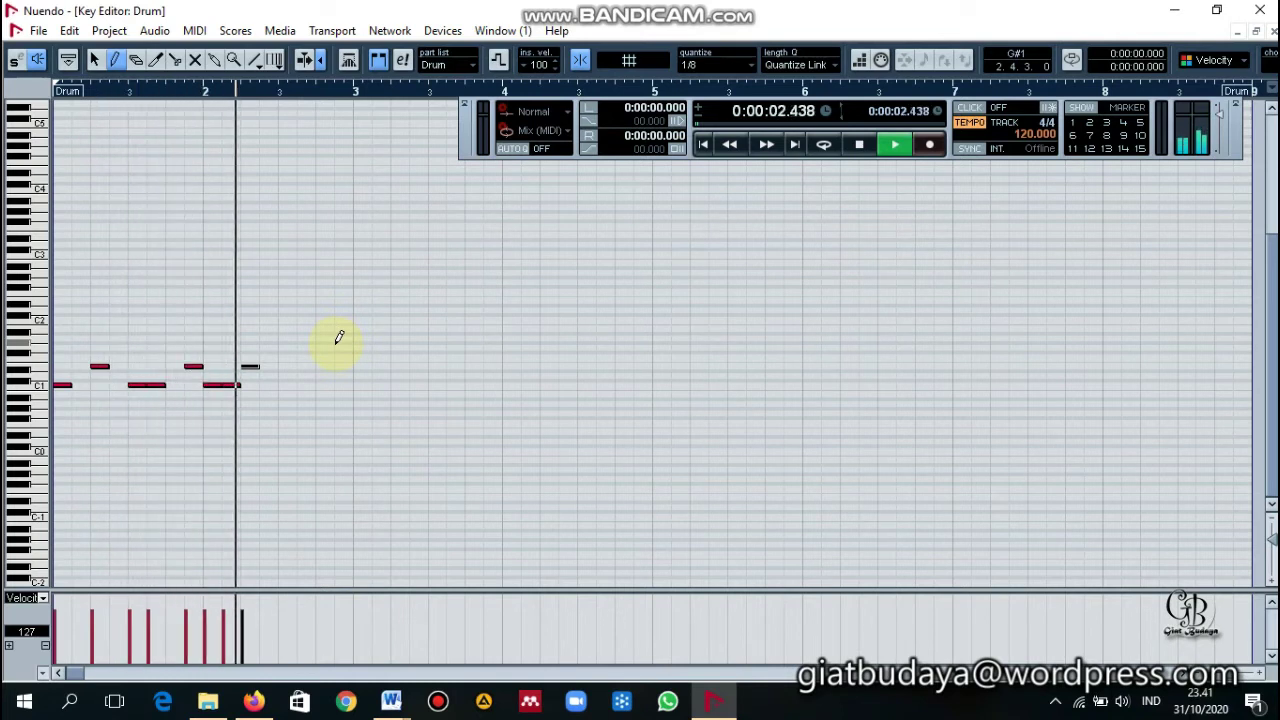
- Add C1 notes at 2.3.1 and 2.3.3 and an E1 note at 2.4.1, listening to the pattern in between
{"action": "key", "text": "space"}
{"action": "left_click", "coordinate": [284, 384]}
{"action": "left_click", "coordinate": [300, 385]}
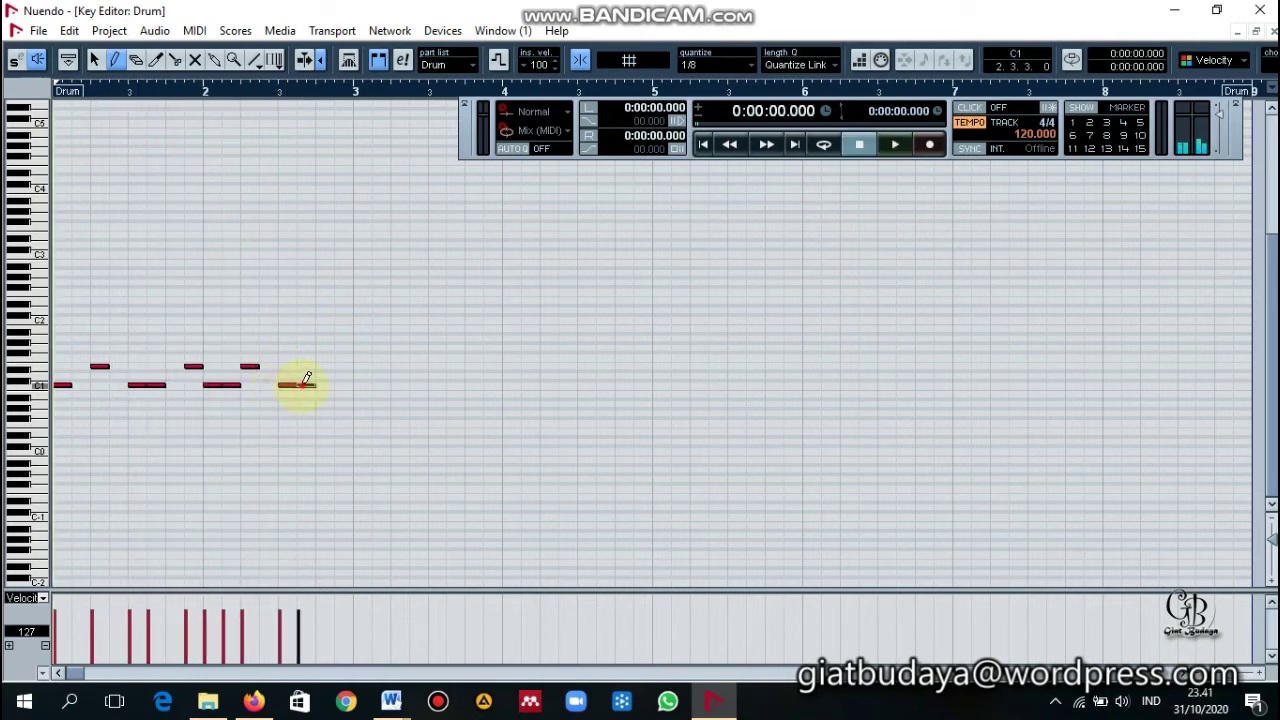
{"action": "key", "text": "space"}
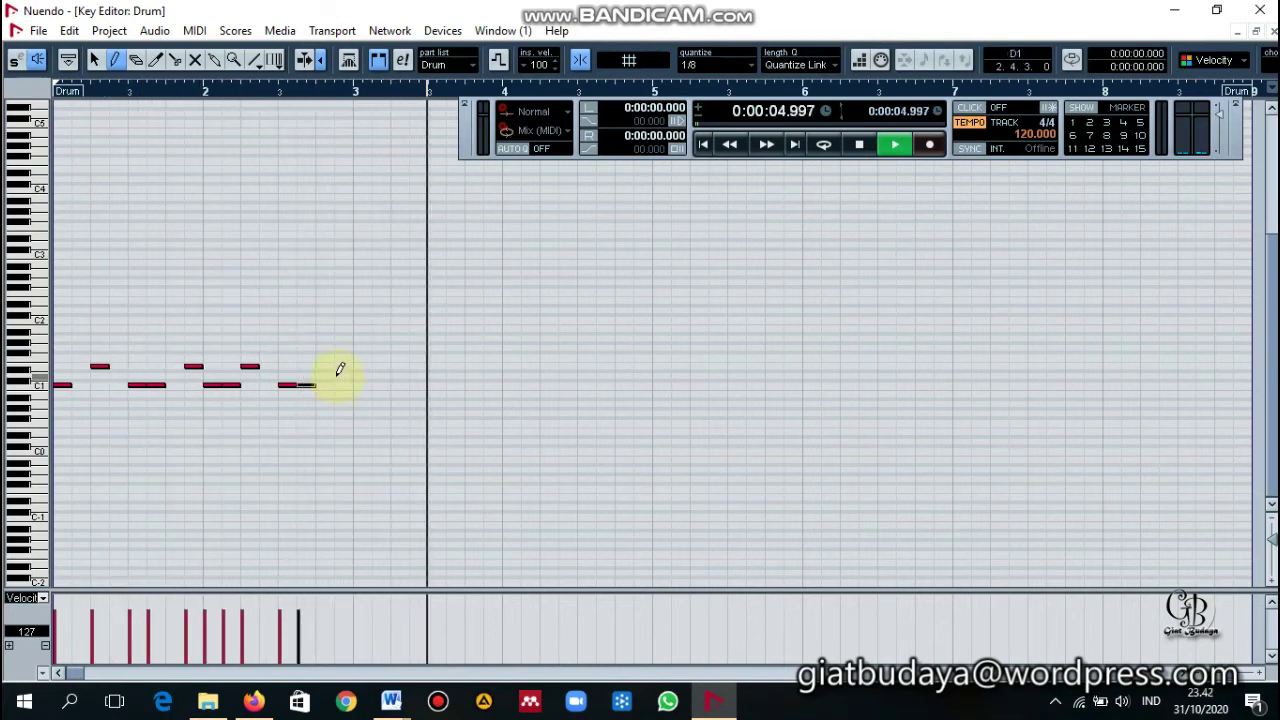
{"action": "left_click", "coordinate": [320, 367]}
{"action": "key", "text": "space"}
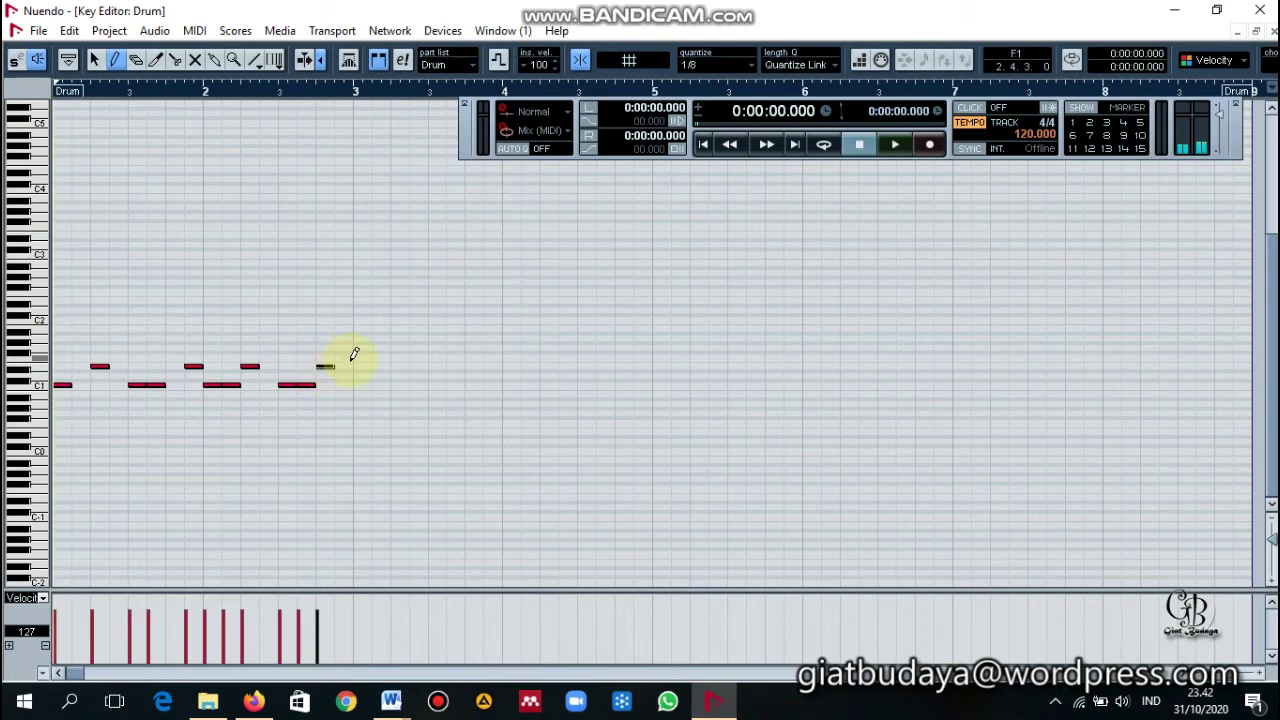
- Try two E1 notes at 3.1.1 and 3.1.3 during playback, and remove them
{"action": "key", "text": "space"}
{"action": "left_click", "coordinate": [360, 366]}
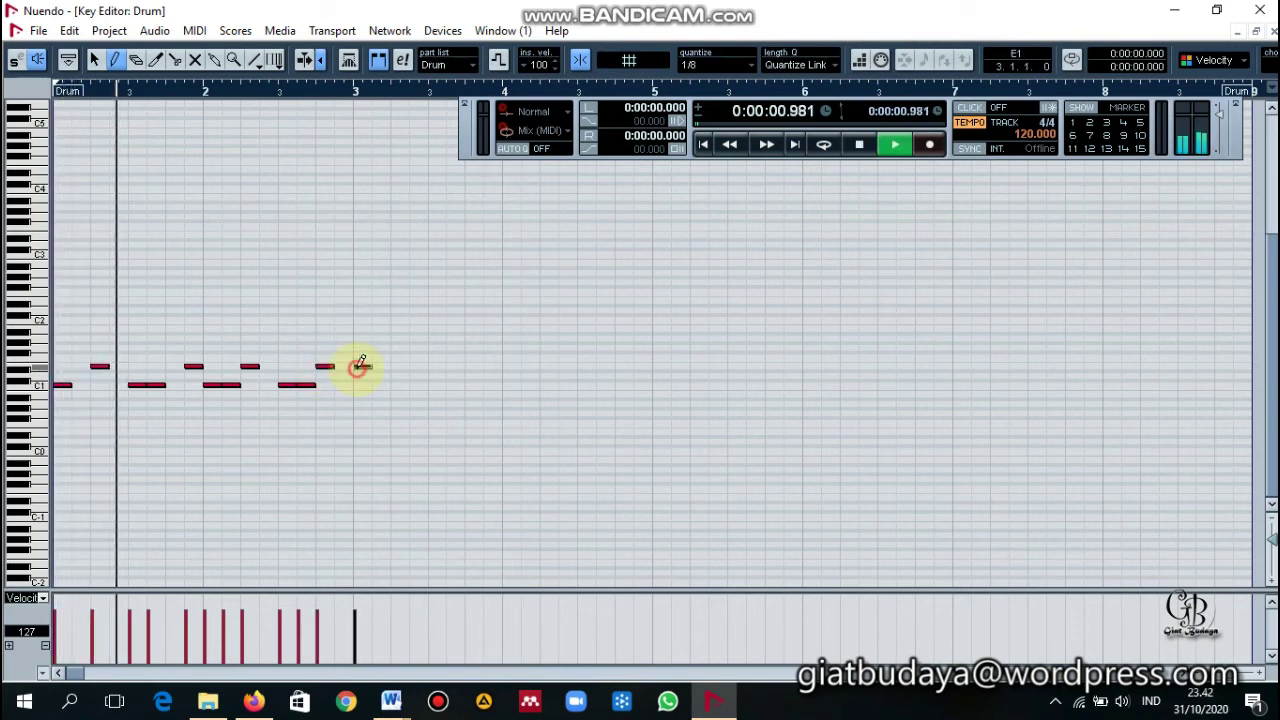
{"action": "left_click", "coordinate": [376, 366]}
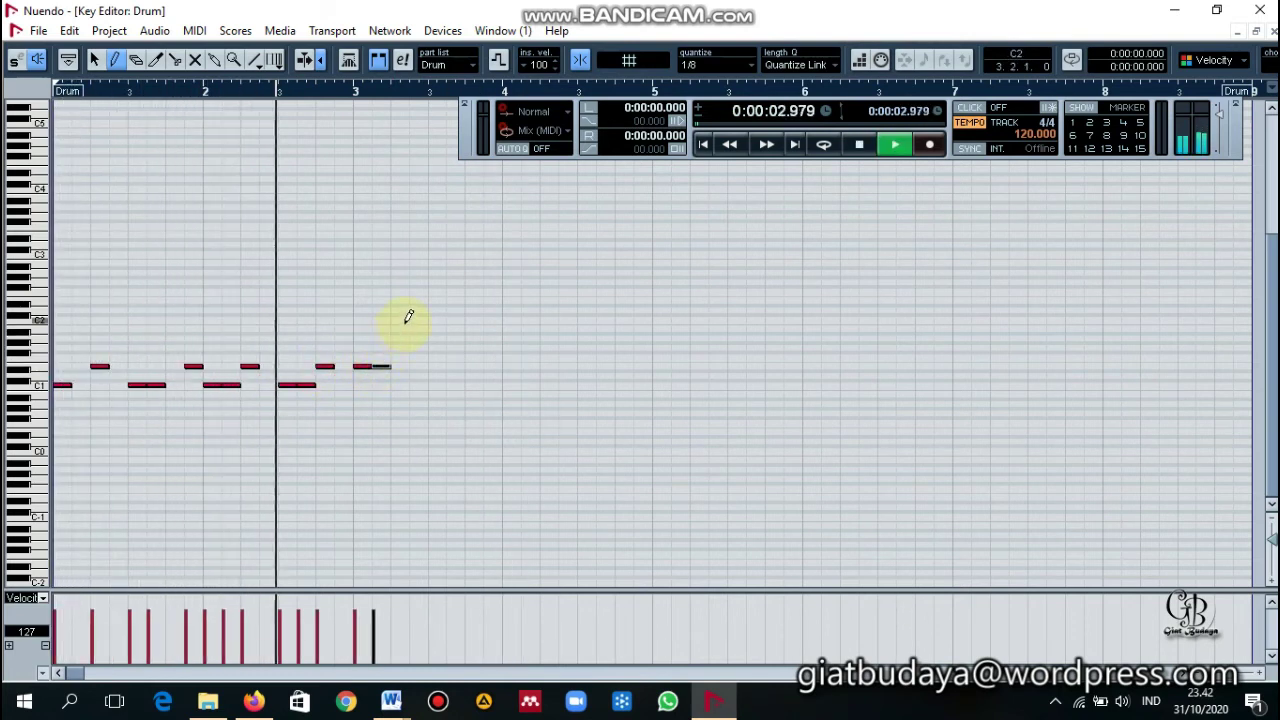
{"action": "key", "text": "space"}
{"action": "left_click", "coordinate": [362, 366]}
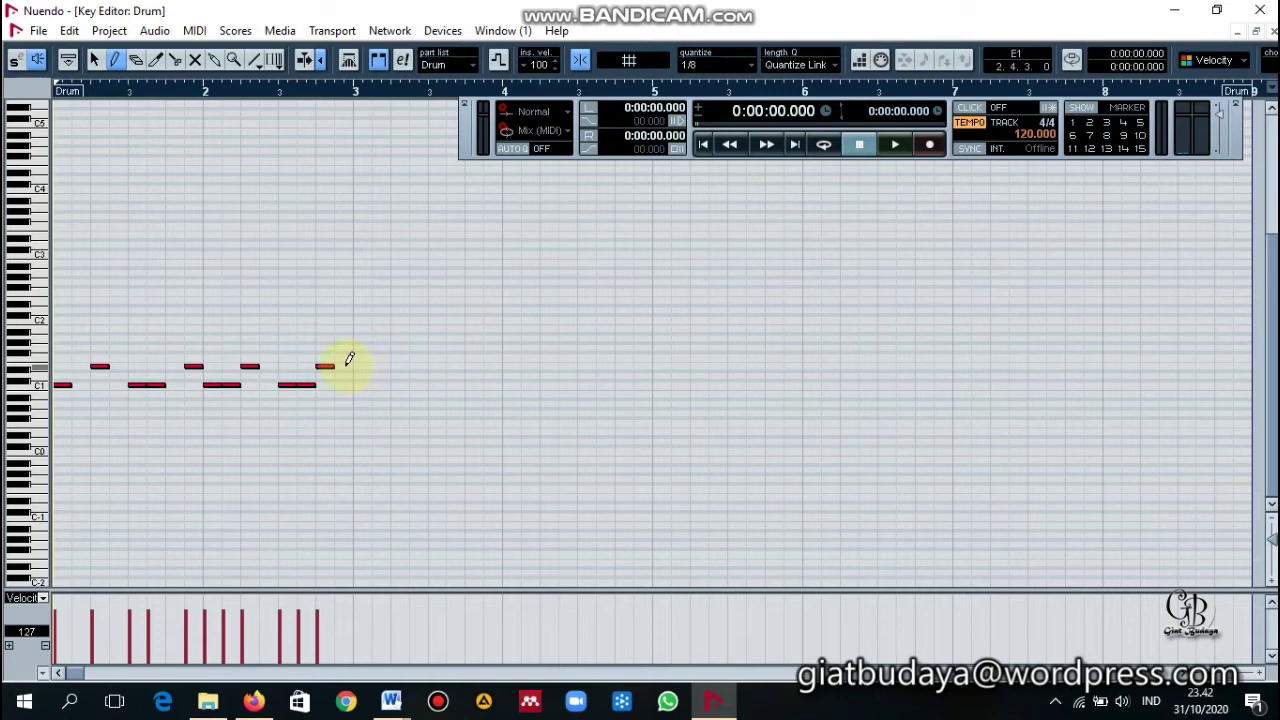
- Set quantize to 1/16, draw two short E1 notes at the end of bar 2 after beat 4, and play the pattern
{"action": "left_click", "coordinate": [750, 64]}
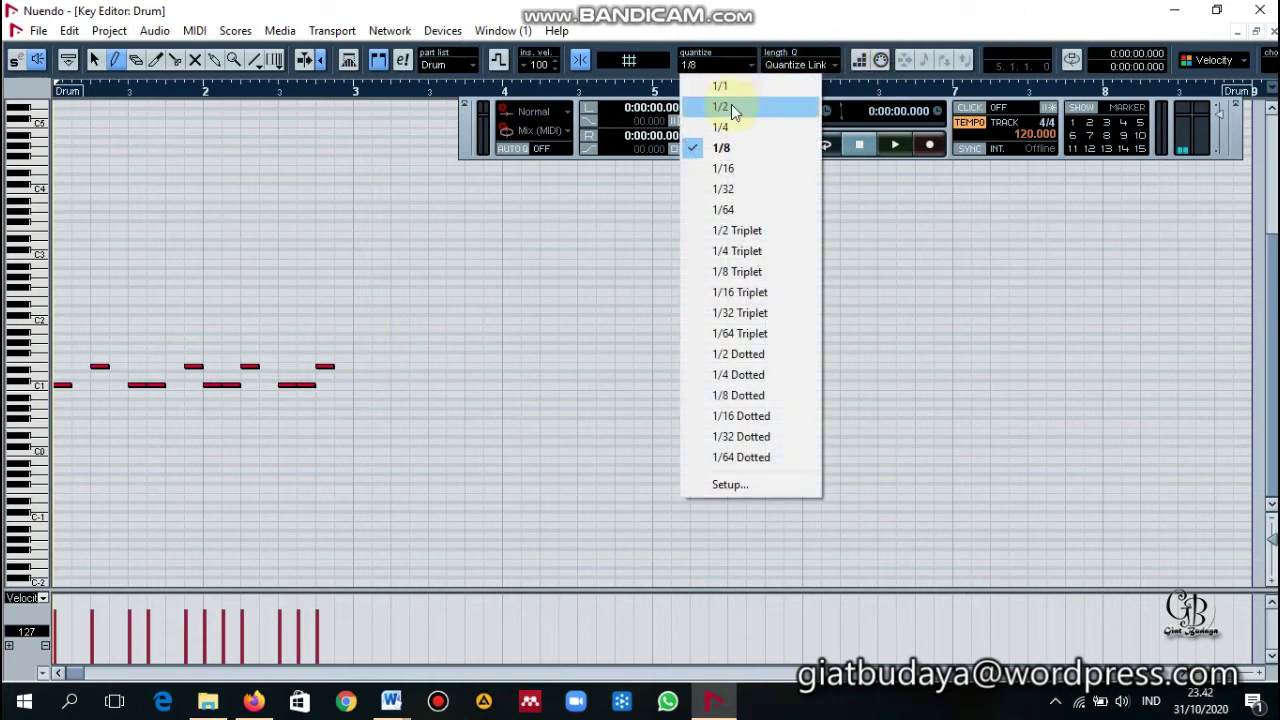
{"action": "left_click", "coordinate": [735, 174]}
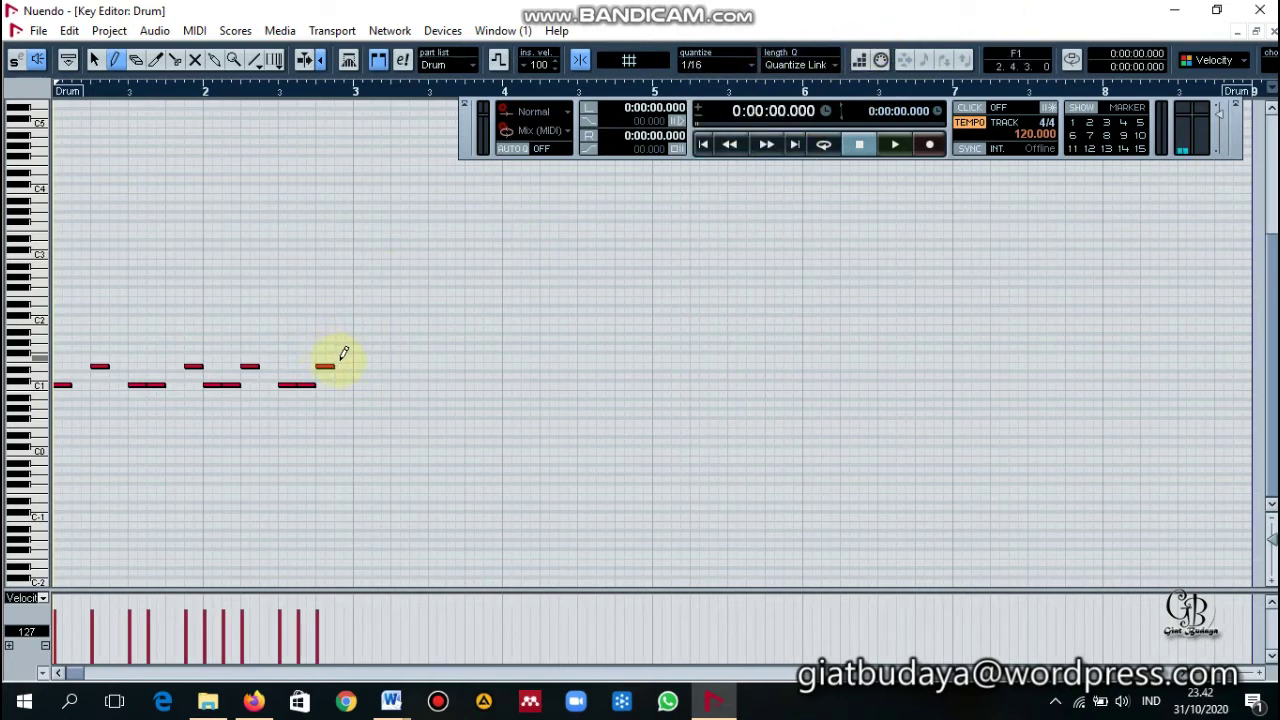
{"action": "left_click_drag", "start_coordinate": [345, 366], "coordinate": [352, 366]}
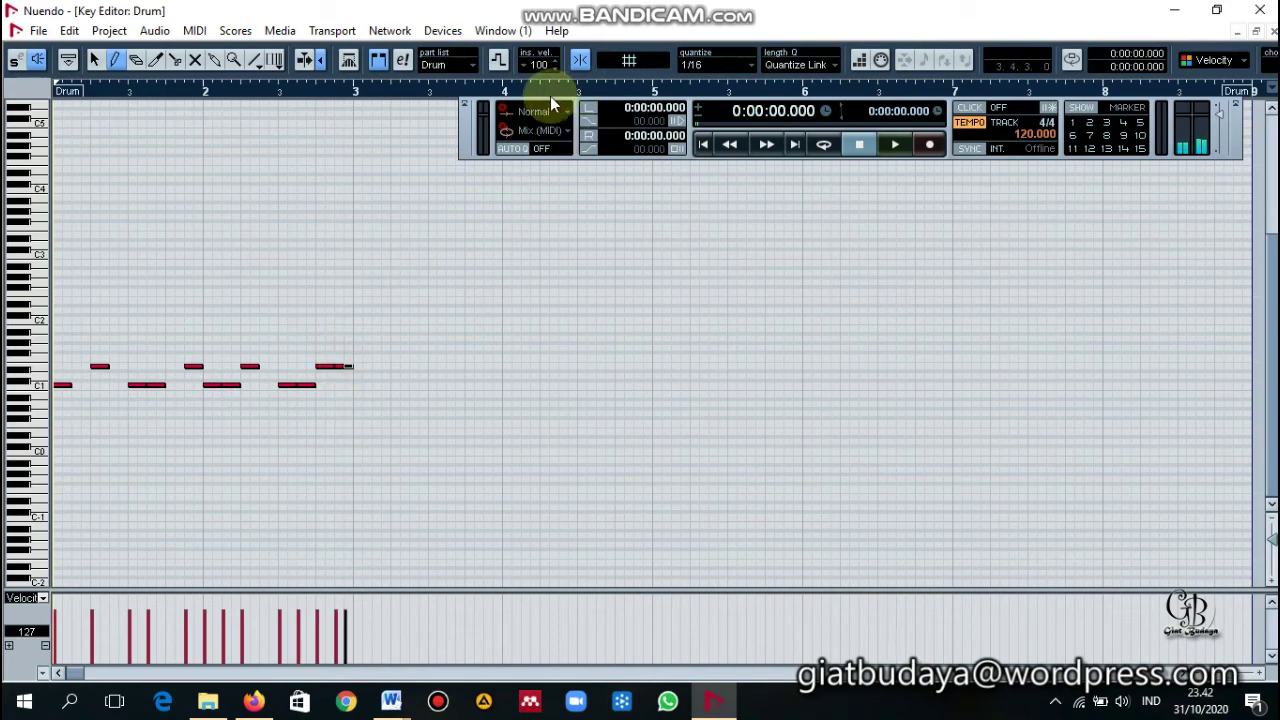
{"action": "key", "text": "space"}
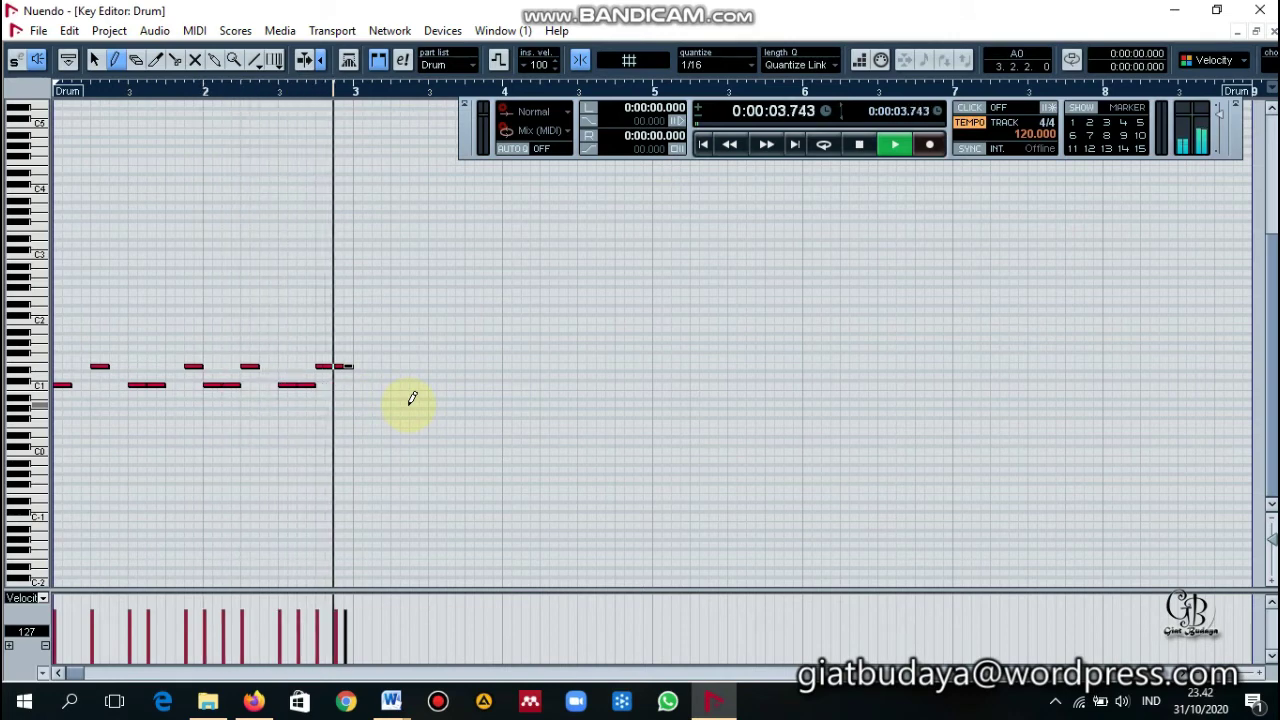
- Draw short D2 notes on every beat of bars 1 and 2 and play back the pattern
{"action": "key", "text": "space"}
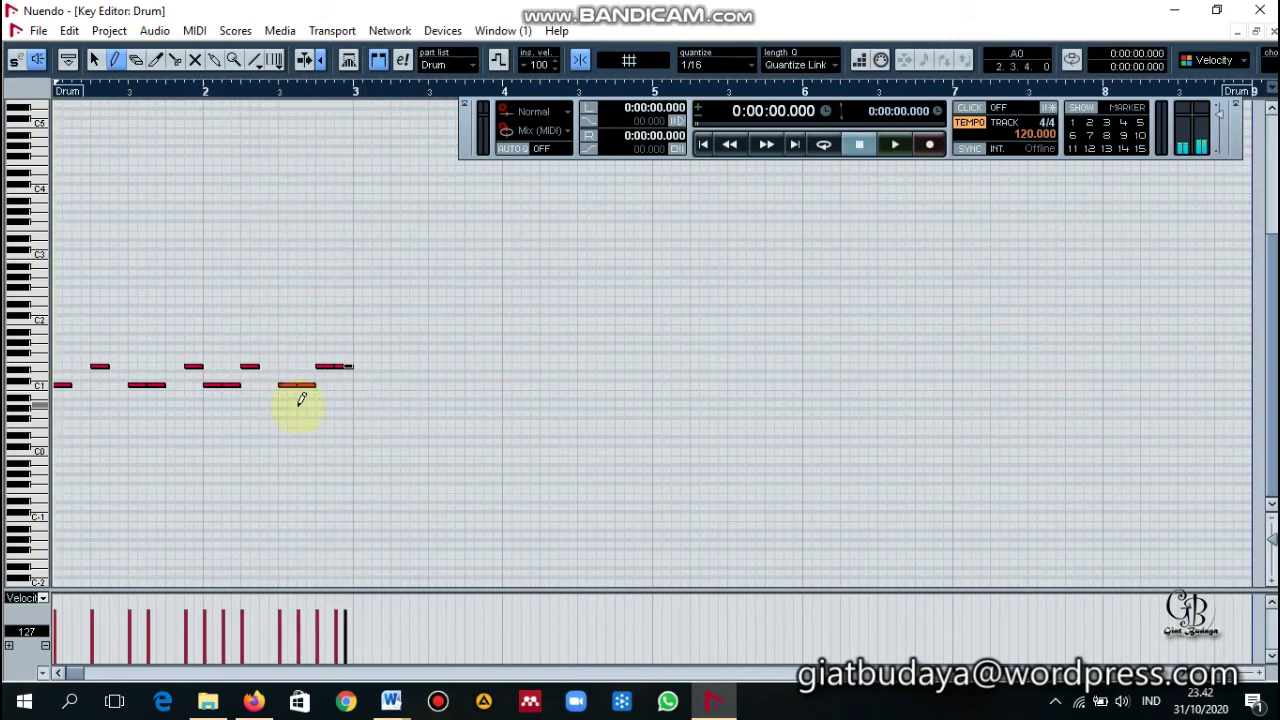
{"action": "left_click", "coordinate": [44, 316]}
{"action": "left_click", "coordinate": [58, 308]}
{"action": "left_click", "coordinate": [92, 309]}
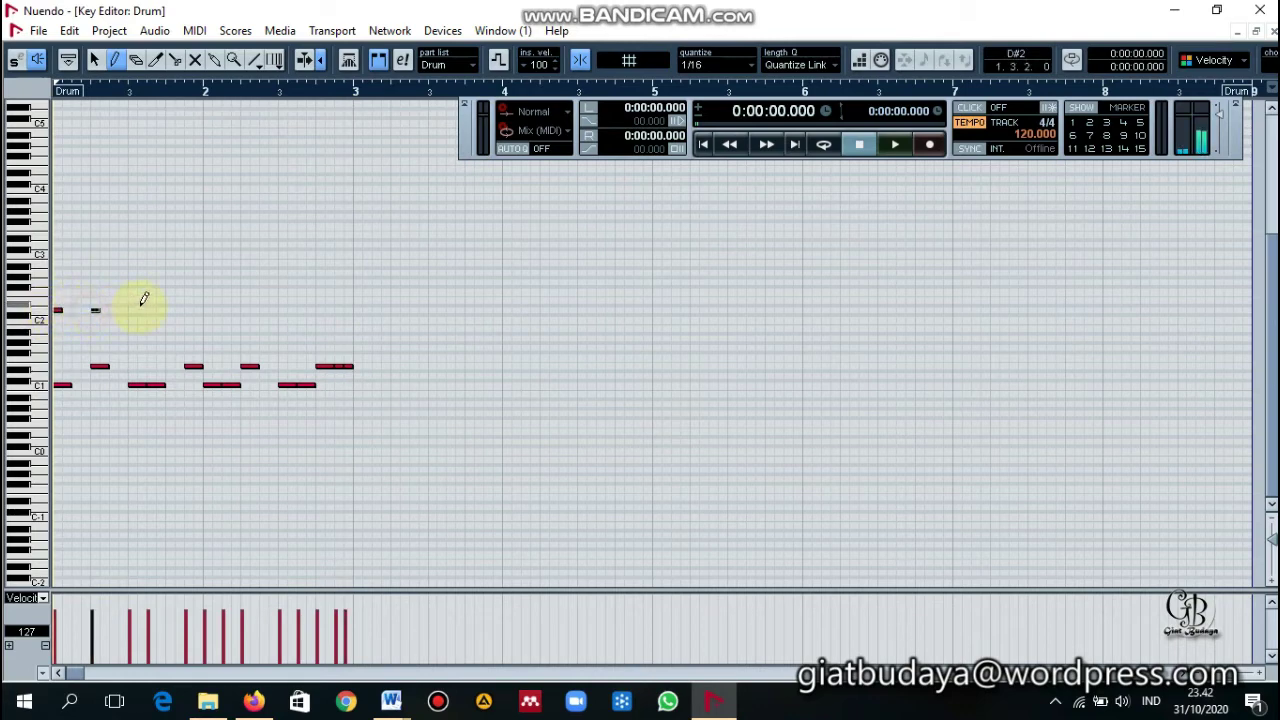
{"action": "left_click", "coordinate": [132, 309]}
{"action": "left_click", "coordinate": [170, 309]}
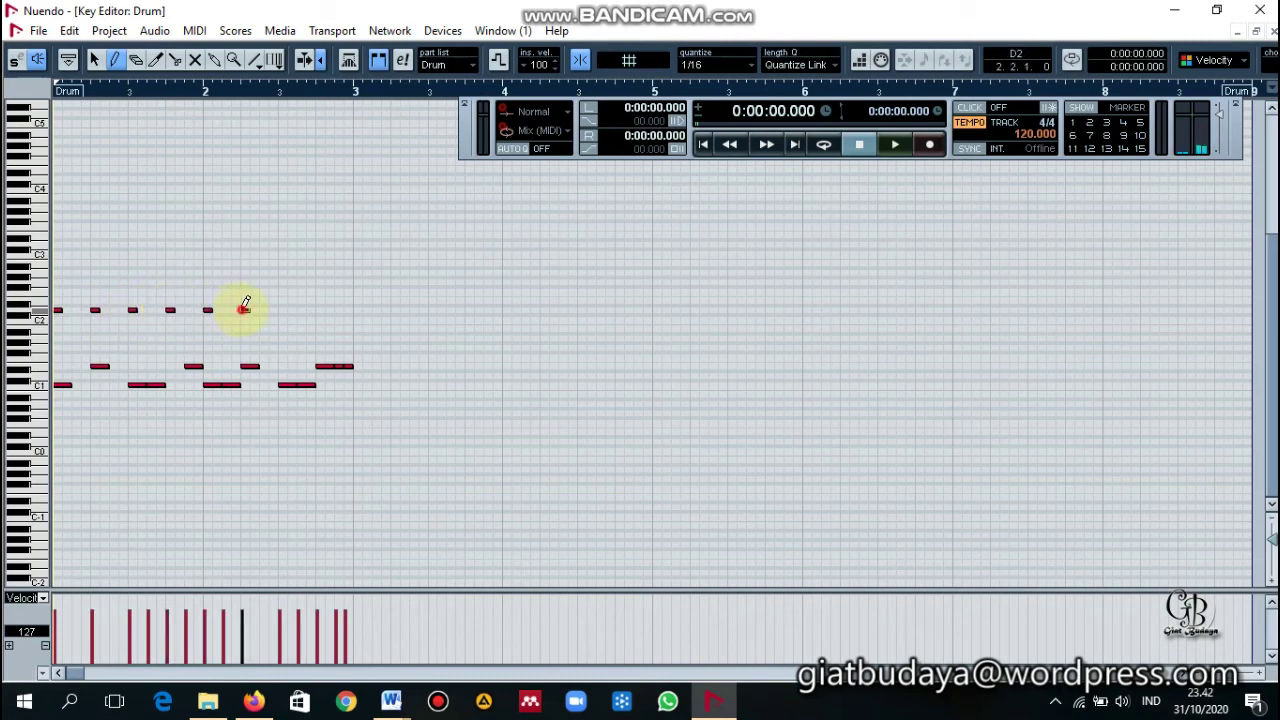
{"action": "left_click", "coordinate": [244, 309]}
{"action": "left_click", "coordinate": [282, 309]}
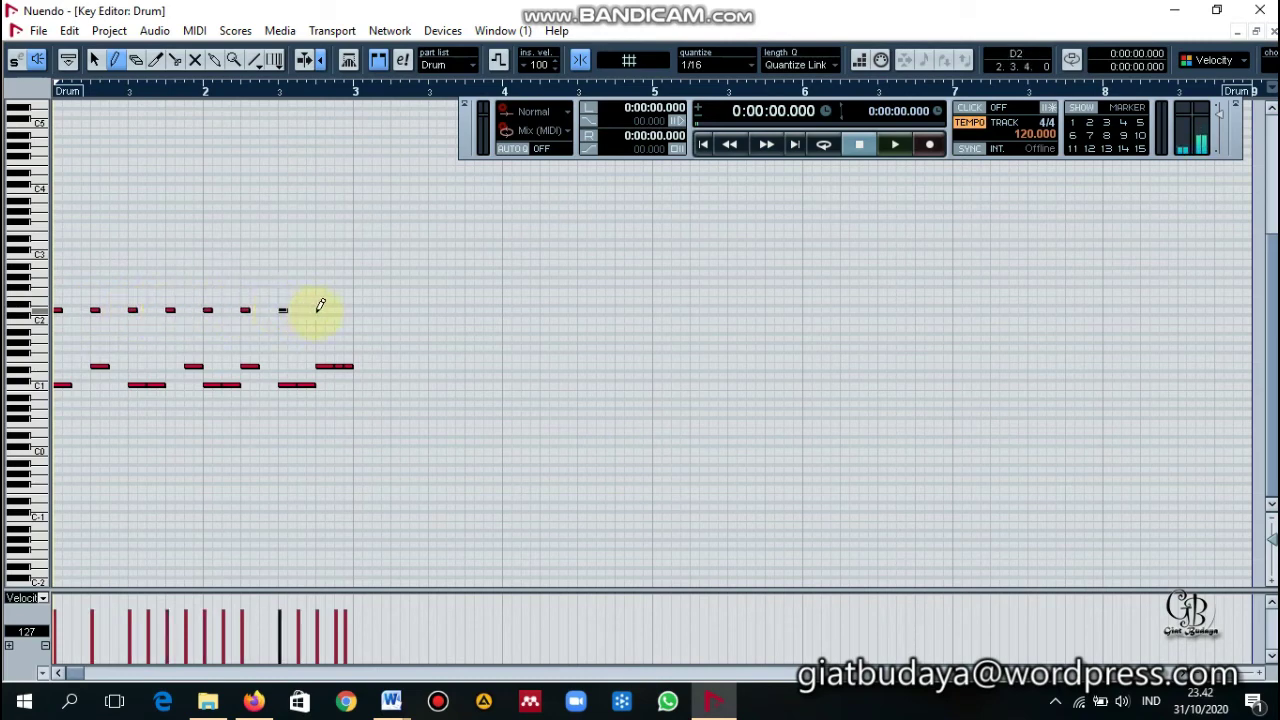
{"action": "key", "text": "space"}
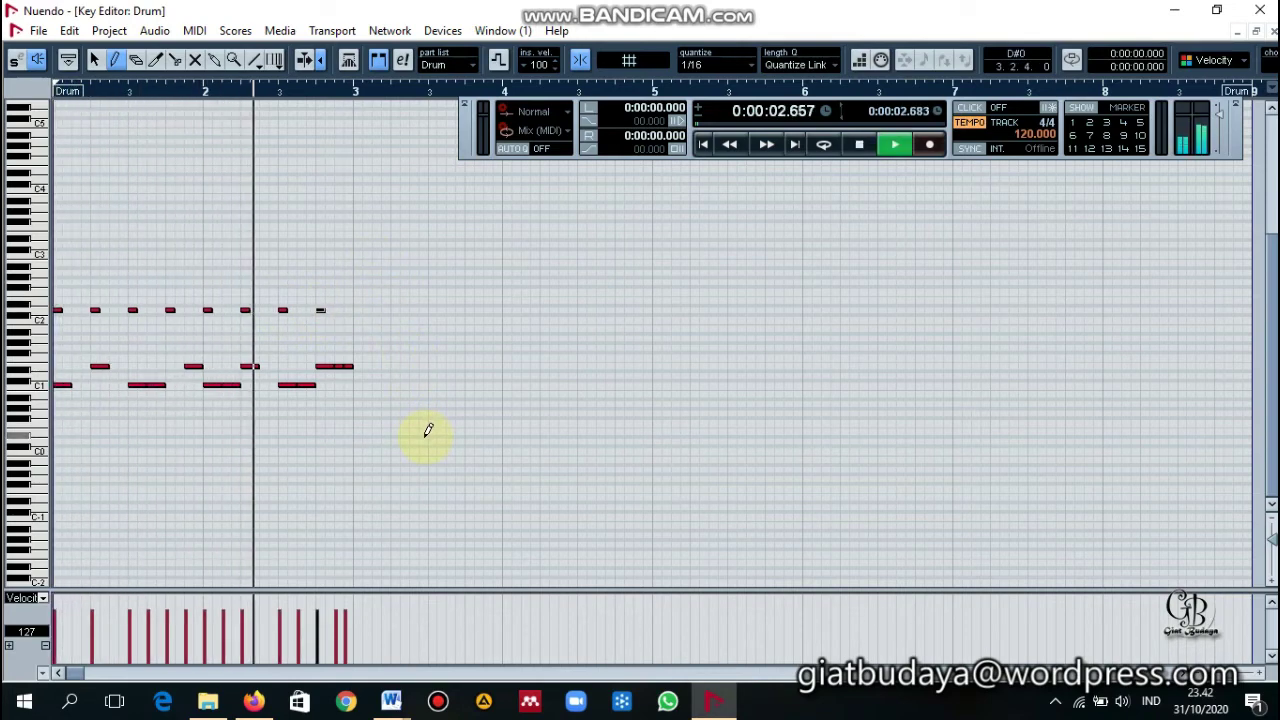
- Fill the gaps between the D2 notes with off-beat notes from 1.1.3 to 2.3.3 and listen to the pattern
{"action": "left_click", "coordinate": [76, 309]}
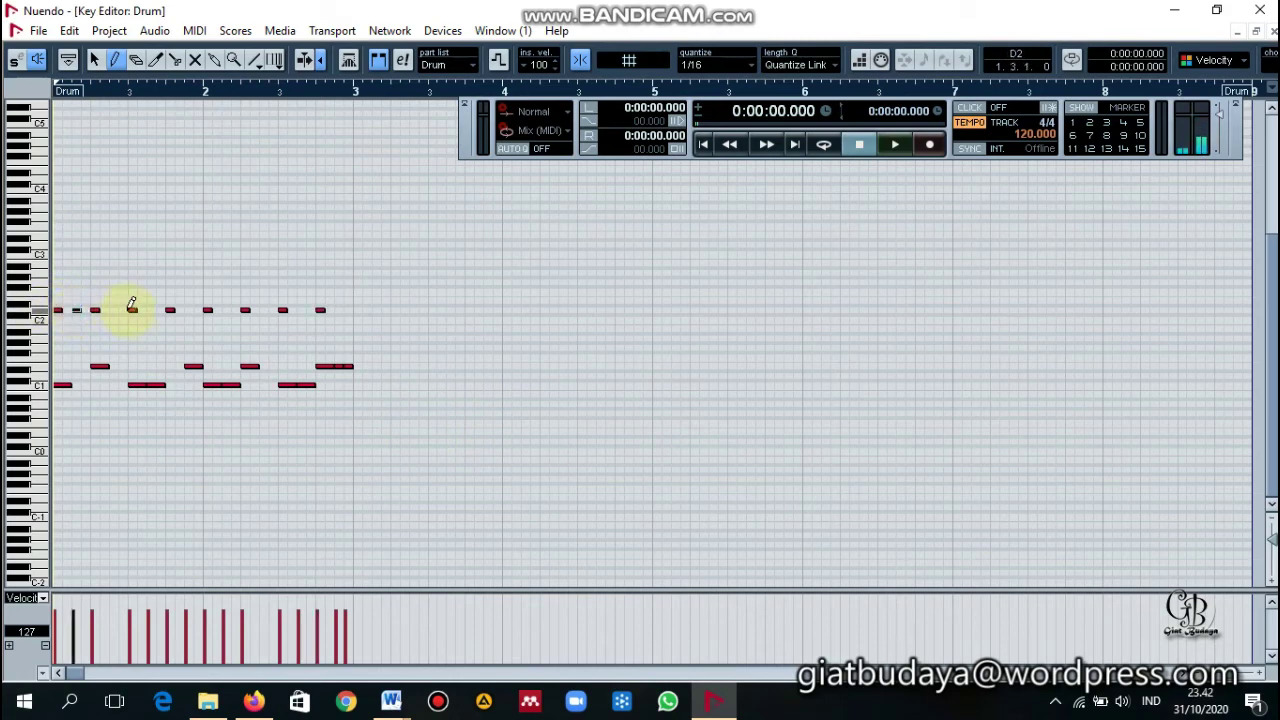
{"action": "left_click", "coordinate": [113, 309]}
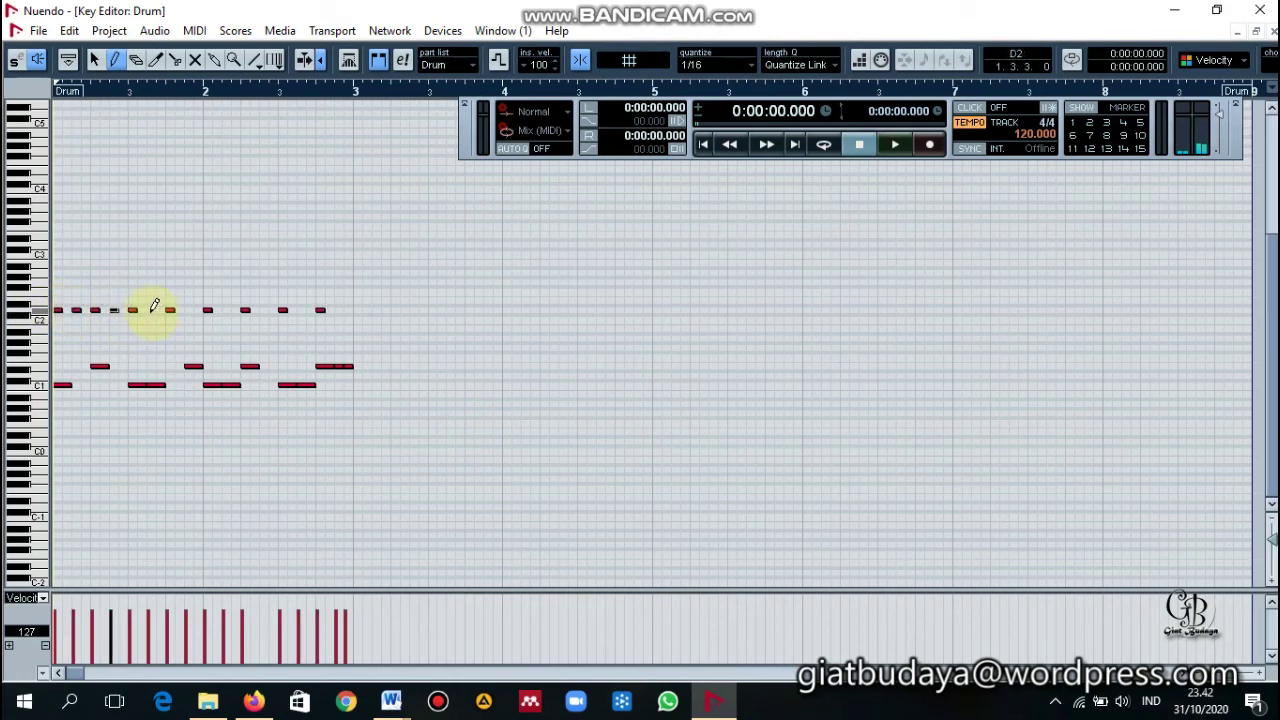
{"action": "left_click", "coordinate": [152, 309]}
{"action": "left_click", "coordinate": [189, 309]}
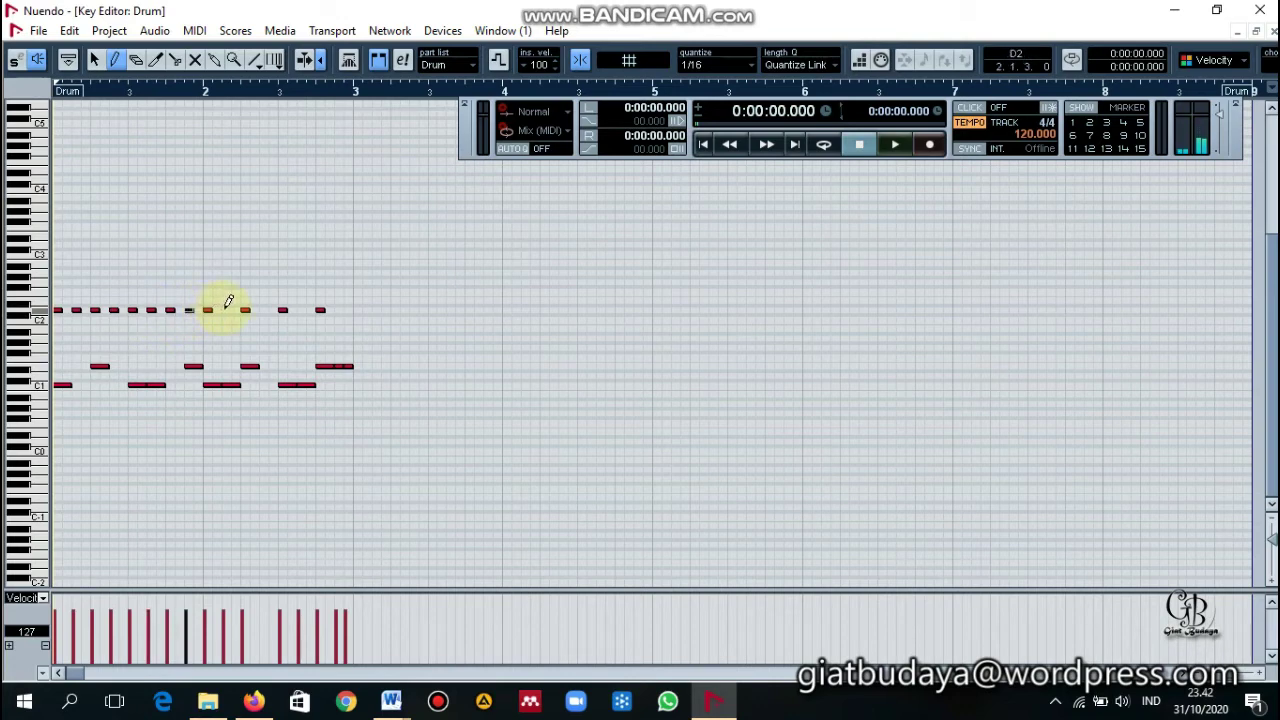
{"action": "left_click", "coordinate": [227, 309]}
{"action": "left_click", "coordinate": [264, 309]}
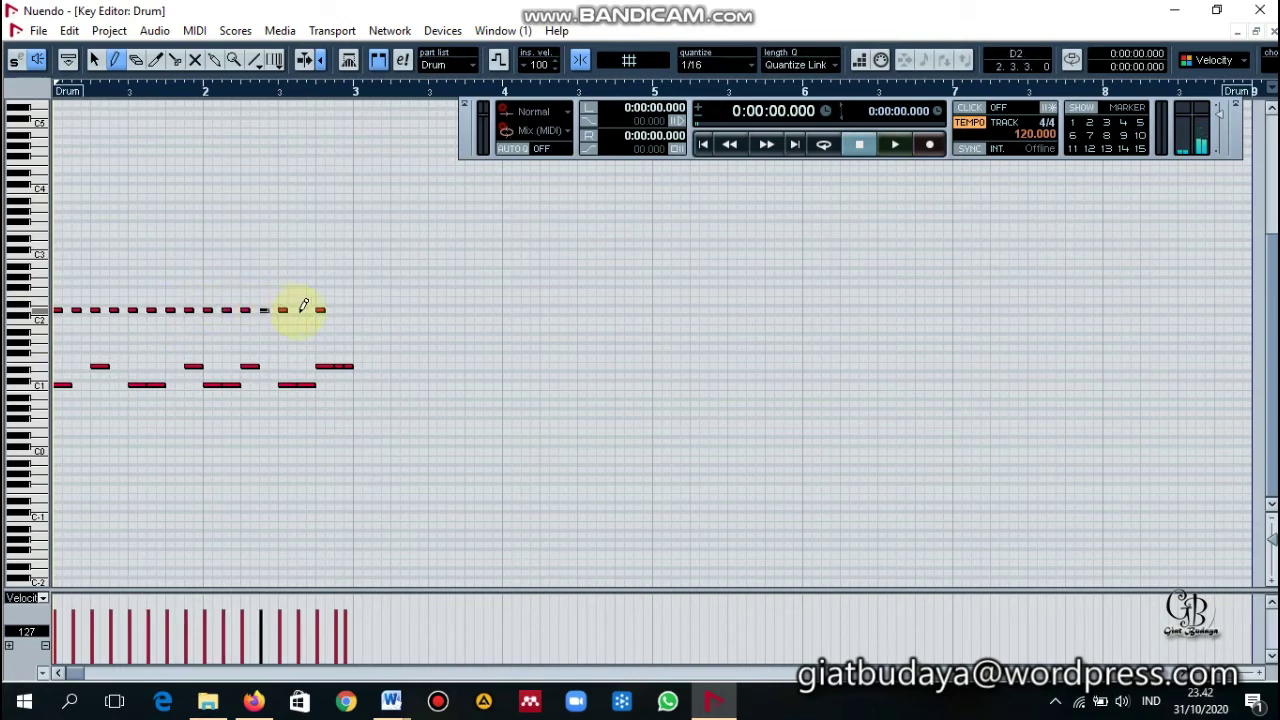
{"action": "left_click", "coordinate": [302, 309]}
{"action": "key", "text": "space"}
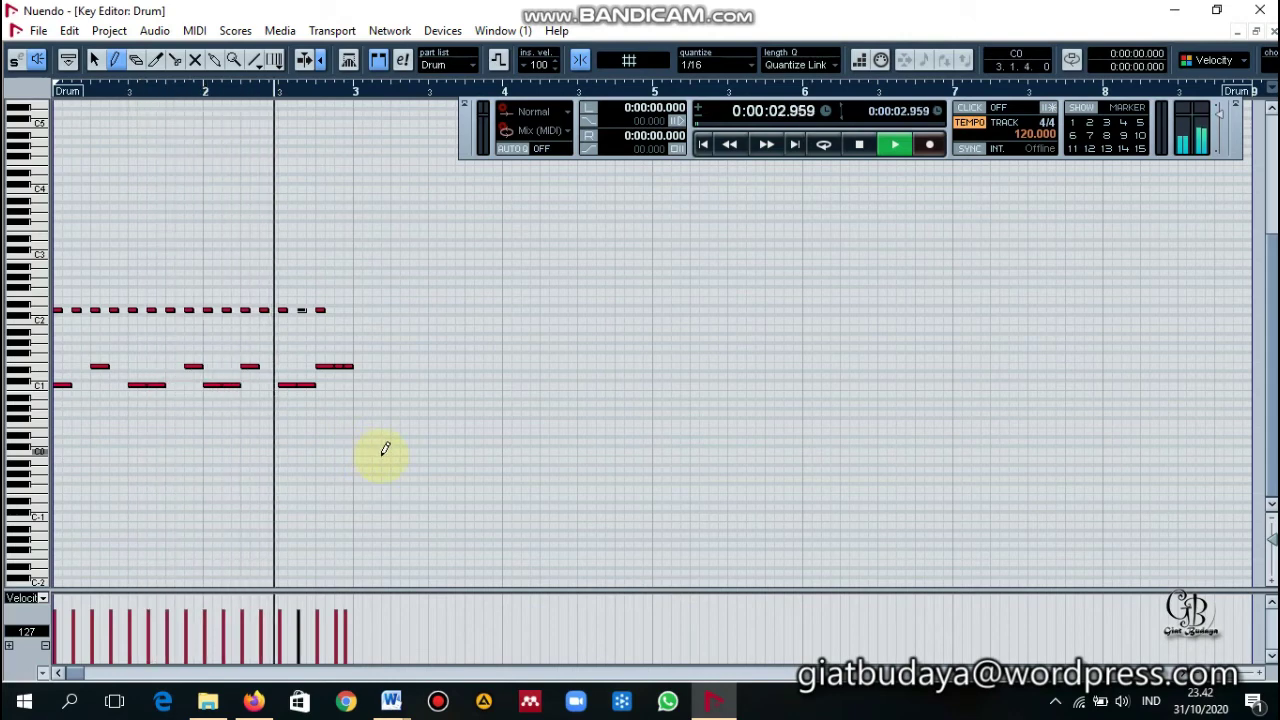
{"action": "key", "text": "space"}
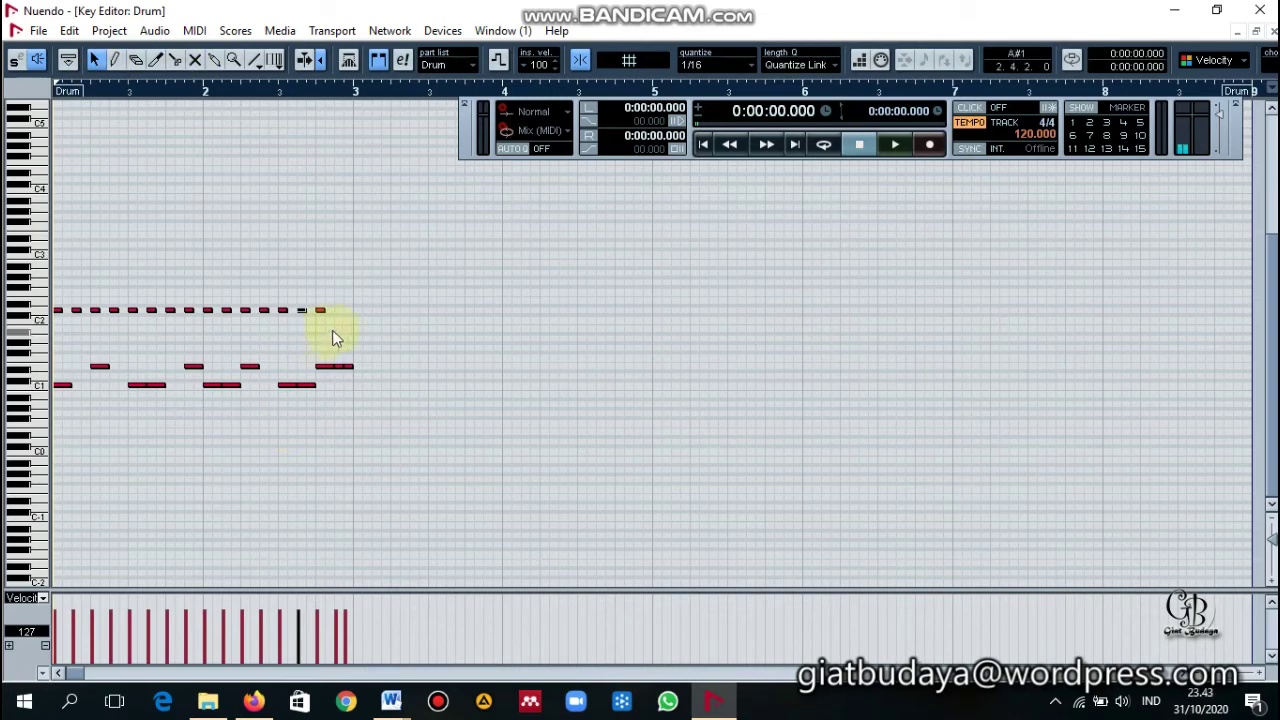
- Delete all the D2 notes in bars 1 and 2
{"action": "left_click_drag", "start_coordinate": [347, 320], "coordinate": [263, 295]}
{"action": "left_click_drag", "start_coordinate": [124, 292], "coordinate": [52, 290]}
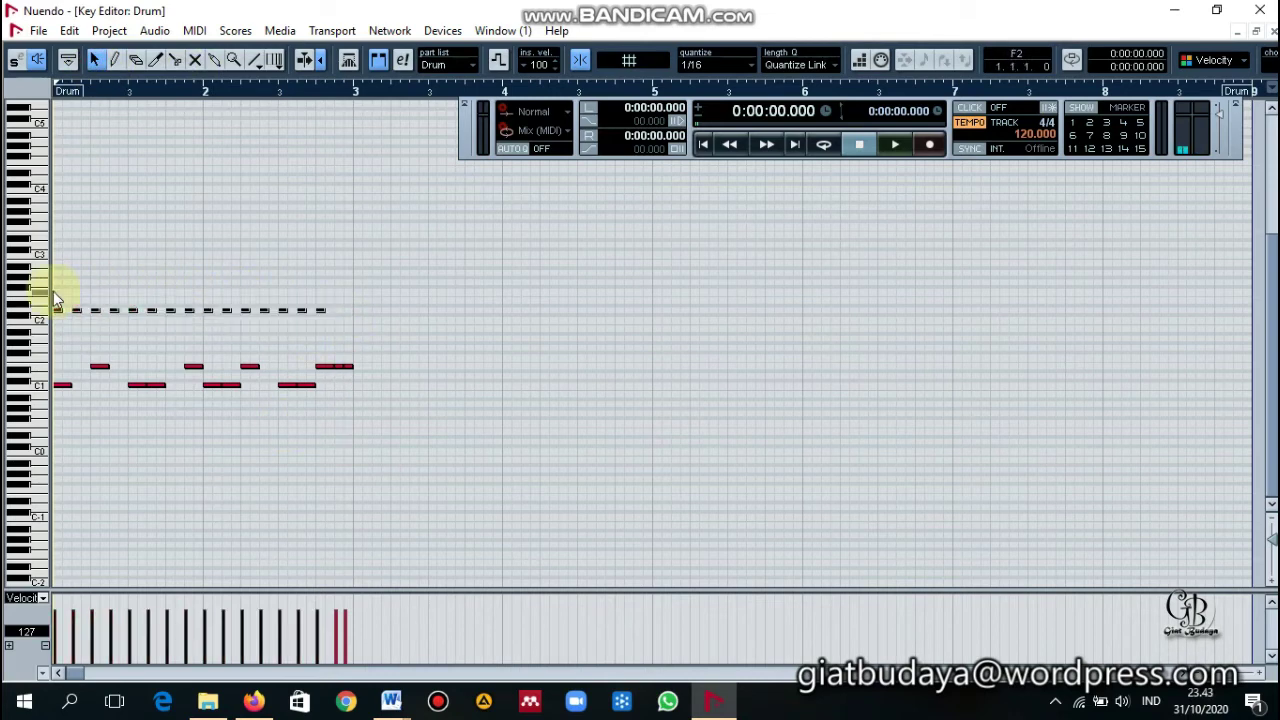
{"action": "key", "text": "Delete"}
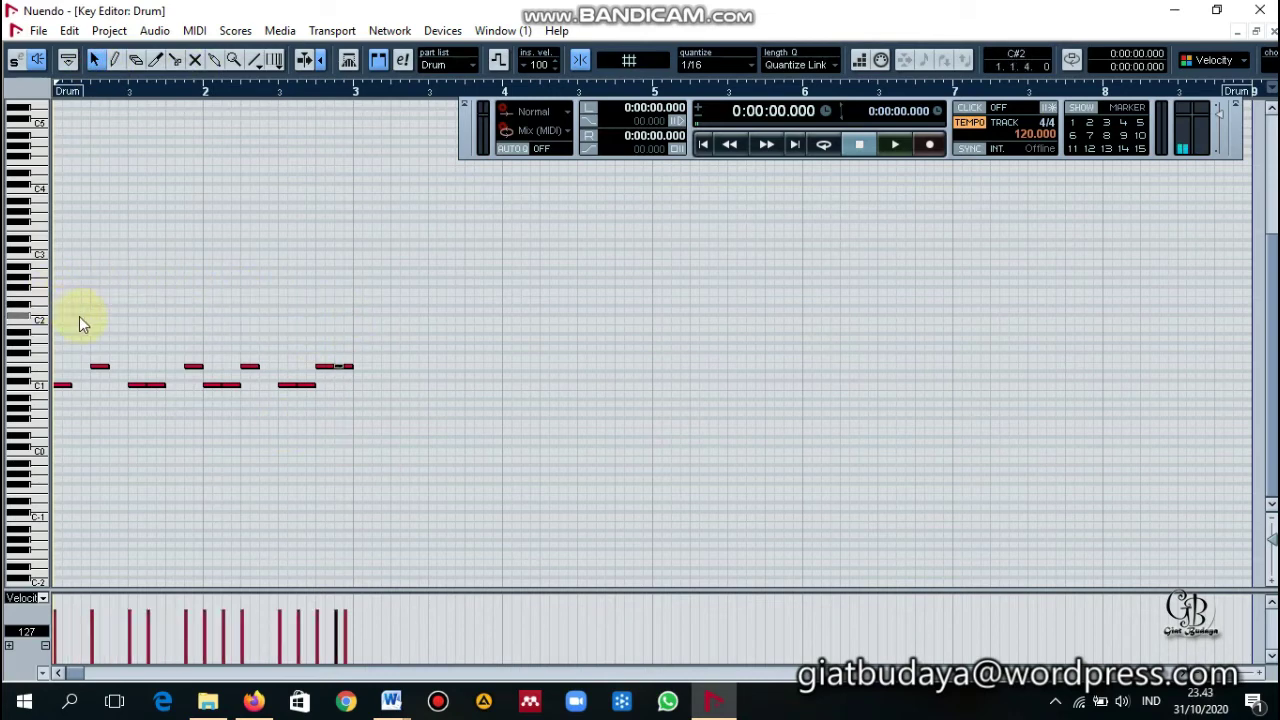
- Draw short D2 notes on the off-beats from 1.1.3 to 2.1.3 and play back the pattern
{"action": "left_click", "coordinate": [114, 59]}
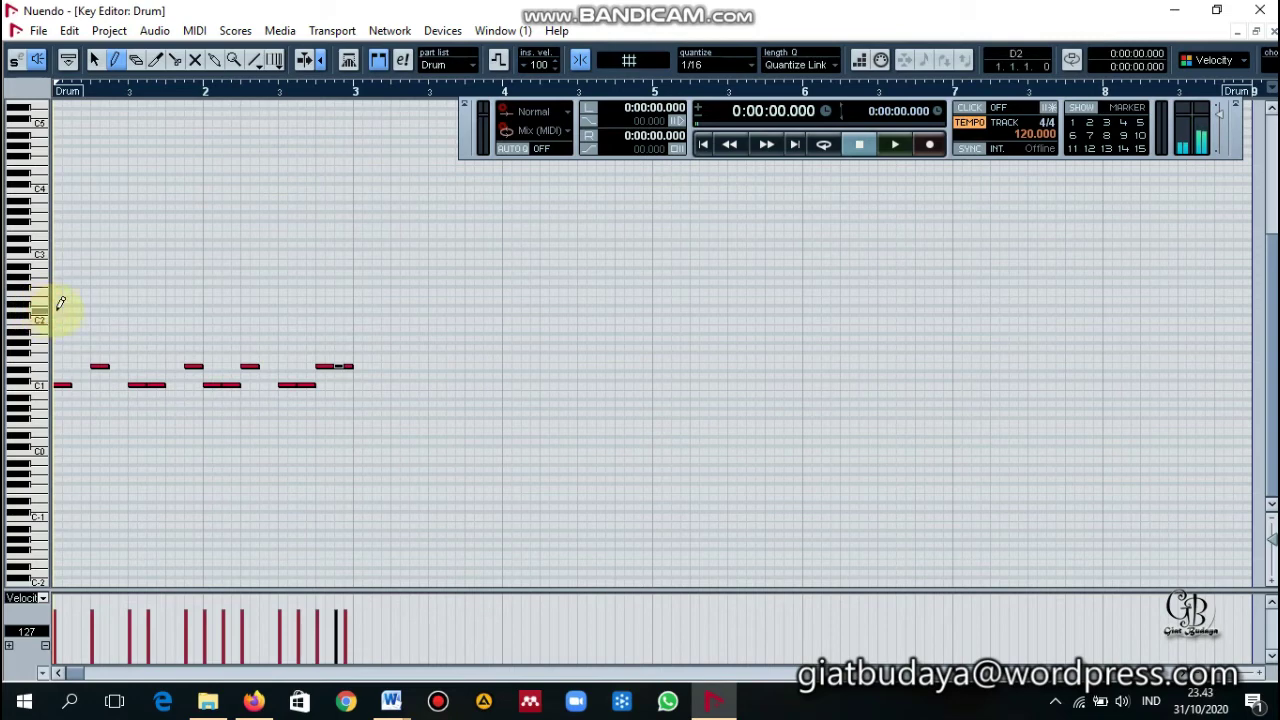
{"action": "left_click", "coordinate": [74, 308]}
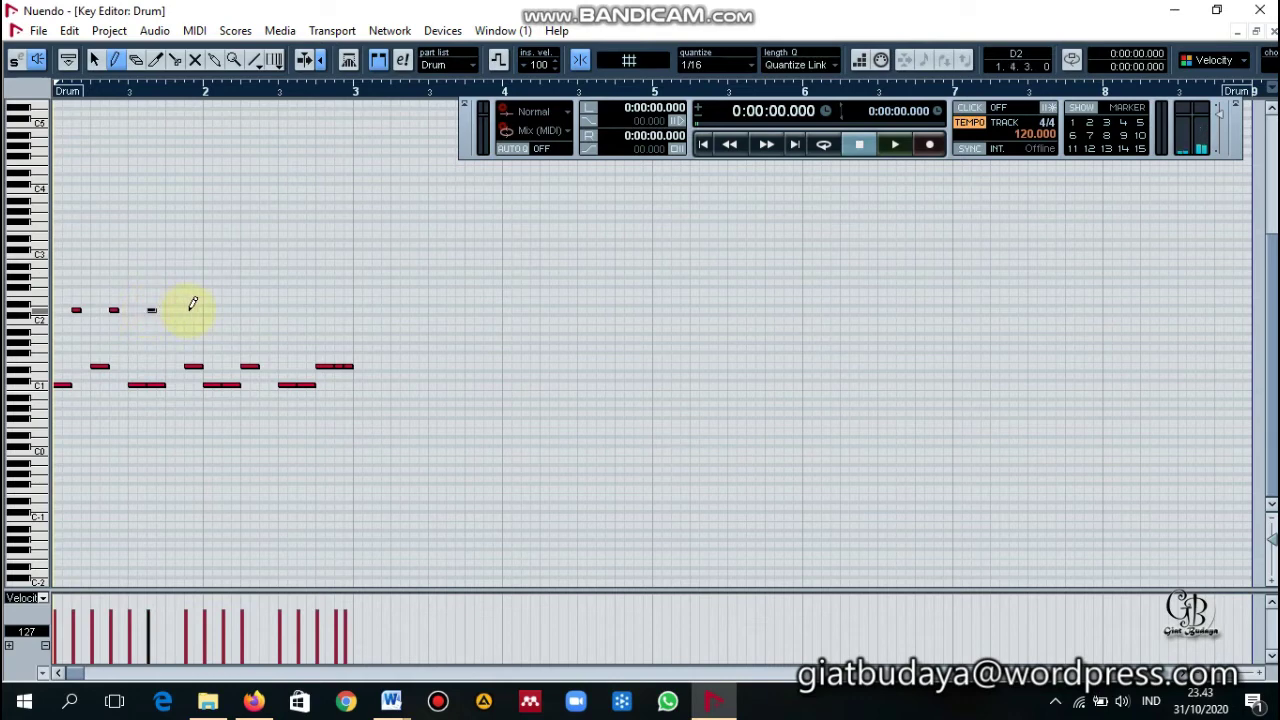
{"action": "left_click", "coordinate": [189, 309]}
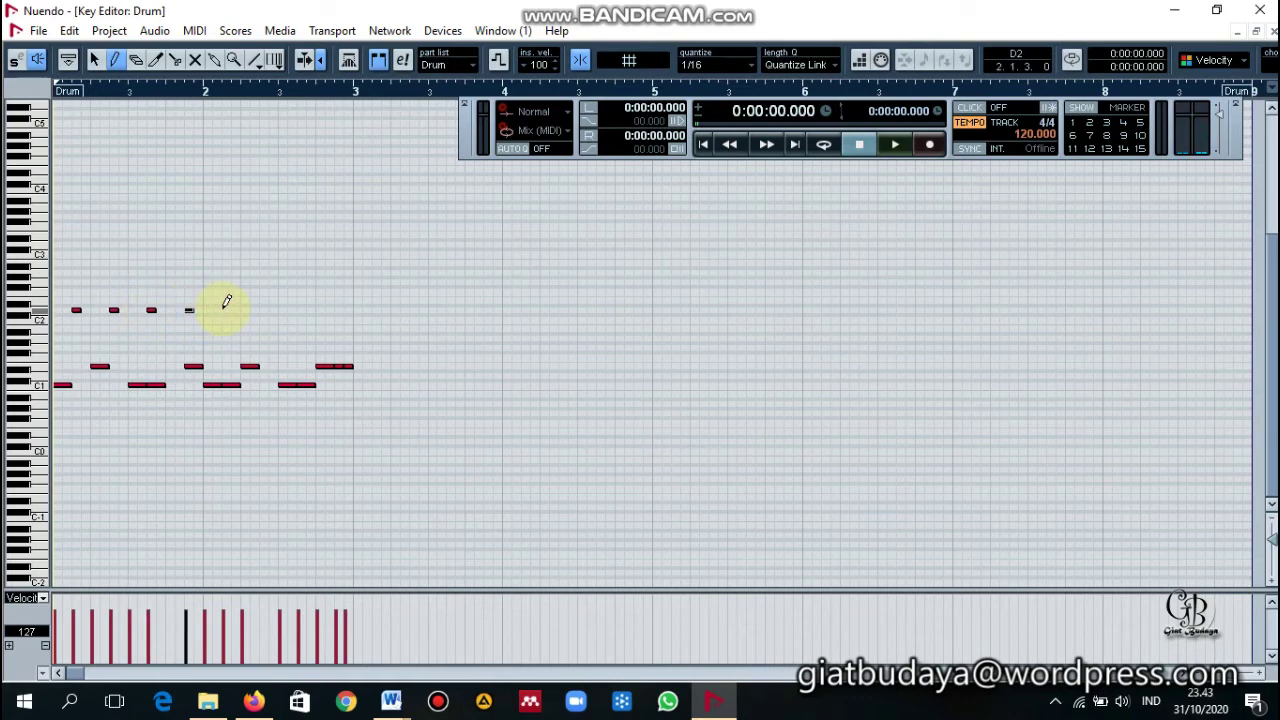
{"action": "left_click", "coordinate": [226, 309]}
{"action": "key", "text": "space"}
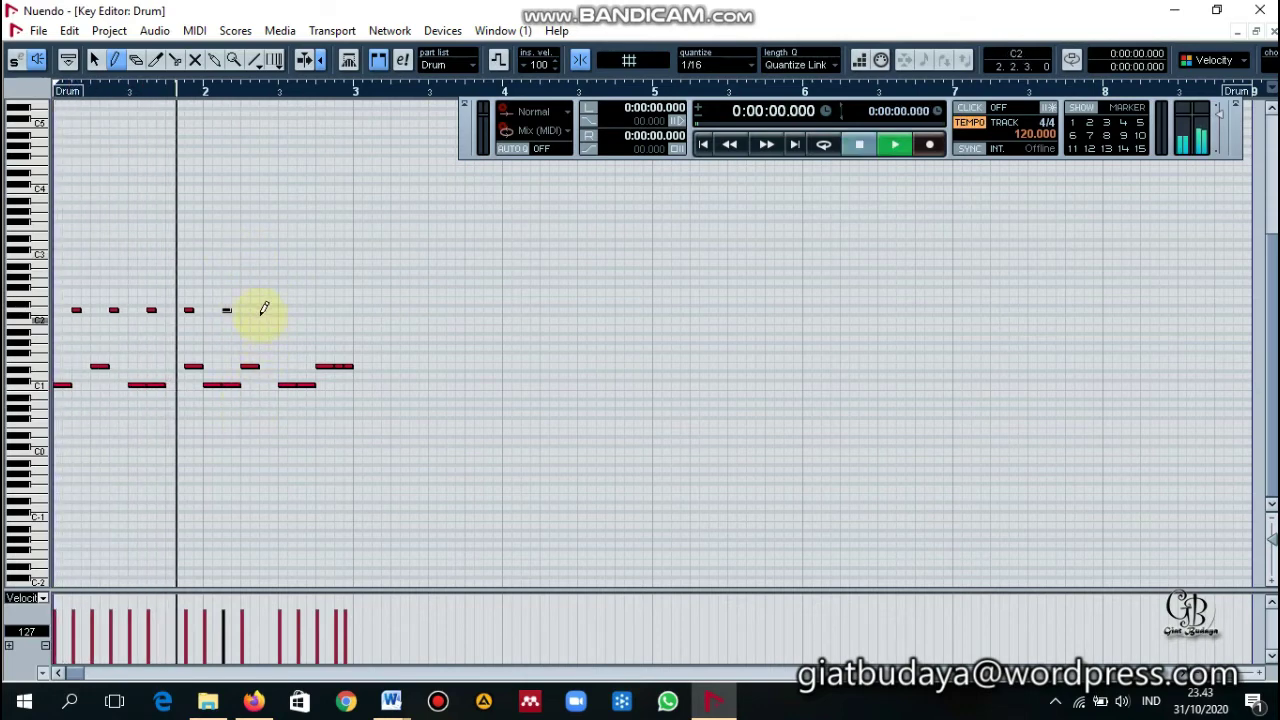
{"action": "key", "text": "space"}
- Add short D2 notes at 2.2.3, 2.3.3, 2.4.1 and 2.4.3, playing the pattern in between to check it
{"action": "left_click", "coordinate": [264, 309]}
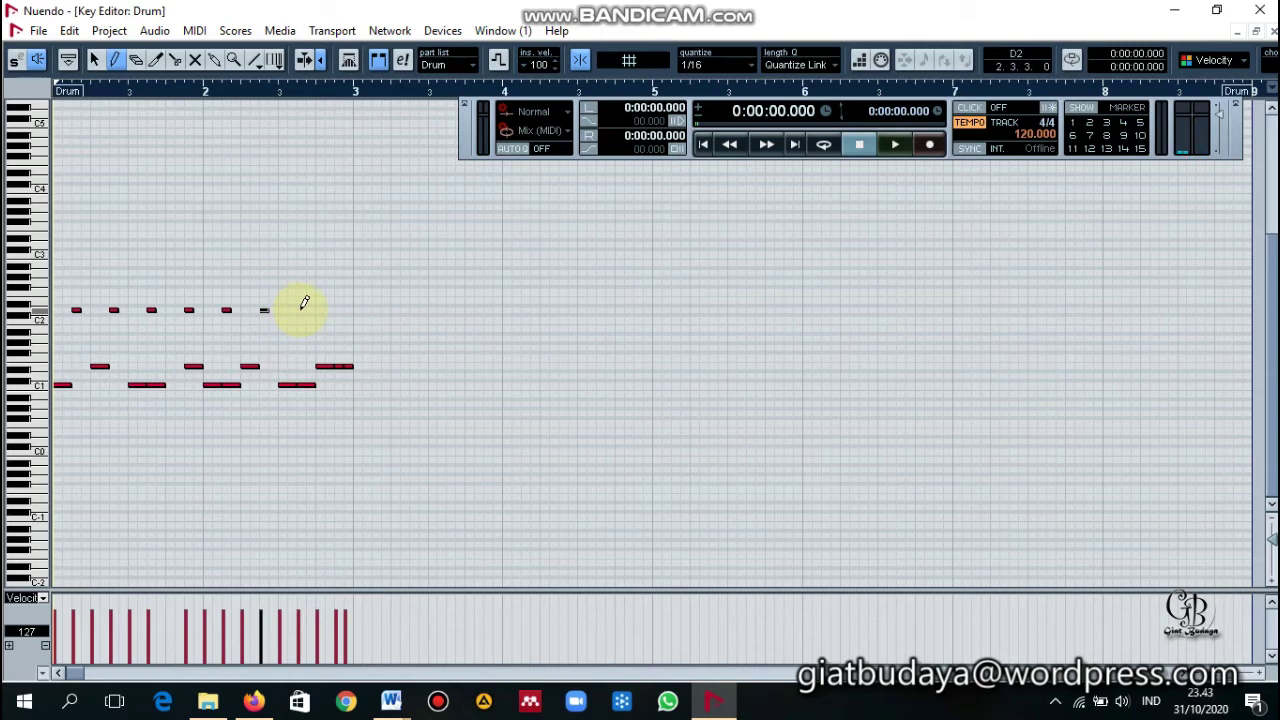
{"action": "left_click", "coordinate": [302, 309]}
{"action": "left_click", "coordinate": [321, 309]}
{"action": "key", "text": "space"}
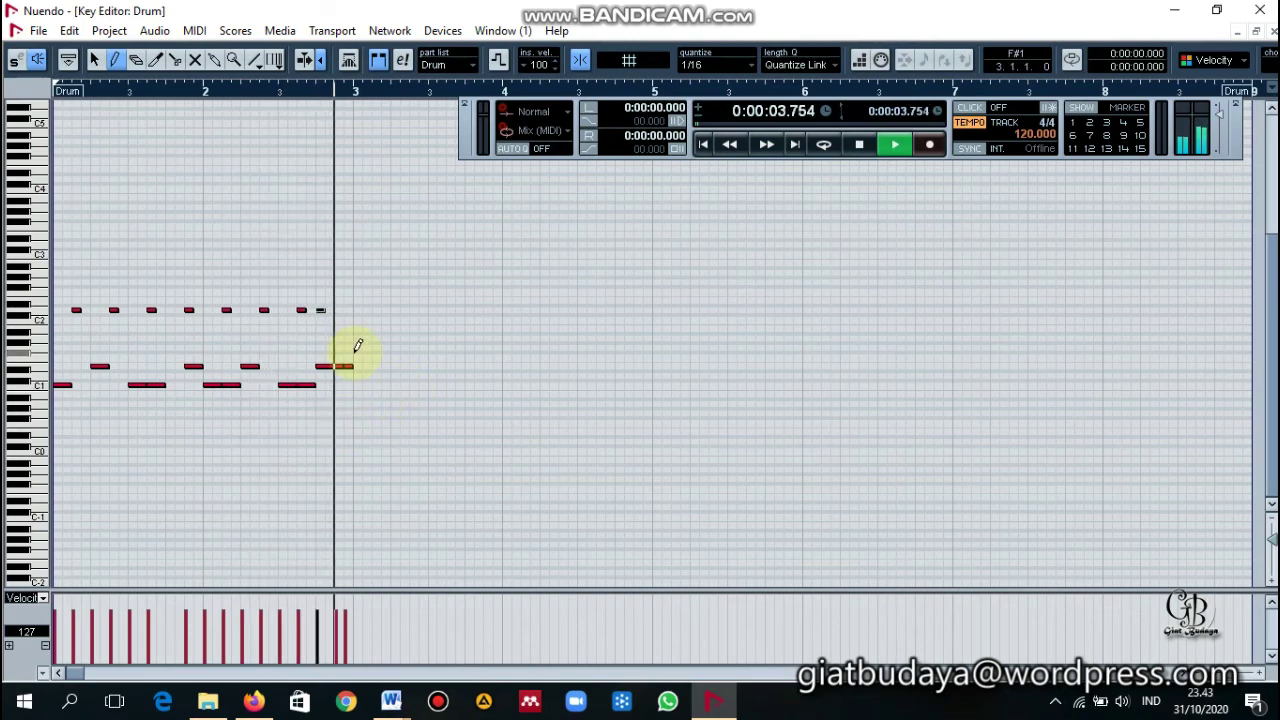
{"action": "key", "text": "space"}
{"action": "left_click", "coordinate": [340, 309]}
{"action": "key", "text": "space"}
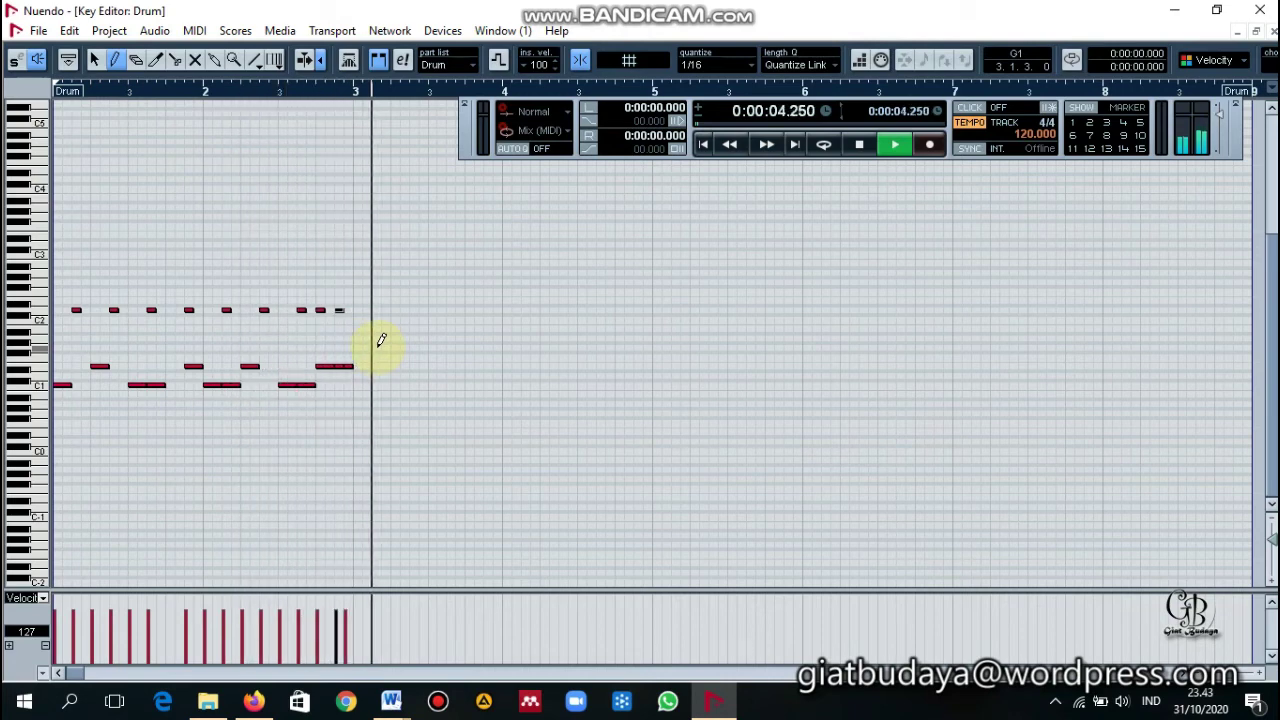
{"action": "key", "text": "space"}
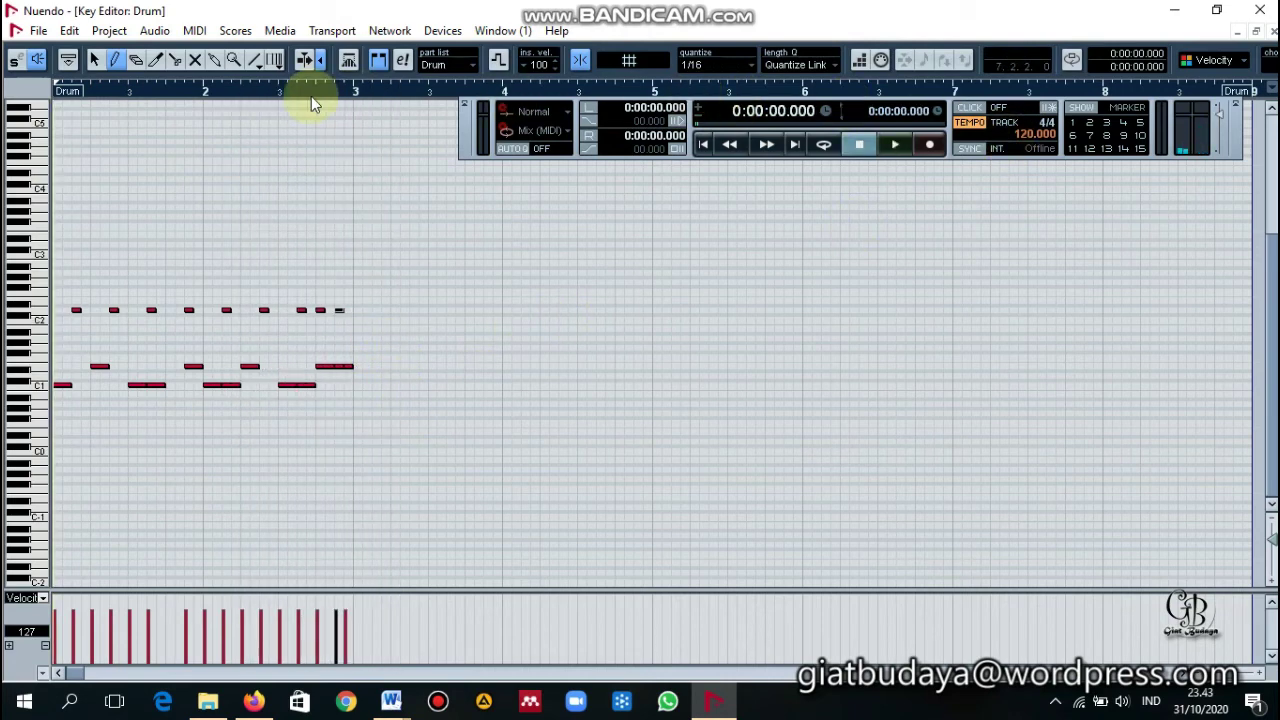
- Select all notes of the two-bar pattern and duplicate them three times to fill bars 3 to 8
{"action": "left_click", "coordinate": [98, 61]}
{"action": "left_click_drag", "start_coordinate": [445, 449], "coordinate": [58, 269]}
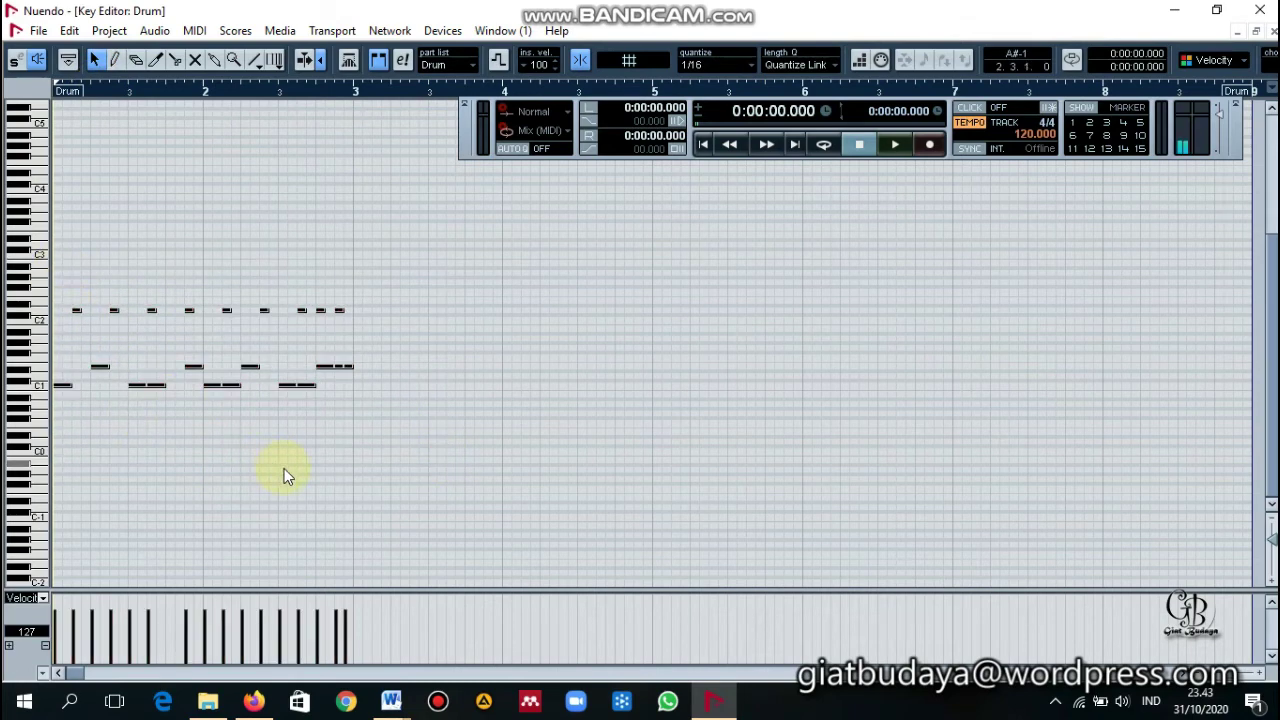
{"action": "left_click", "coordinate": [330, 463]}
{"action": "left_click_drag", "start_coordinate": [405, 415], "coordinate": [61, 298]}
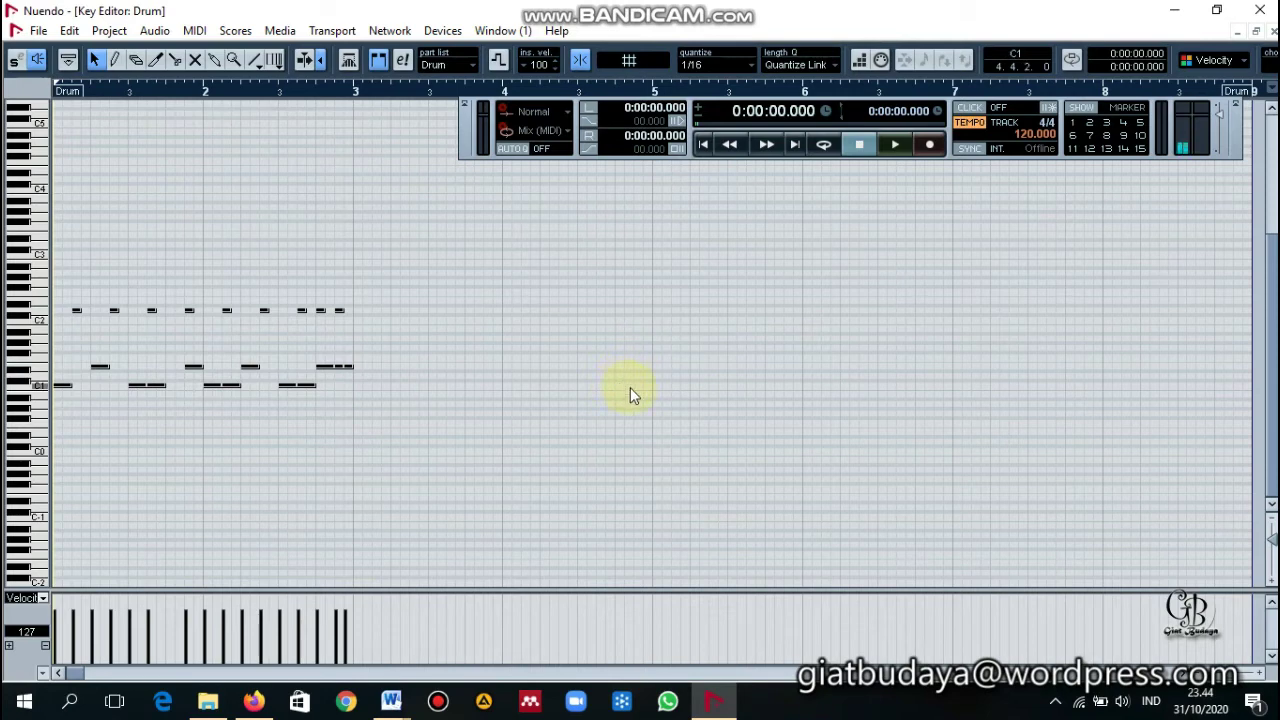
{"action": "key", "text": "ctrl+a"}
{"action": "key", "text": "ctrl+d"}
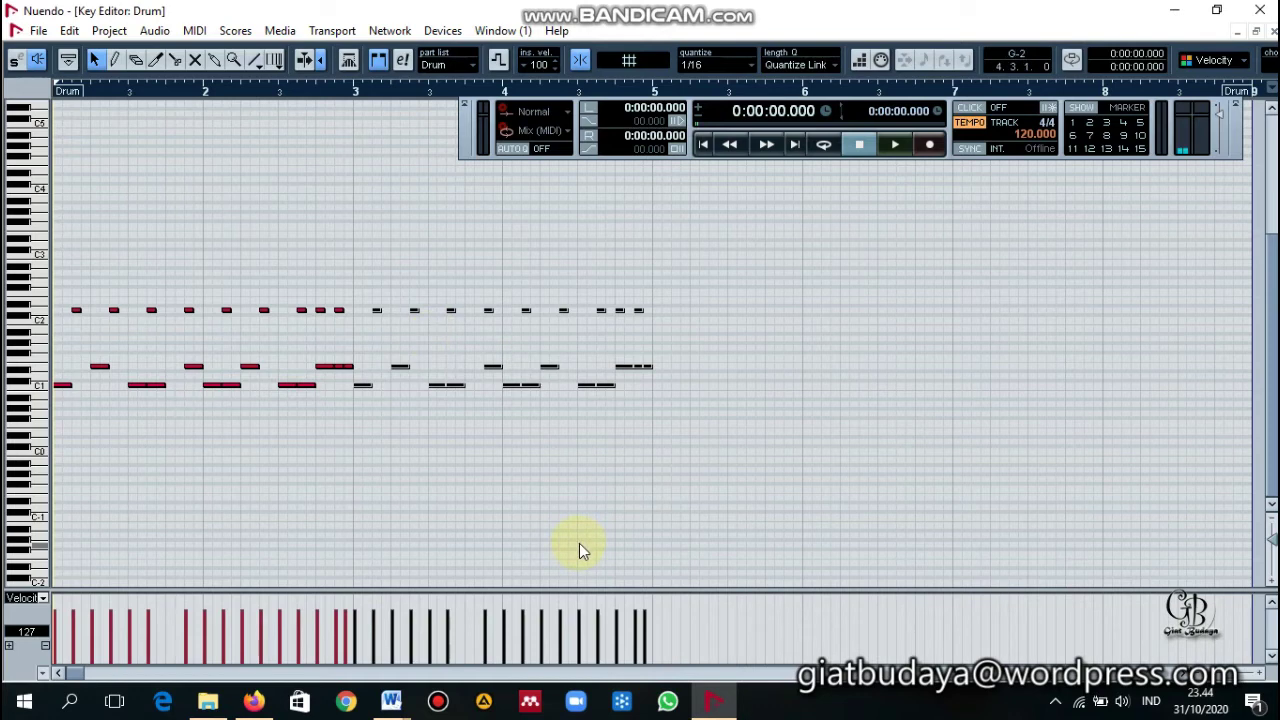
{"action": "key", "text": "ctrl+d"}
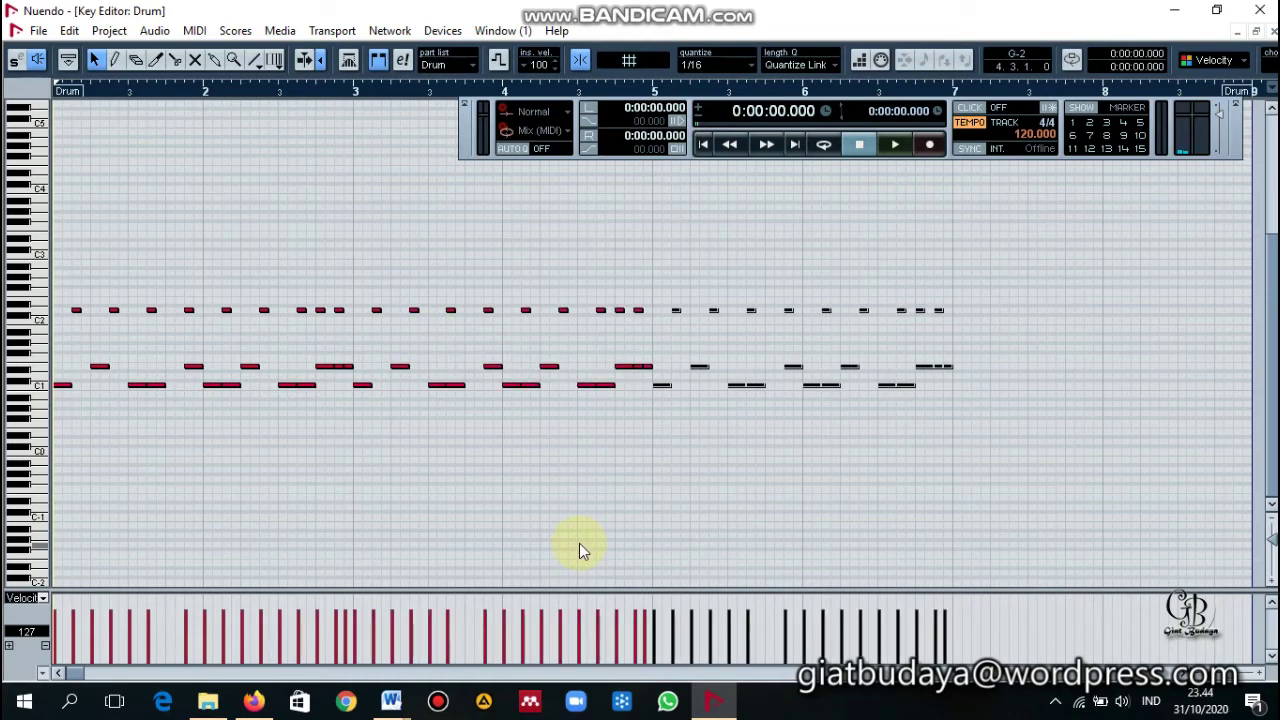
{"action": "key", "text": "ctrl+d"}
- Play back the eight-bar drum pattern from start to end and stop playback
{"action": "key", "text": "space"}
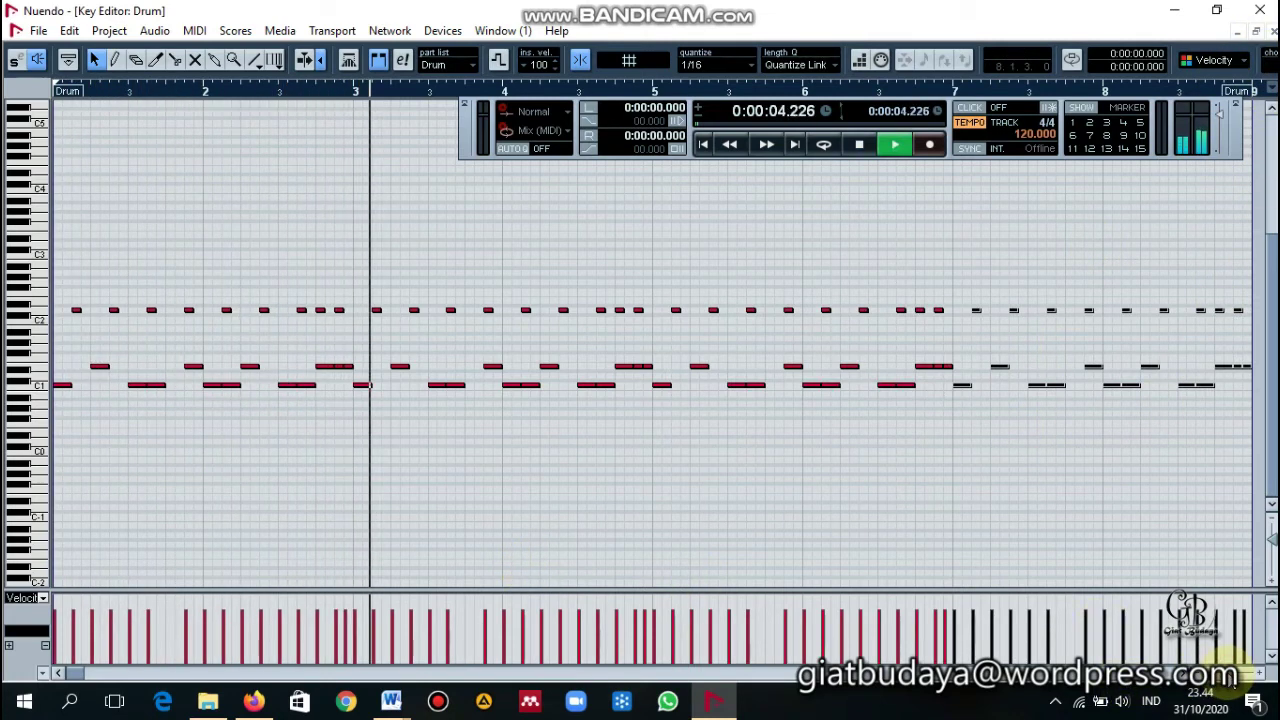
{"action": "key", "text": "g"}
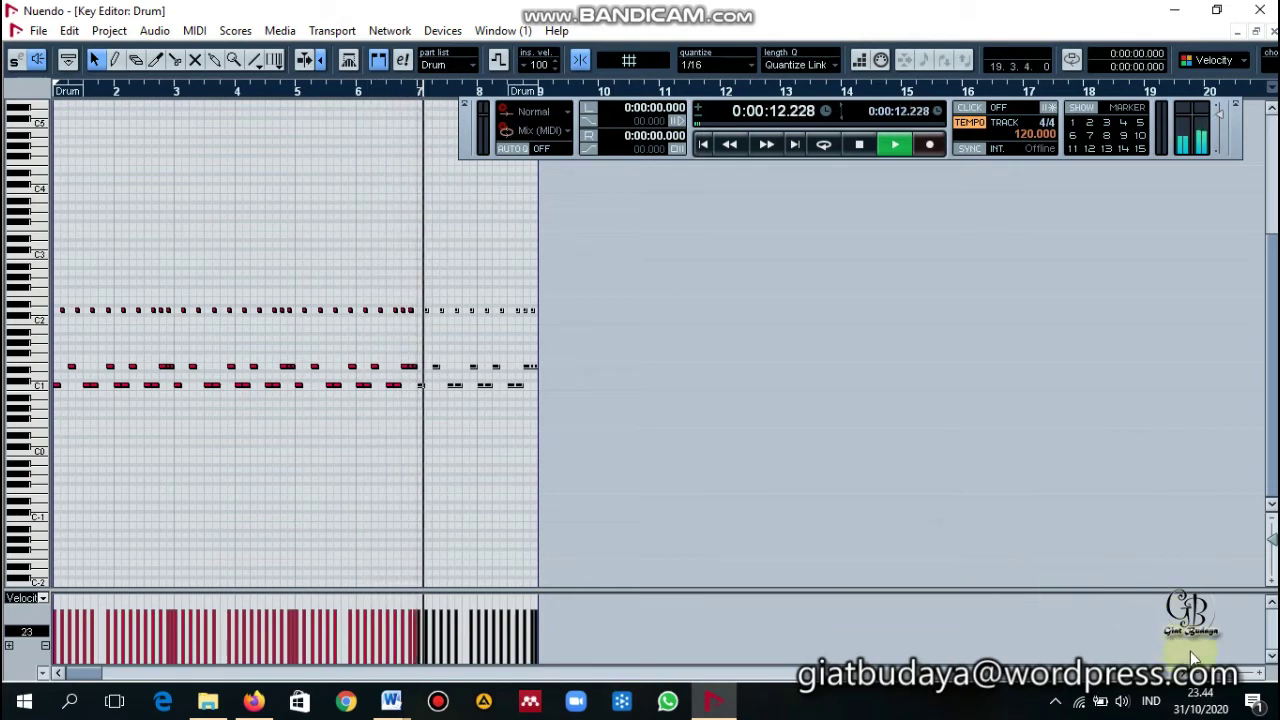
{"action": "key", "text": "h"}
{"action": "key", "text": "h"}
{"action": "key", "text": "h"}
{"action": "key", "text": "g"}
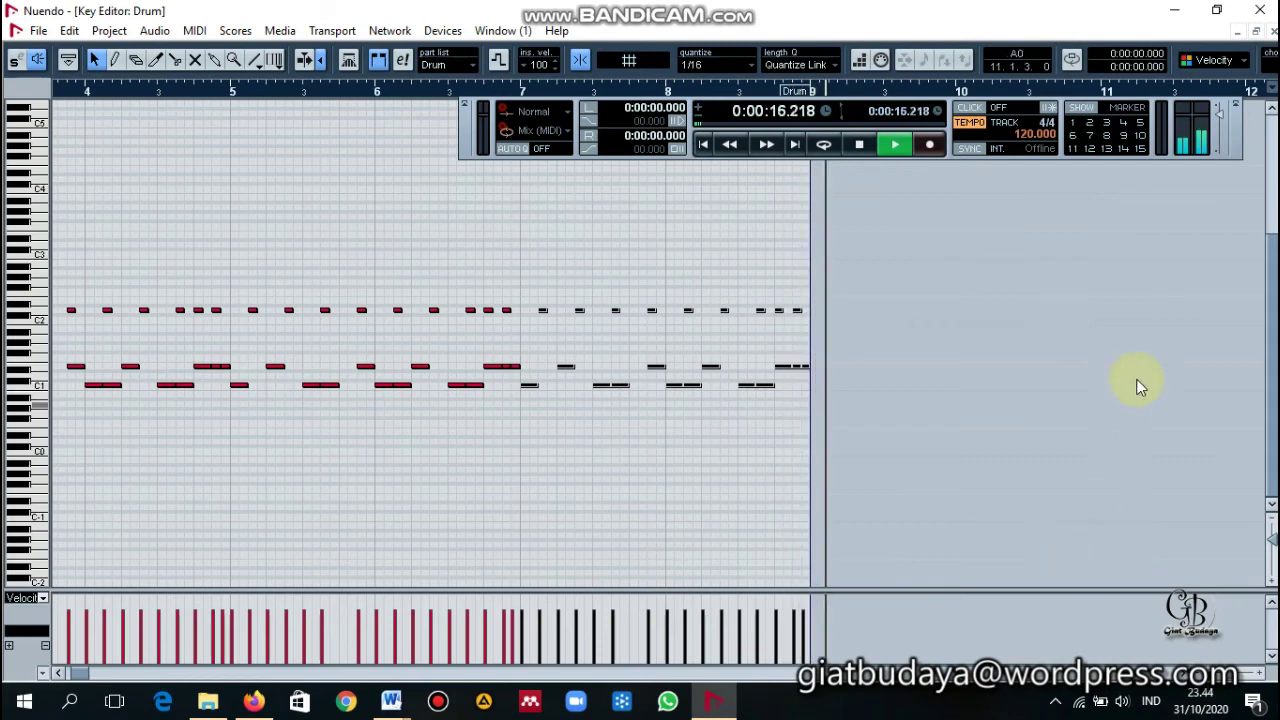
{"action": "key", "text": "space"}
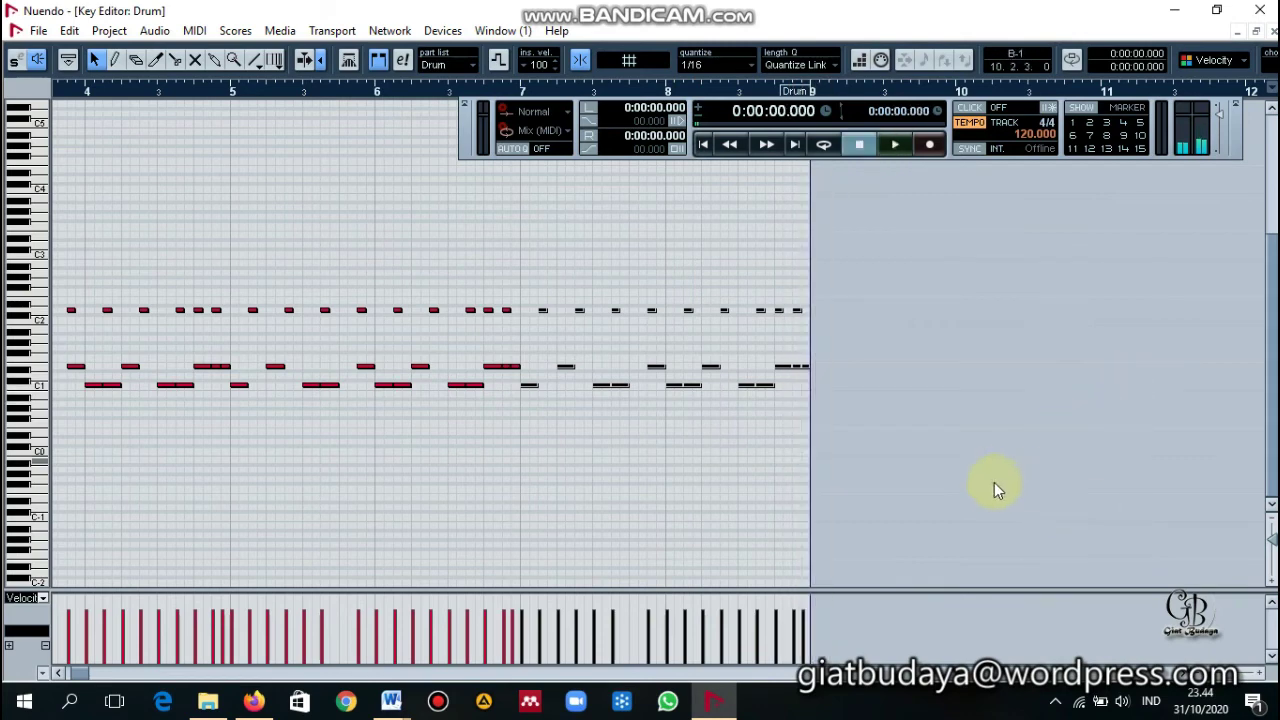
- Hide the Transport panel, deselect the notes and close the Key Editor to return to the project window
{"action": "left_click", "coordinate": [1235, 104]}
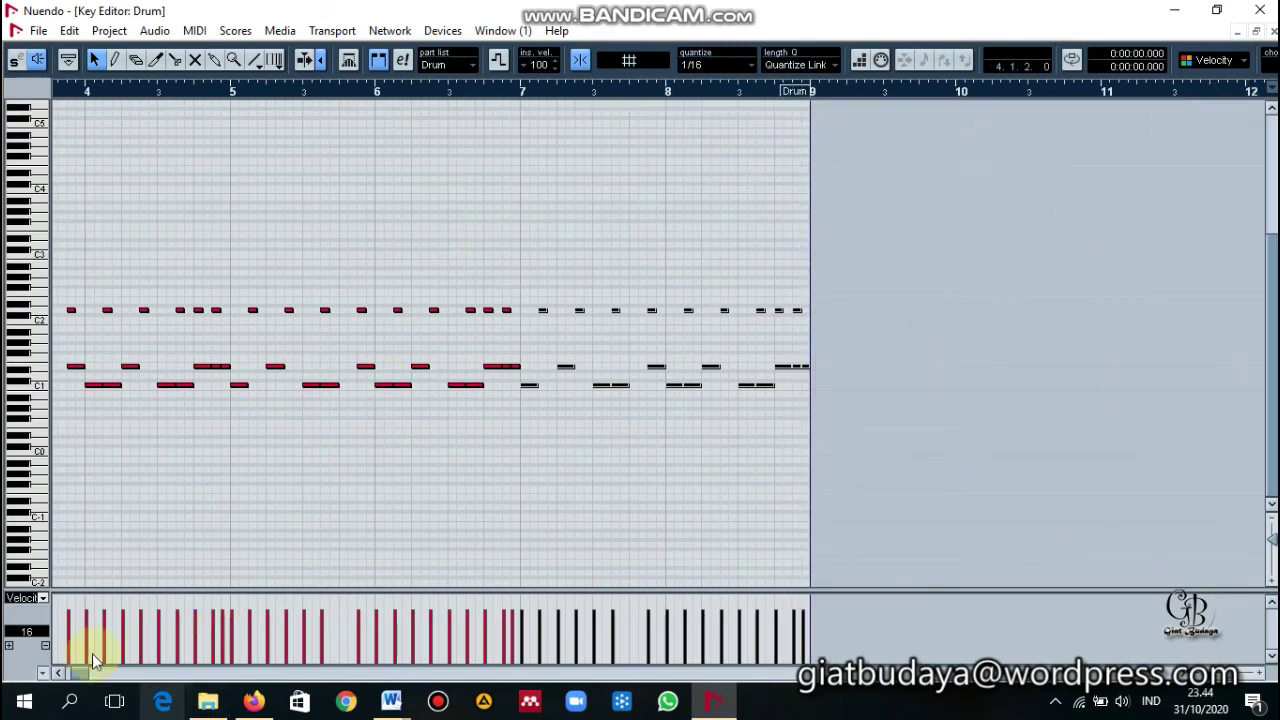
{"action": "left_click_drag", "start_coordinate": [86, 672], "coordinate": [80, 672]}
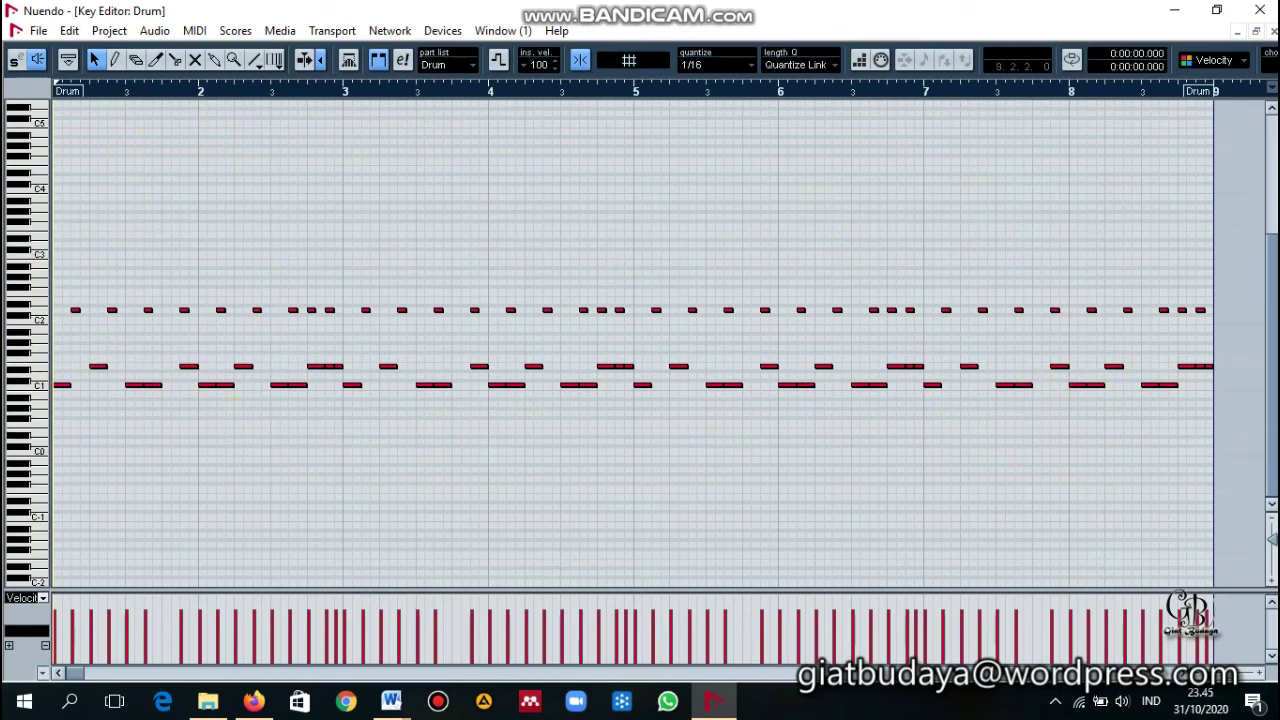
{"action": "left_click", "coordinate": [1082, 386]}
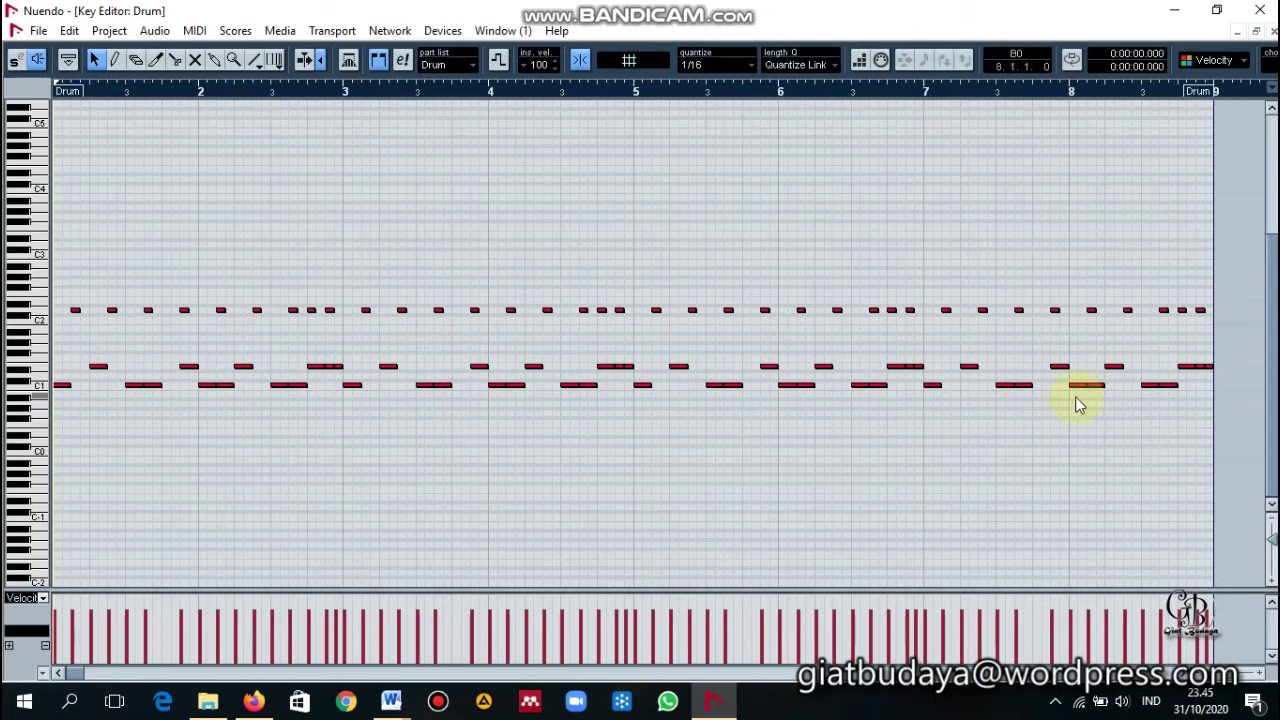
{"action": "left_click", "coordinate": [1274, 31]}
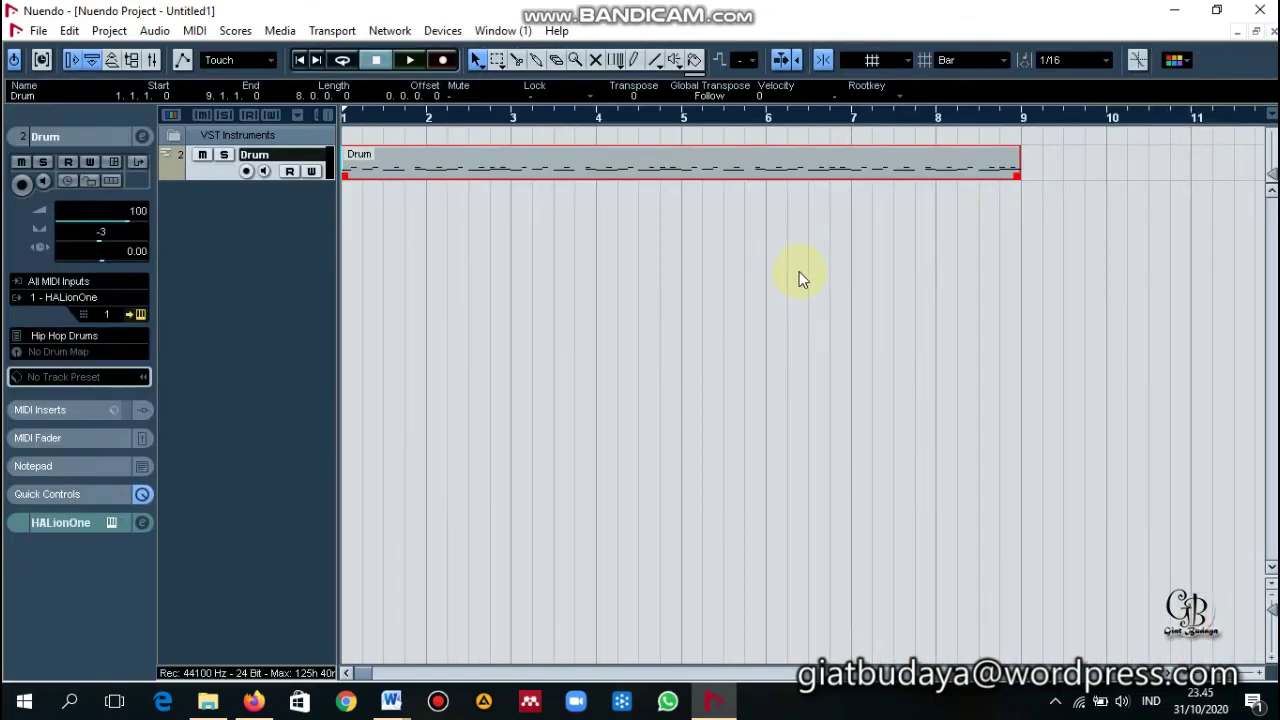
{"action": "right_click", "coordinate": [248, 205]}
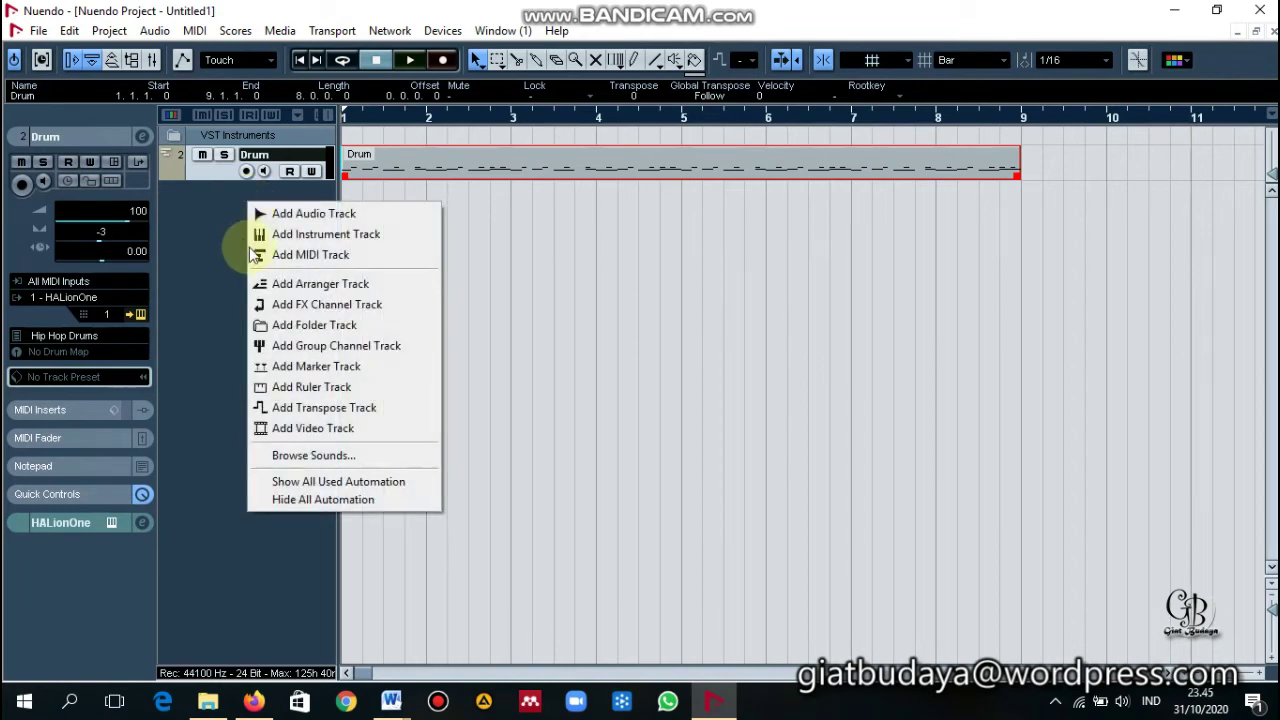
{"action": "left_click", "coordinate": [189, 229]}
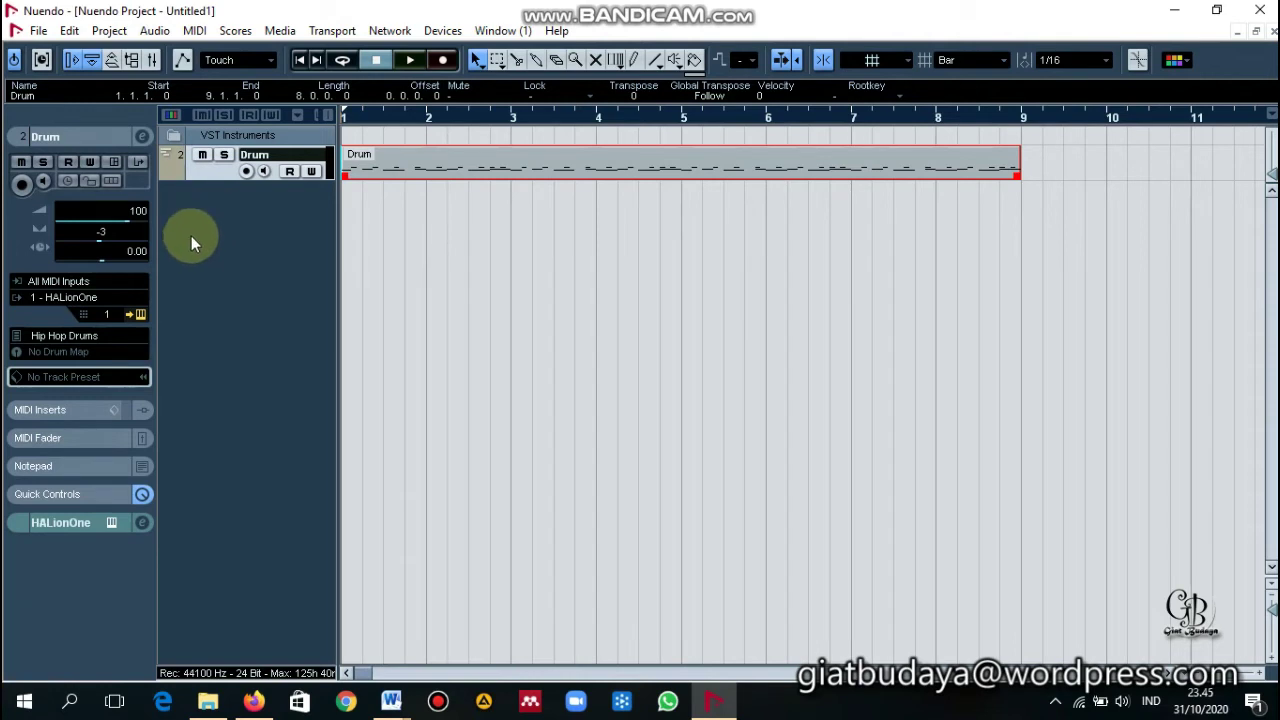
- Add HALionOne as the second VST instrument and create a MIDI track assigned to it
{"action": "left_click", "coordinate": [443, 31]}
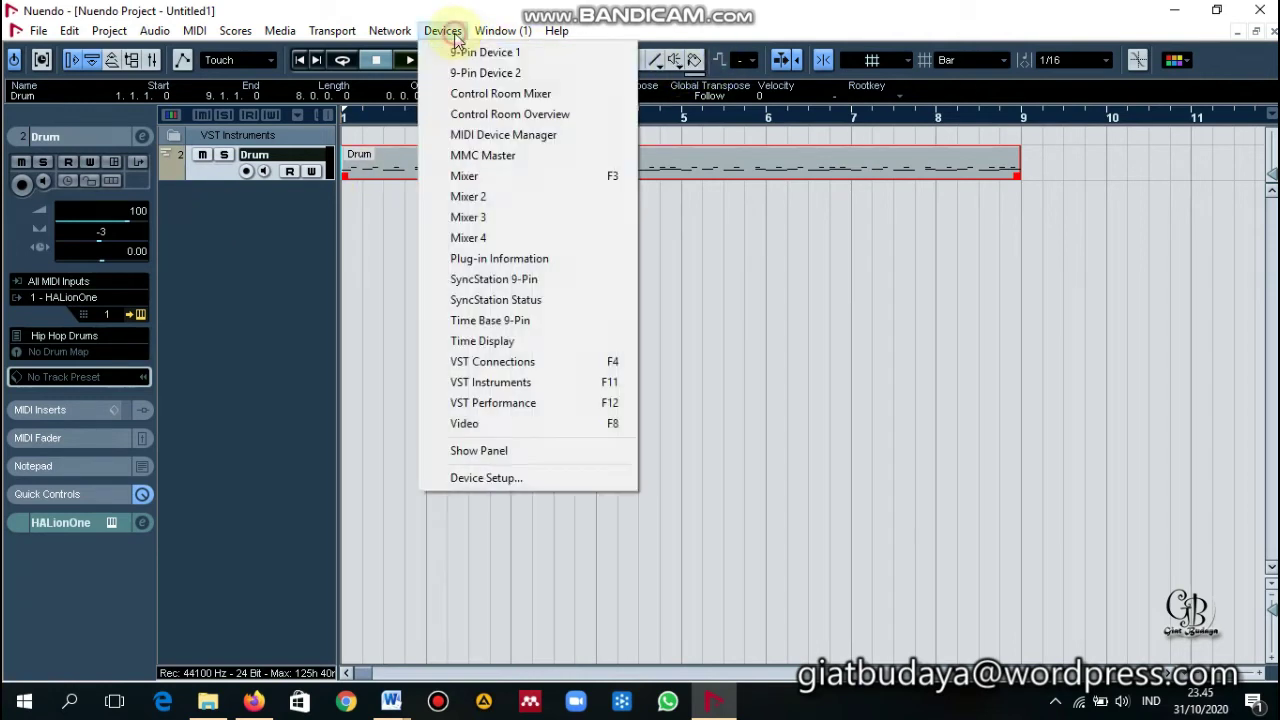
{"action": "left_click", "coordinate": [536, 385]}
{"action": "left_click", "coordinate": [510, 220]}
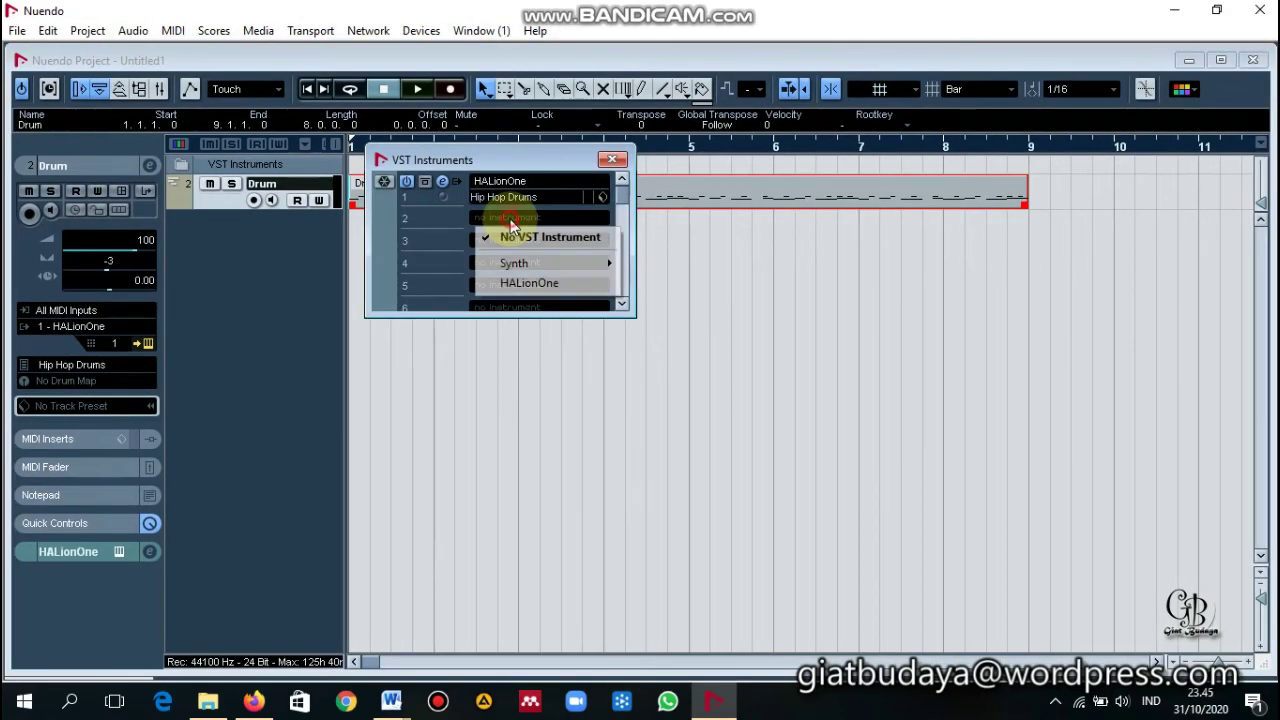
{"action": "left_click", "coordinate": [554, 282]}
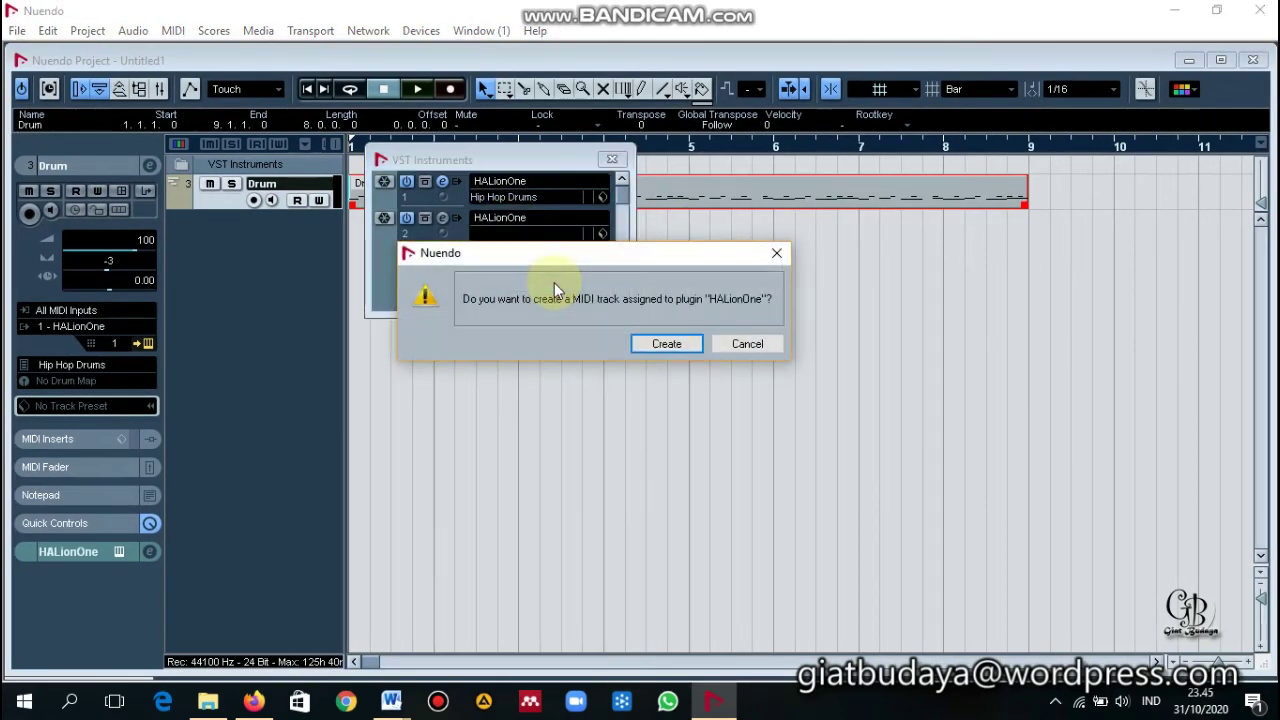
{"action": "left_click", "coordinate": [675, 345]}
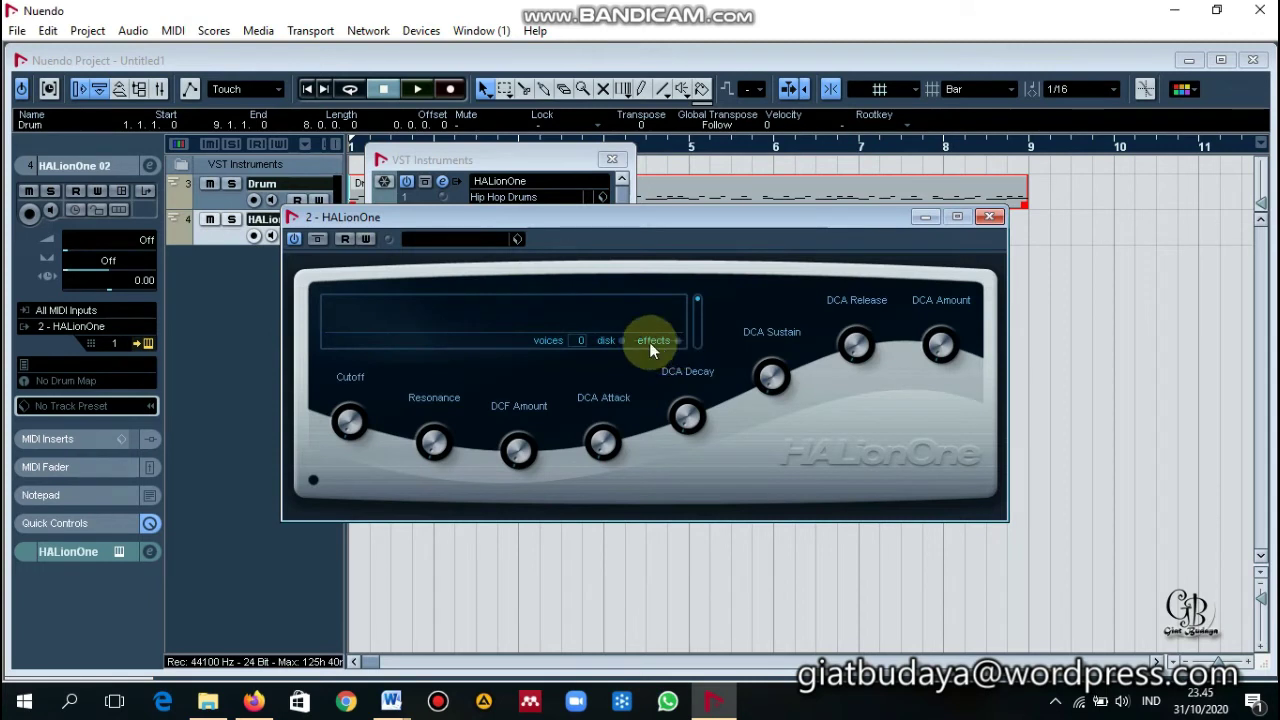
- Search the second HALionOne's presets for "bass" and load the Pick Bass preset
{"action": "left_click", "coordinate": [467, 240]}
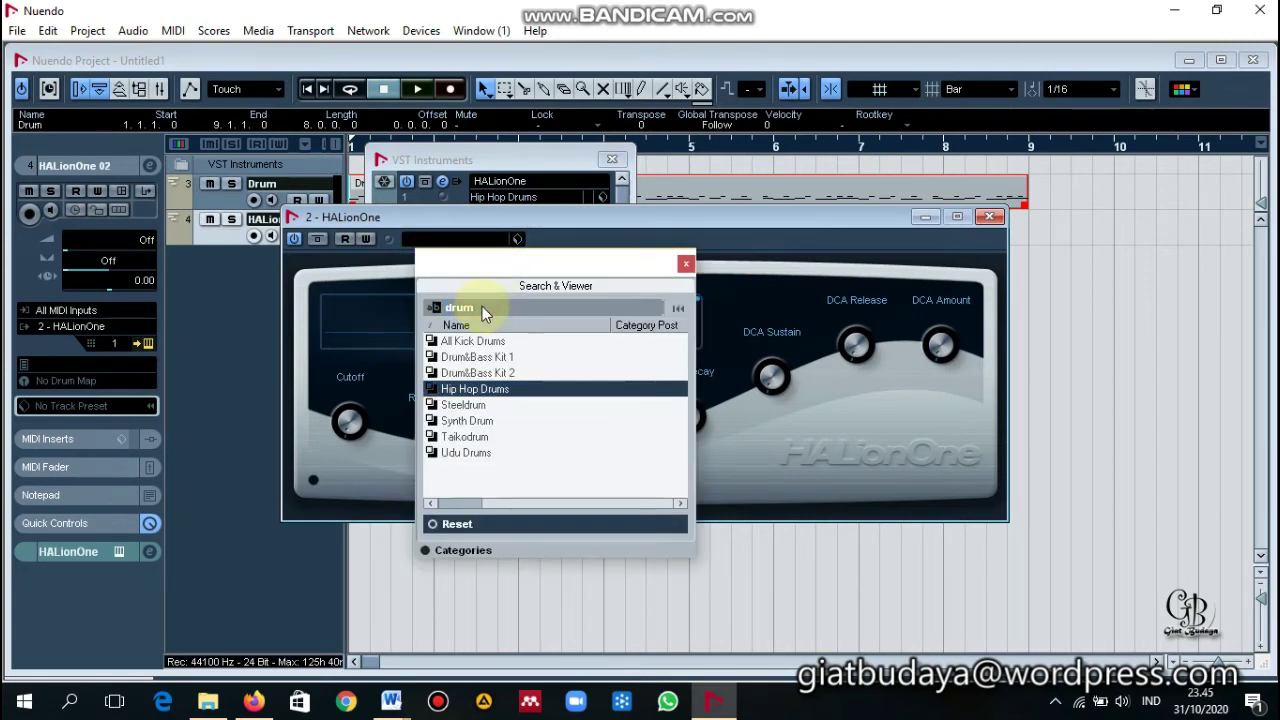
{"action": "key", "text": "BackSpace"}
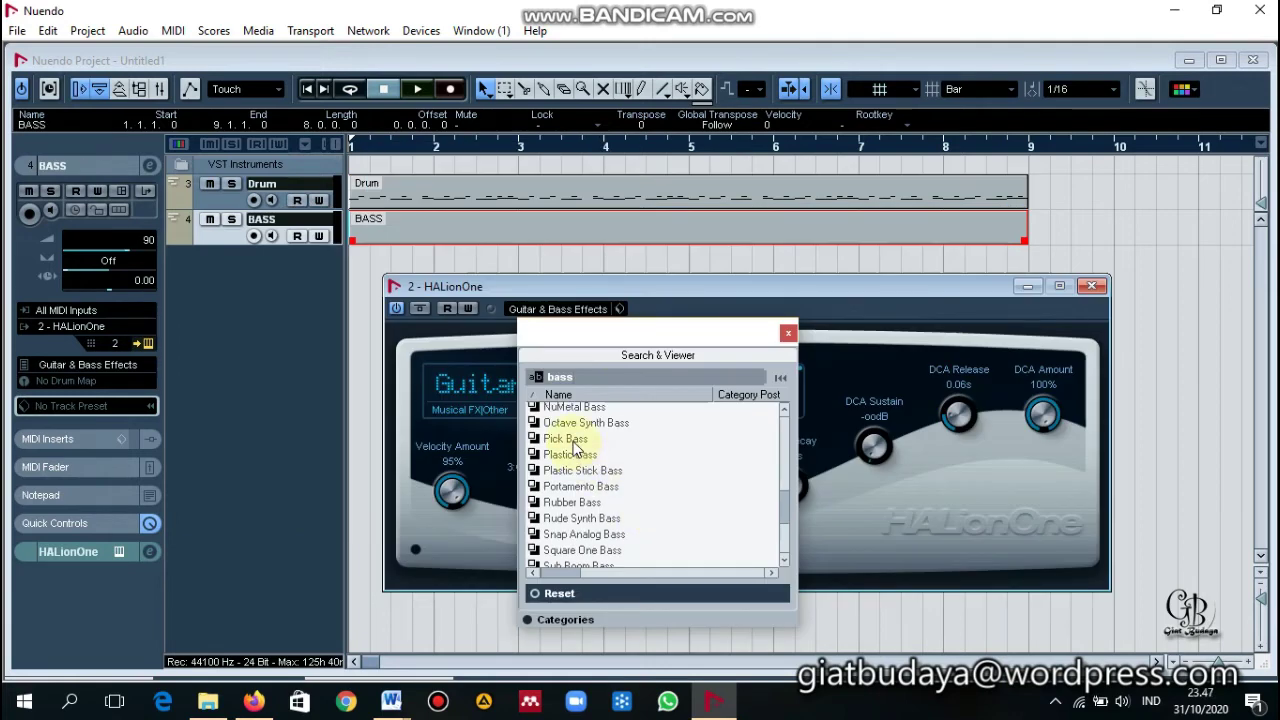
{"action": "double_click", "coordinate": [574, 441]}
- Open the BASS part in the Key Editor and audition low notes on its keyboard
{"action": "double_click", "coordinate": [415, 239]}
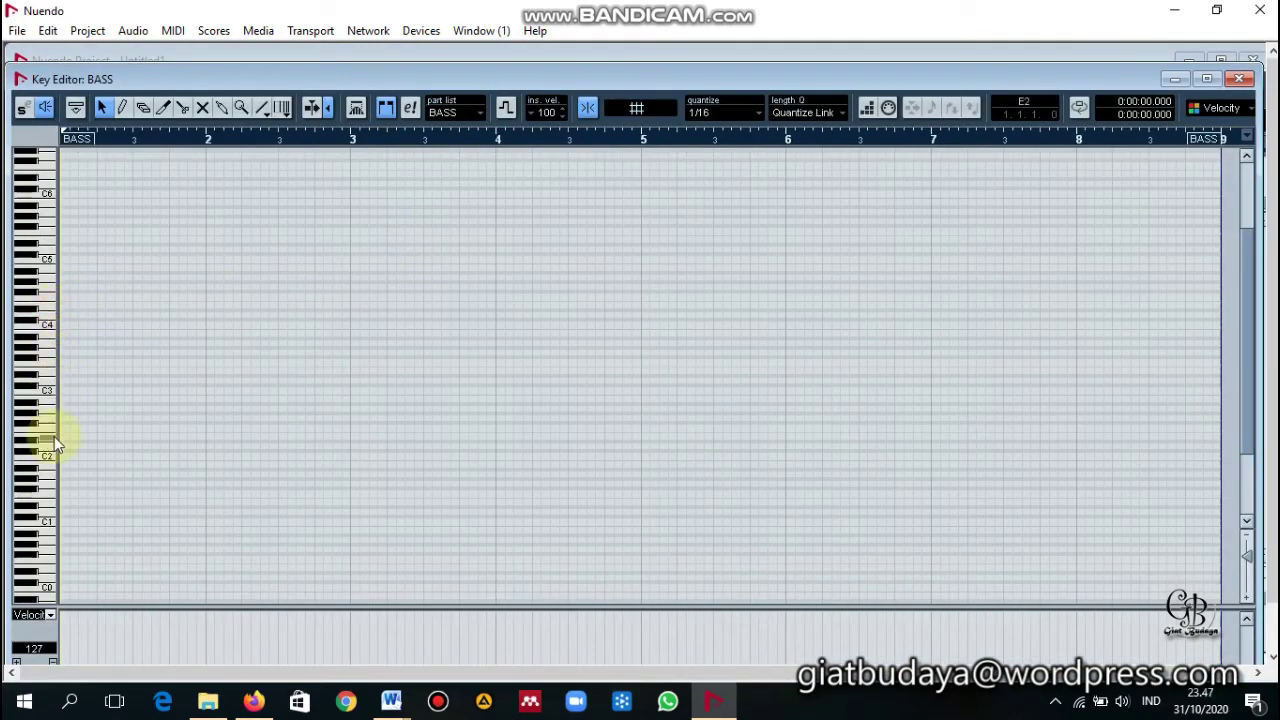
{"action": "scroll", "coordinate": [61, 535], "scroll_direction": "down", "scroll_amount": 3}
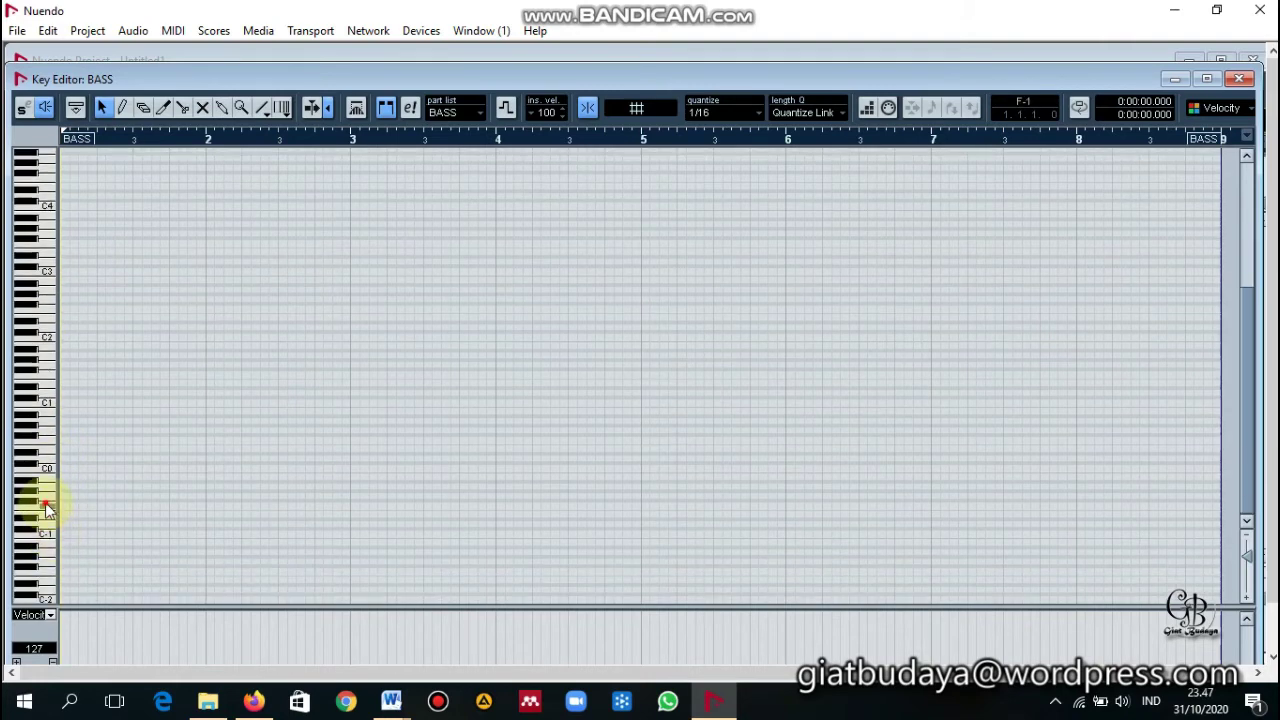
{"action": "left_click", "coordinate": [42, 424]}
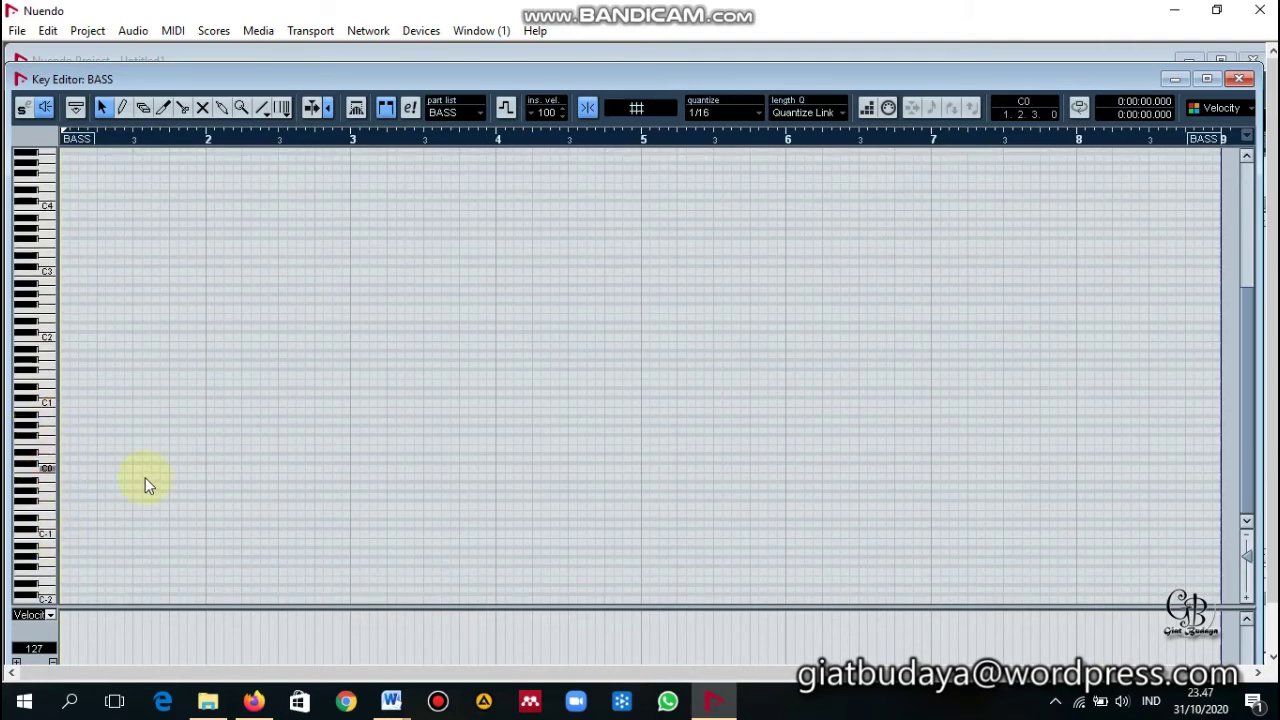
{"action": "key", "text": "space"}
{"action": "key", "text": "space"}
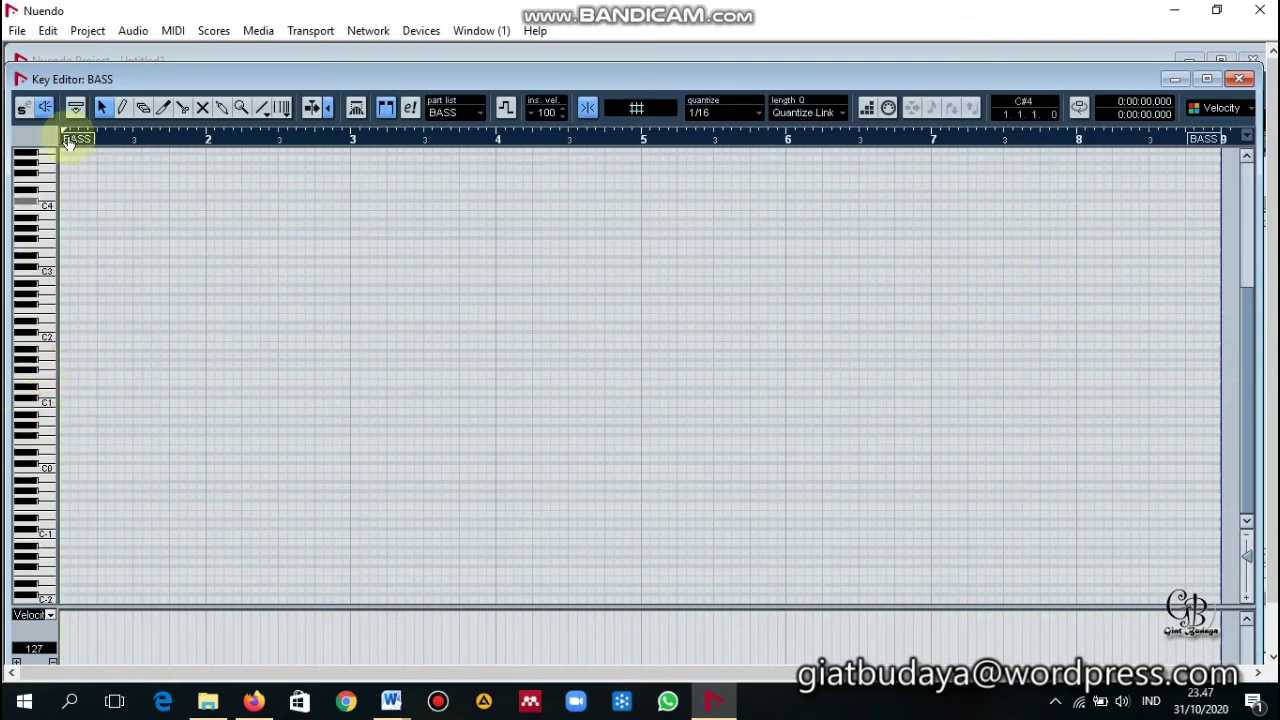
- Draw 1/16 bass notes in bar 1 with the Pencil: E1 at 1.1.1 and 1.2.1, E2 at 1.1.3 and 1.2.3
{"action": "left_click", "coordinate": [122, 107]}
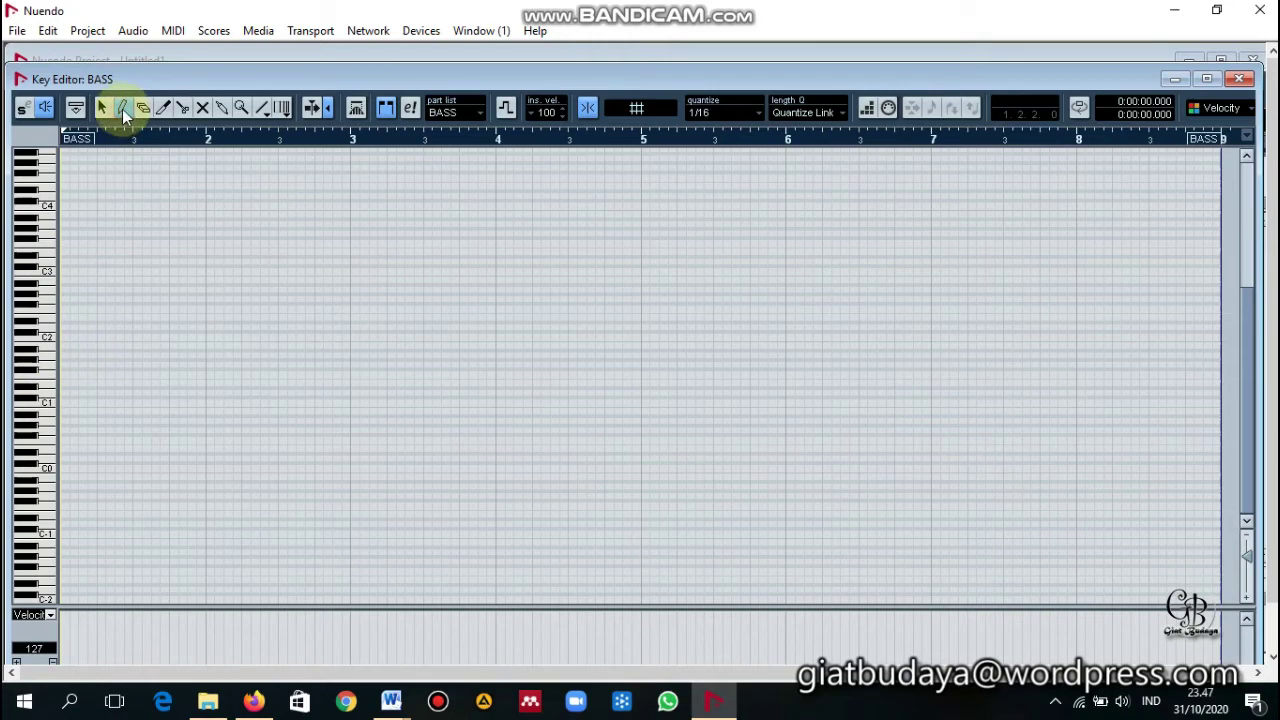
{"action": "left_click", "coordinate": [66, 397]}
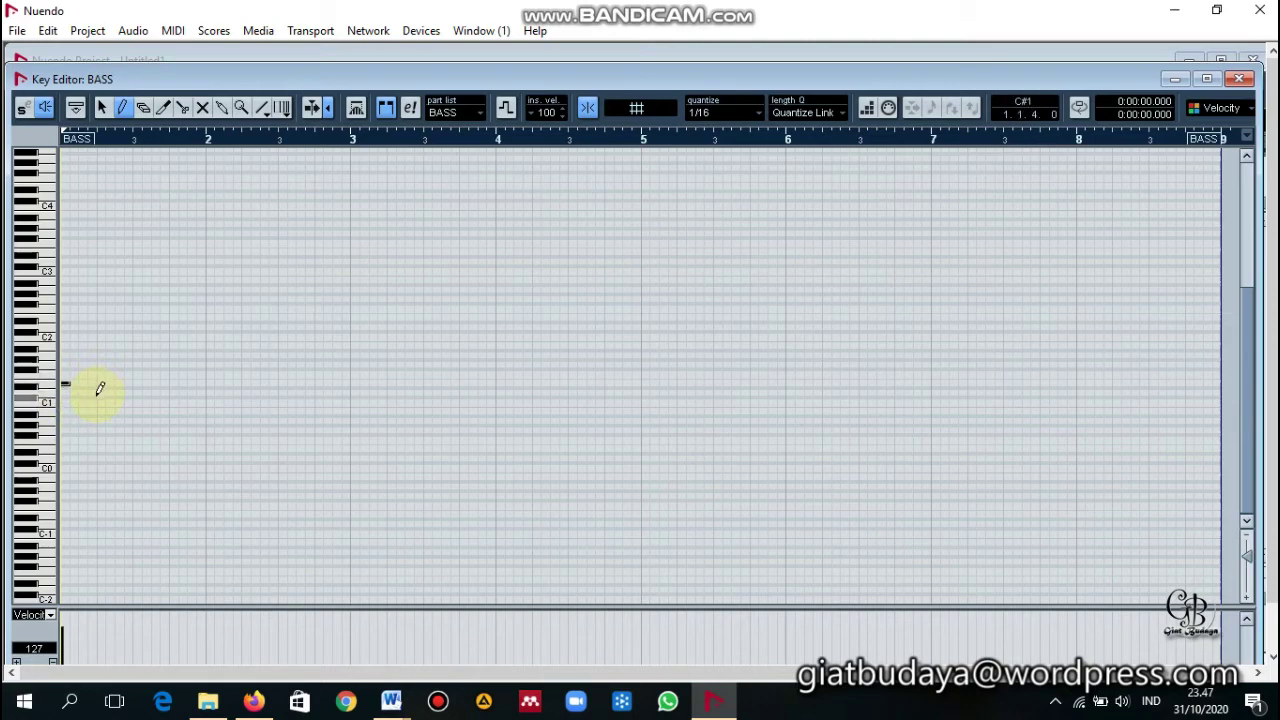
{"action": "key", "text": "space"}
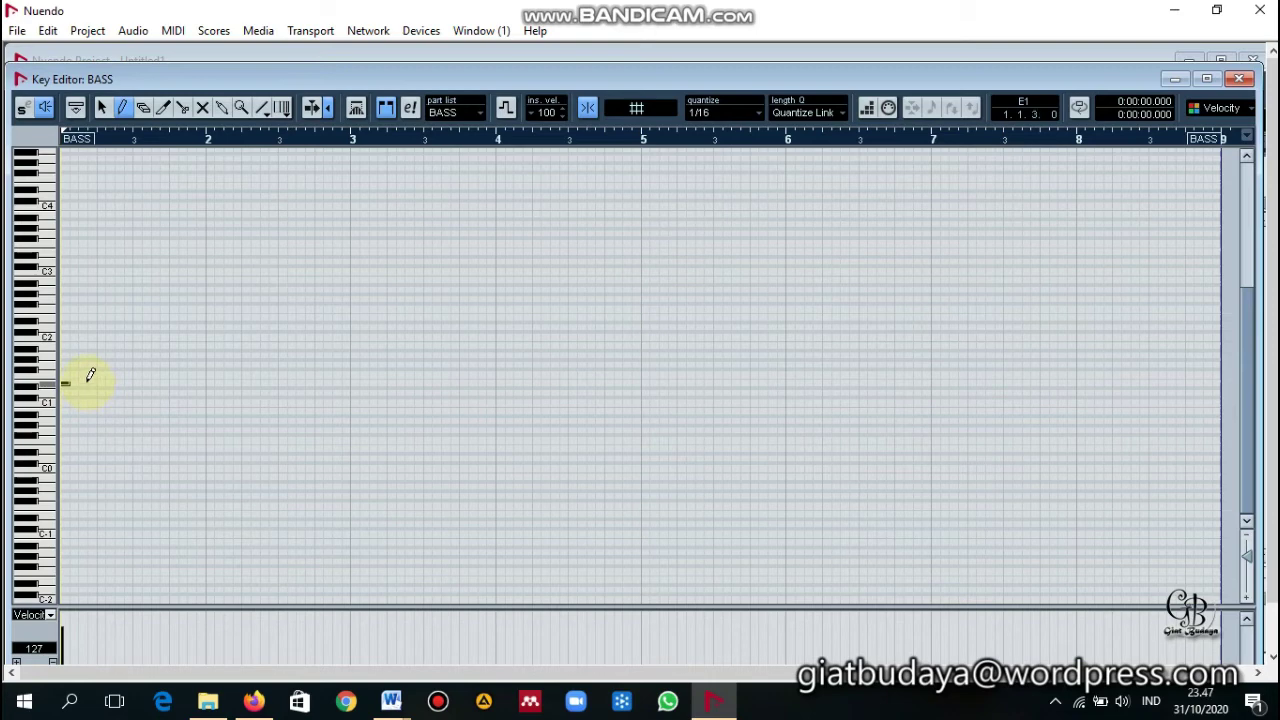
{"action": "left_click", "coordinate": [82, 317]}
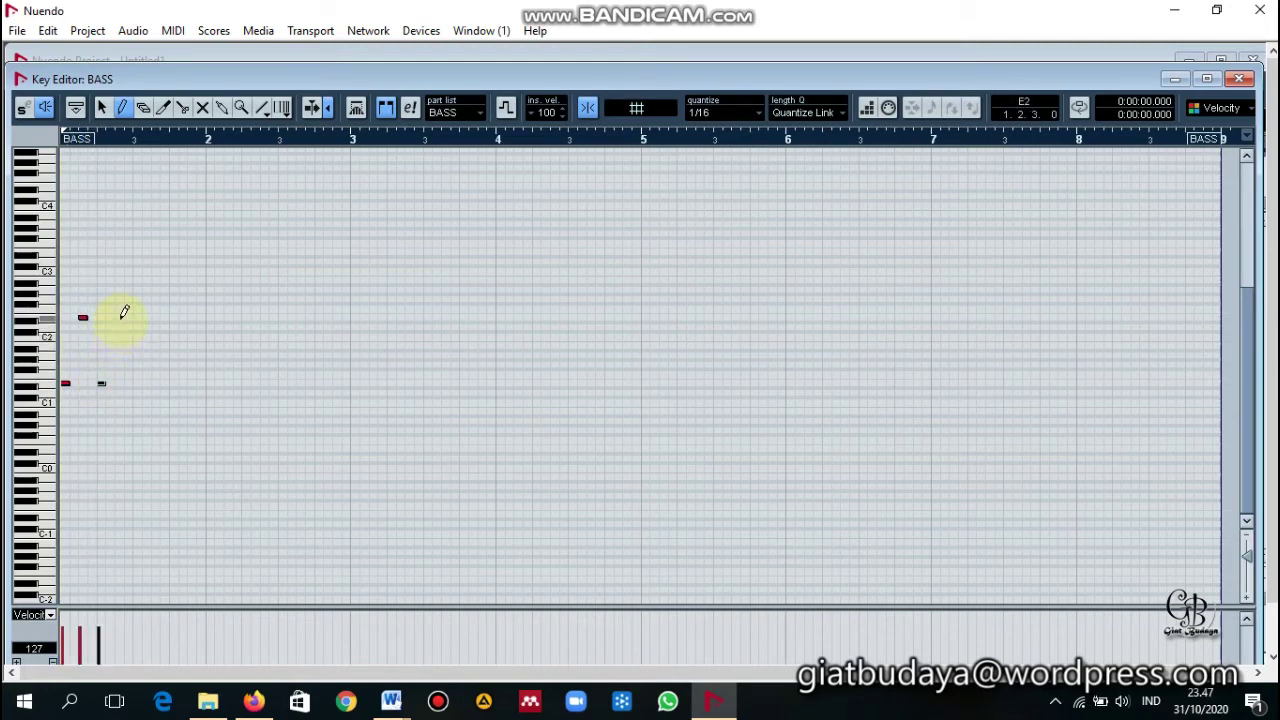
{"action": "left_click", "coordinate": [120, 317]}
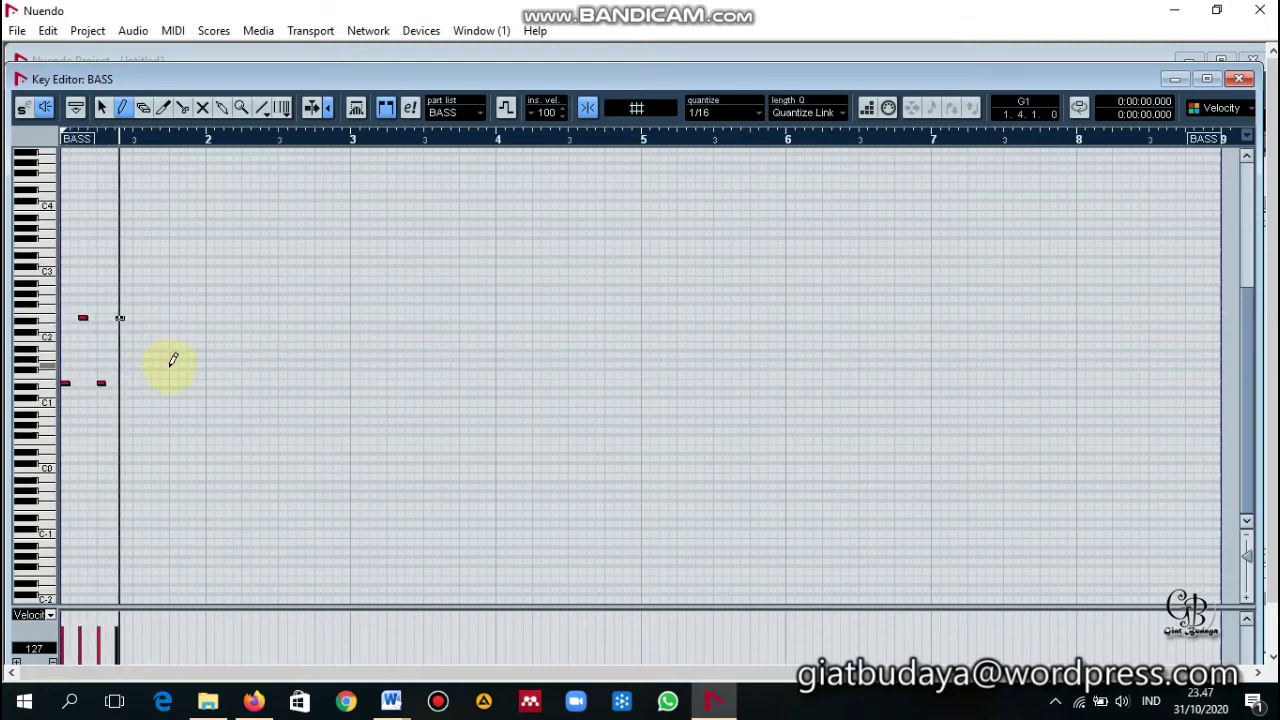
- Add E1 notes at 1.3.1 and 1.4.1 and E2 notes at 1.3.3 and 1.4.3, playing the bar to check it
{"action": "left_click", "coordinate": [138, 382]}
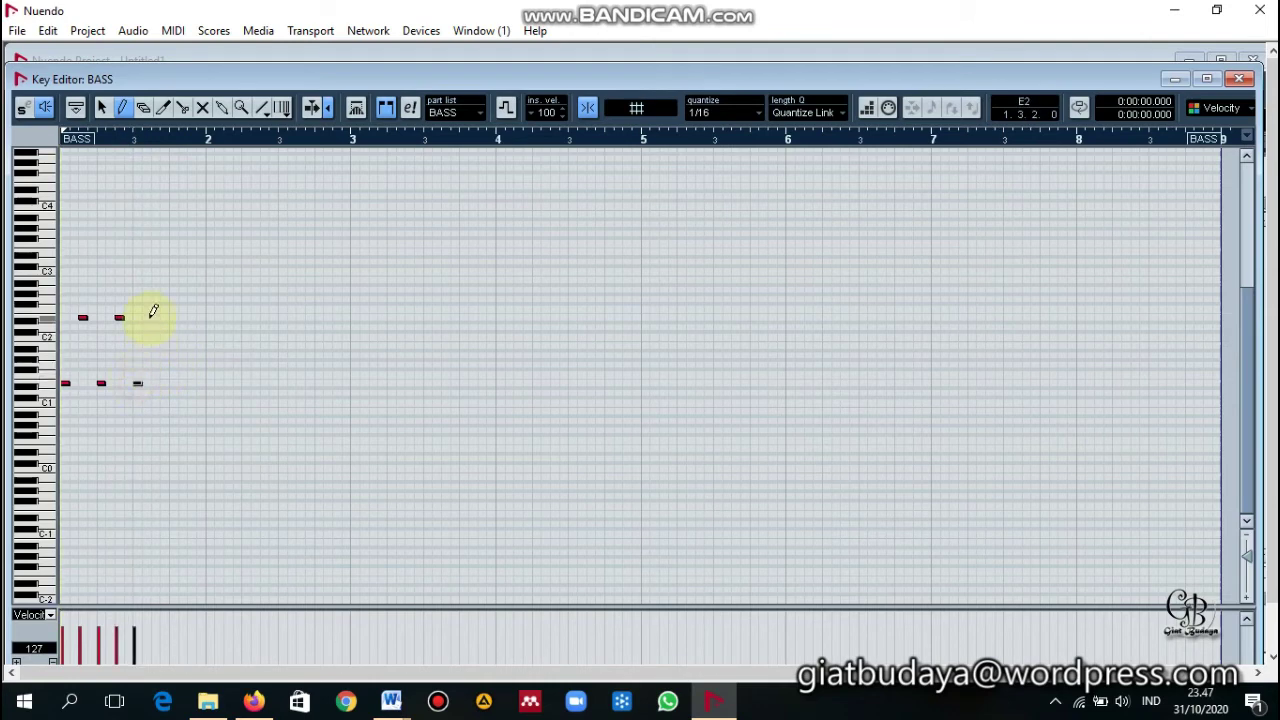
{"action": "left_click", "coordinate": [156, 317]}
{"action": "left_click", "coordinate": [174, 382]}
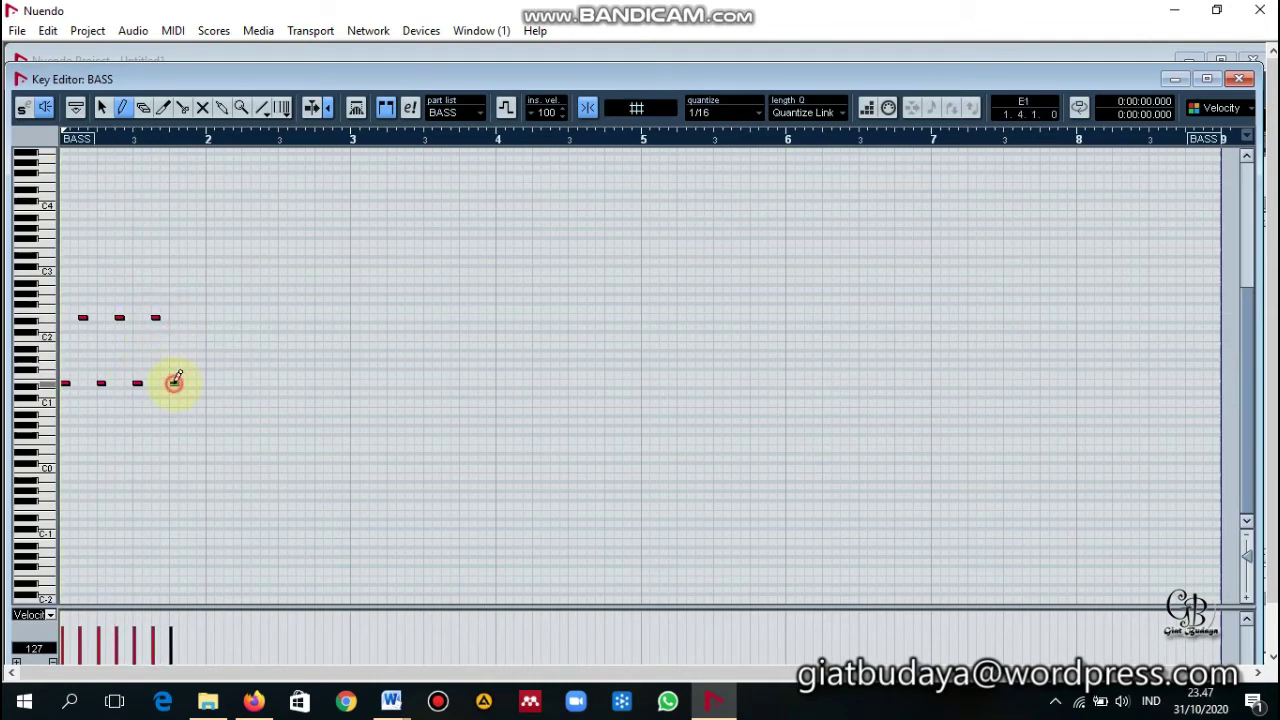
{"action": "left_click", "coordinate": [192, 317]}
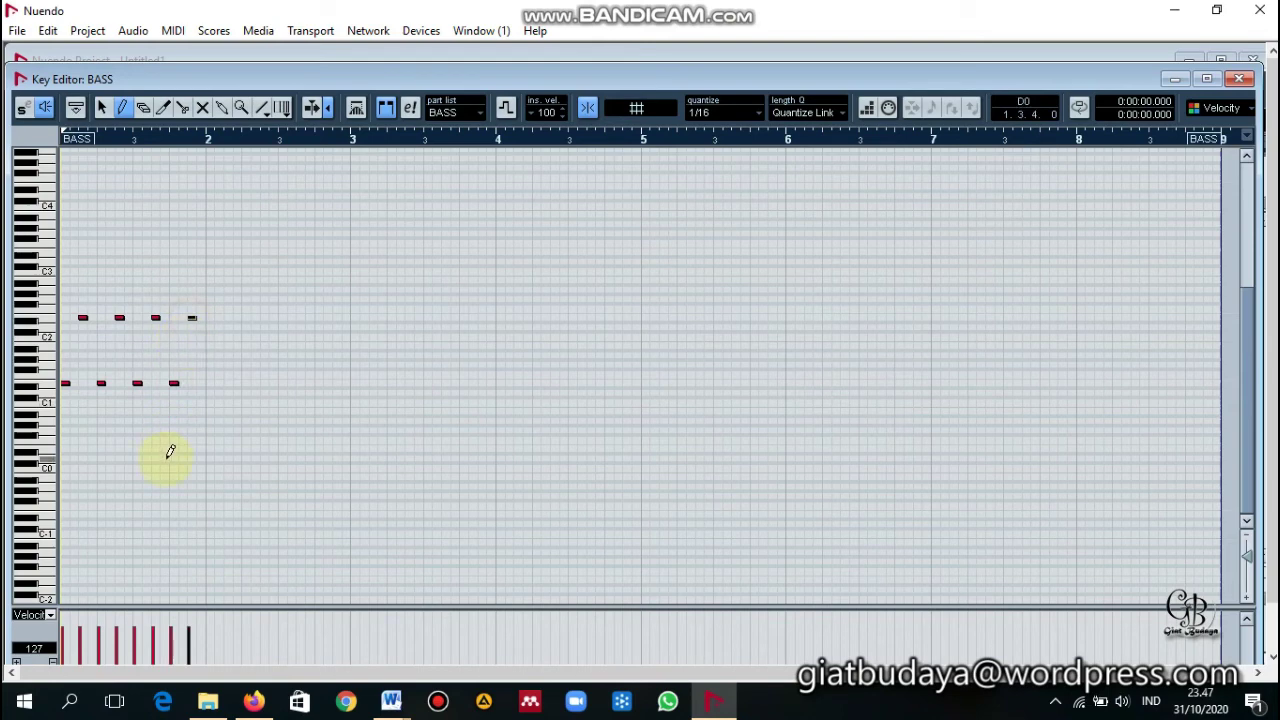
{"action": "key", "text": "space"}
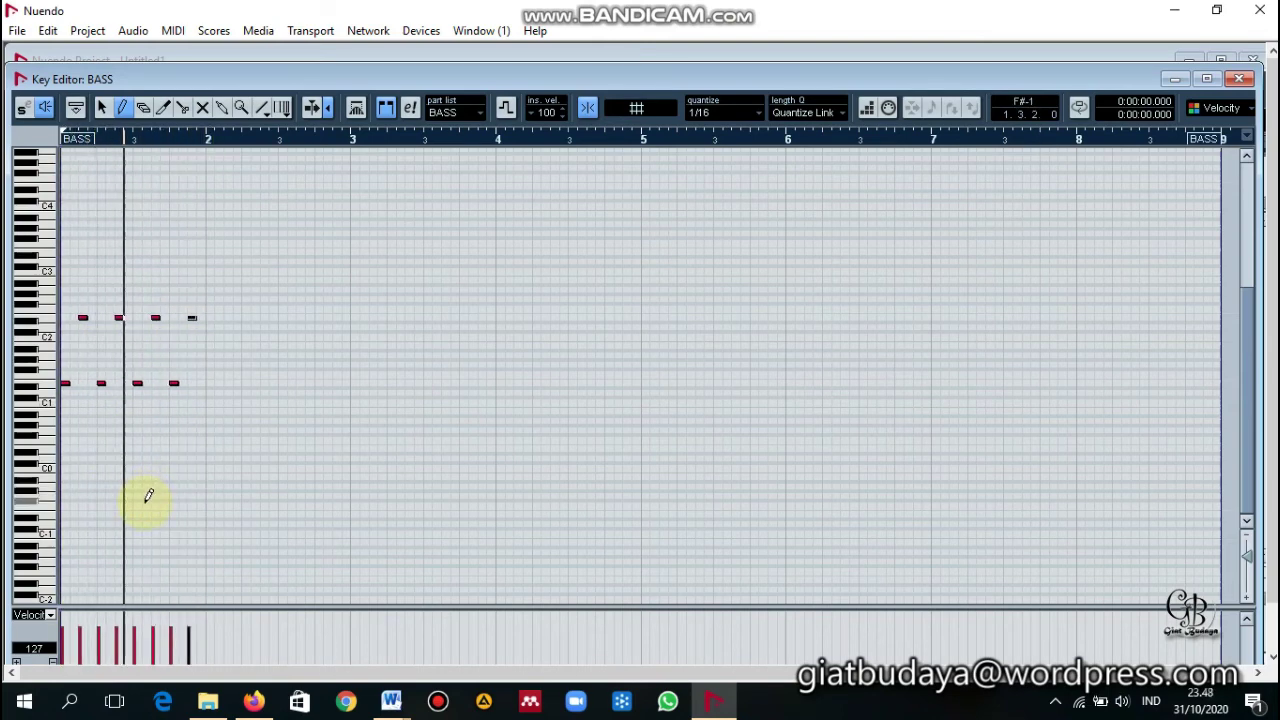
{"action": "key", "text": "space"}
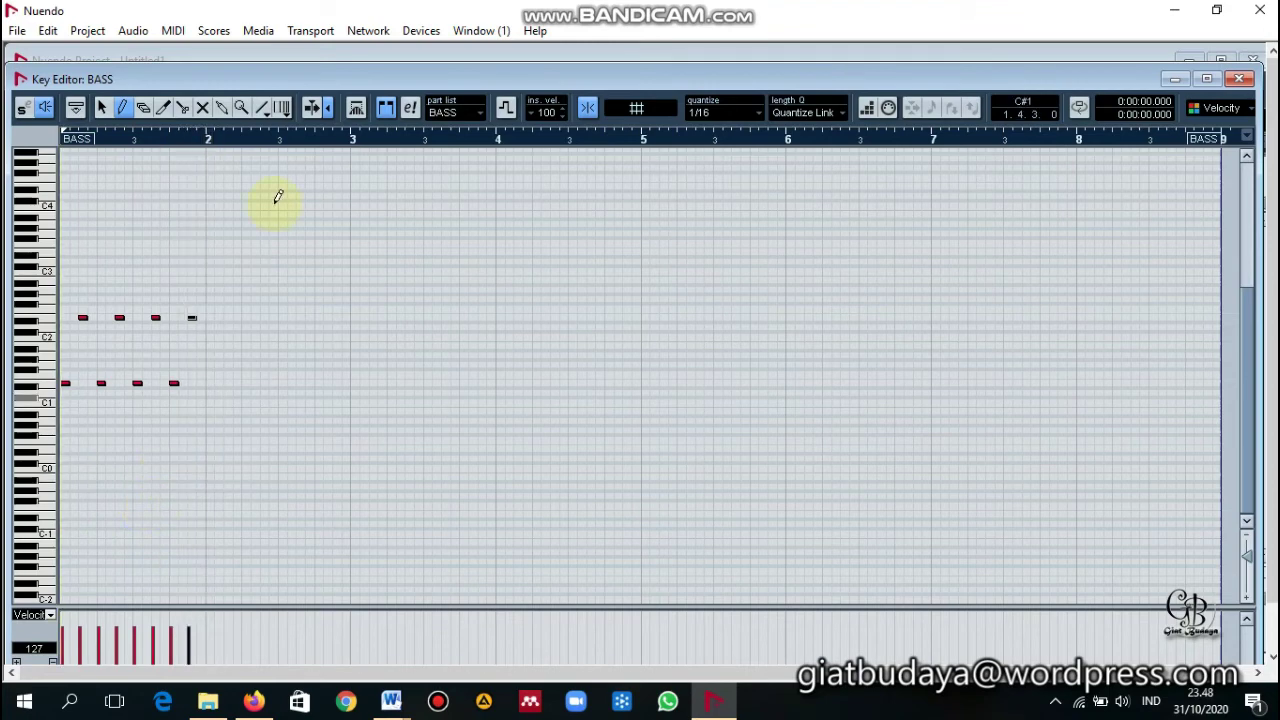
- Duplicate all bar 1 bass notes and align the copy to start at 2.1.1
{"action": "left_click", "coordinate": [100, 112]}
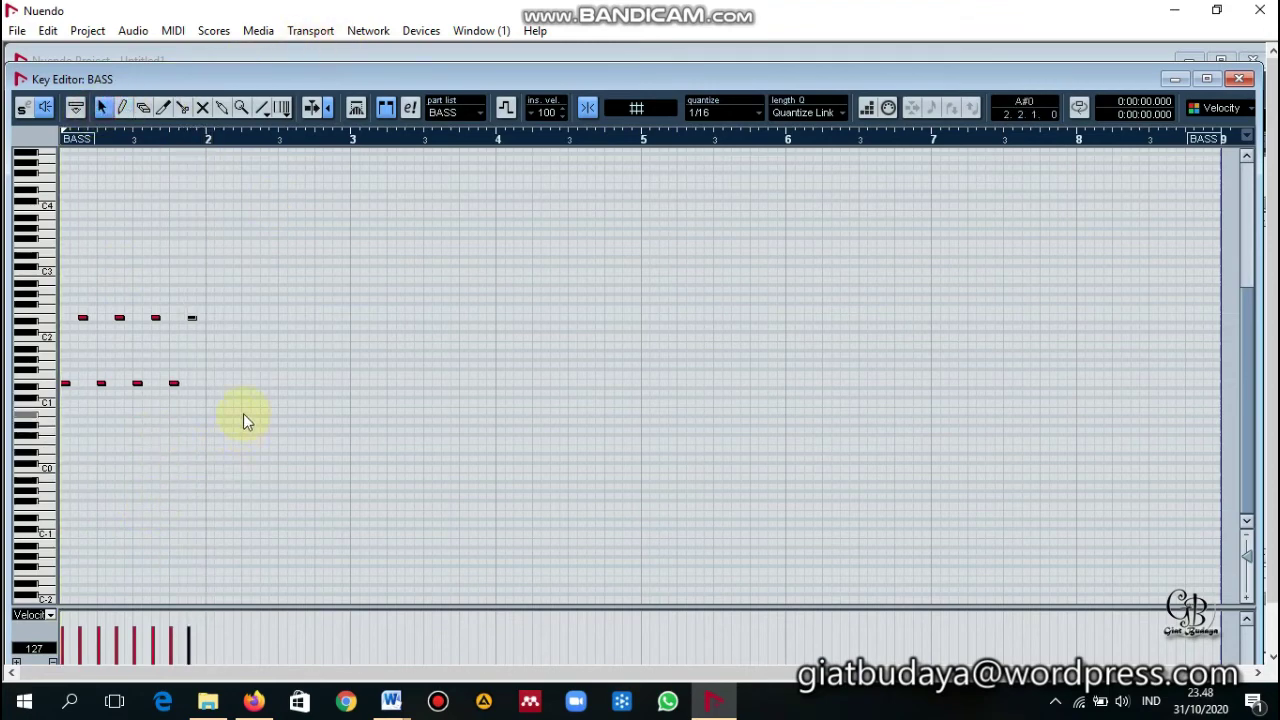
{"action": "left_click_drag", "start_coordinate": [243, 412], "coordinate": [63, 291]}
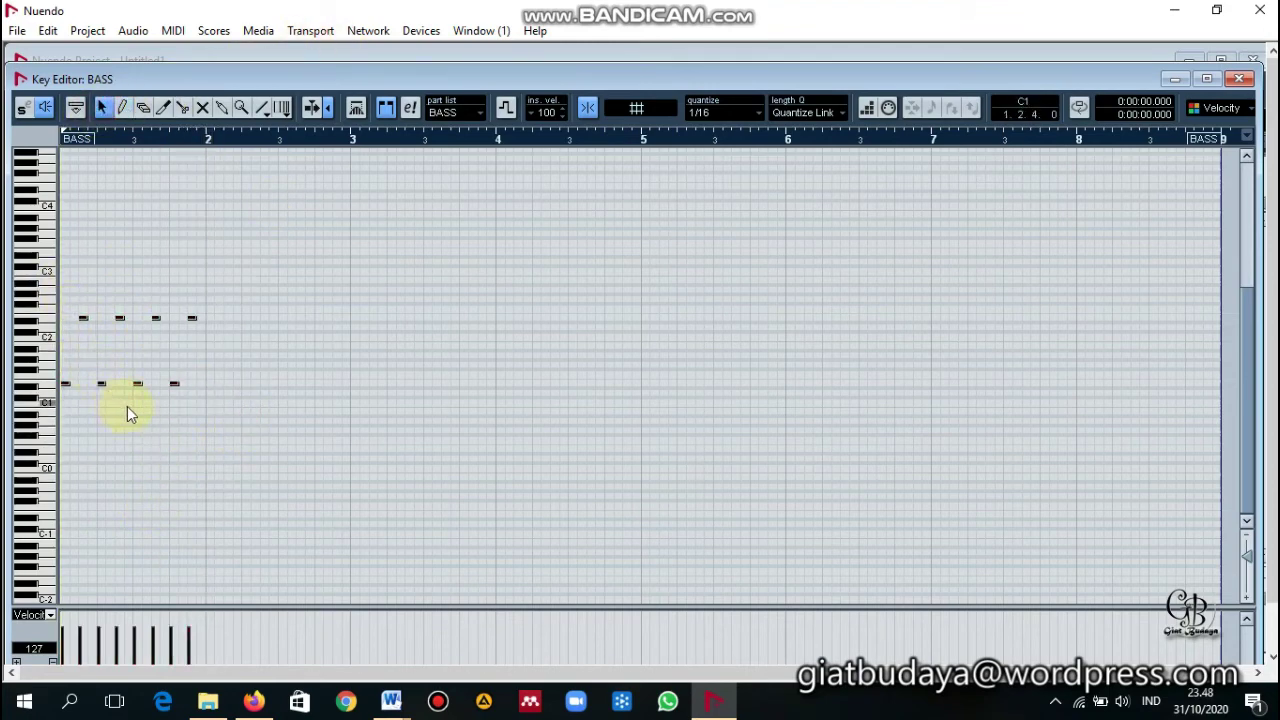
{"action": "key", "text": "ctrl+d"}
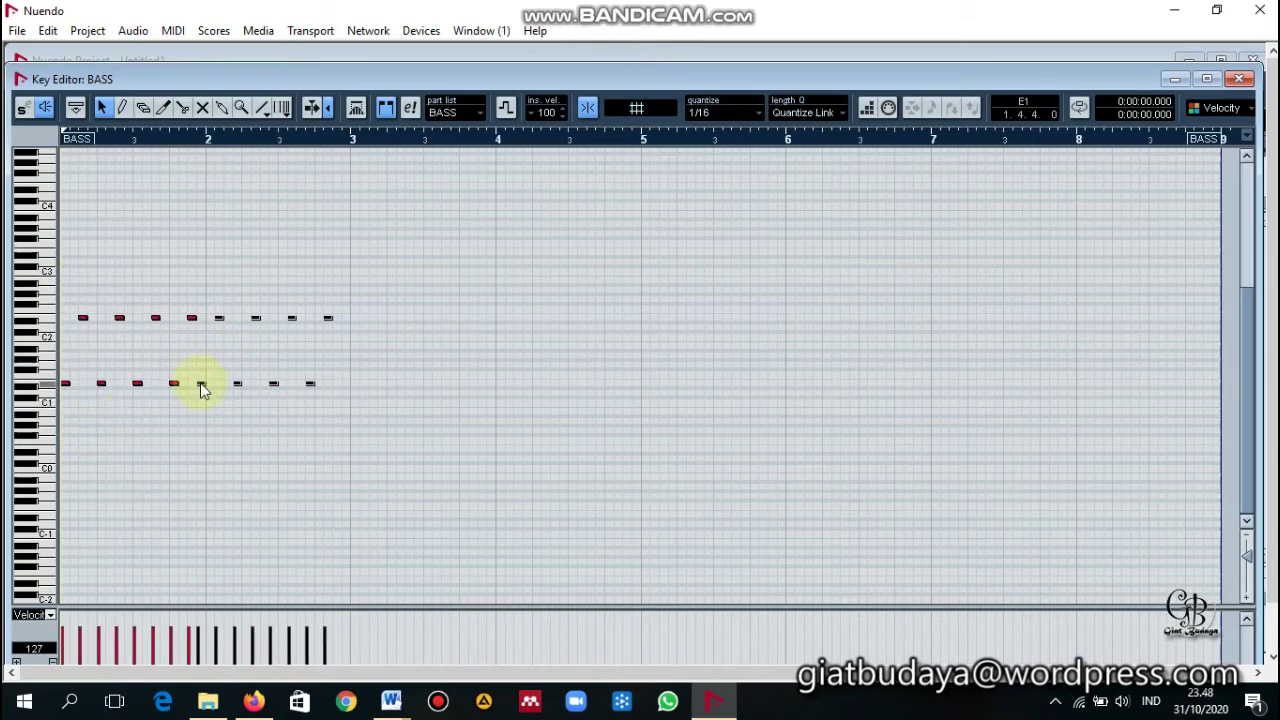
{"action": "left_click_drag", "start_coordinate": [205, 387], "coordinate": [210, 388]}
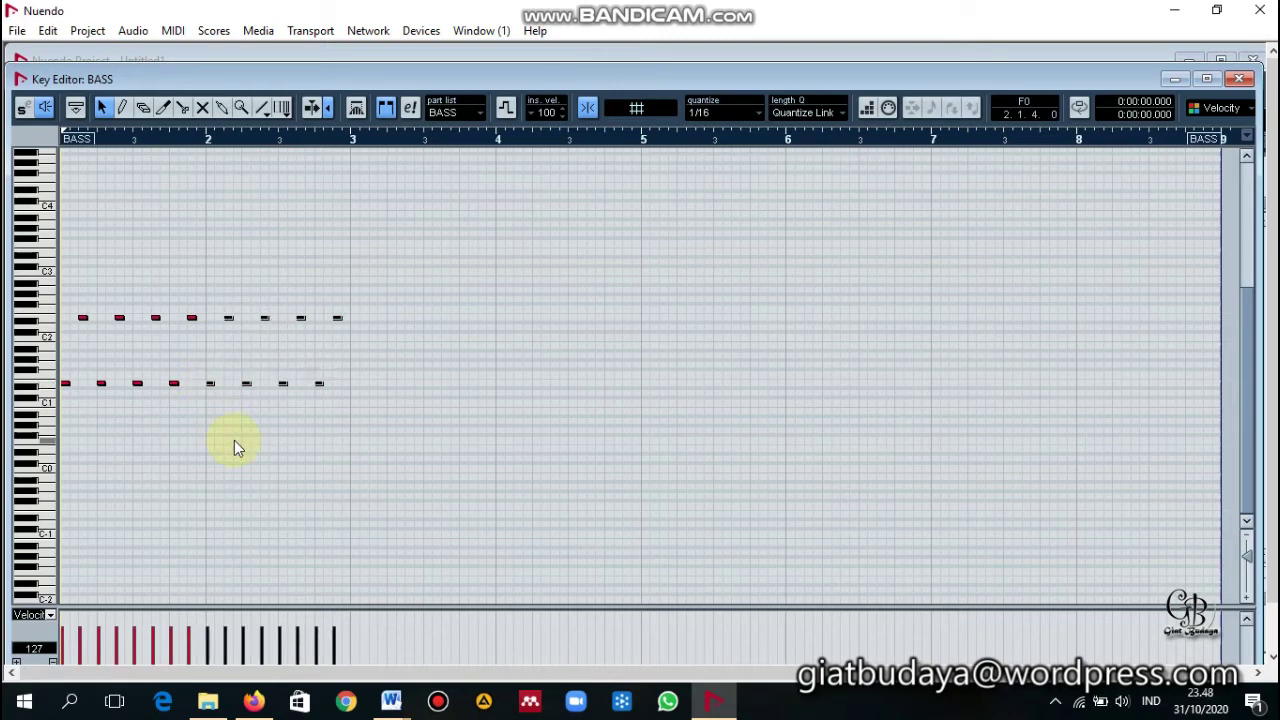
- Transpose the bar 2 bass notes up to A1 and A2, playing the line to check the pitch
{"action": "key", "text": "Down"}
{"action": "key", "text": "Down"}
{"action": "key", "text": "Up"}
{"action": "key", "text": "Up"}
{"action": "key", "text": "Up"}
{"action": "key", "text": "Up"}
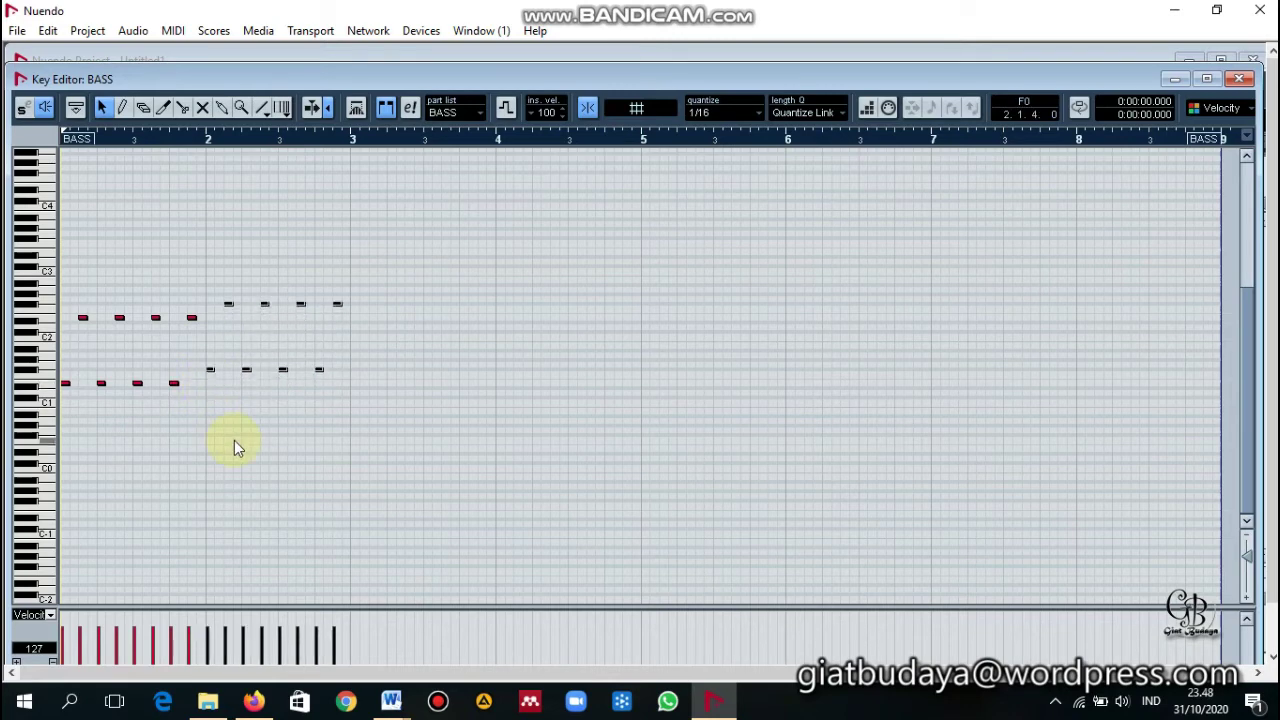
{"action": "key", "text": "Up"}
{"action": "key", "text": "Up"}
{"action": "key", "text": "Up"}
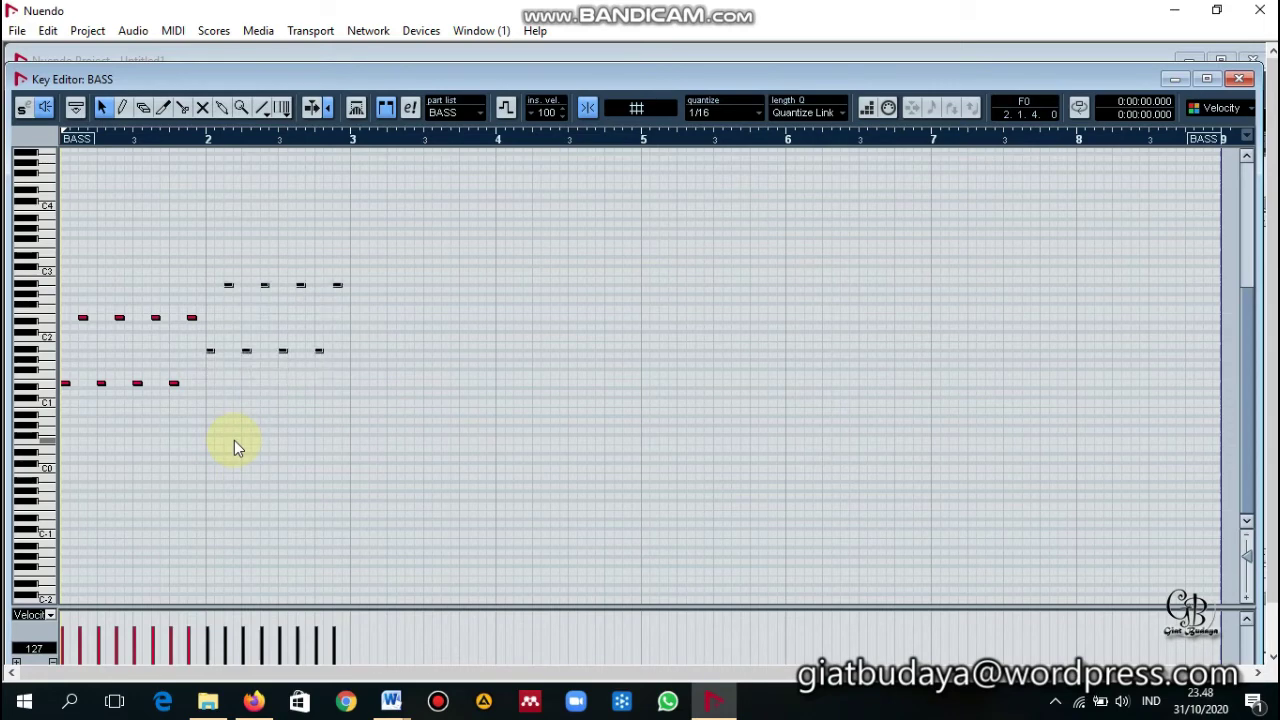
{"action": "key", "text": "Up"}
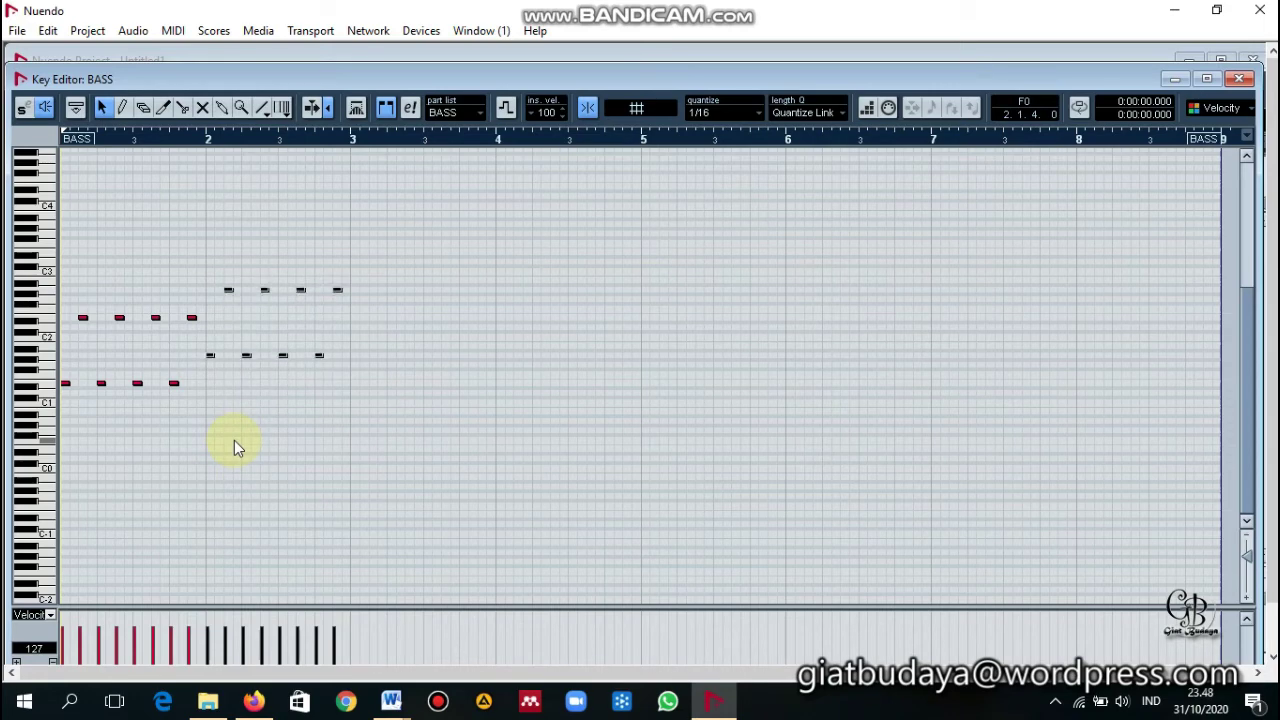
{"action": "key", "text": "Down"}
{"action": "key", "text": "Down"}
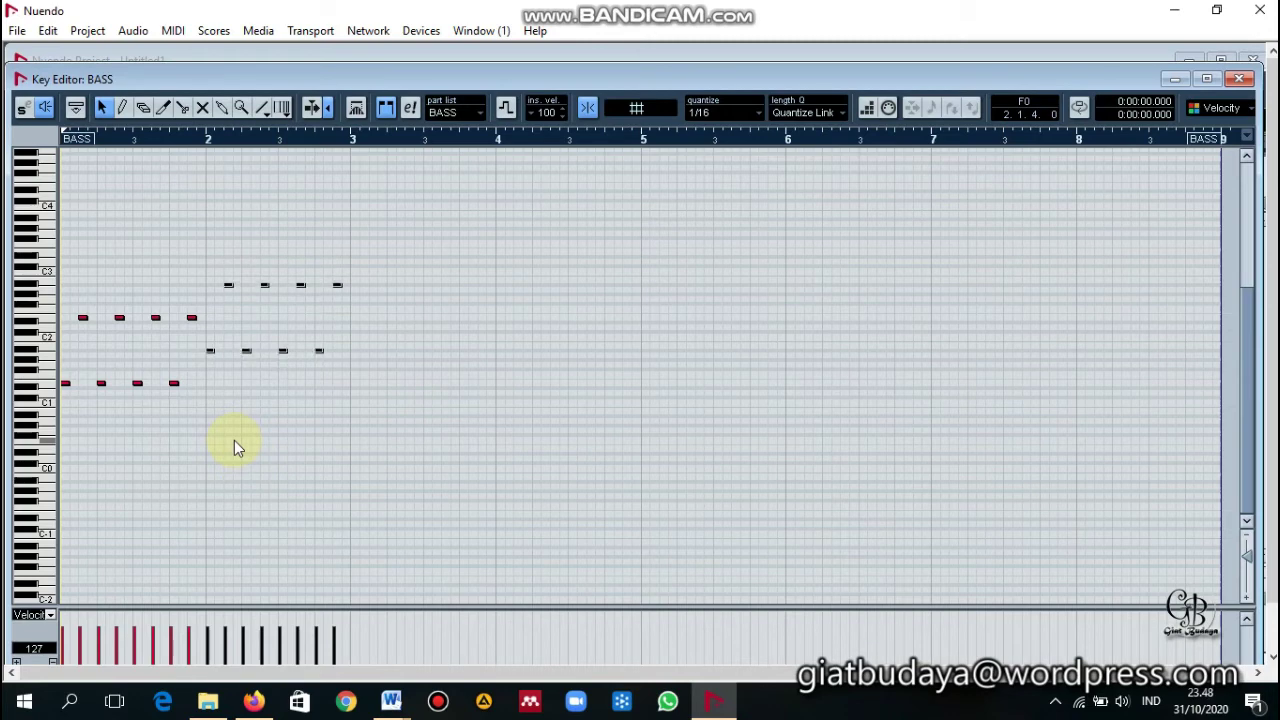
{"action": "key", "text": "space"}
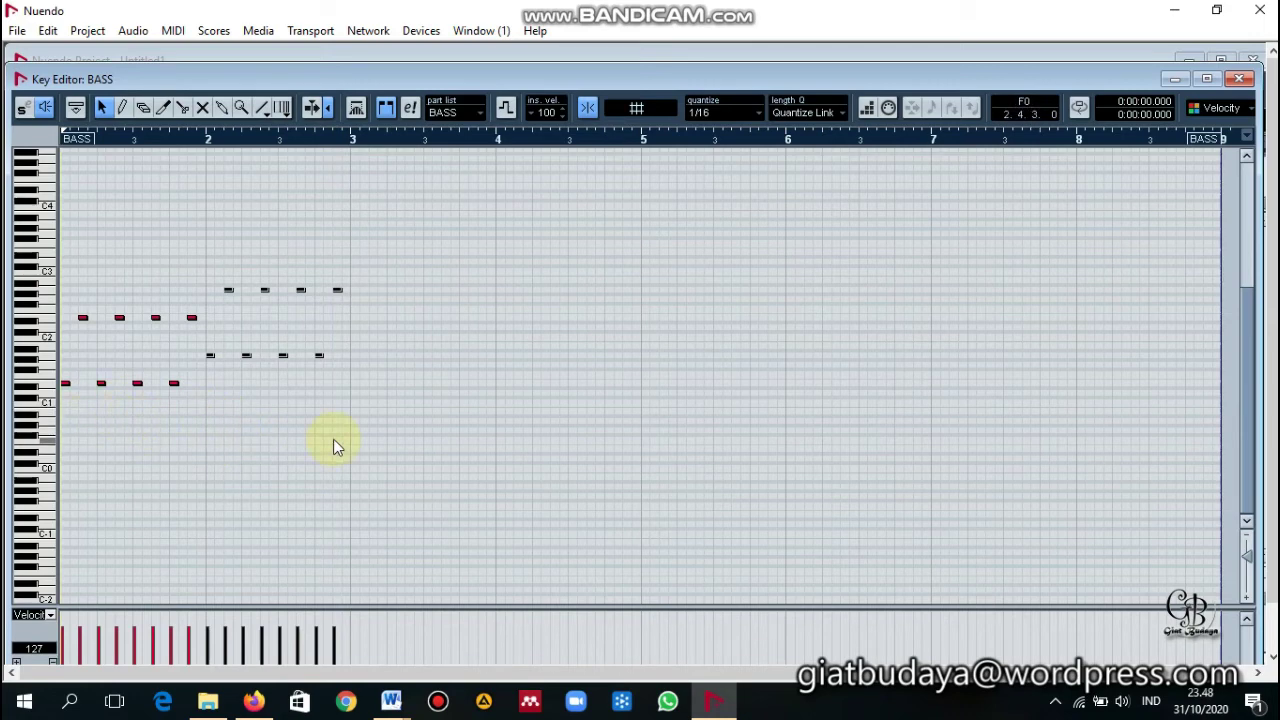
- Duplicate the bar 2 bass notes, align the copy to start at 3.1.1 and keep the bar 3 notes selected
{"action": "key", "text": "ctrl+d"}
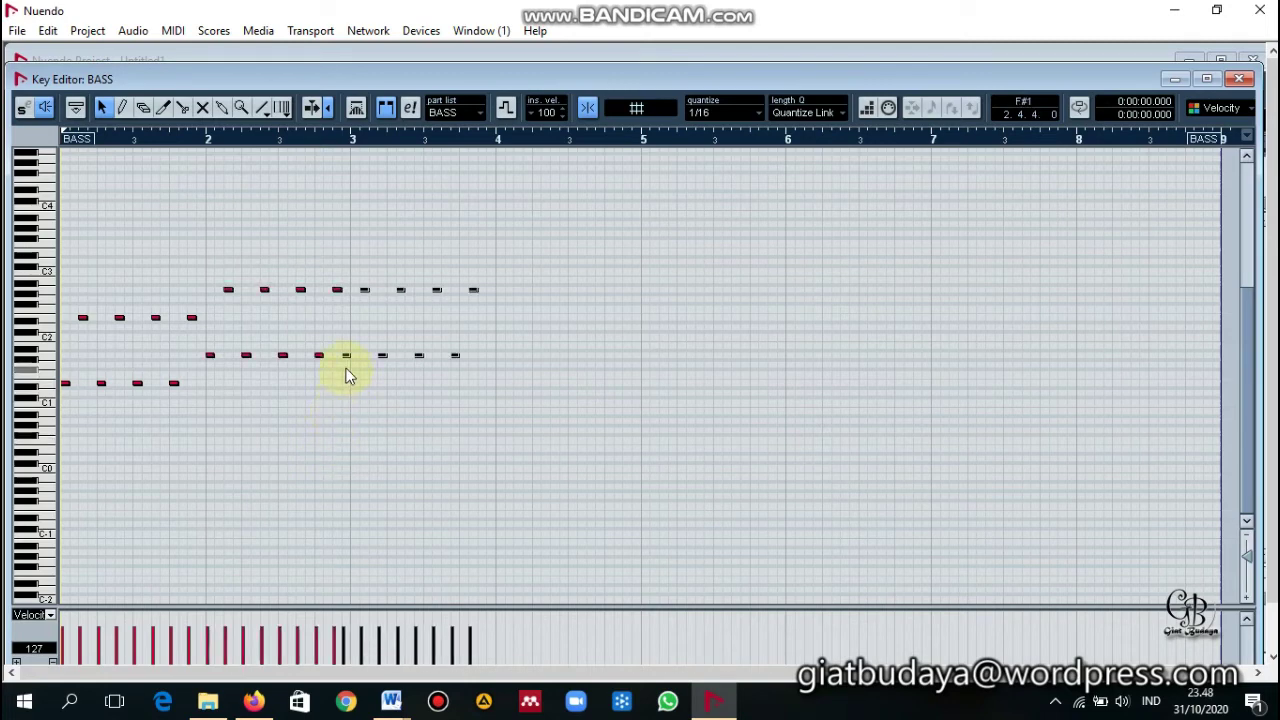
{"action": "left_click_drag", "start_coordinate": [346, 360], "coordinate": [355, 360]}
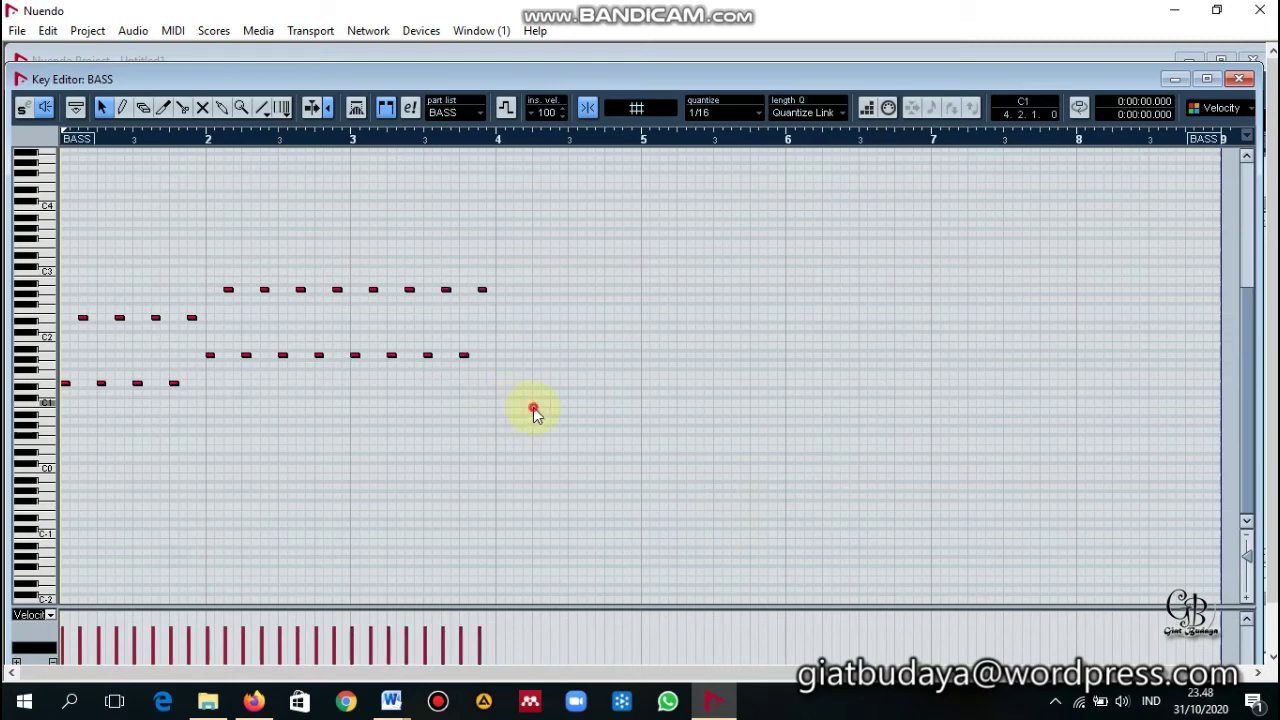
{"action": "left_click_drag", "start_coordinate": [531, 409], "coordinate": [354, 263]}
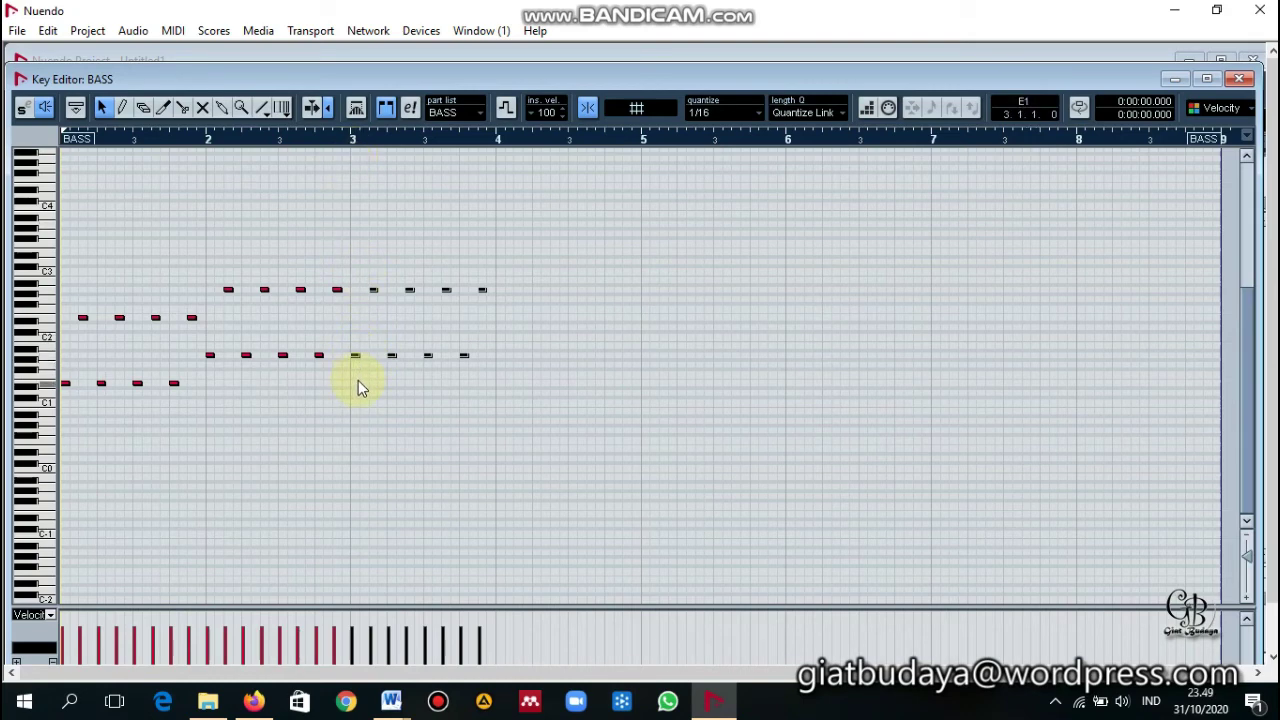
- Transpose the selected bar 3 bass notes down to D1 and D2, trying other pitches by ear along the way
{"action": "key", "text": "Down"}
{"action": "key", "text": "Down"}
{"action": "key", "text": "Down"}
{"action": "key", "text": "Down"}
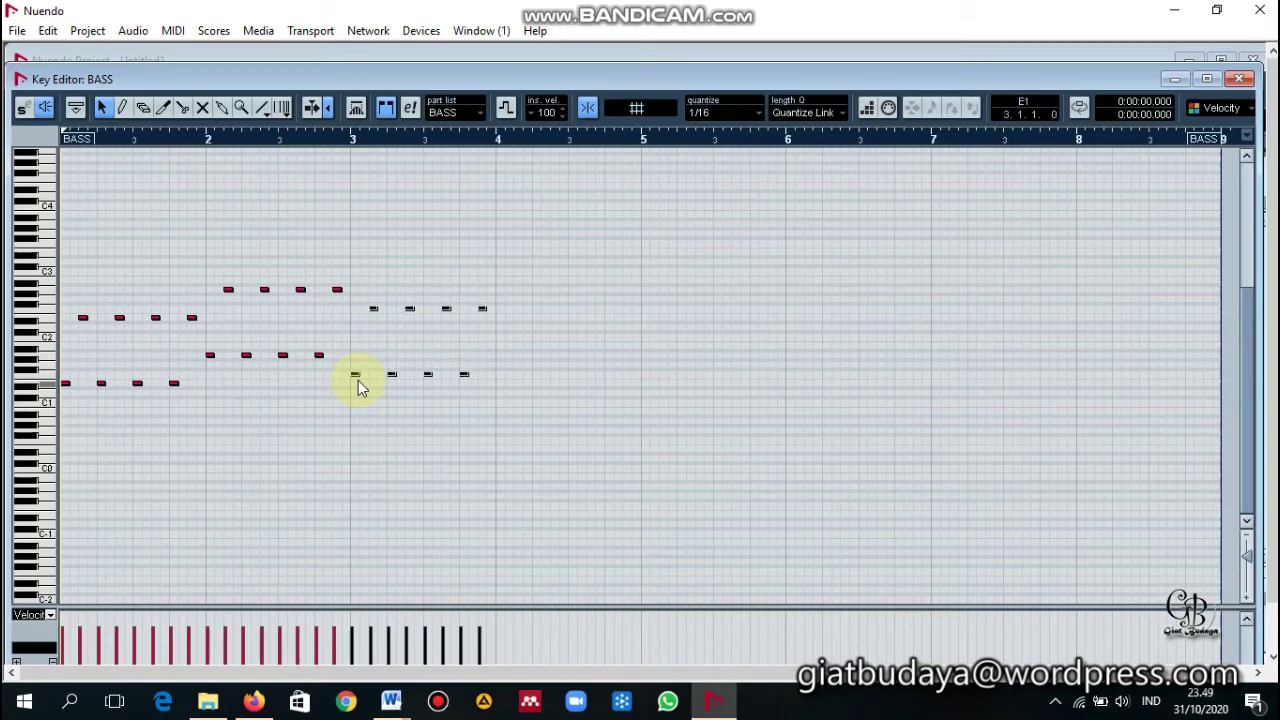
{"action": "key", "text": "Down"}
{"action": "key", "text": "Down"}
{"action": "key", "text": "Down"}
{"action": "key", "text": "Down"}
{"action": "key", "text": "Up"}
{"action": "key", "text": "Up"}
{"action": "key", "text": "Up"}
{"action": "key", "text": "Up"}
{"action": "key", "text": "Up"}
{"action": "key", "text": "Up"}
{"action": "key", "text": "Up"}
{"action": "key", "text": "Up"}
{"action": "key", "text": "Down"}
{"action": "key", "text": "Down"}
{"action": "key", "text": "Down"}
{"action": "key", "text": "Down"}
{"action": "key", "text": "Down"}
{"action": "key", "text": "Down"}
{"action": "key", "text": "Down"}
- Play back the three bars of bass, stop playback and deselect the bar 3 notes
{"action": "key", "text": "space"}
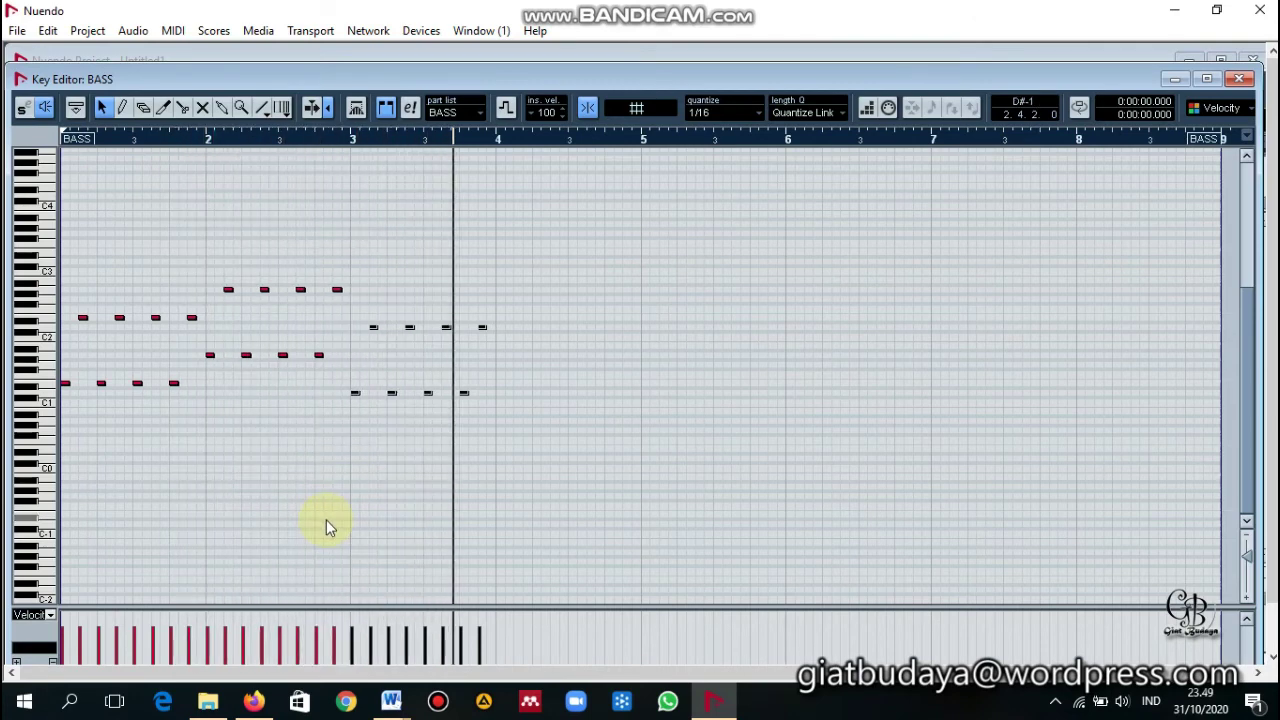
{"action": "key", "text": "space"}
{"action": "left_click_drag", "start_coordinate": [500, 455], "coordinate": [364, 300]}
{"action": "left_click", "coordinate": [522, 425]}
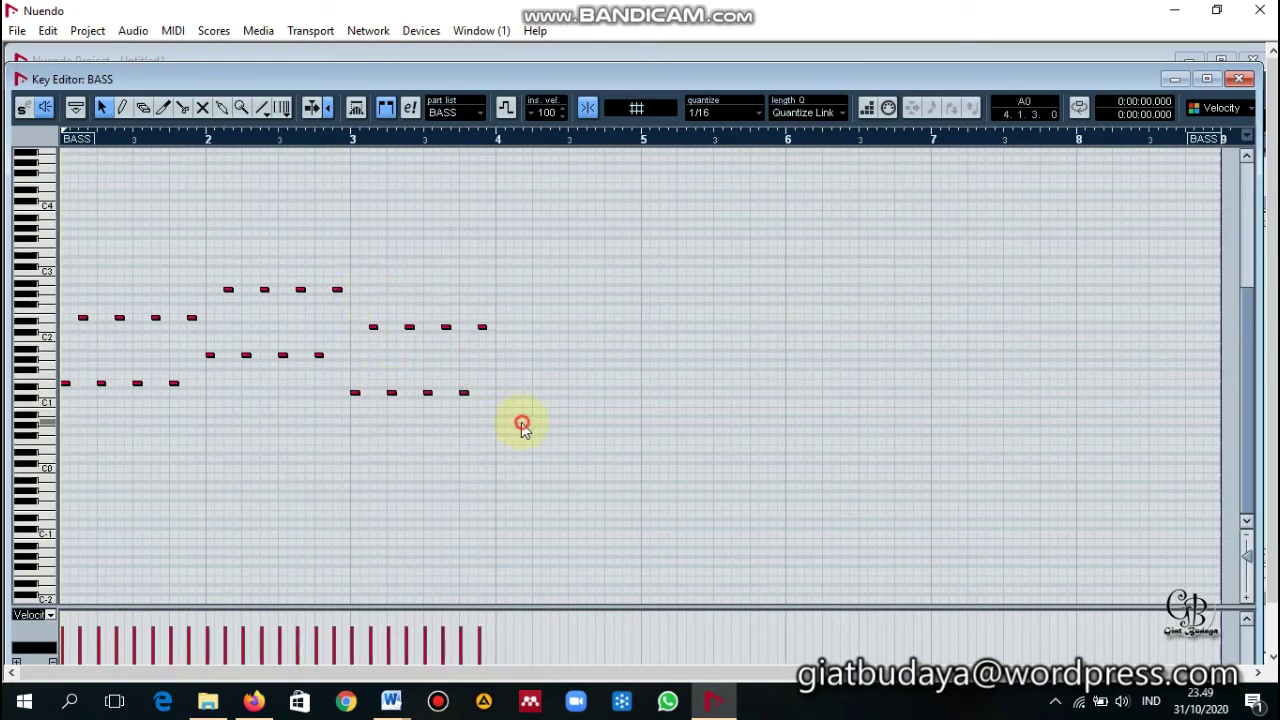
- Duplicate the bar 3 bass notes, align the copy to start at 4.1.1 and play the line back
{"action": "left_click_drag", "start_coordinate": [522, 425], "coordinate": [356, 306]}
{"action": "key", "text": "alt+d"}
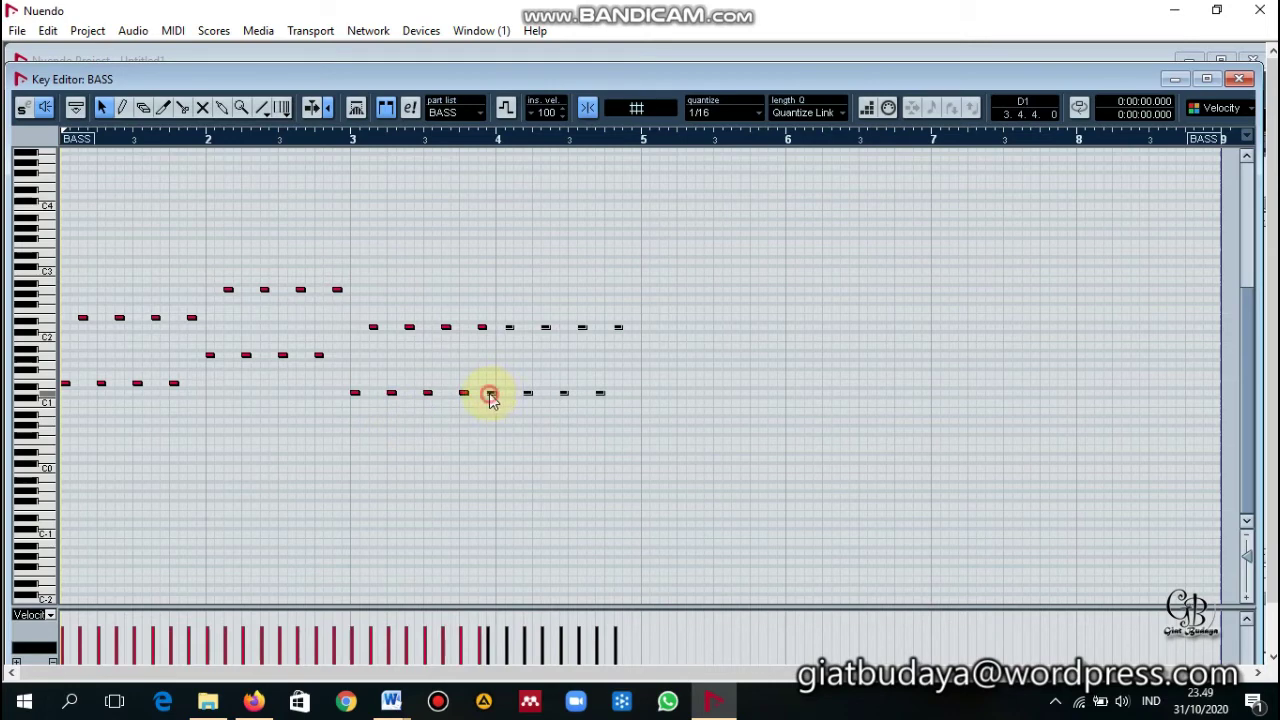
{"action": "left_click_drag", "start_coordinate": [491, 396], "coordinate": [499, 398]}
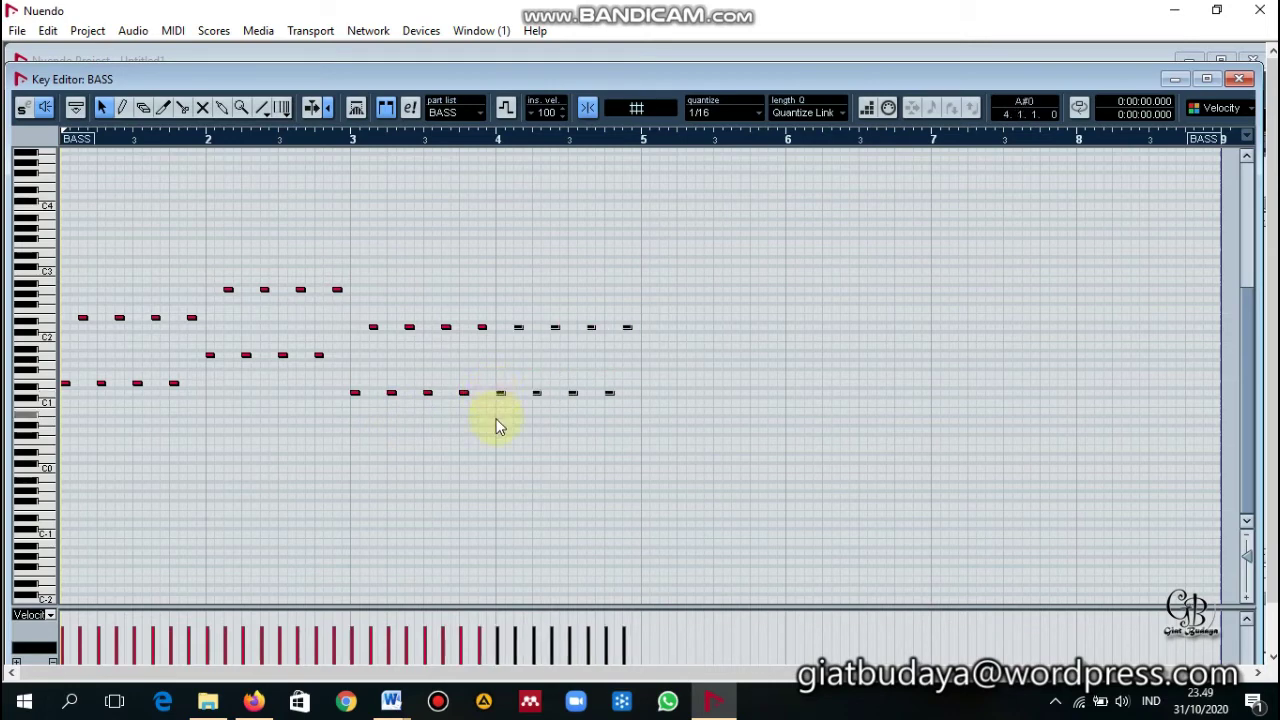
{"action": "key", "text": "space"}
- Duplicate all bass notes of bars 1 to 4 to start at 5.1.1, play the part back and return to the project window
{"action": "left_click_drag", "start_coordinate": [782, 456], "coordinate": [67, 247]}
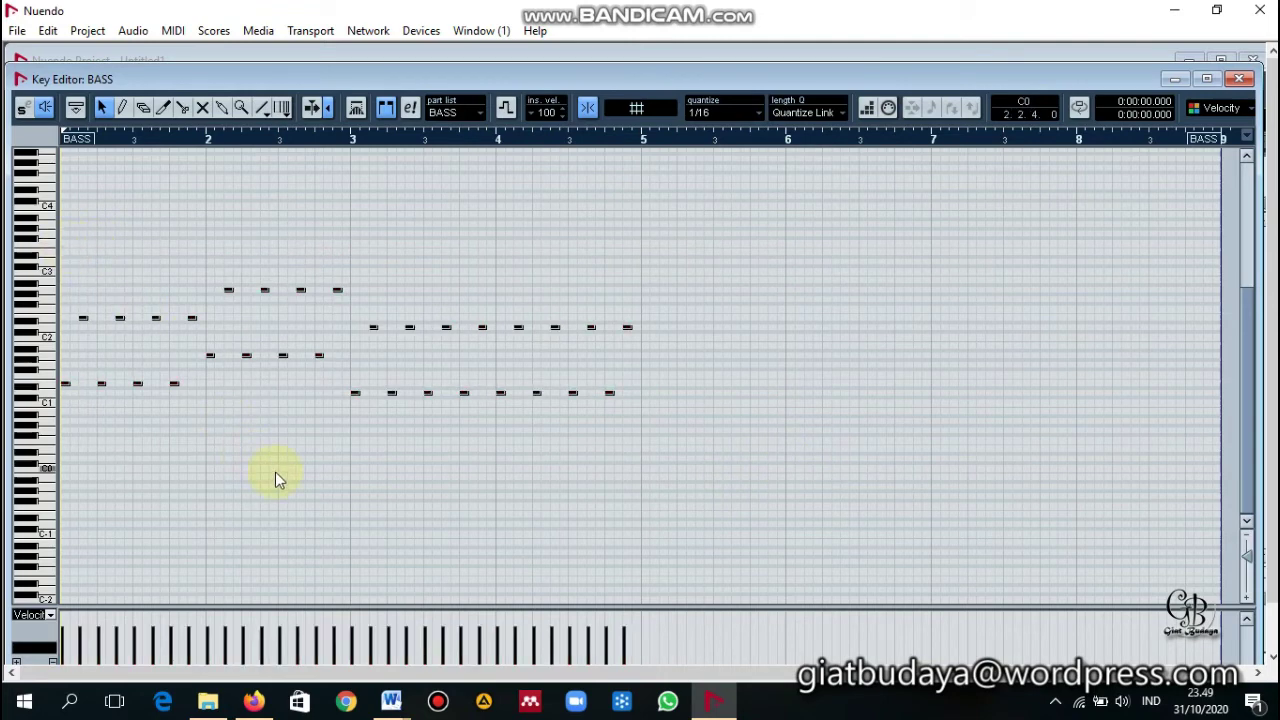
{"action": "left_click_drag", "start_coordinate": [662, 478], "coordinate": [65, 250]}
{"action": "key", "text": "ctrl+d"}
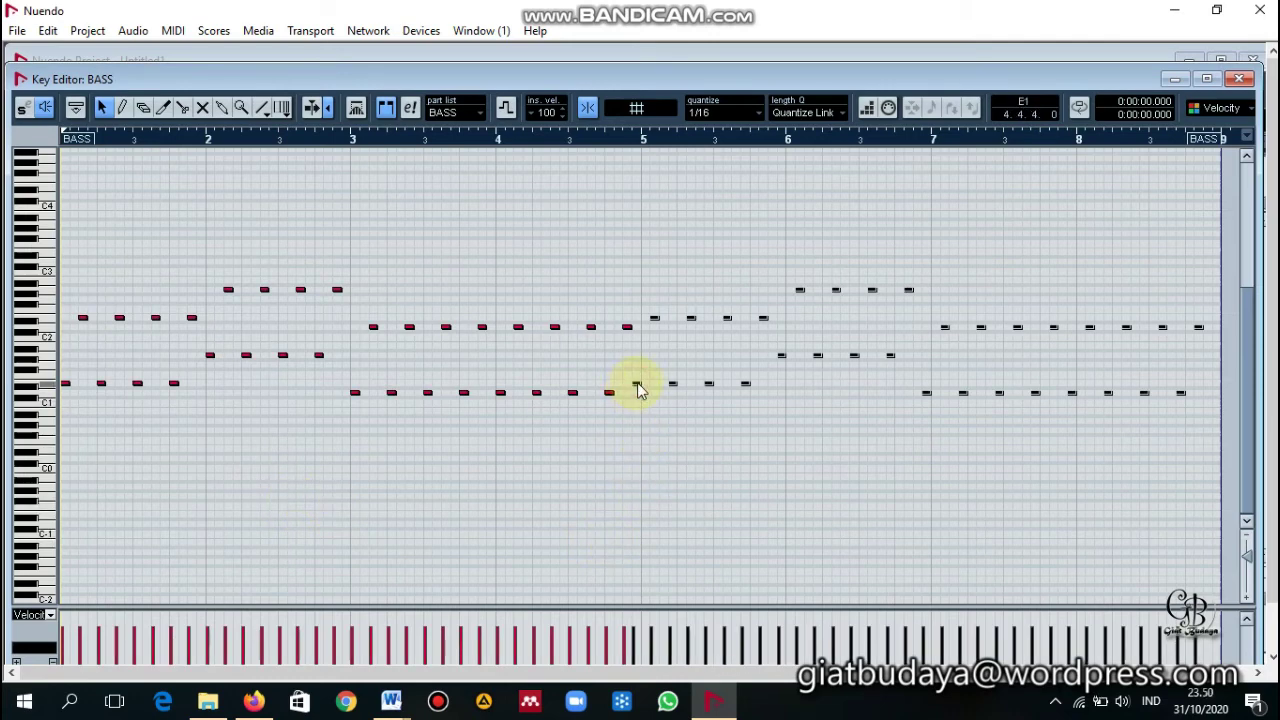
{"action": "left_click_drag", "start_coordinate": [637, 390], "coordinate": [645, 389]}
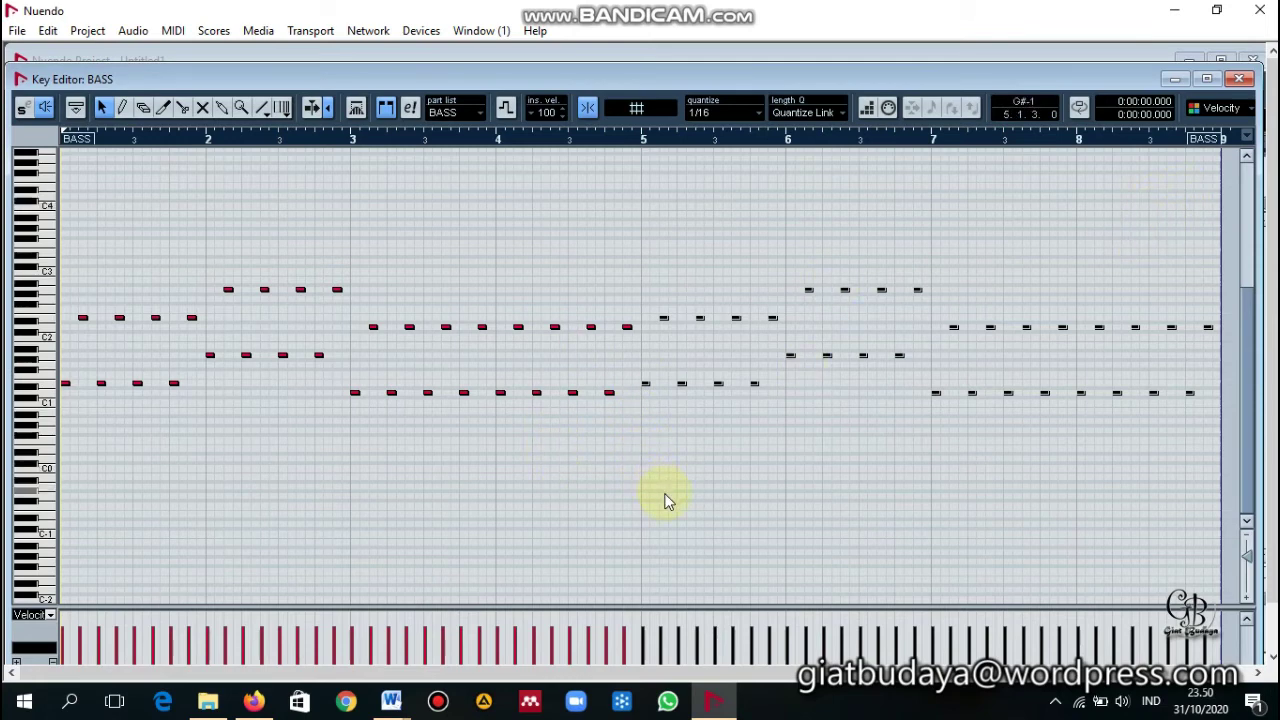
{"action": "key", "text": "space"}
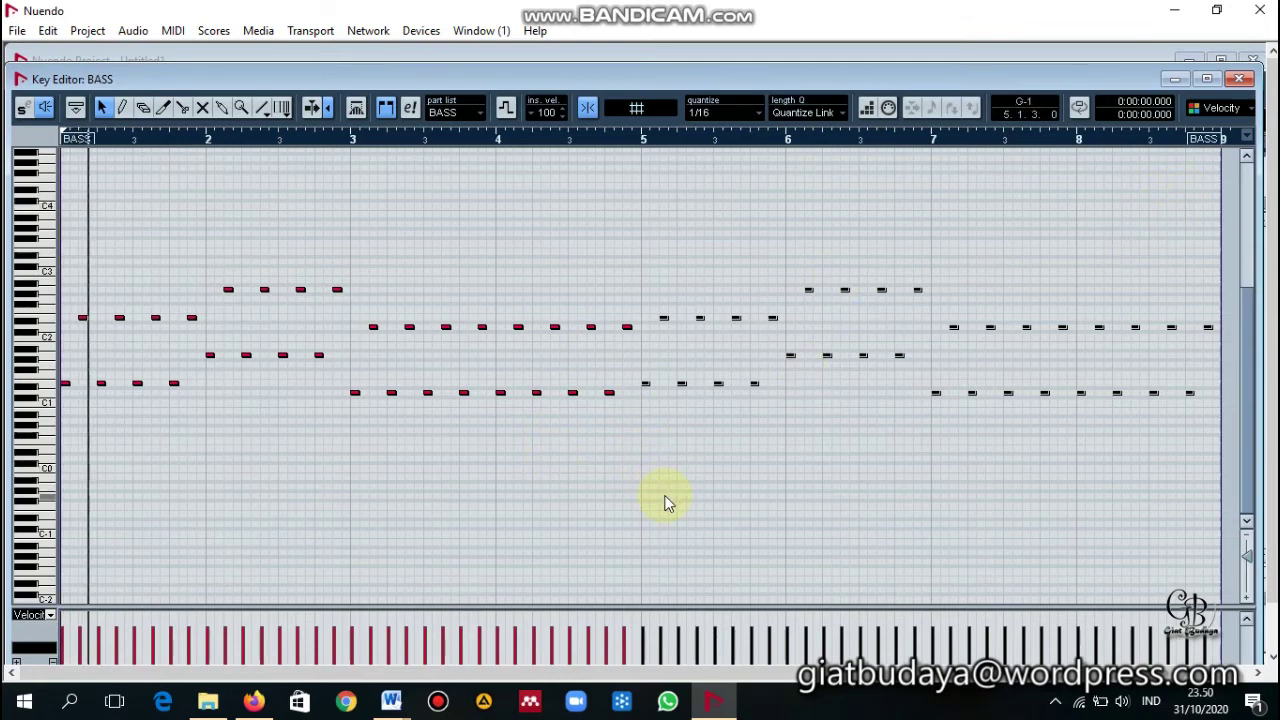
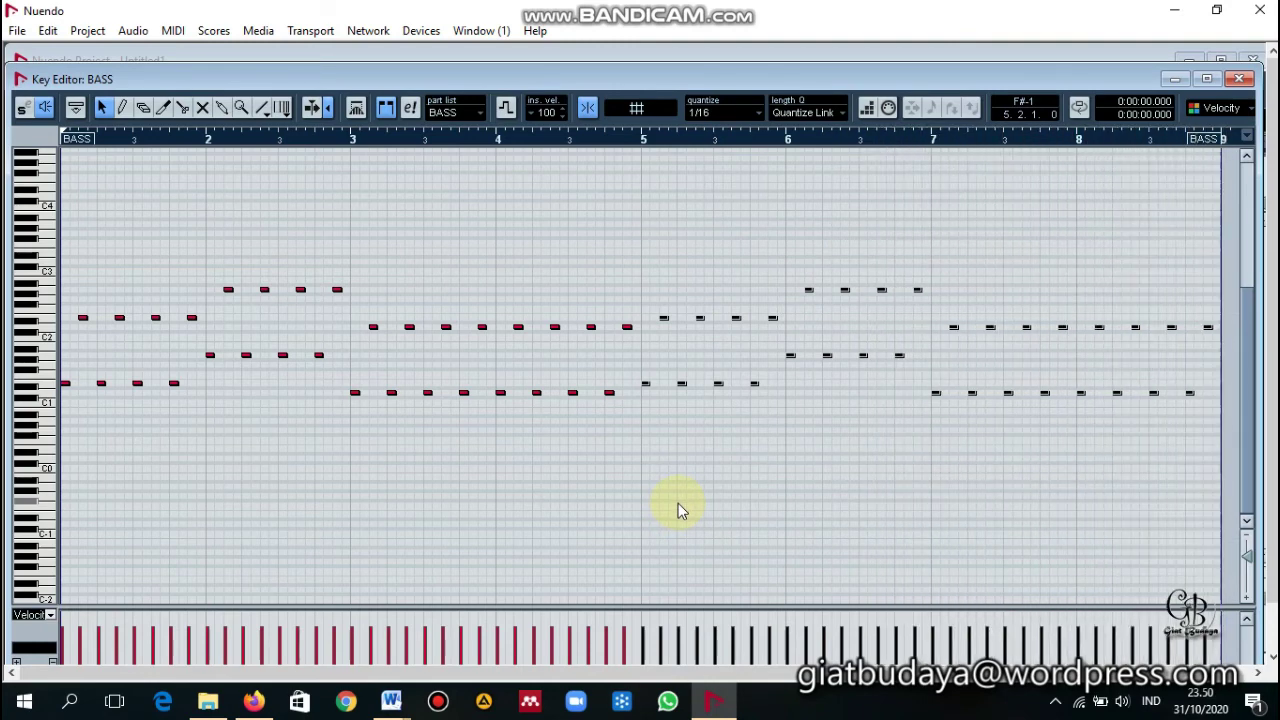
{"action": "left_click", "coordinate": [1182, 78]}
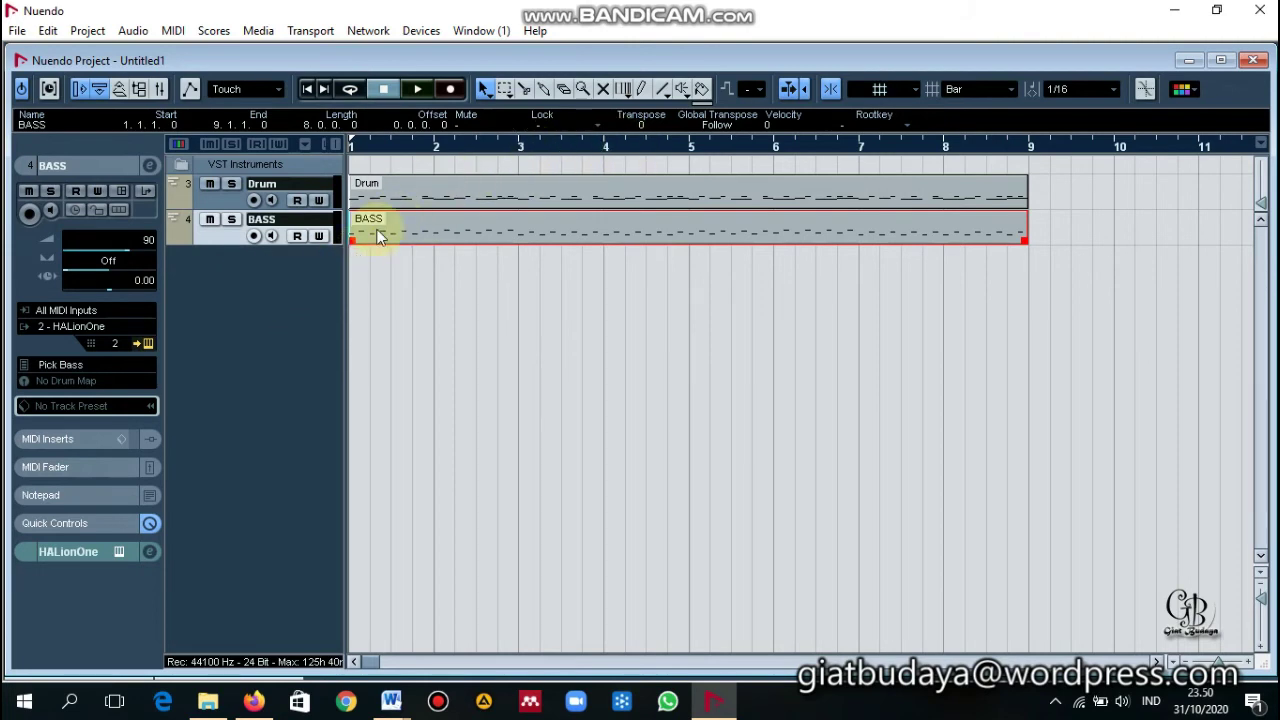
- Load HALionOne into the third VST instrument slot and create a MIDI track assigned to it
{"action": "left_click", "coordinate": [426, 31]}
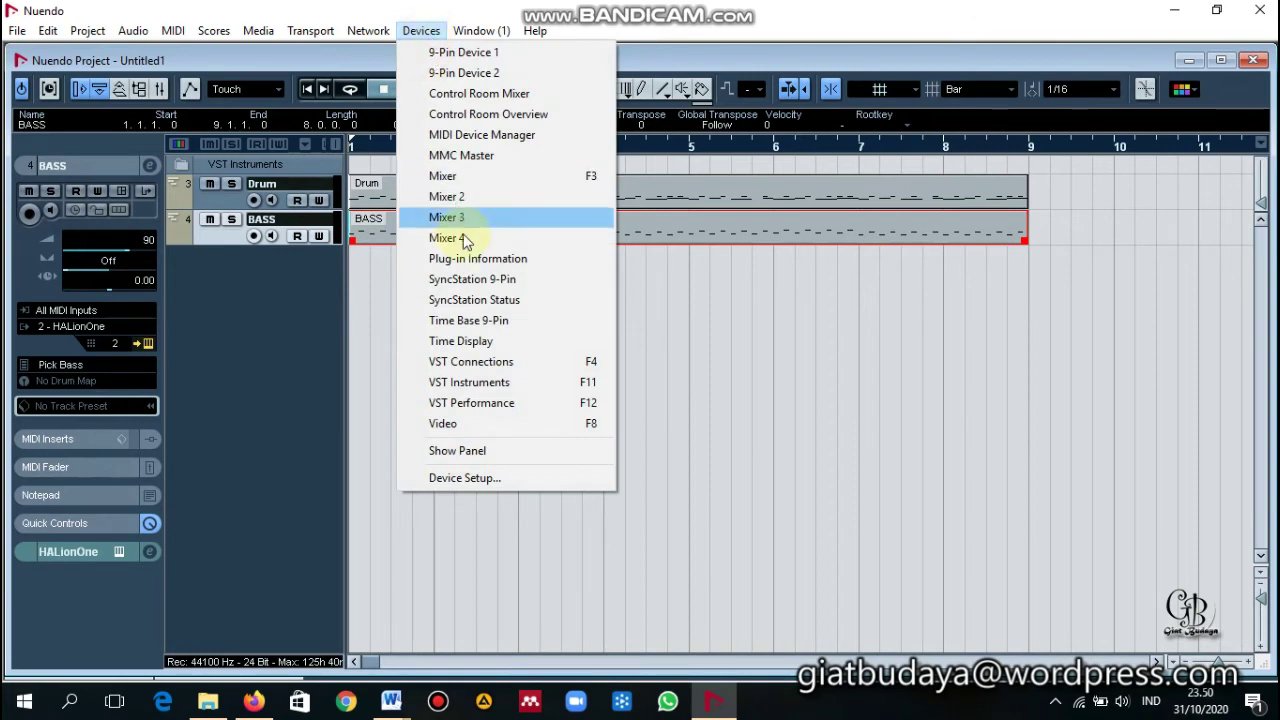
{"action": "left_click", "coordinate": [480, 382]}
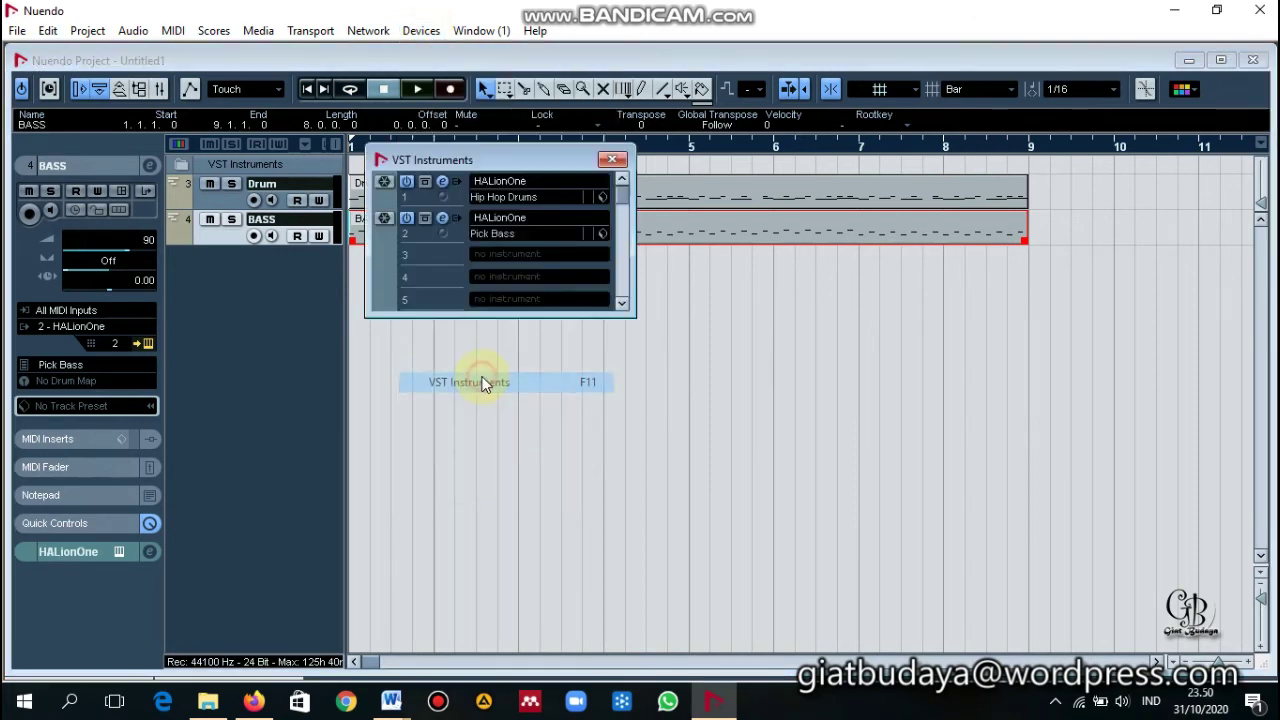
{"action": "left_click", "coordinate": [495, 254]}
{"action": "left_click", "coordinate": [497, 253]}
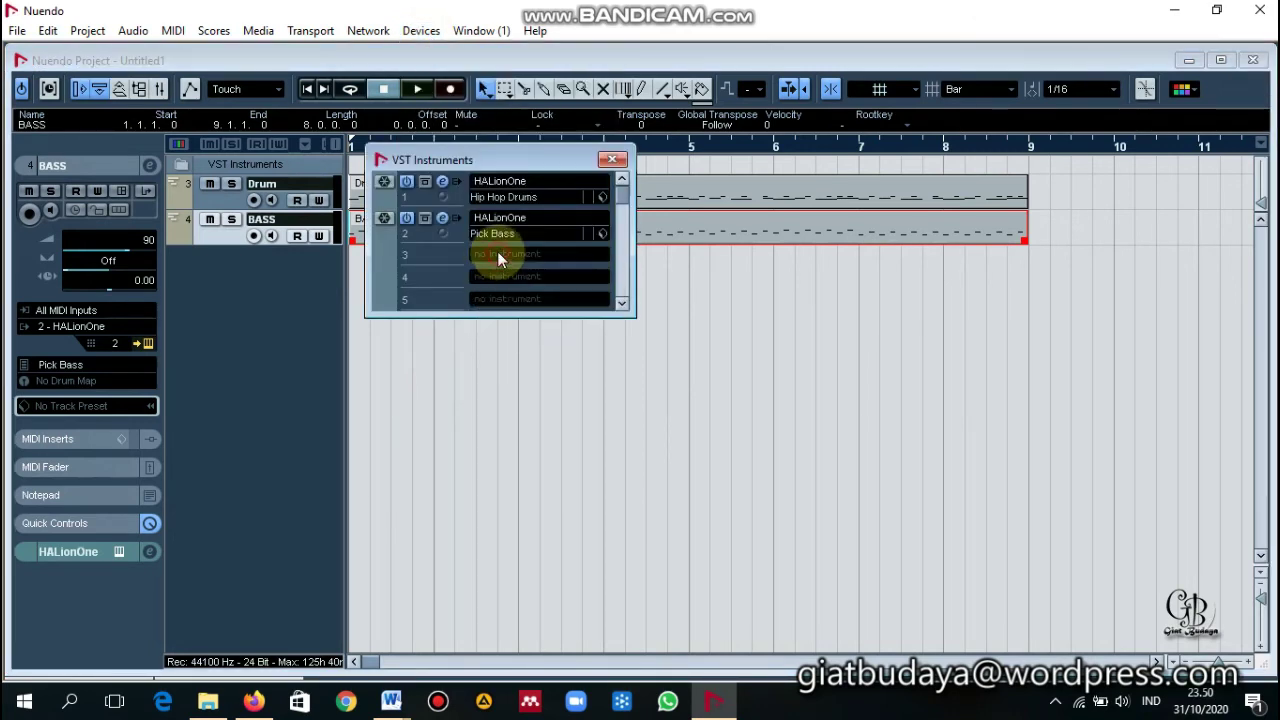
{"action": "left_click", "coordinate": [497, 253]}
{"action": "left_click", "coordinate": [517, 320]}
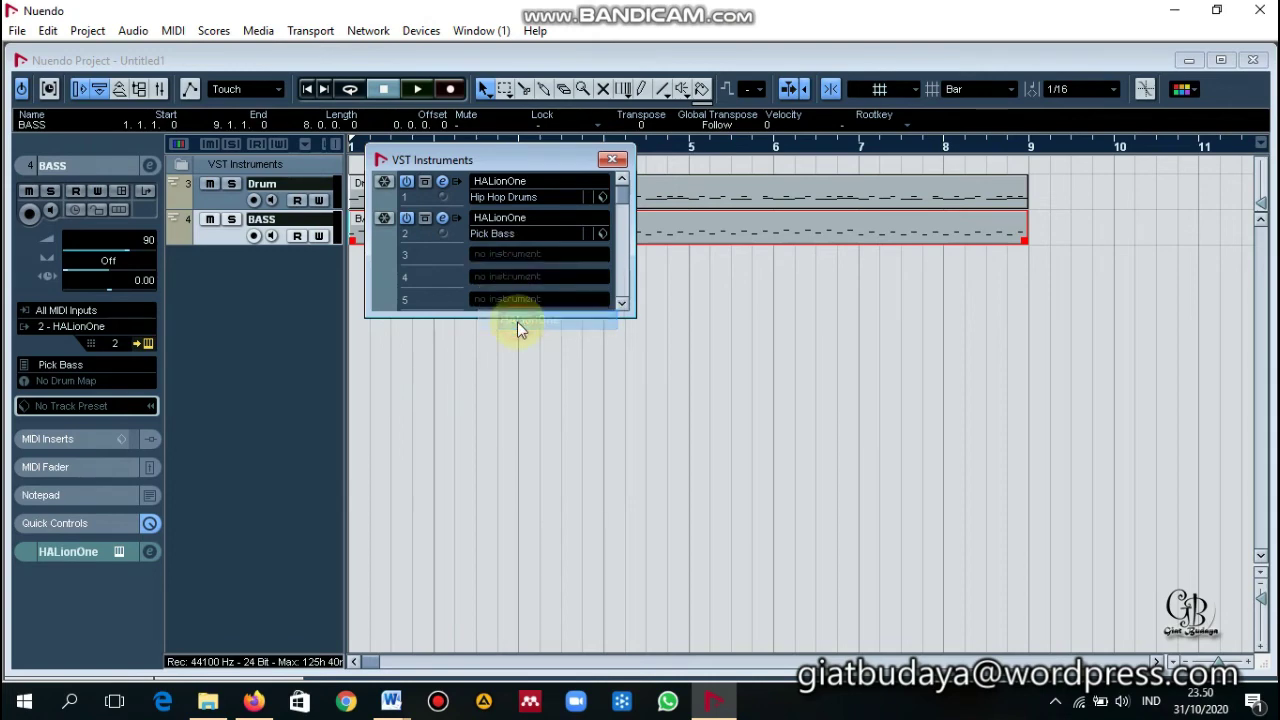
{"action": "left_click", "coordinate": [666, 344]}
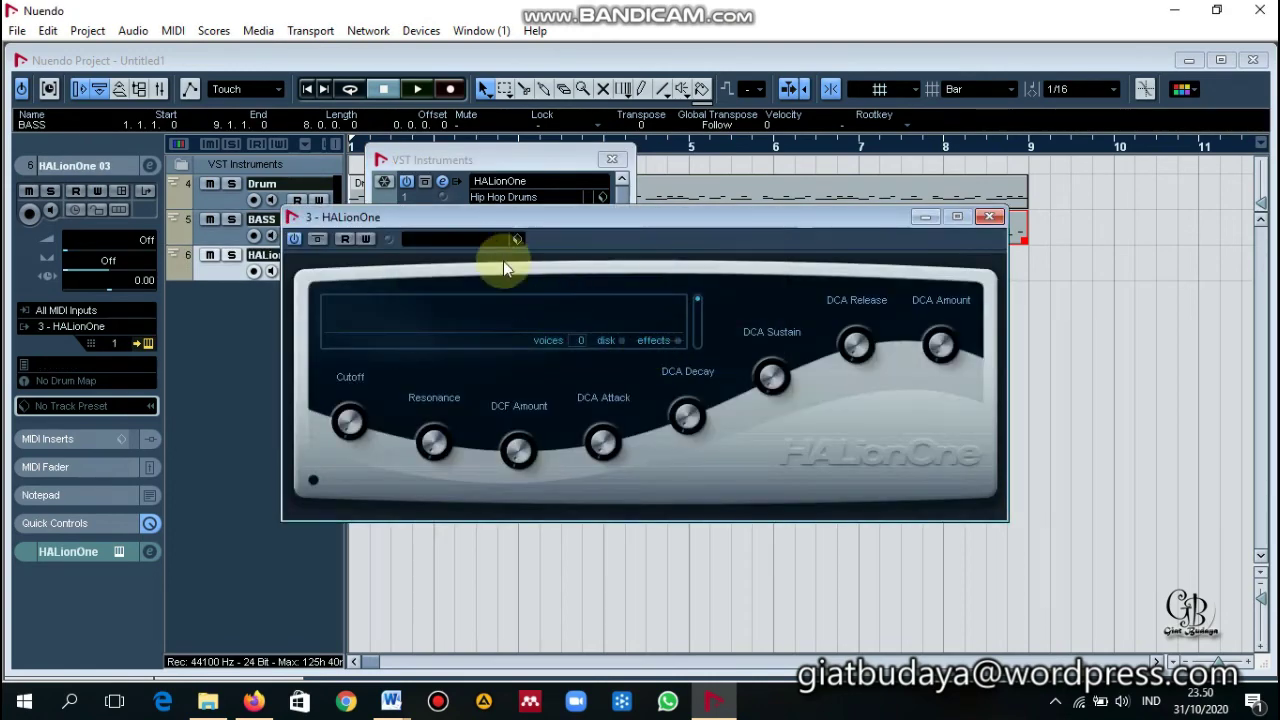
- Open the third HALionOne's preset browser, try a search for "Key" and clear the search filter
{"action": "left_click", "coordinate": [484, 239]}
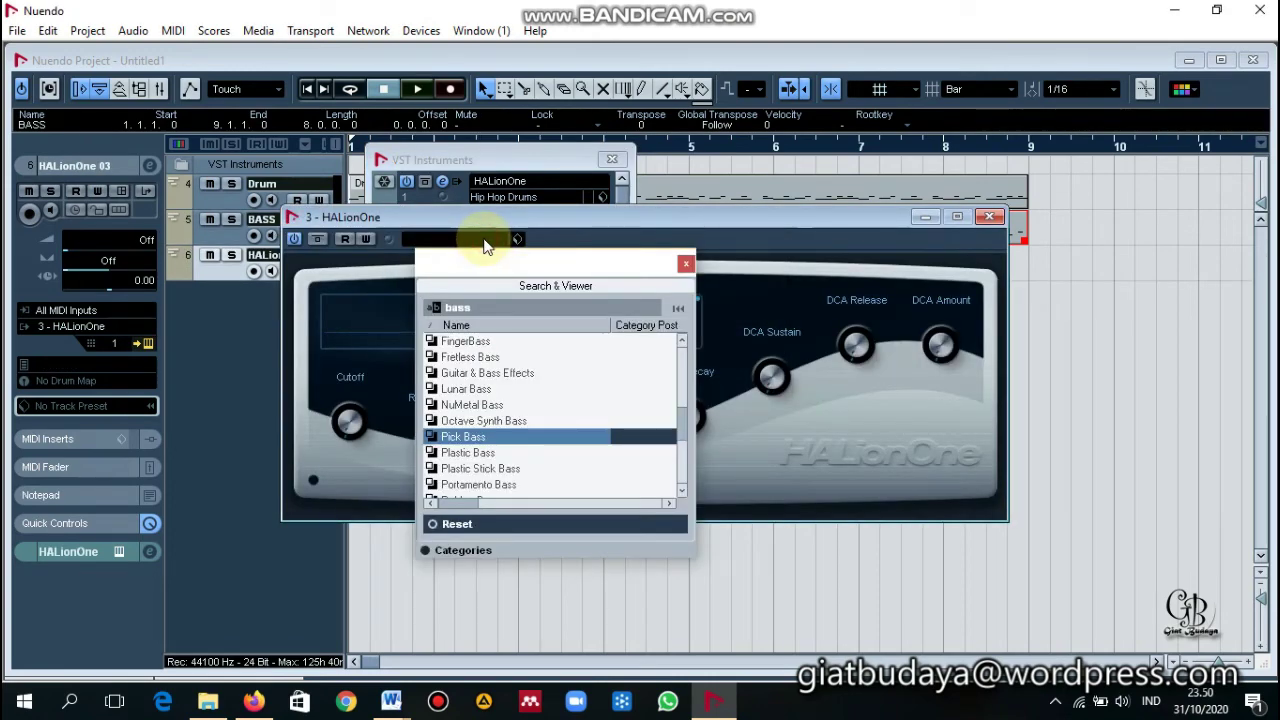
{"action": "left_click", "coordinate": [487, 306]}
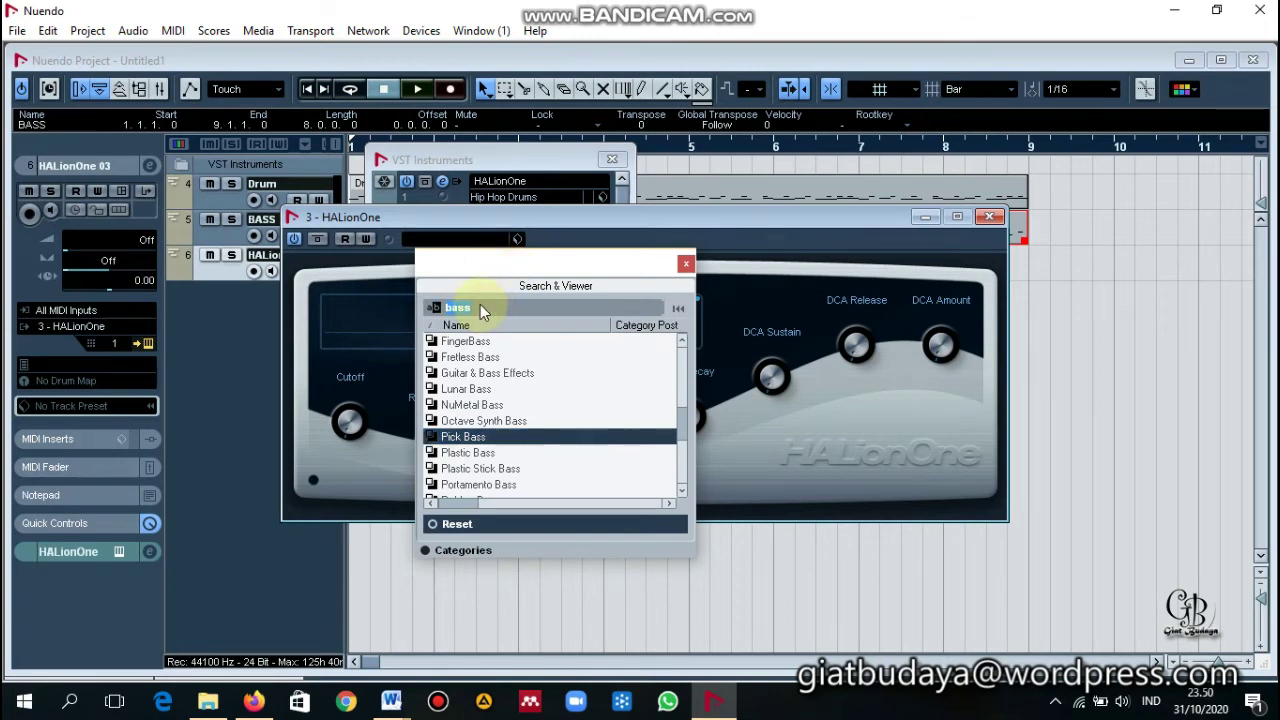
{"action": "type", "text": "Keu"}
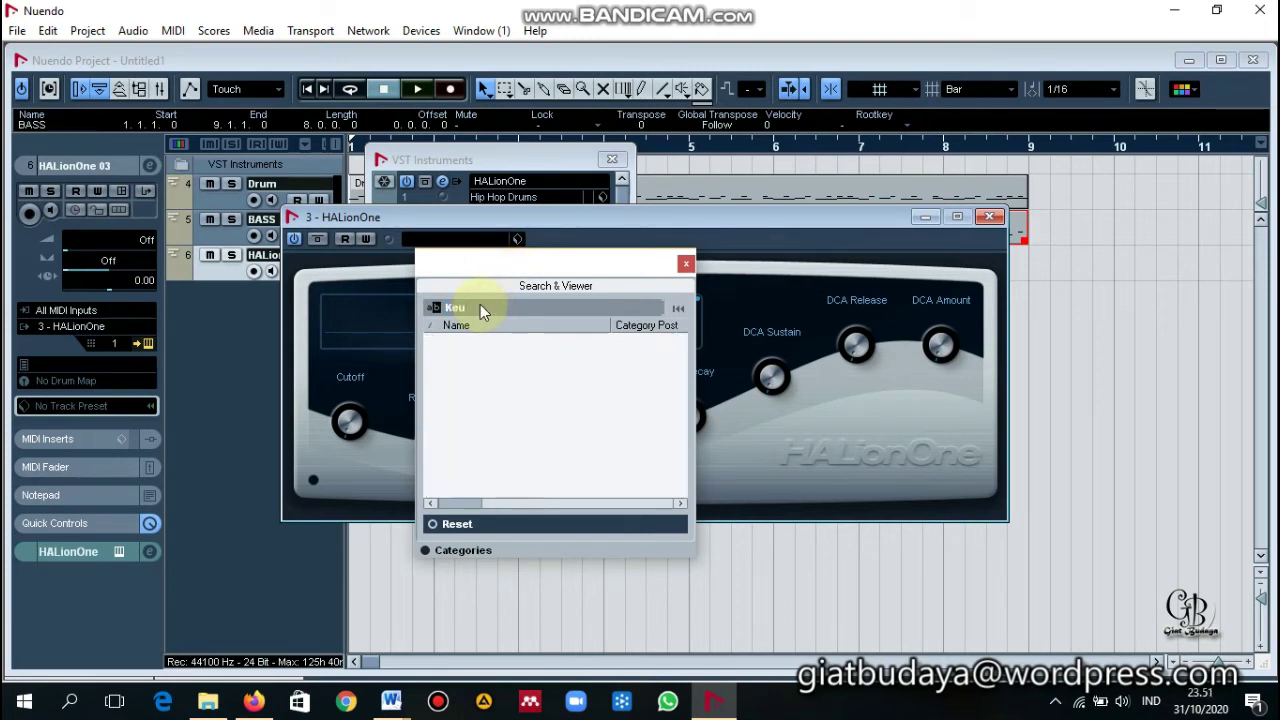
{"action": "key", "text": "BackSpace"}
{"action": "type", "text": "y"}
{"action": "key", "text": "BackSpace"}
{"action": "key", "text": "BackSpace"}
{"action": "key", "text": "BackSpace"}
{"action": "key", "text": "BackSpace"}
{"action": "key", "text": "BackSpace"}
{"action": "key", "text": "BackSpace"}
{"action": "key", "text": "BackSpace"}
{"action": "key", "text": "BackSpace"}
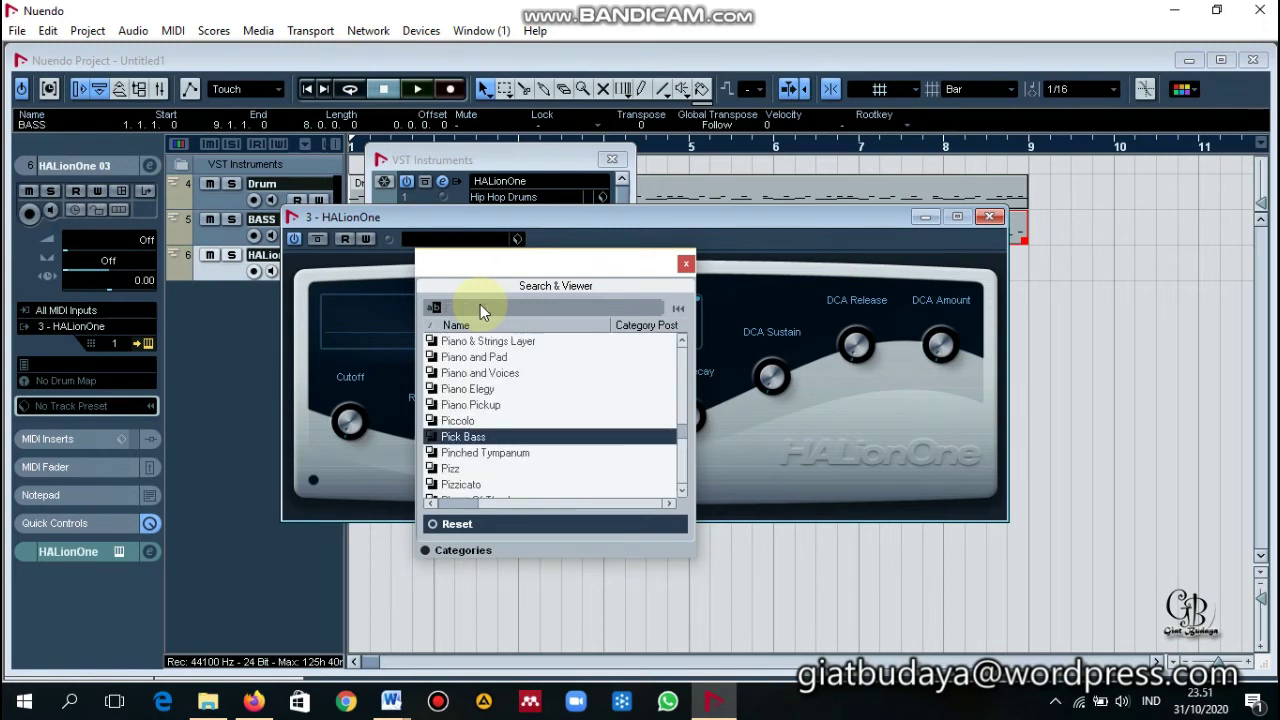
- Filter the presets by "pad", load Sample&Hold Pad and close the HALionOne and VST Instruments windows
{"action": "type", "text": "Pad"}
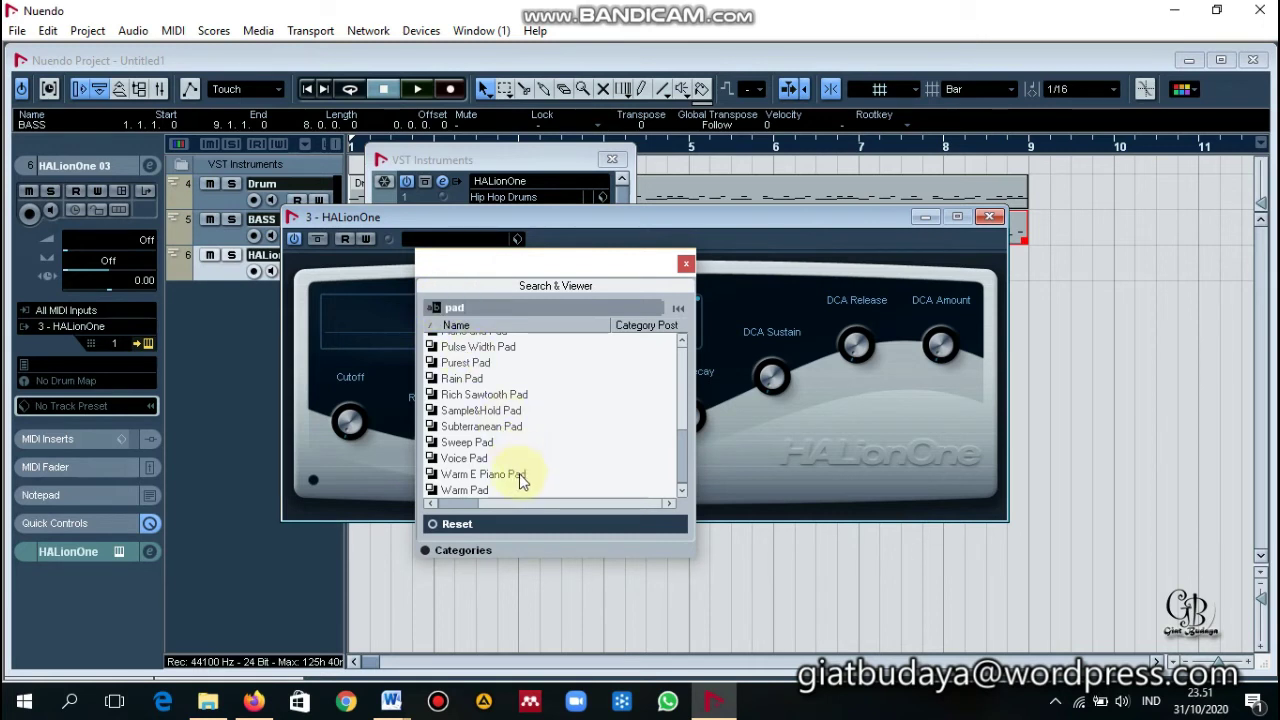
{"action": "double_click", "coordinate": [476, 412]}
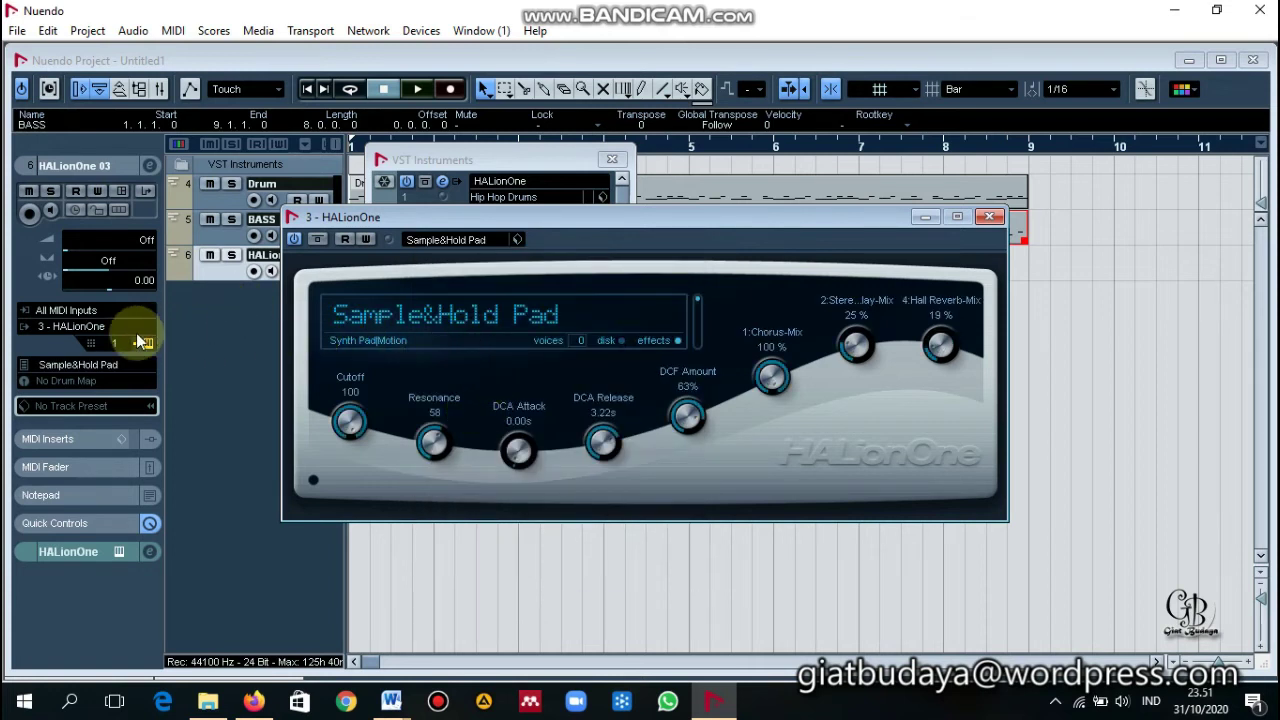
{"action": "left_click", "coordinate": [989, 217]}
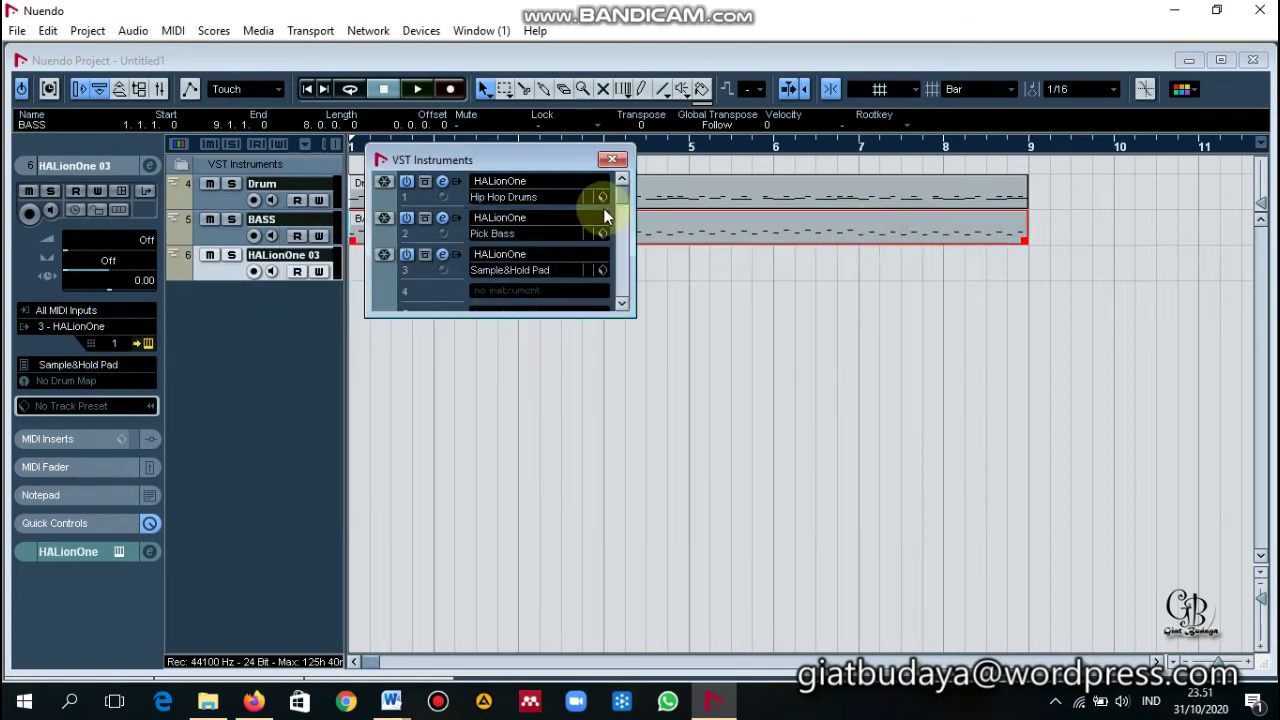
{"action": "left_click", "coordinate": [612, 160]}
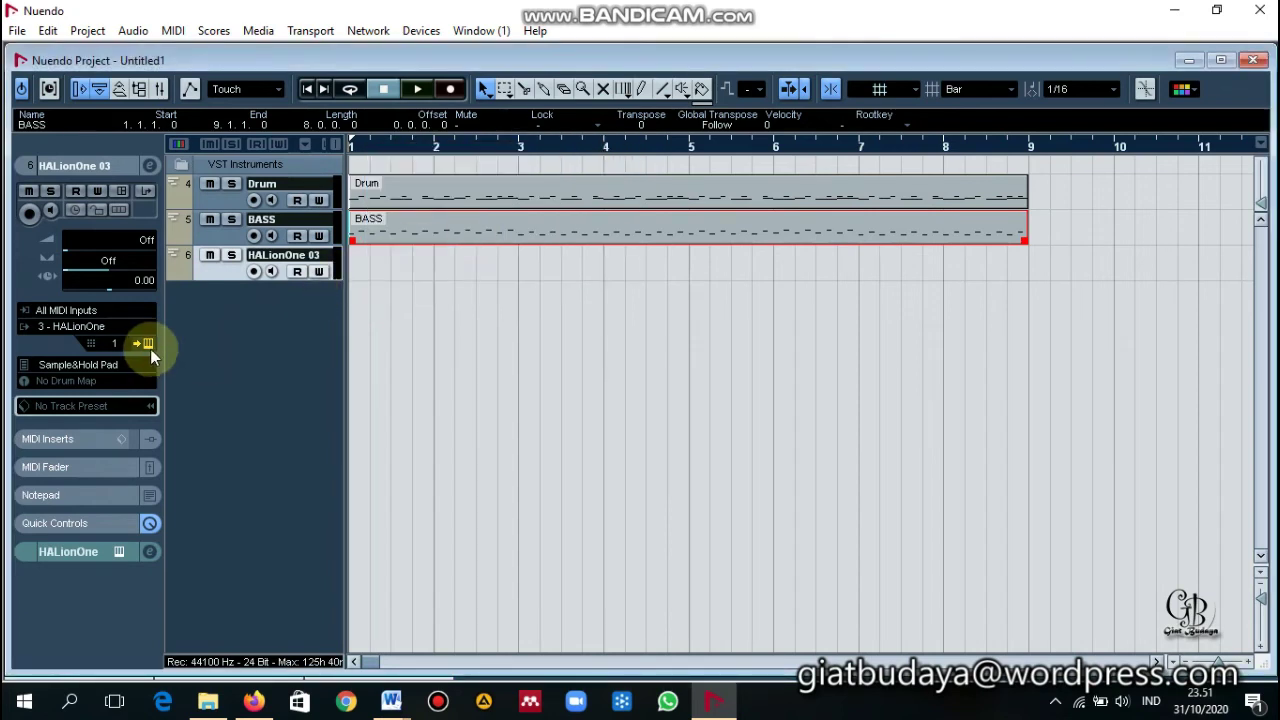
- Set the BASS track's MIDI channel to 3
{"action": "left_click", "coordinate": [215, 232]}
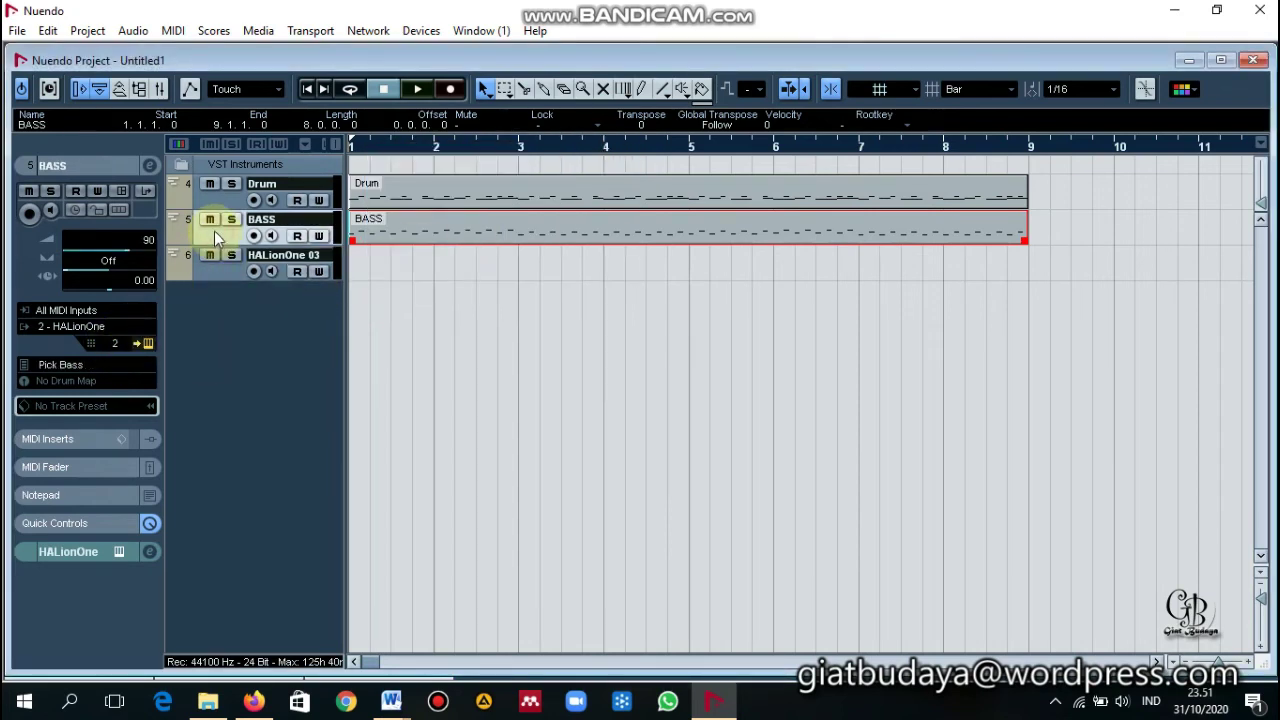
{"action": "left_click", "coordinate": [228, 203]}
{"action": "left_click", "coordinate": [235, 238]}
{"action": "left_click", "coordinate": [110, 345]}
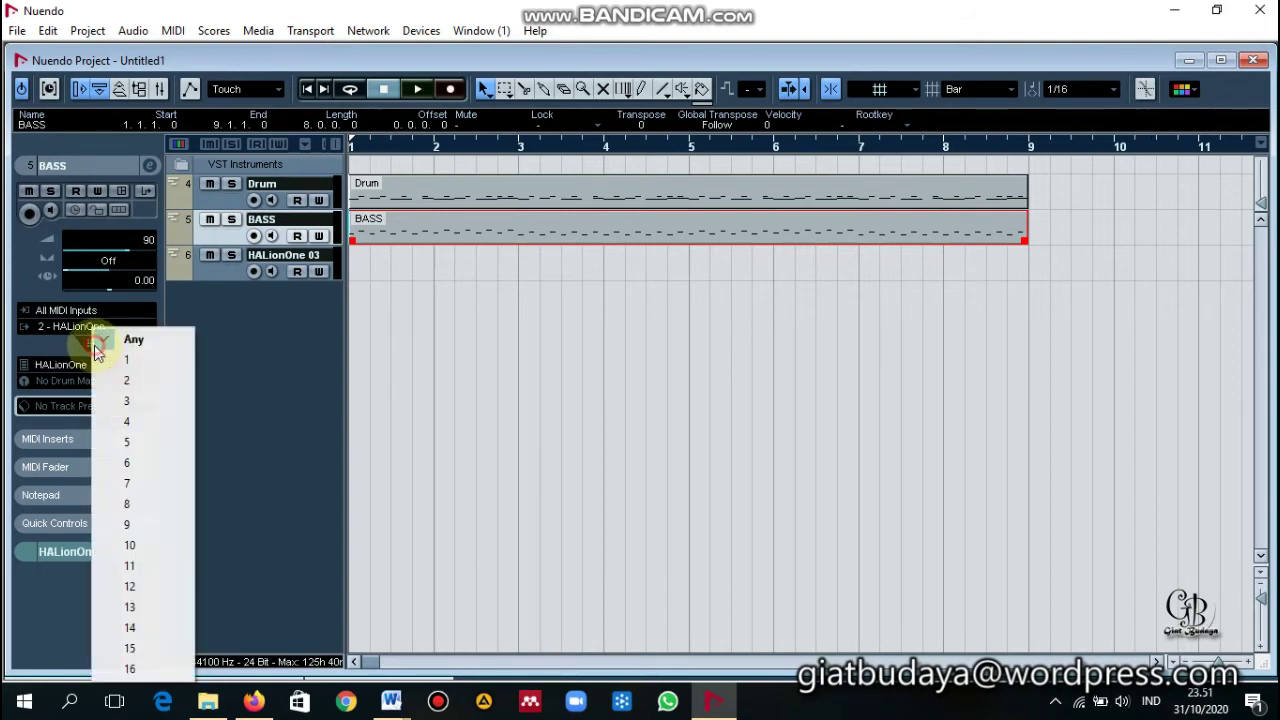
{"action": "left_click", "coordinate": [133, 400]}
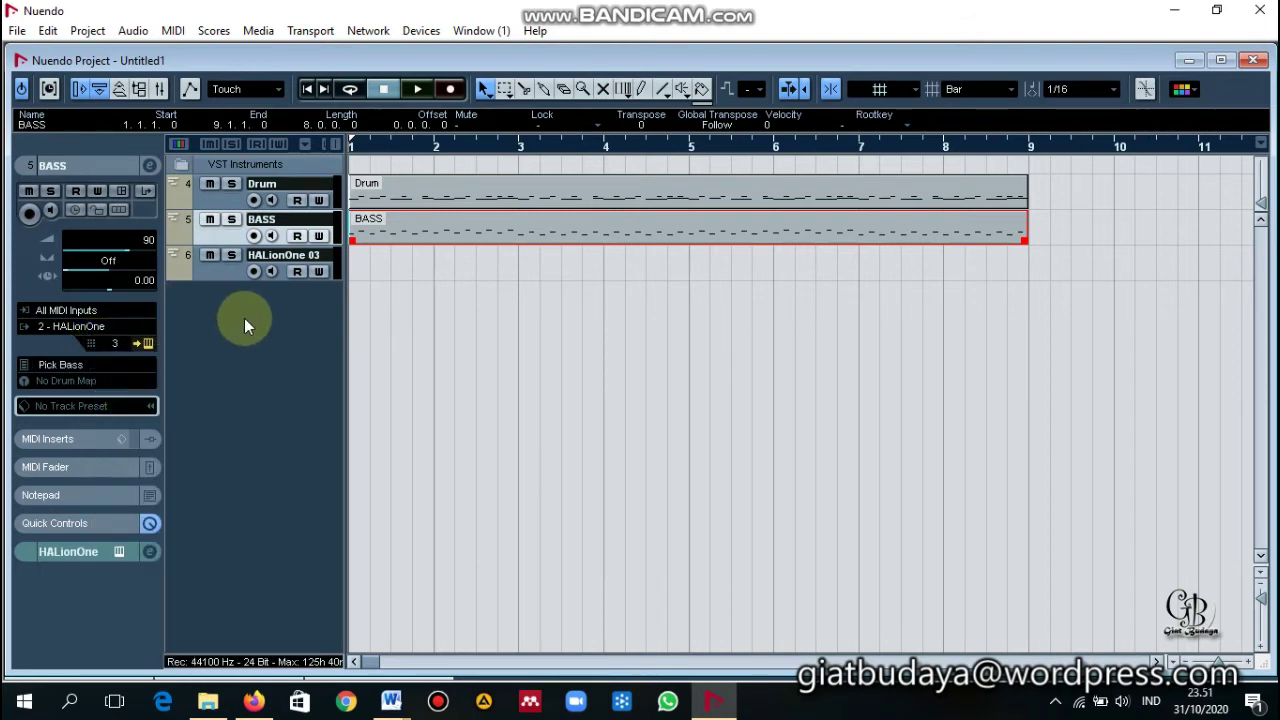
- Rename the HALionOne 03 track as Keyboard
{"action": "double_click", "coordinate": [272, 256]}
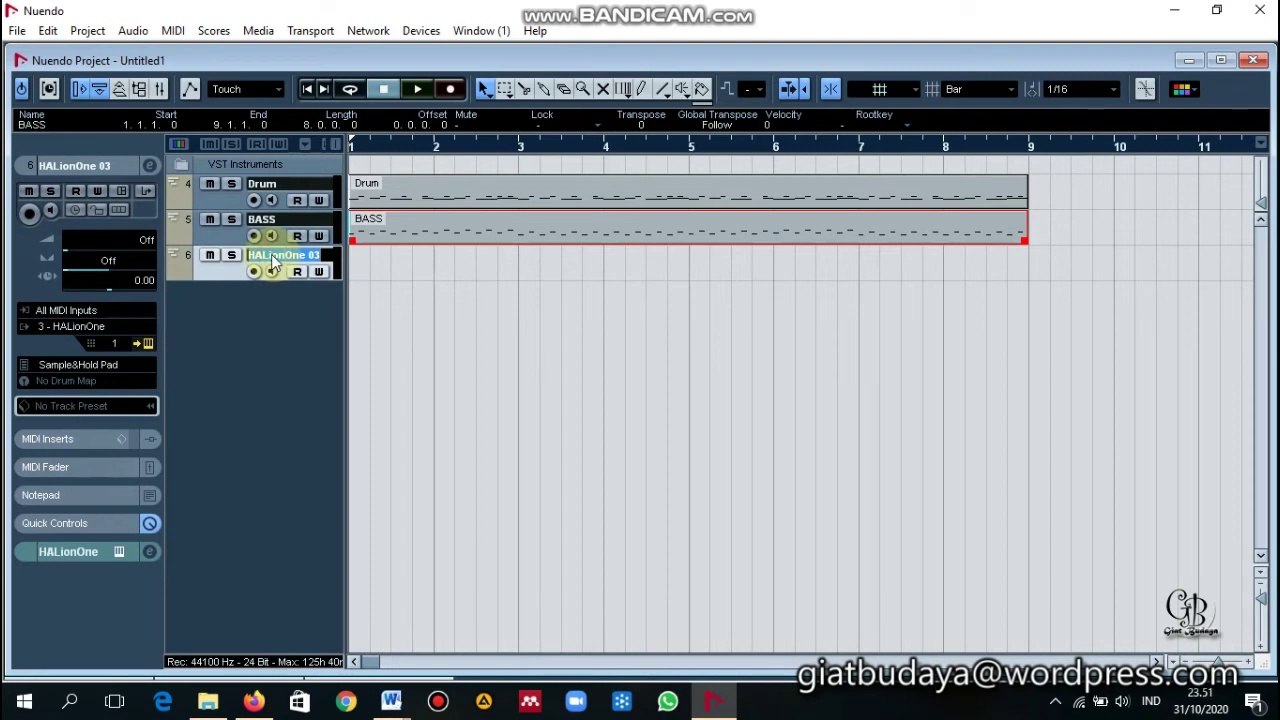
{"action": "key", "text": "BackSpace"}
{"action": "type", "text": "K"}
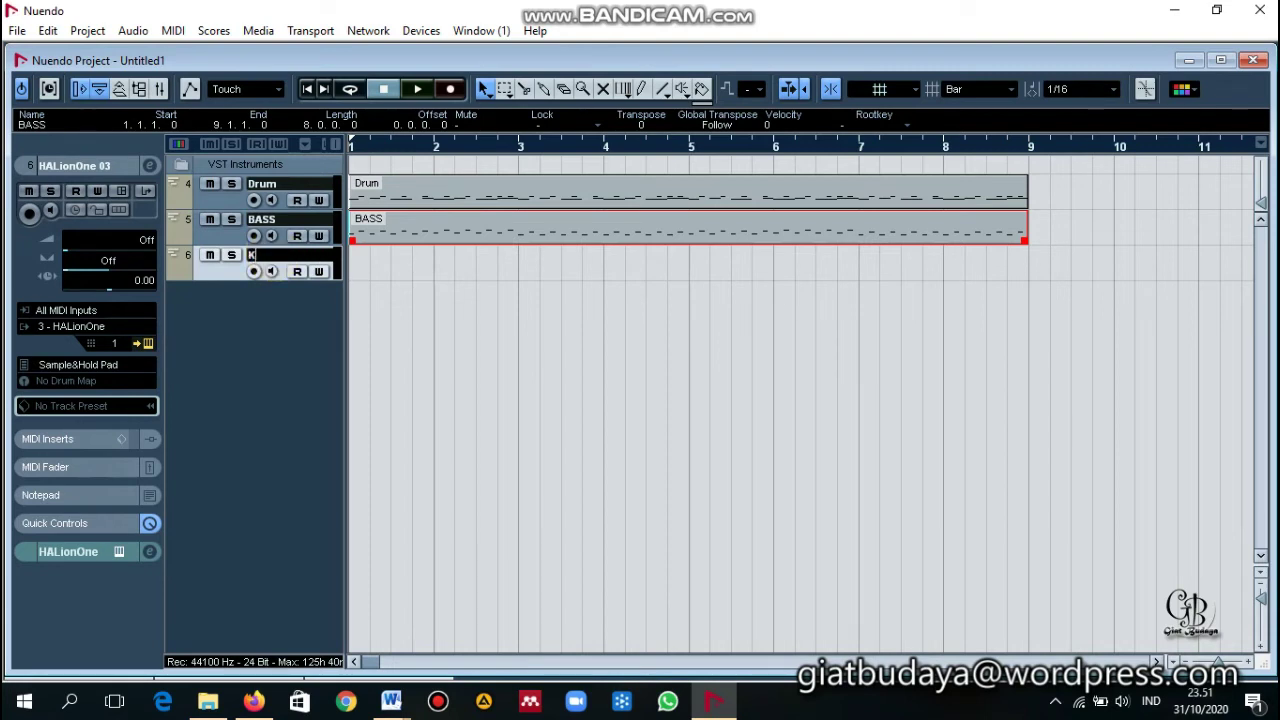
{"action": "type", "text": "eyboard"}
{"action": "key", "text": "Return"}
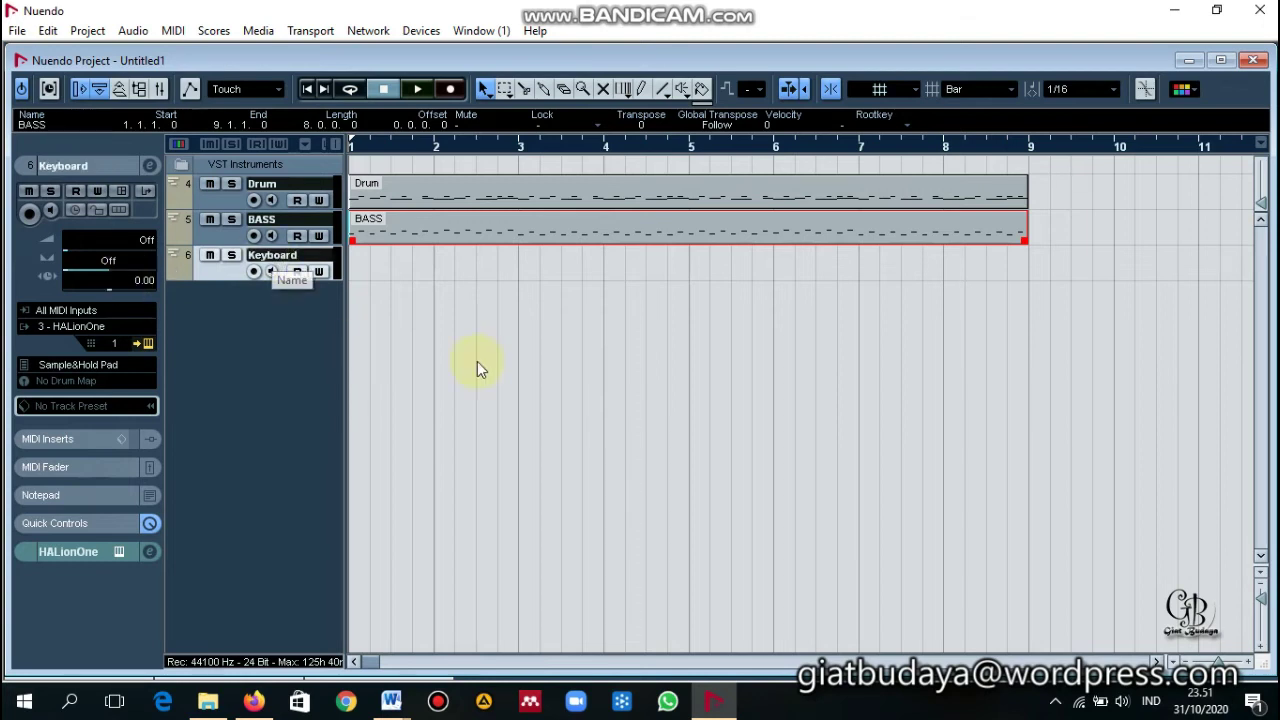
- Draw an empty part on the Keyboard track from bar 1 to bar 9 and open it in the Key Editor
{"action": "left_click", "coordinate": [641, 88]}
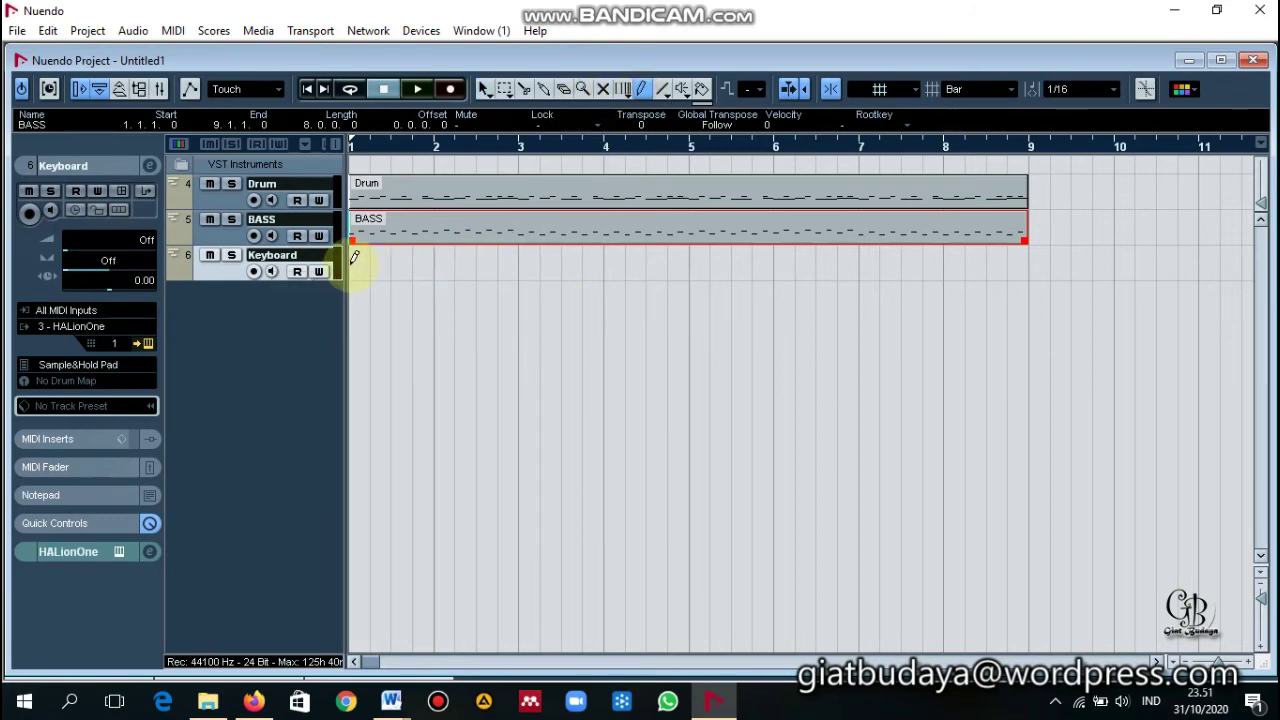
{"action": "left_click_drag", "start_coordinate": [353, 258], "coordinate": [1008, 258]}
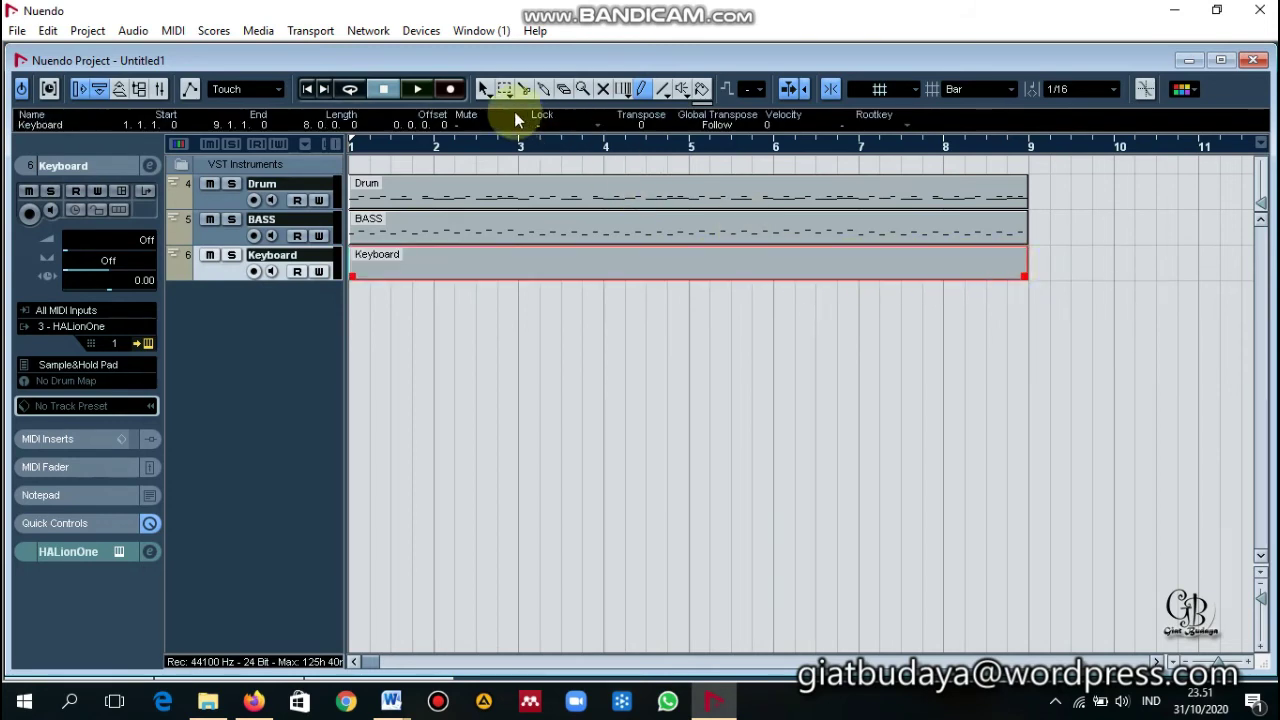
{"action": "left_click", "coordinate": [483, 91]}
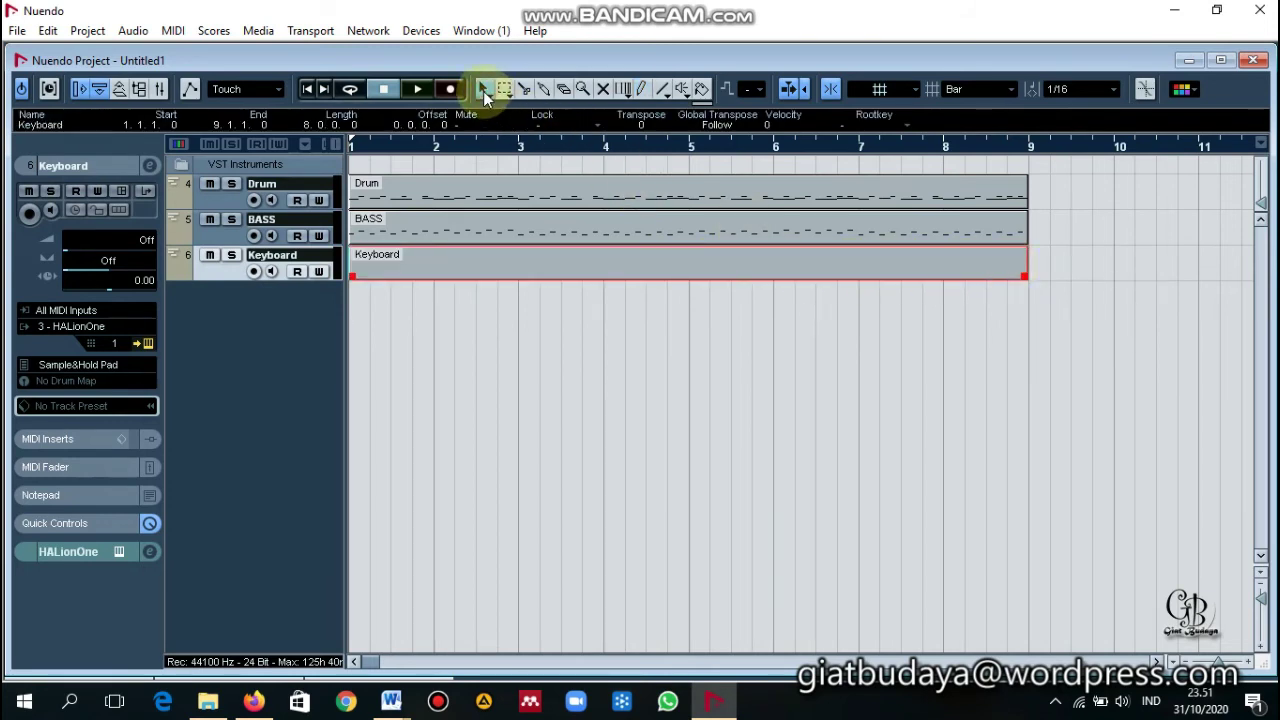
{"action": "double_click", "coordinate": [486, 264]}
- Draw a full-bar E4 note in bar 1, play it back, and draw a full-bar A4 note in bar 2
{"action": "left_click", "coordinate": [40, 283]}
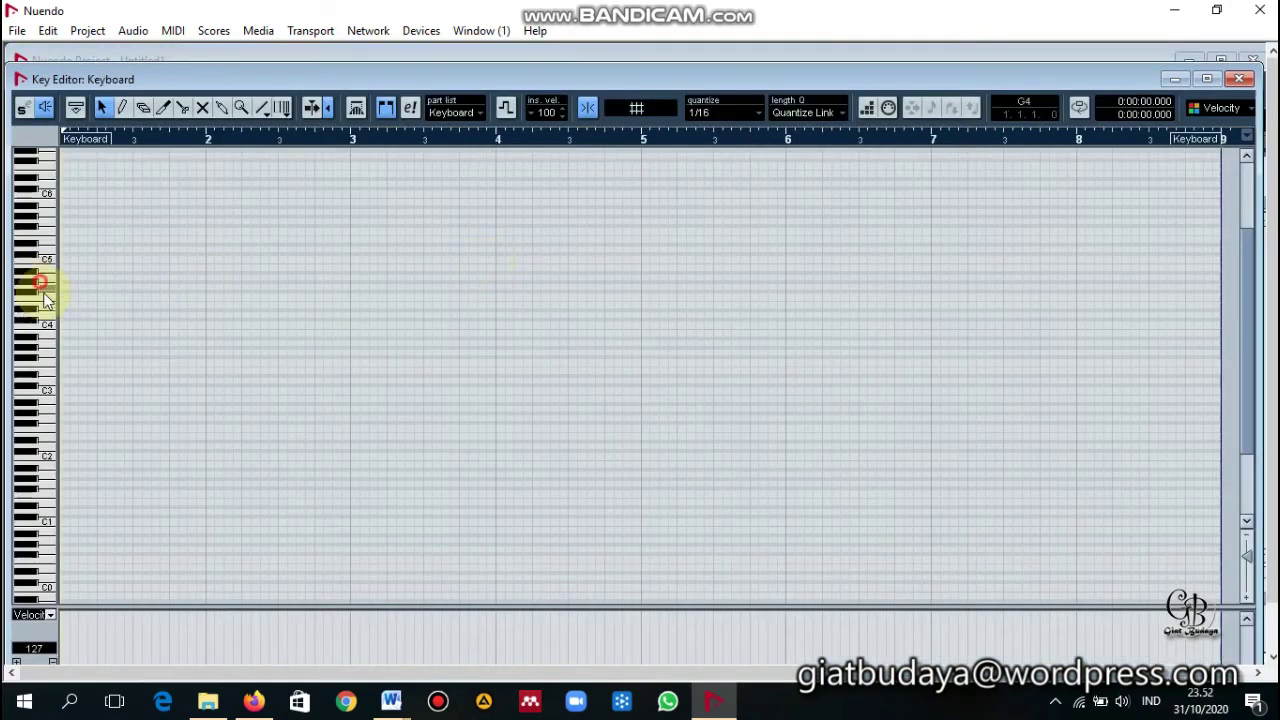
{"action": "left_click", "coordinate": [122, 109]}
{"action": "left_click", "coordinate": [63, 301]}
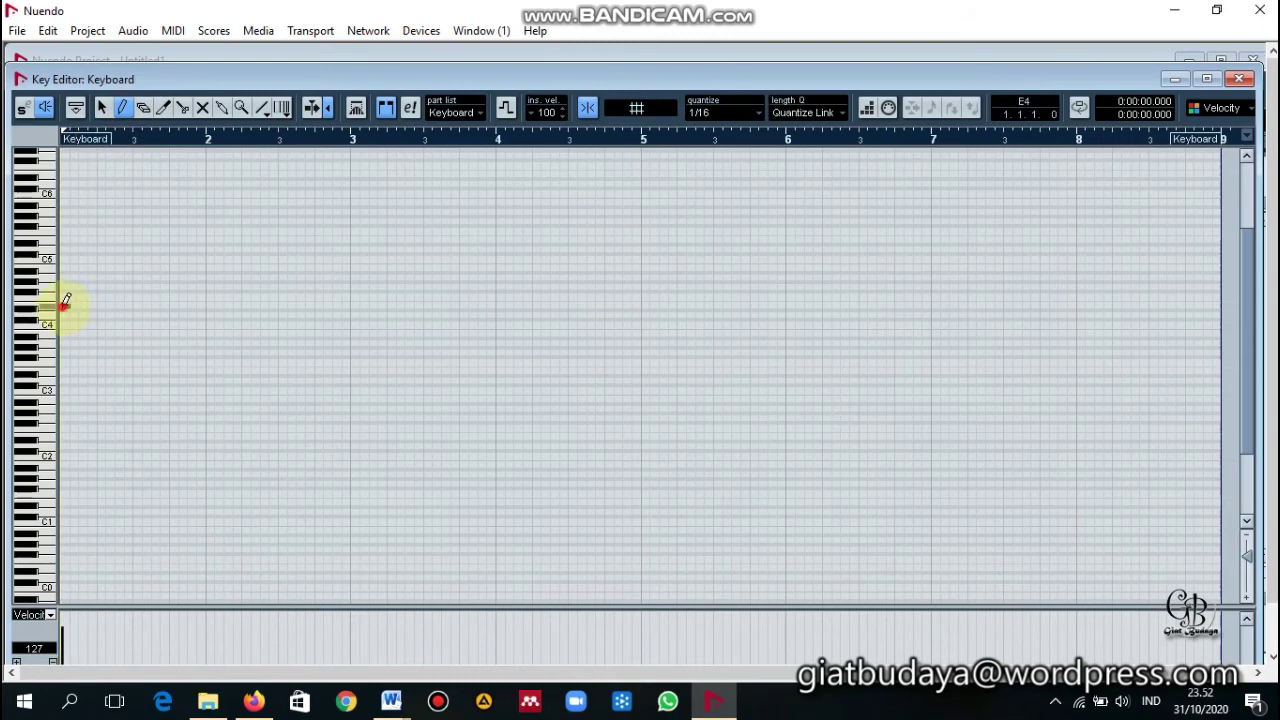
{"action": "left_click_drag", "start_coordinate": [63, 301], "coordinate": [201, 292]}
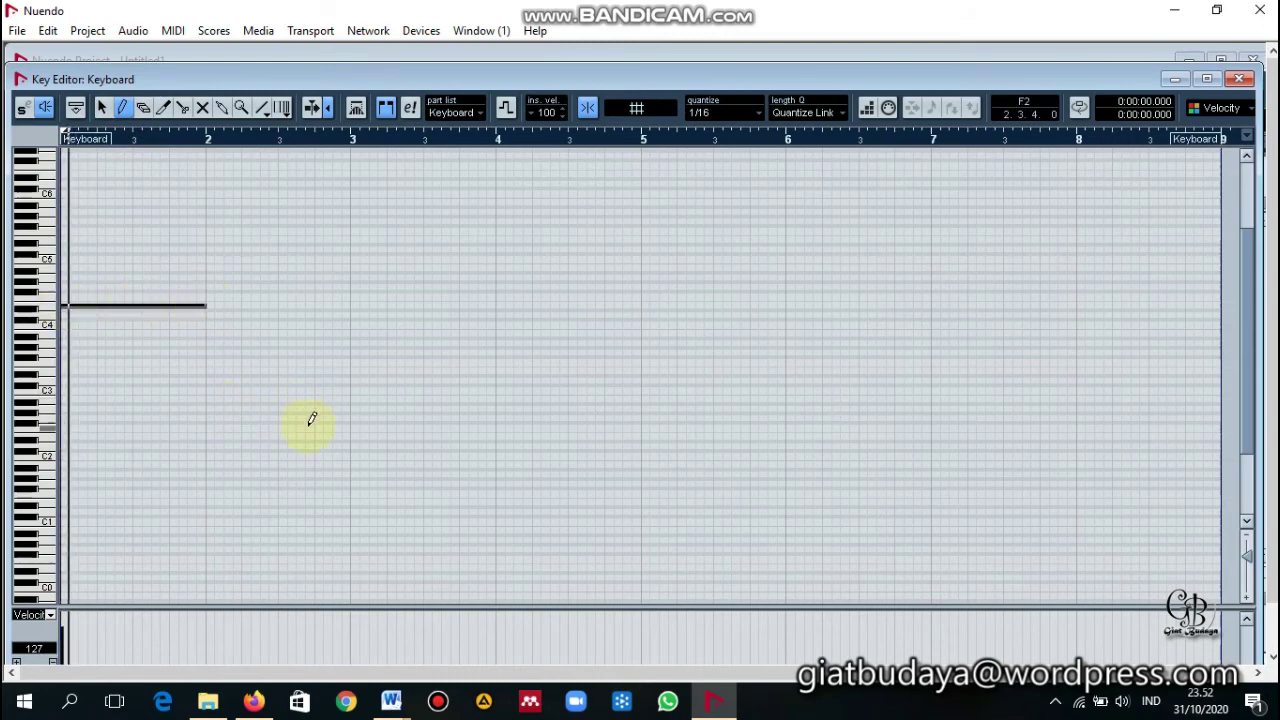
{"action": "key", "text": "space"}
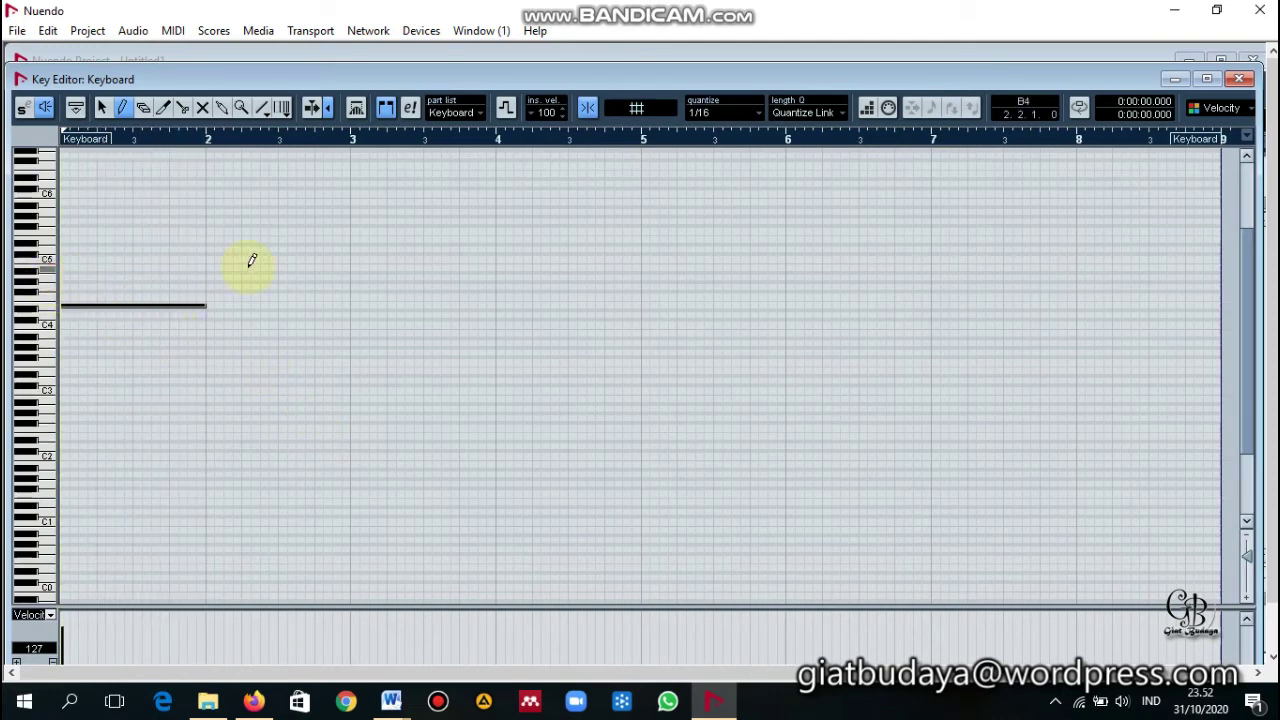
{"action": "left_click_drag", "start_coordinate": [209, 276], "coordinate": [353, 257]}
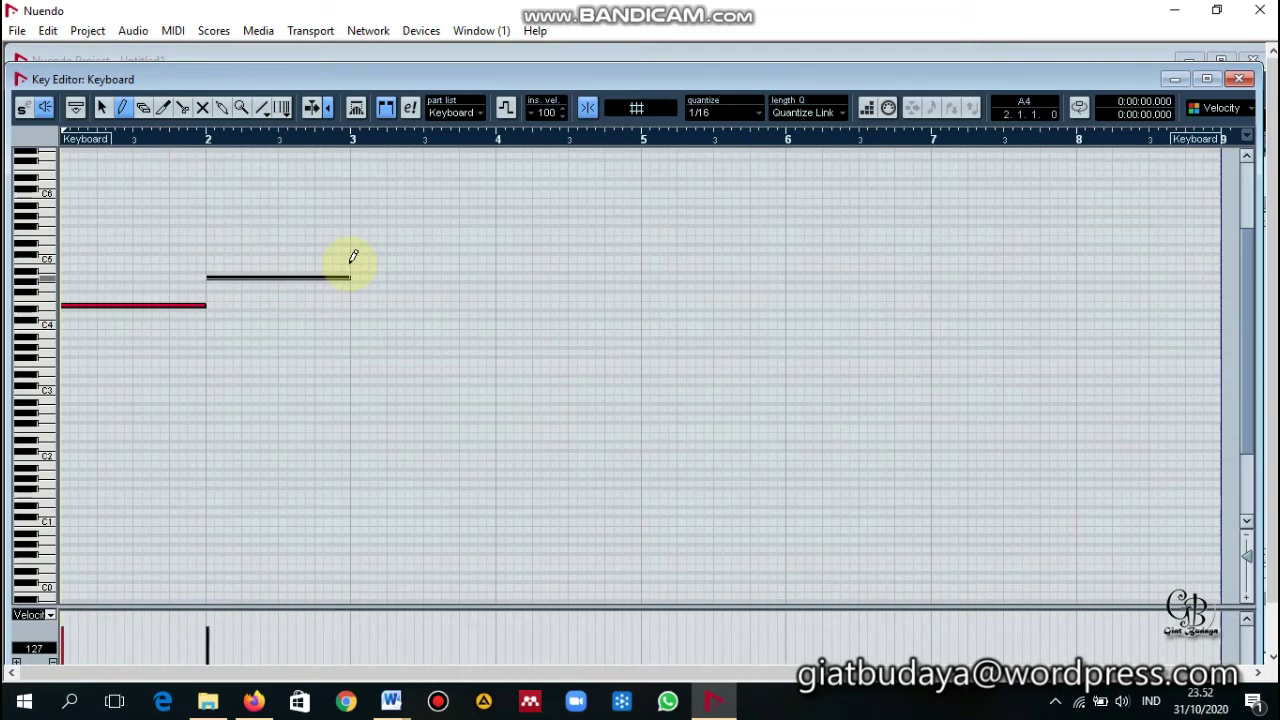
- Draw a D4 note spanning bars 3 and 4 of the Keyboard part and play it back
{"action": "left_click_drag", "start_coordinate": [352, 306], "coordinate": [647, 310]}
{"action": "key", "text": "space"}
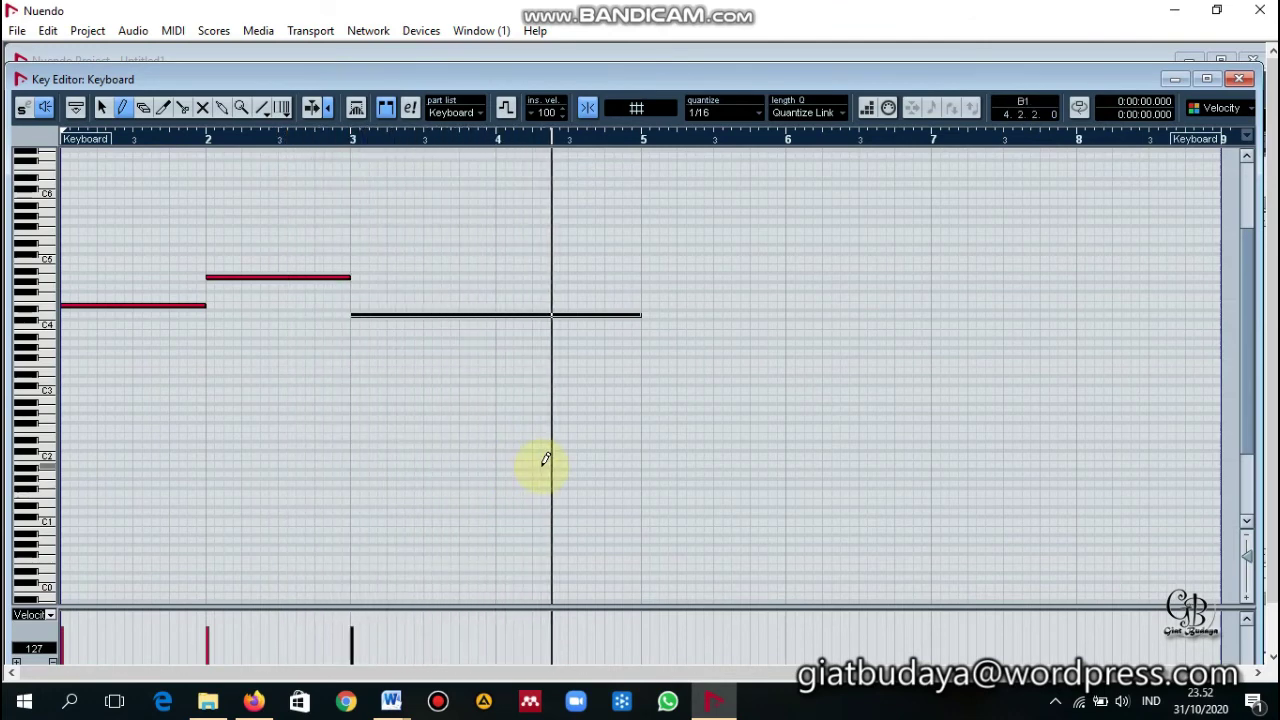
{"action": "key", "text": "space"}
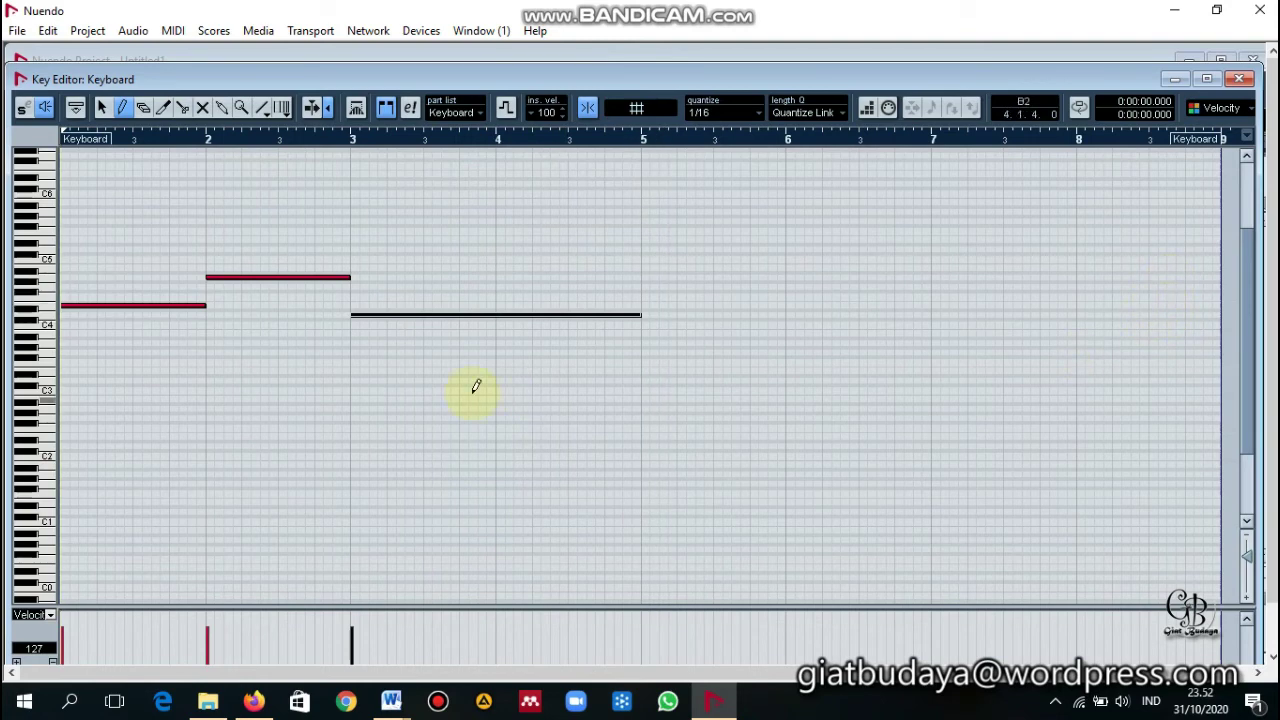
- Duplicate all the Keyboard notes from bars 1–4 into bars 5–8, minimize the Key Editor and play back the project
{"action": "left_click_drag", "start_coordinate": [591, 423], "coordinate": [105, 259]}
{"action": "key", "text": "ctrl+d"}
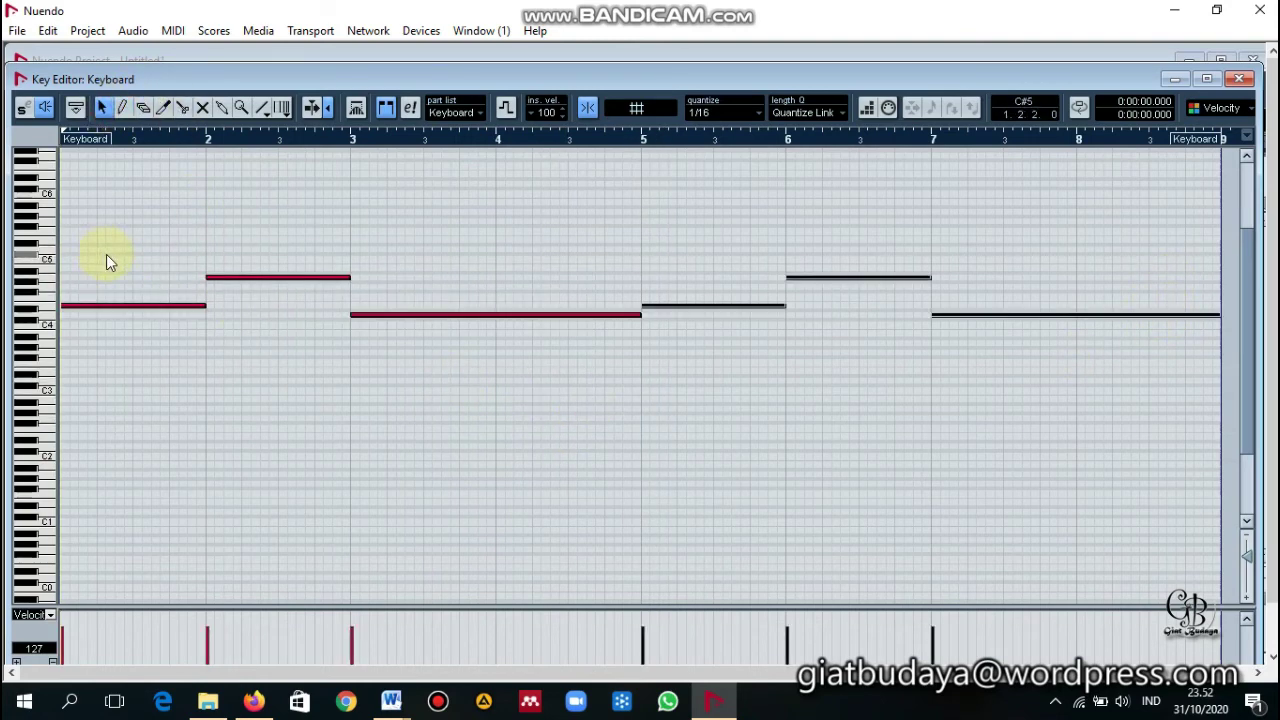
{"action": "left_click", "coordinate": [1176, 80]}
{"action": "key", "text": "space"}
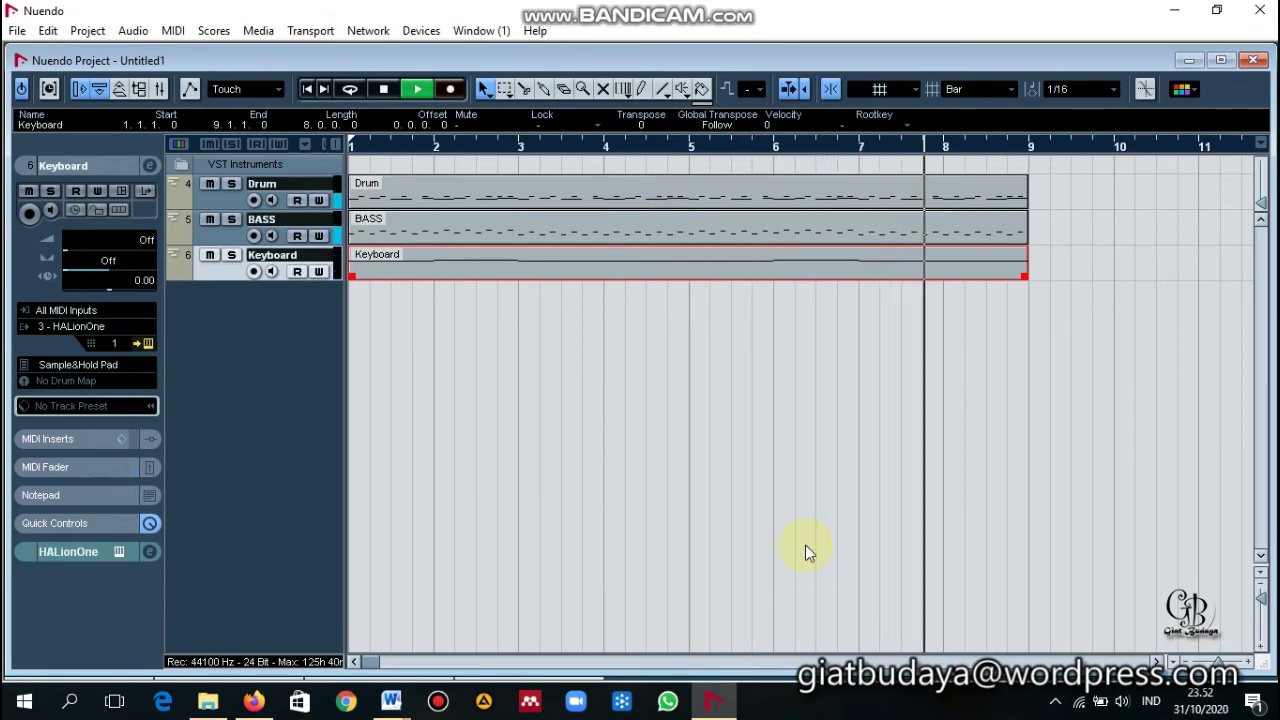
{"action": "key", "text": "space"}
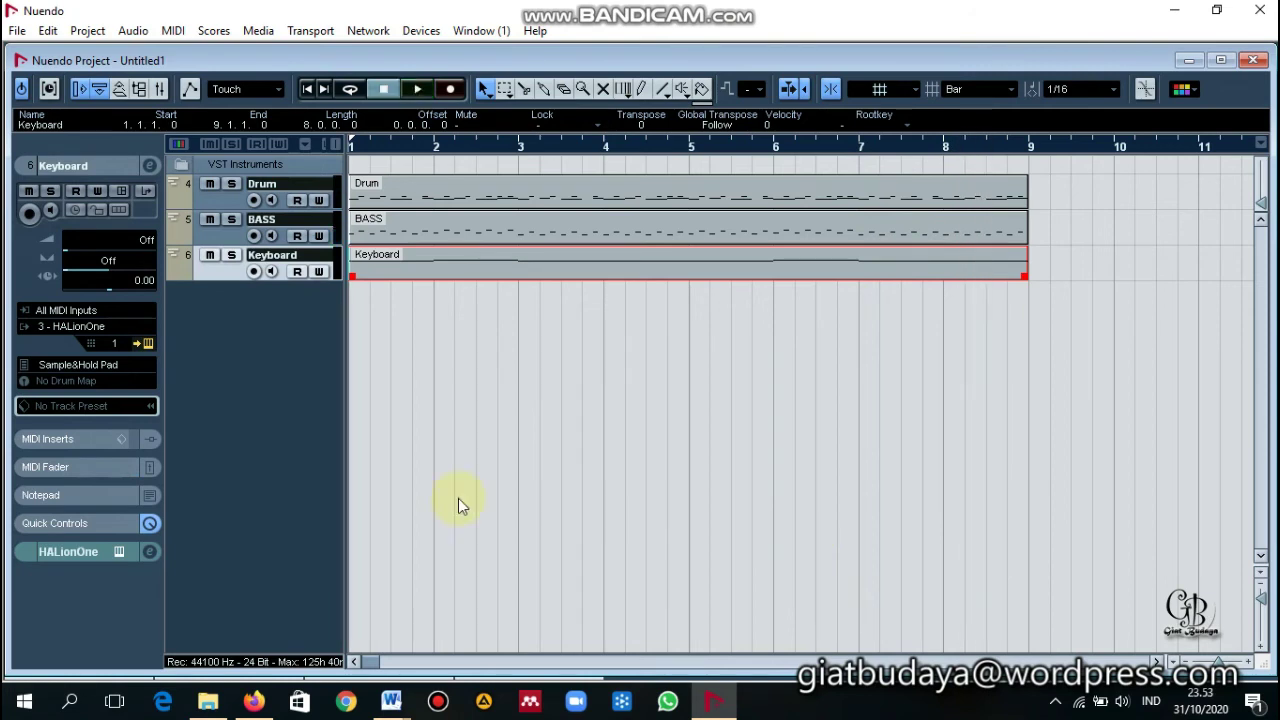
{"action": "right_click", "coordinate": [248, 298]}
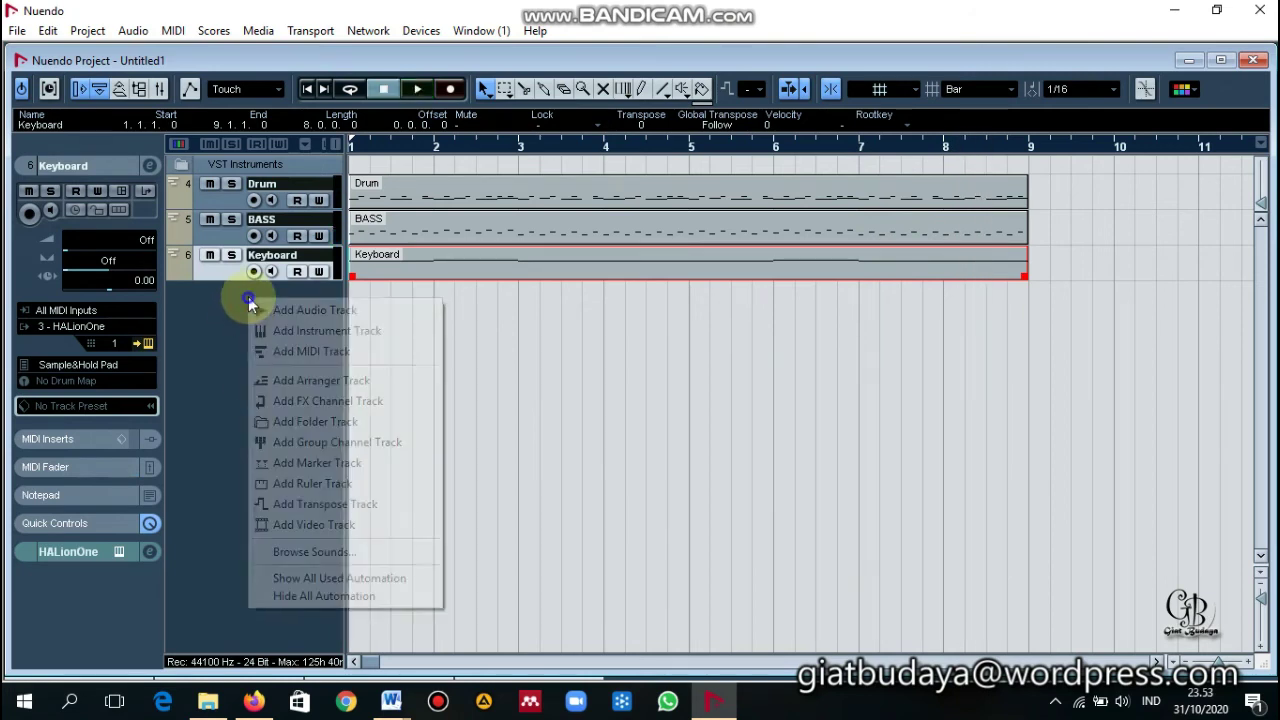
{"action": "key", "text": "Escape"}
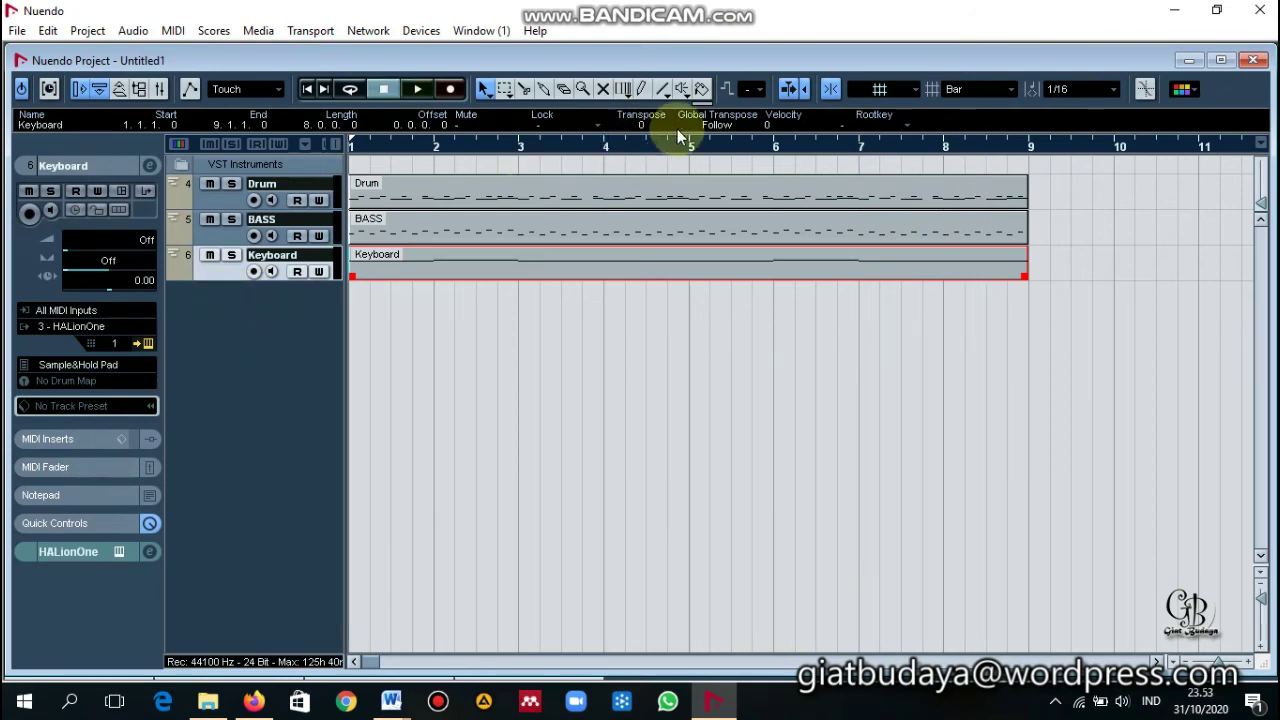
{"action": "left_click", "coordinate": [1220, 60]}
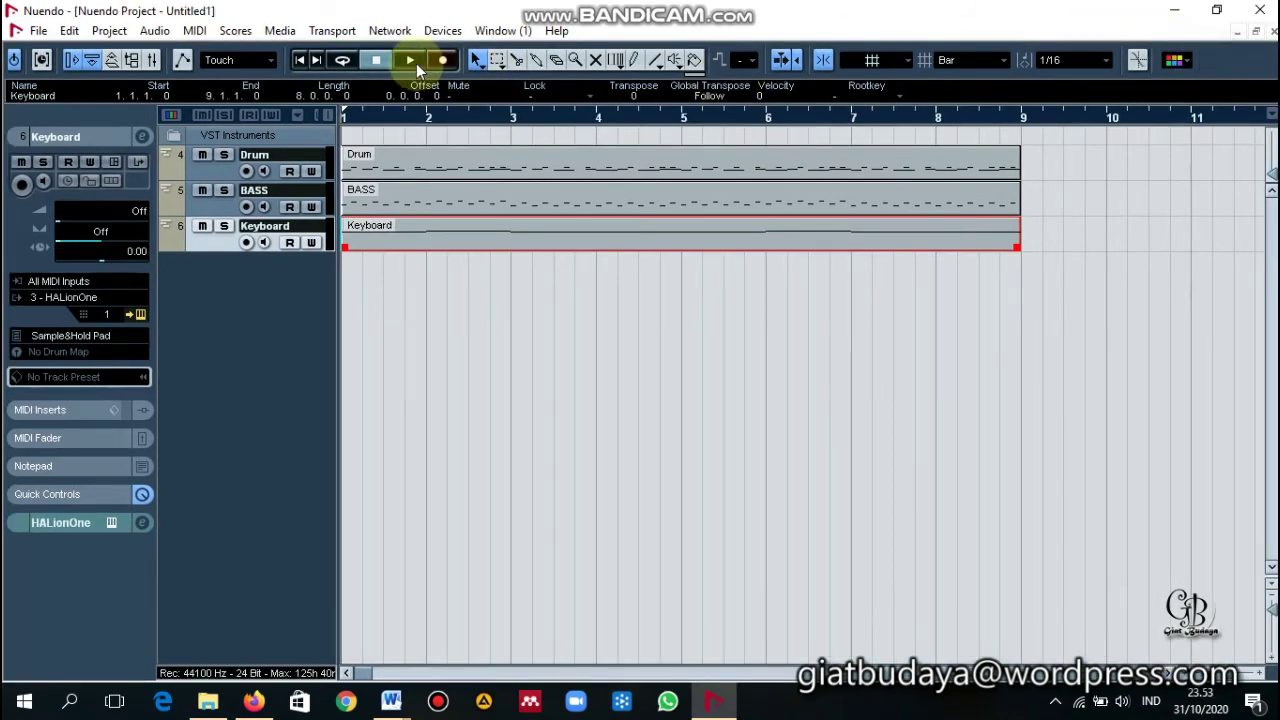
- Load HALionOne into VST instrument slot 4 and create a MIDI track assigned to it
{"action": "left_click", "coordinate": [432, 33]}
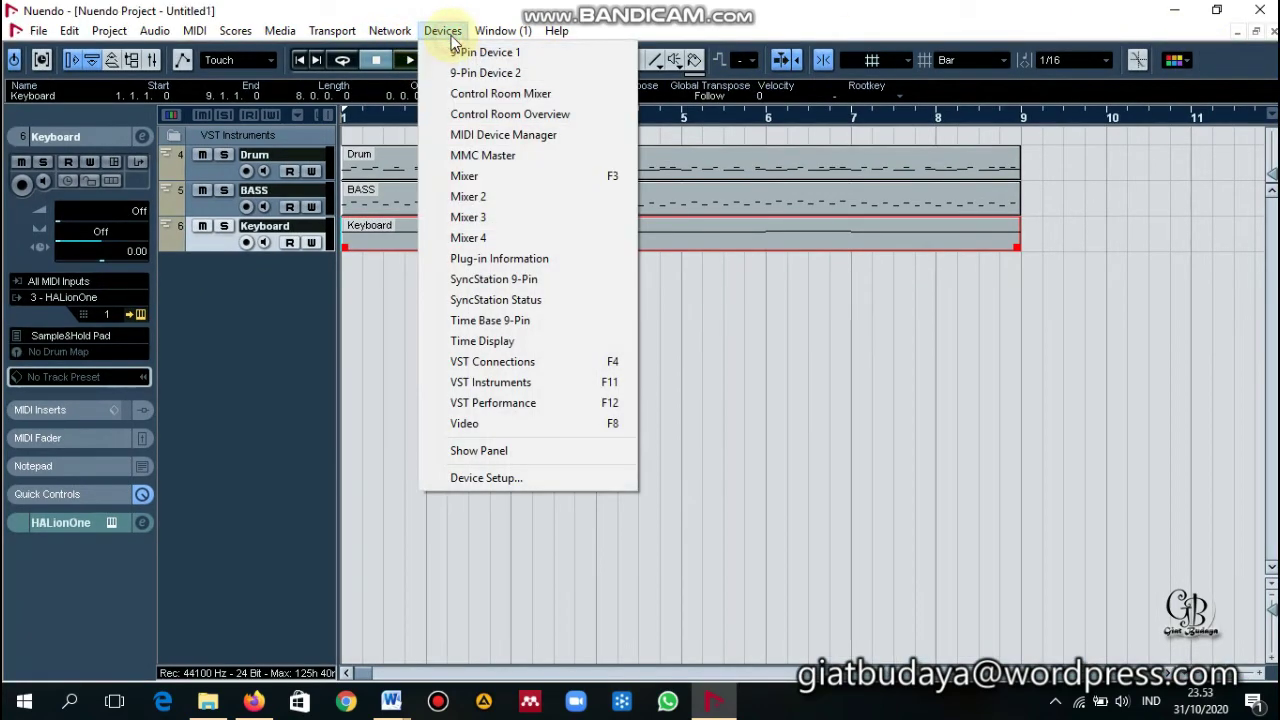
{"action": "left_click", "coordinate": [506, 382]}
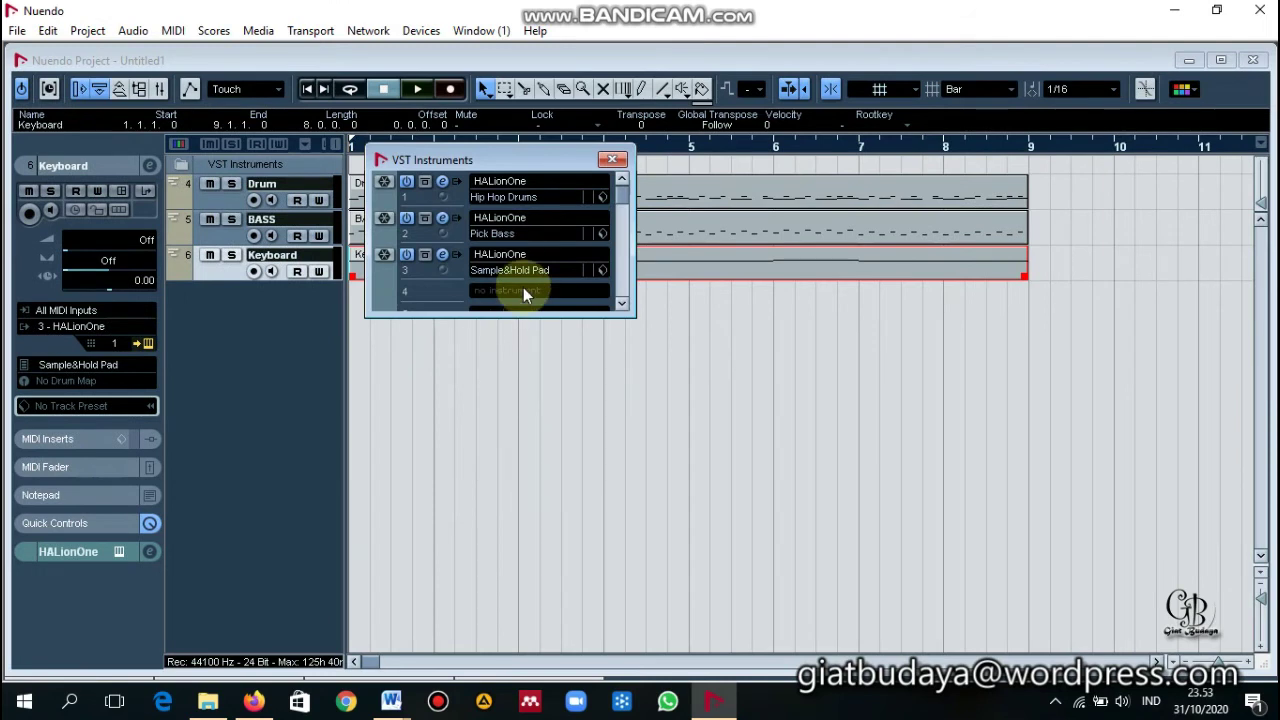
{"action": "scroll", "coordinate": [608, 208], "scroll_direction": "down", "scroll_amount": 1}
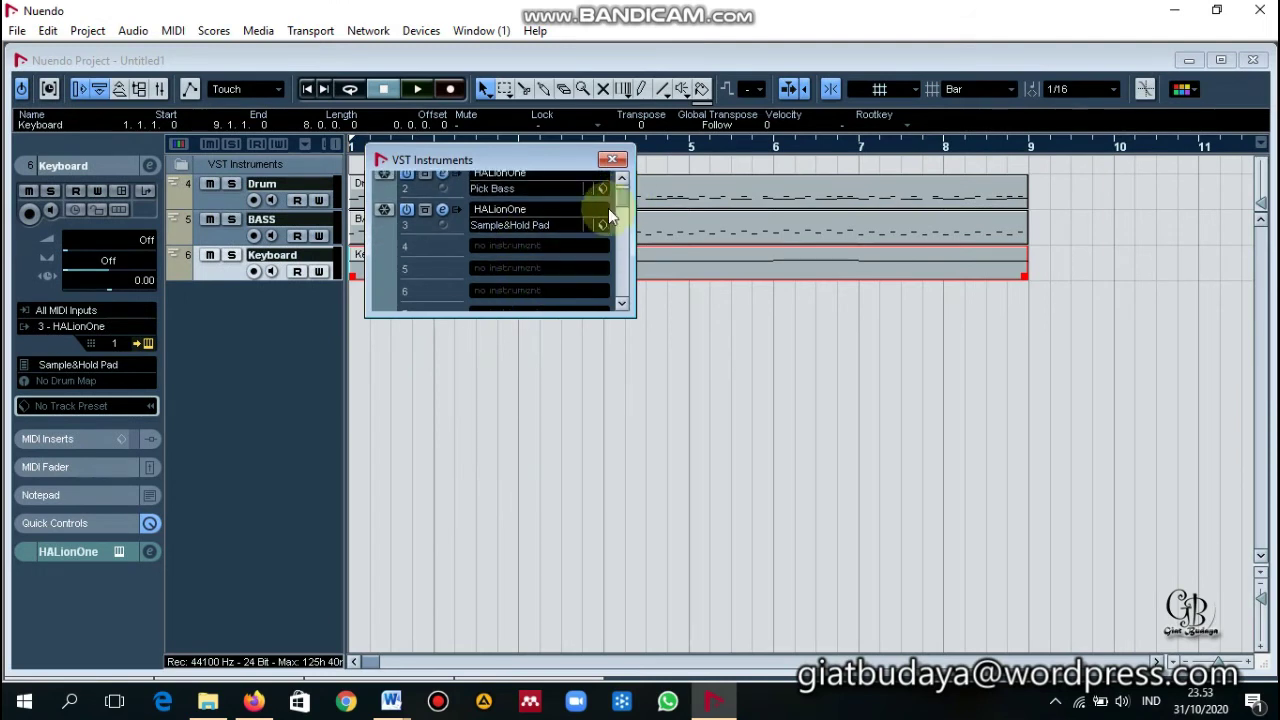
{"action": "left_click", "coordinate": [538, 244]}
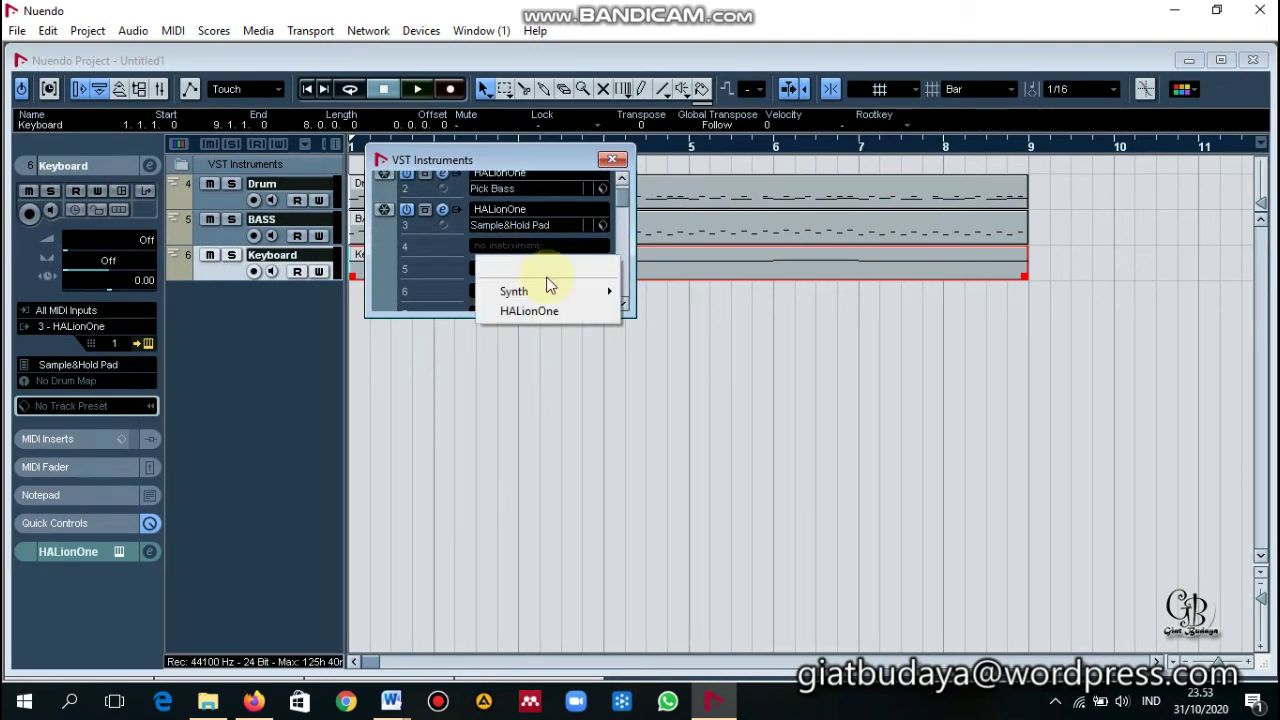
{"action": "left_click", "coordinate": [542, 310]}
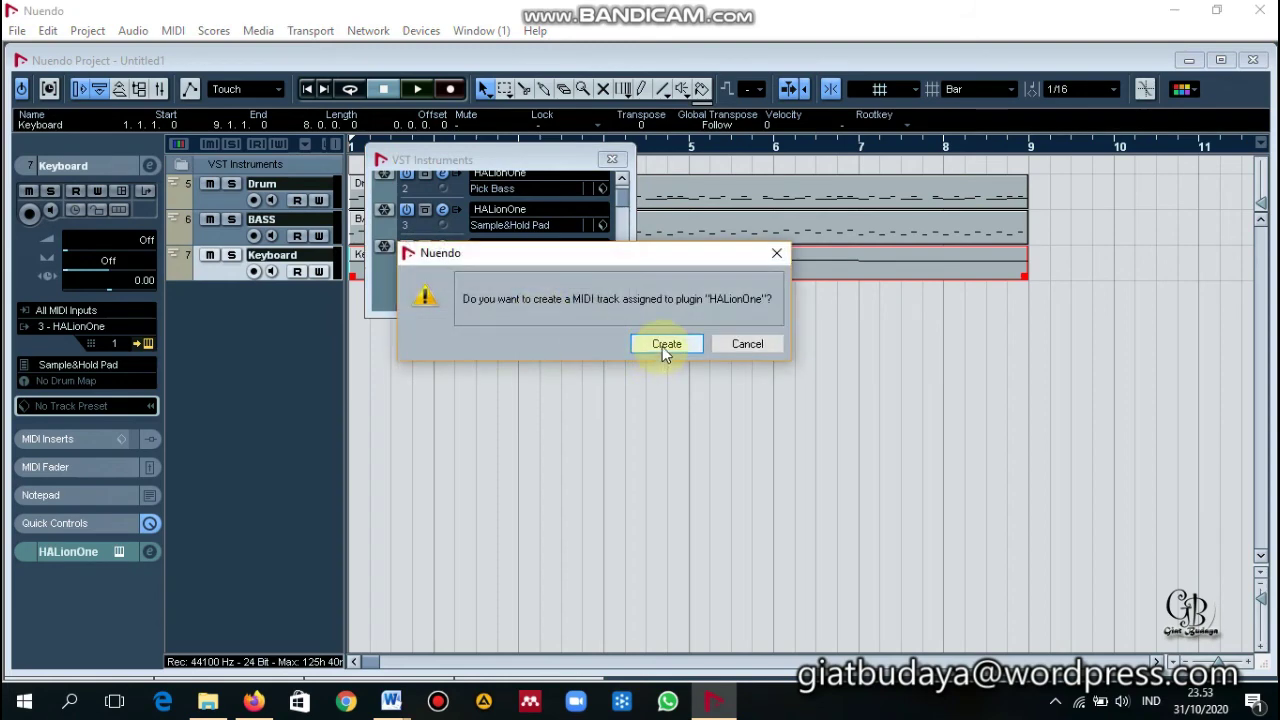
{"action": "left_click", "coordinate": [664, 344]}
- Search the fourth HALionOne's presets for "arpe" instead of "pad", and clear the search text
{"action": "left_click", "coordinate": [428, 240]}
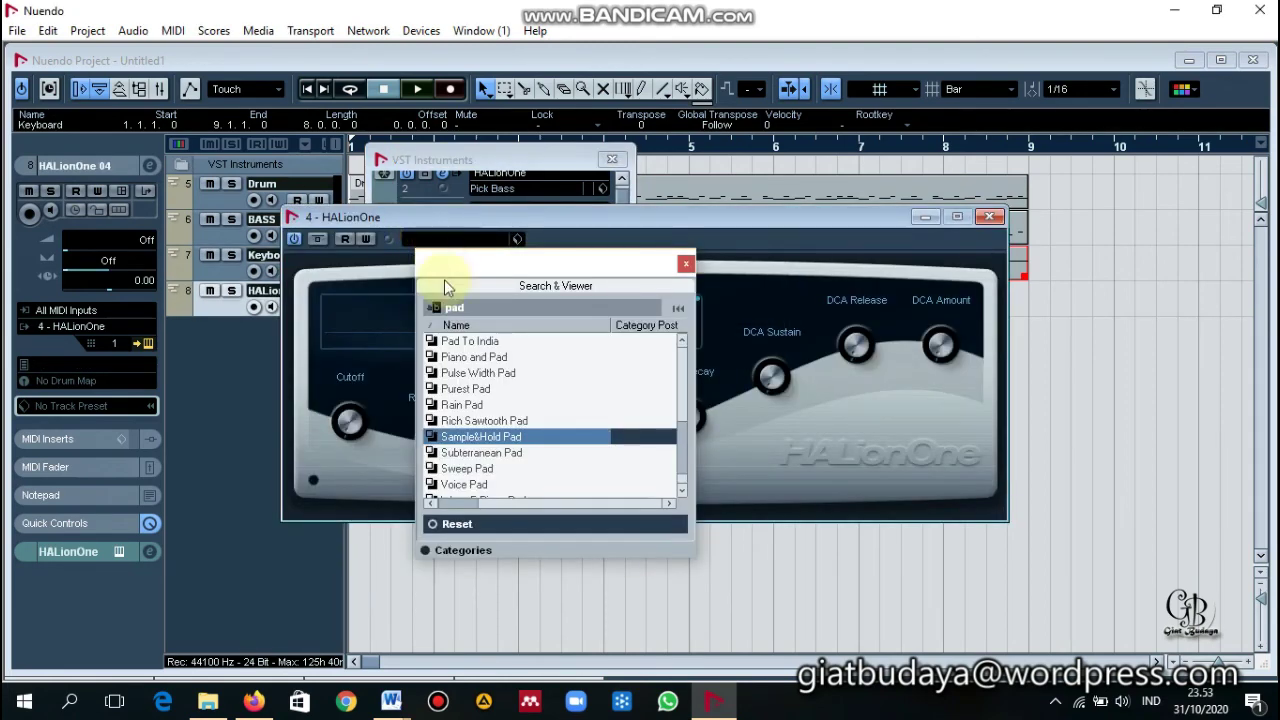
{"action": "scroll", "coordinate": [550, 378], "scroll_direction": "down", "scroll_amount": 1}
{"action": "scroll", "coordinate": [550, 379], "scroll_direction": "up", "scroll_amount": 2}
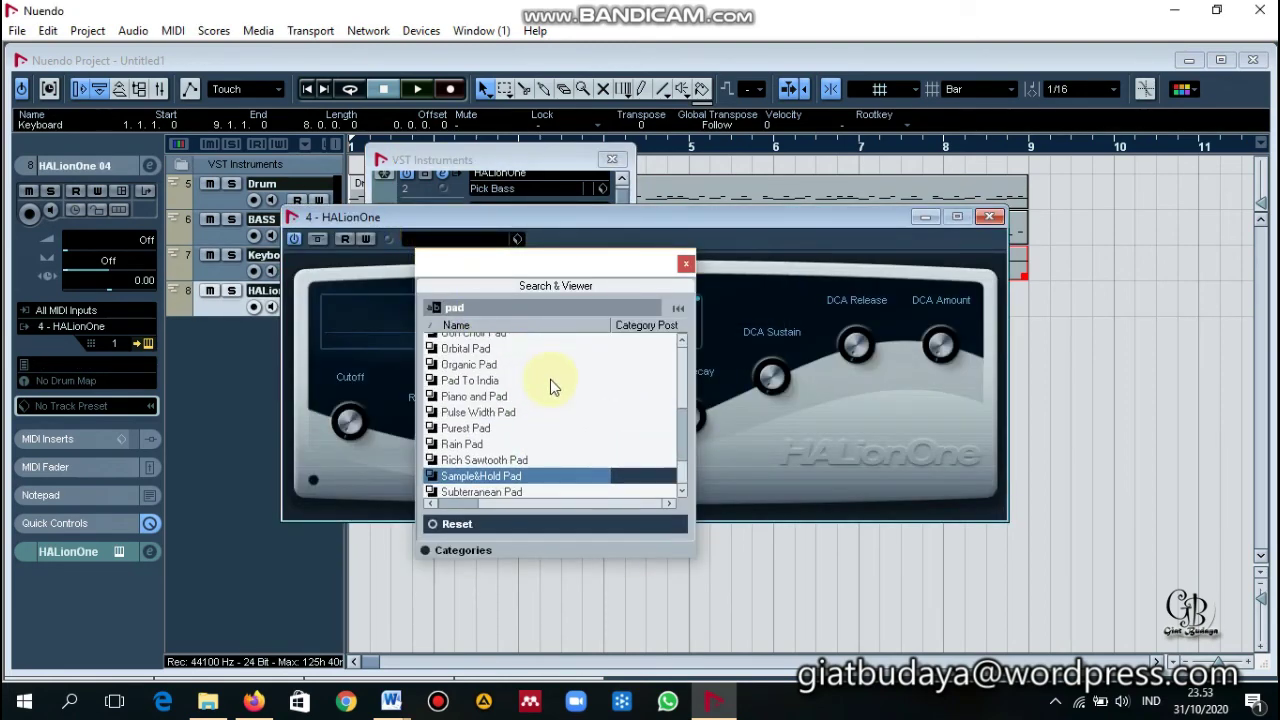
{"action": "scroll", "coordinate": [550, 379], "scroll_direction": "up", "scroll_amount": 1}
{"action": "left_click", "coordinate": [493, 309]}
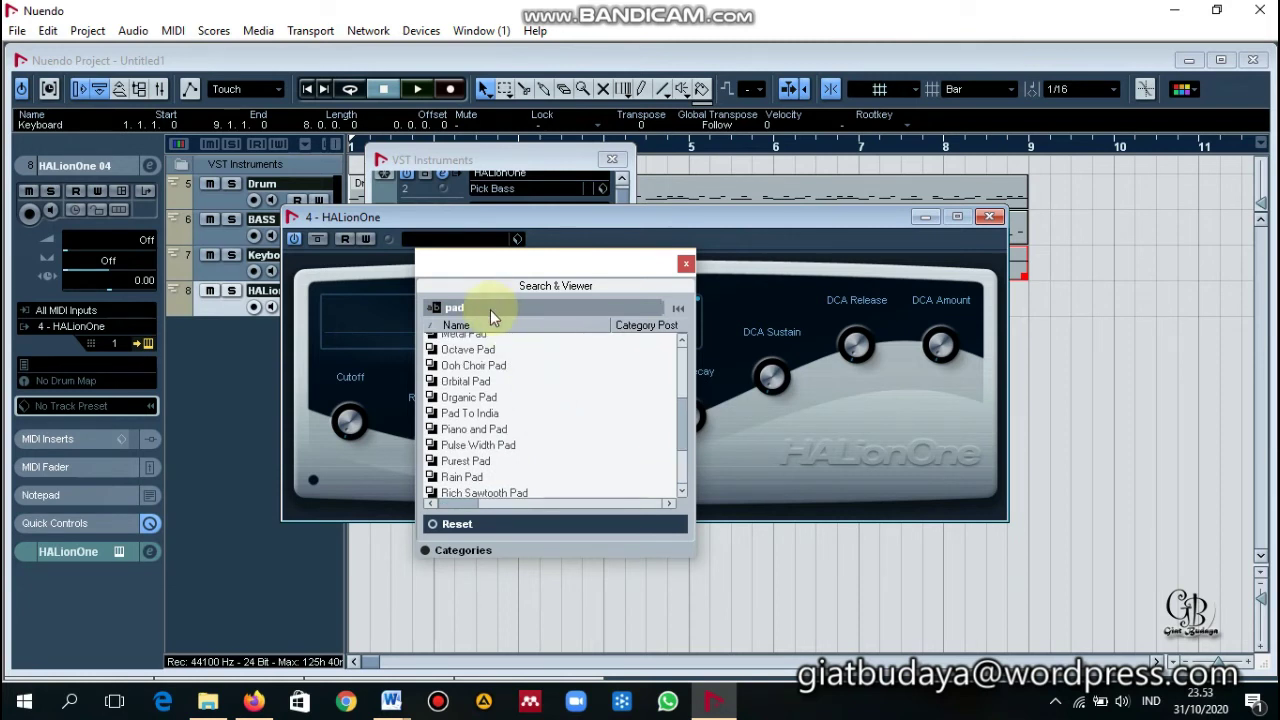
{"action": "key", "text": "BackSpace"}
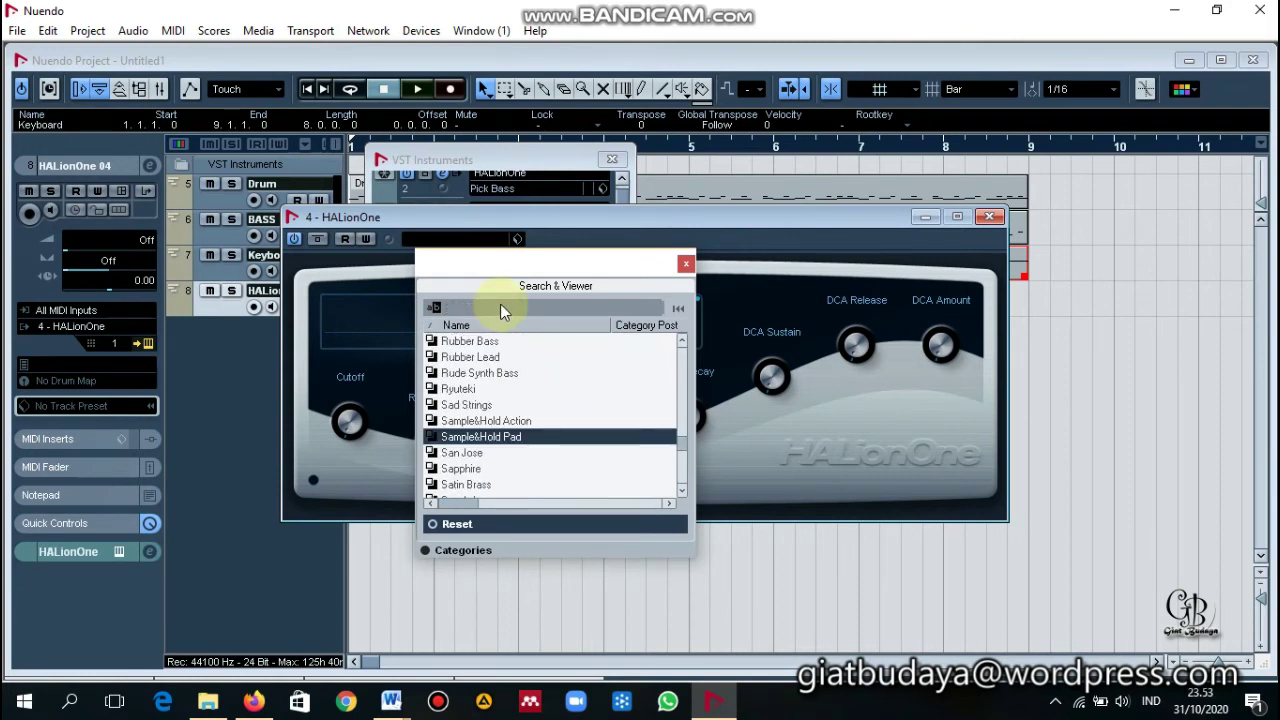
{"action": "type", "text": "ar"}
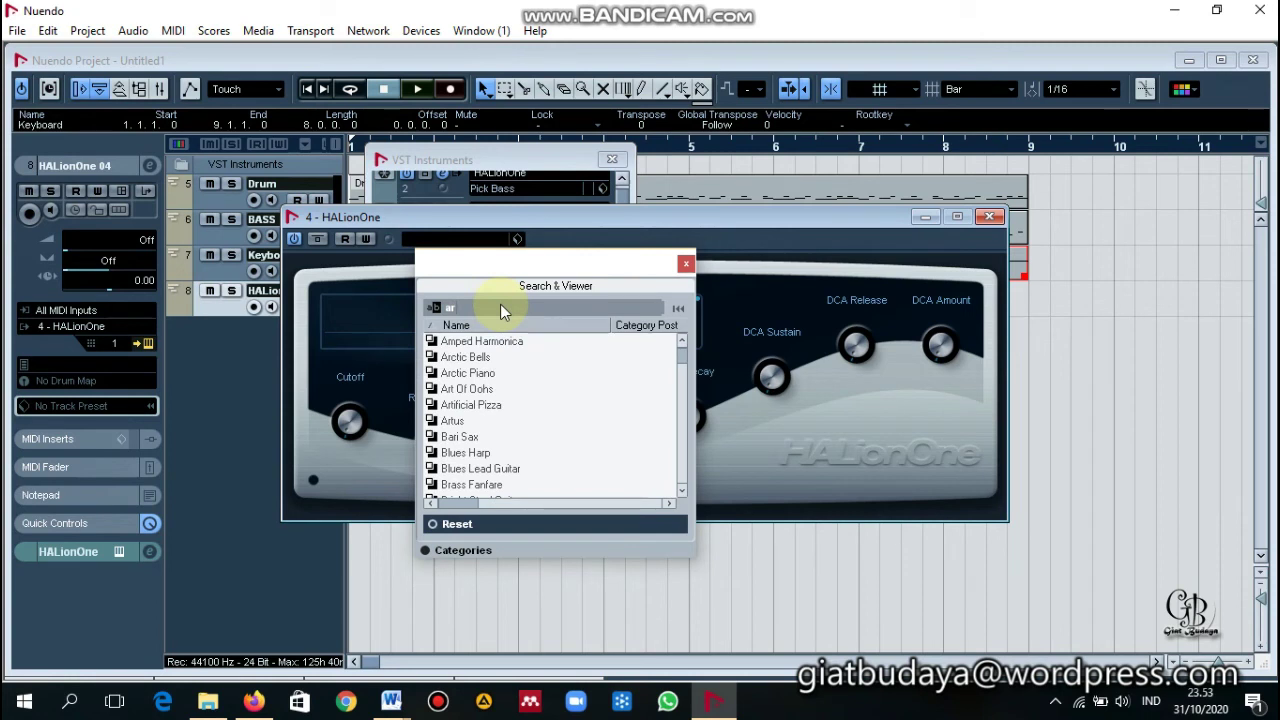
{"action": "type", "text": "pe"}
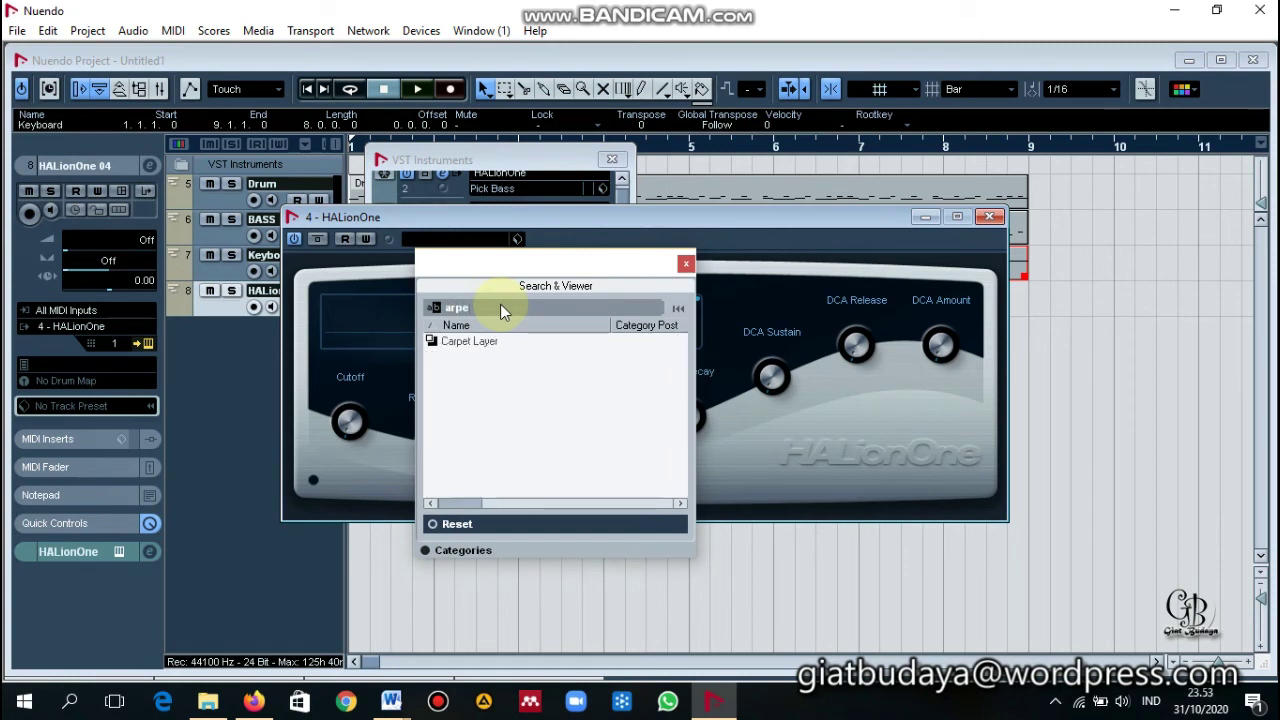
{"action": "key", "text": "BackSpace"}
{"action": "key", "text": "BackSpace"}
{"action": "key", "text": "BackSpace"}
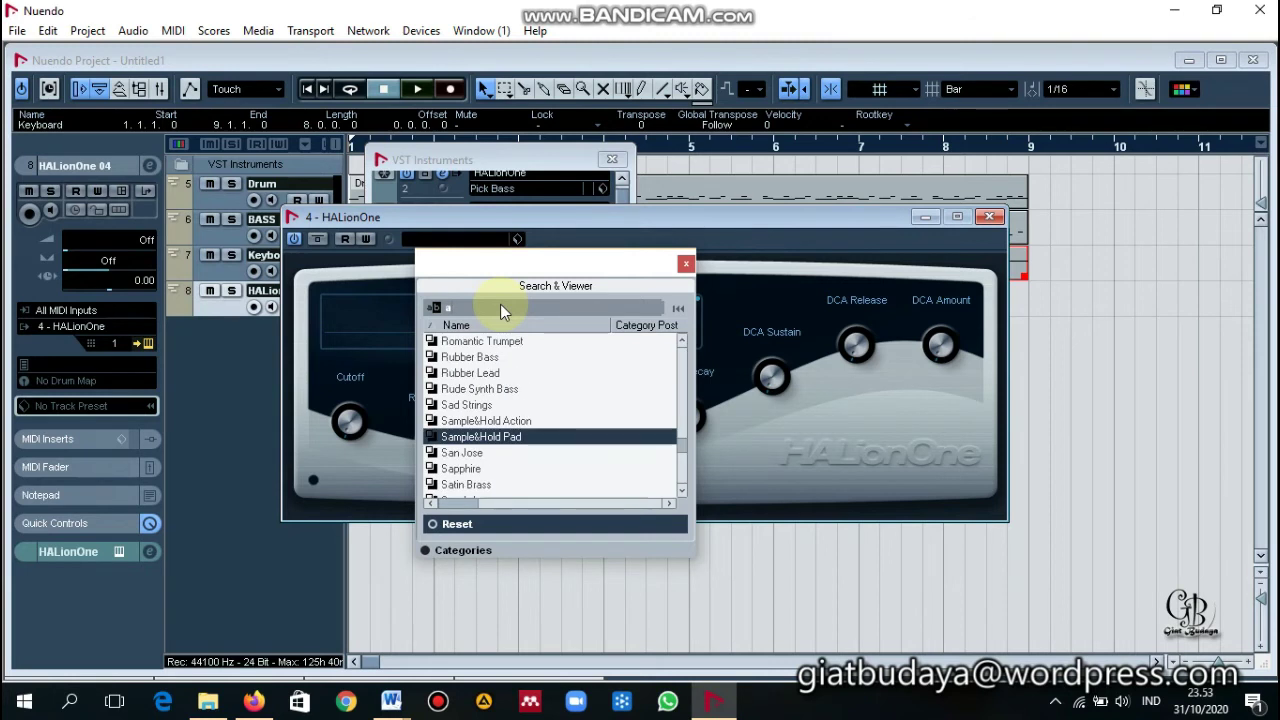
{"action": "key", "text": "BackSpace"}
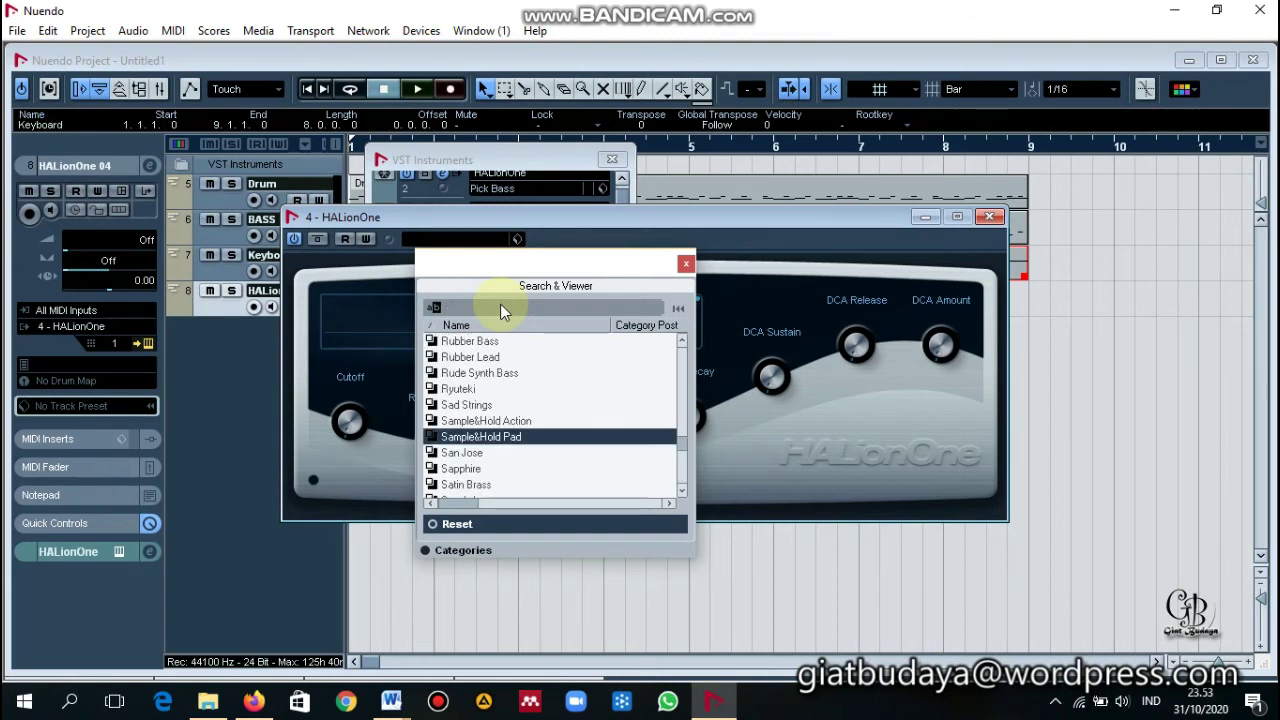
- Search the presets for "drum", load Steeldrum into the fourth HALionOne, and dismiss the instrument windows
{"action": "type", "text": "drum"}
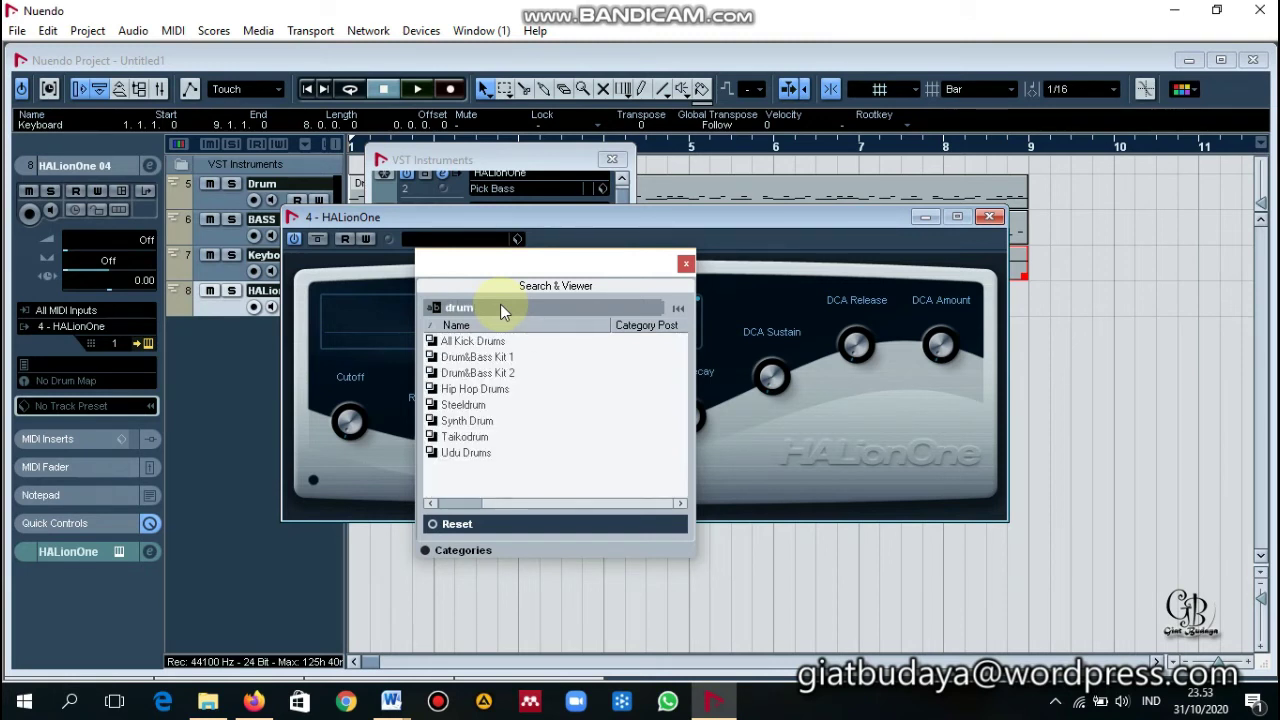
{"action": "left_click", "coordinate": [473, 407]}
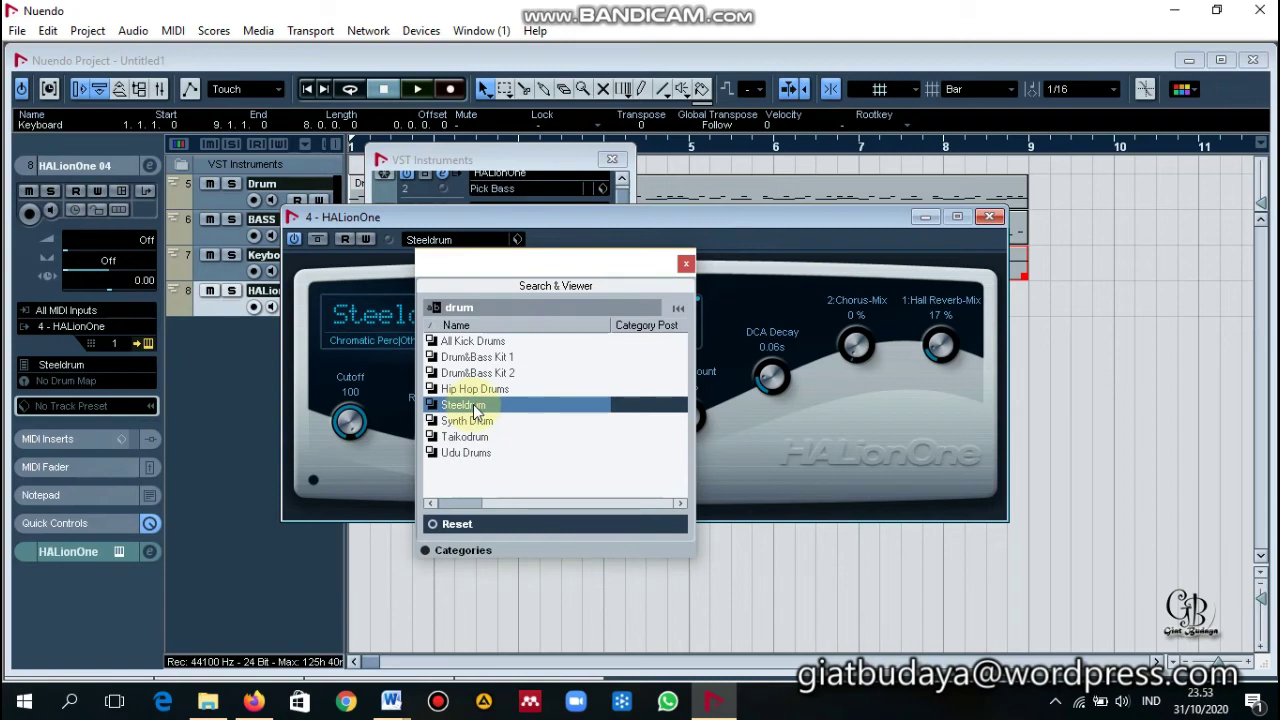
{"action": "left_click", "coordinate": [686, 265]}
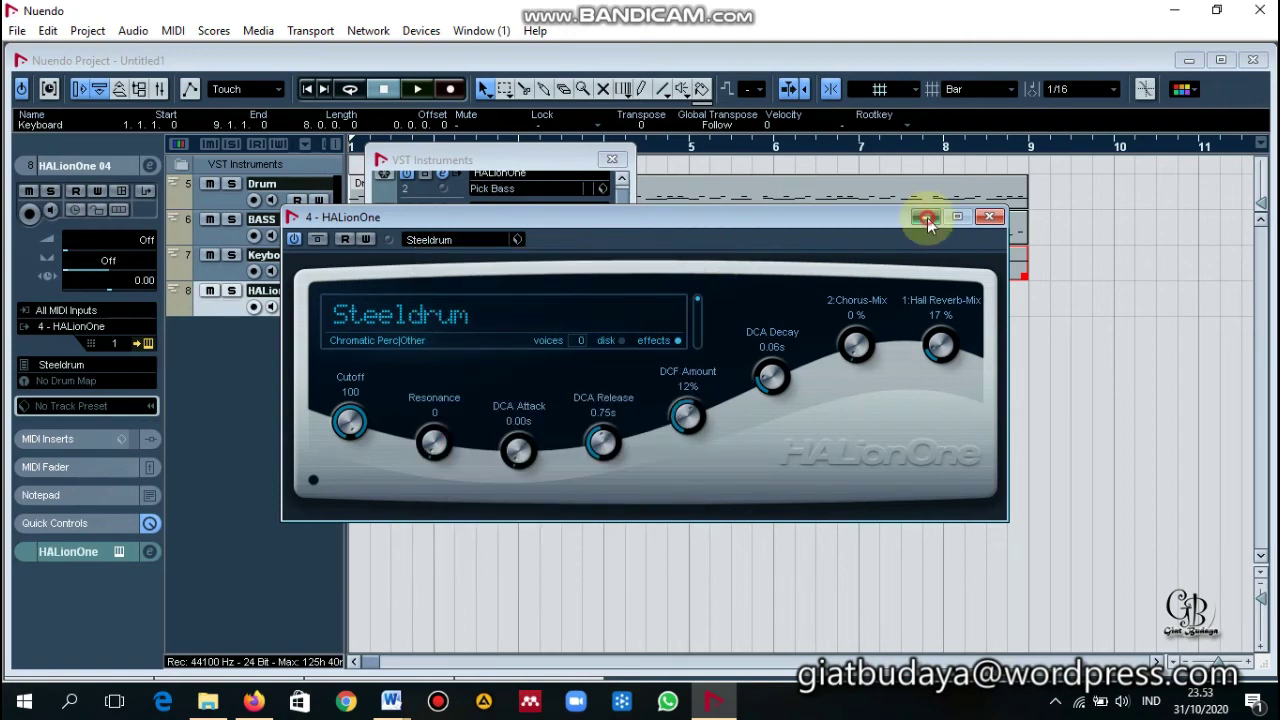
{"action": "left_click", "coordinate": [928, 219]}
{"action": "left_click_drag", "start_coordinate": [540, 172], "coordinate": [584, 222]}
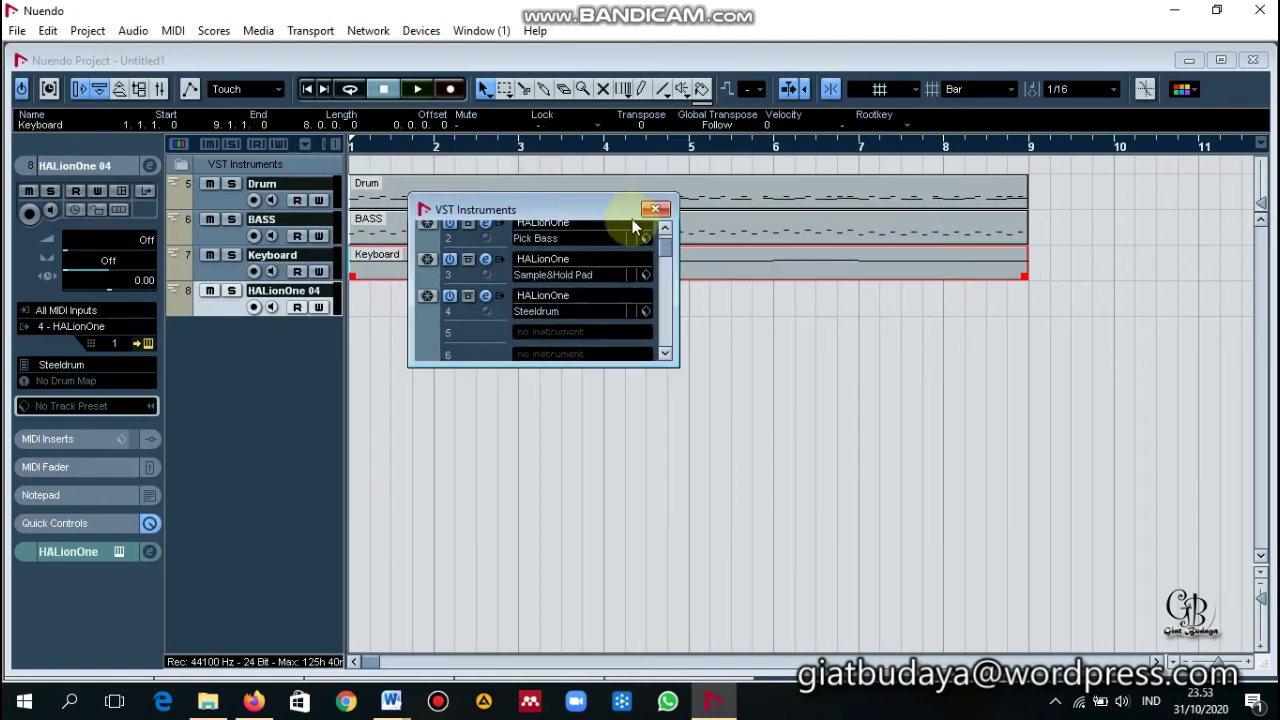
{"action": "left_click", "coordinate": [656, 209]}
- Draw an empty part on the HALionOne 04 track from bar 1 to bar 9, undoing the stray extra part in bar 8
{"action": "left_click", "coordinate": [376, 312]}
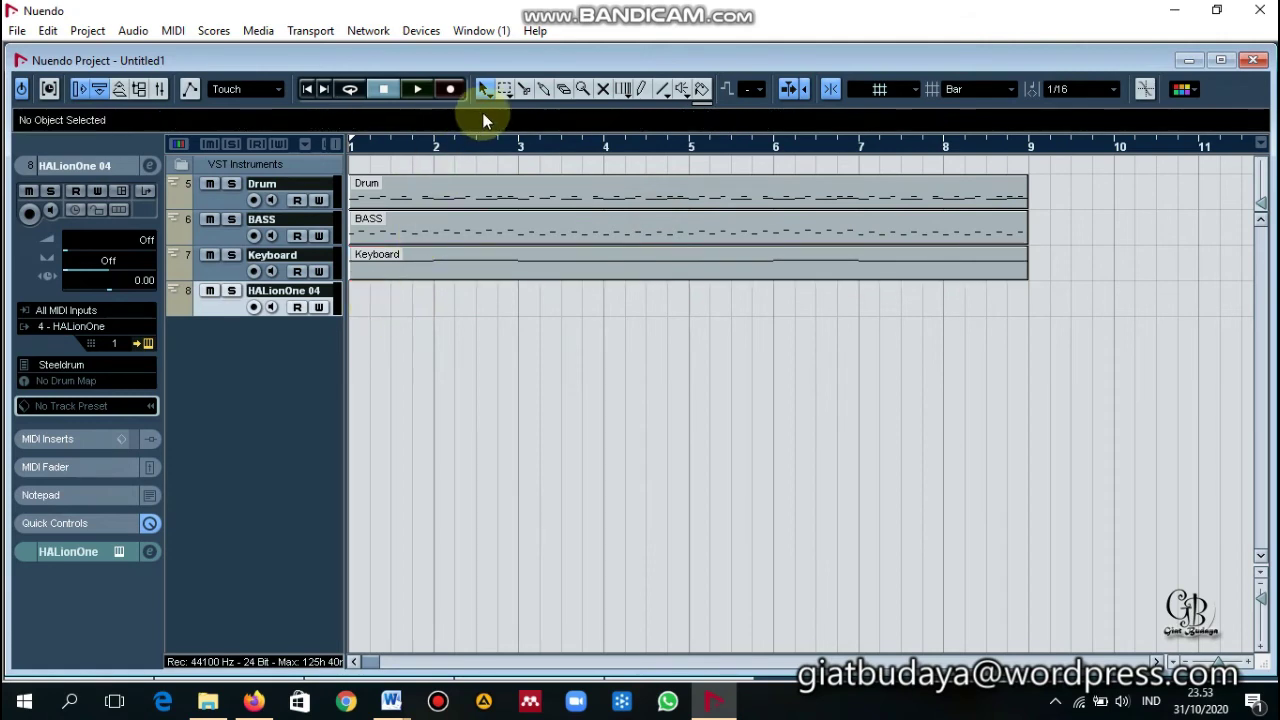
{"action": "left_click", "coordinate": [641, 89]}
{"action": "left_click_drag", "start_coordinate": [353, 291], "coordinate": [1017, 294]}
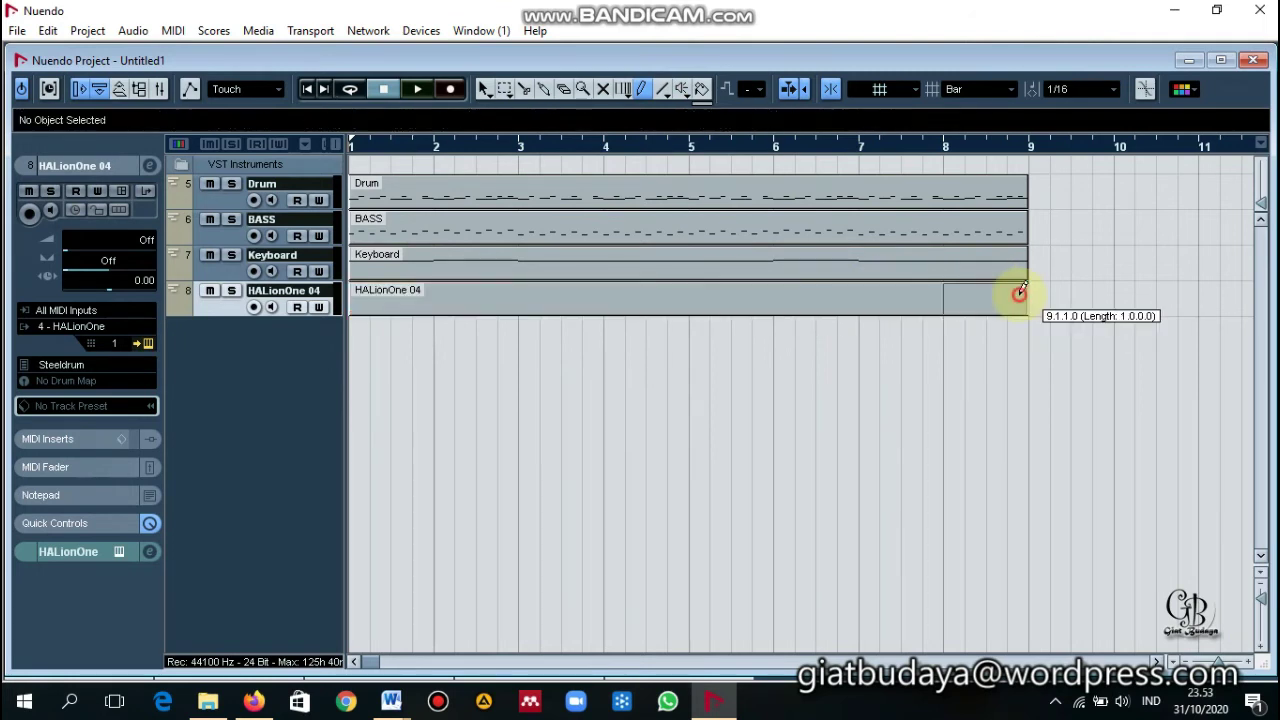
{"action": "left_click", "coordinate": [1018, 296]}
{"action": "key", "text": "ctrl+z"}
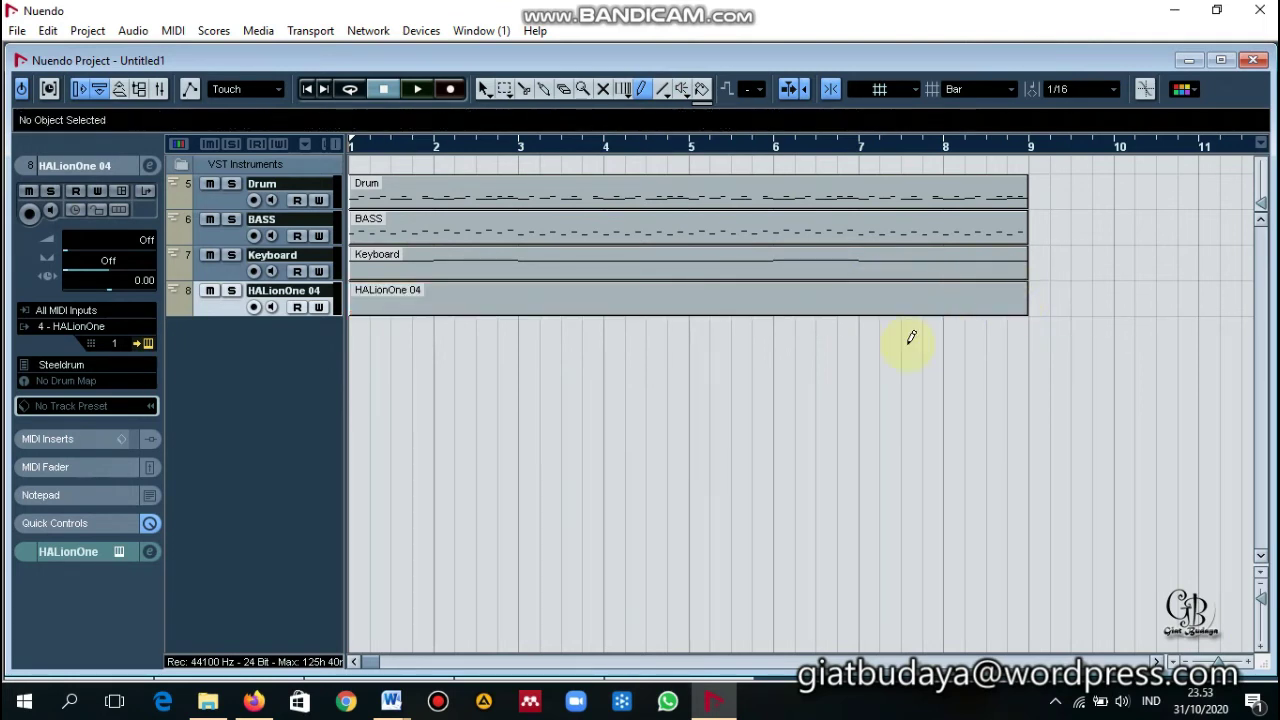
- Check the MIDI channels of the Keyboard and Drum tracks and set the BASS track's channel to 2
{"action": "left_click", "coordinate": [215, 267]}
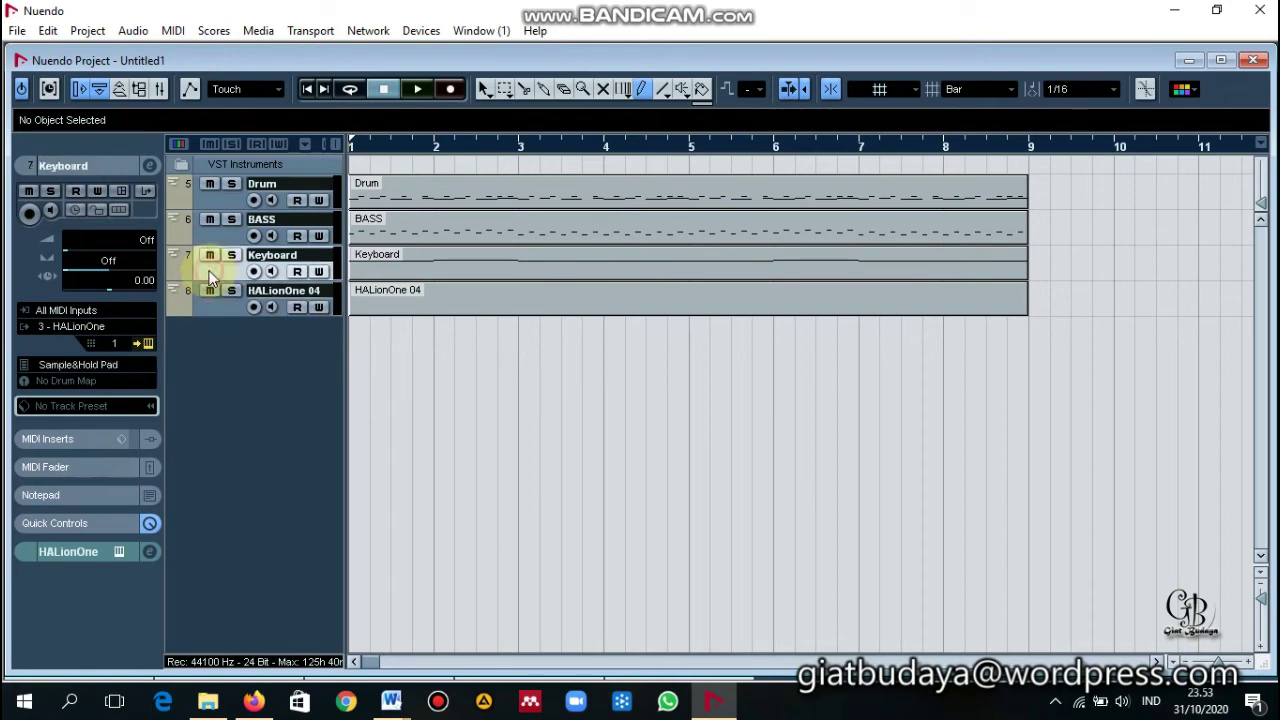
{"action": "left_click", "coordinate": [221, 238]}
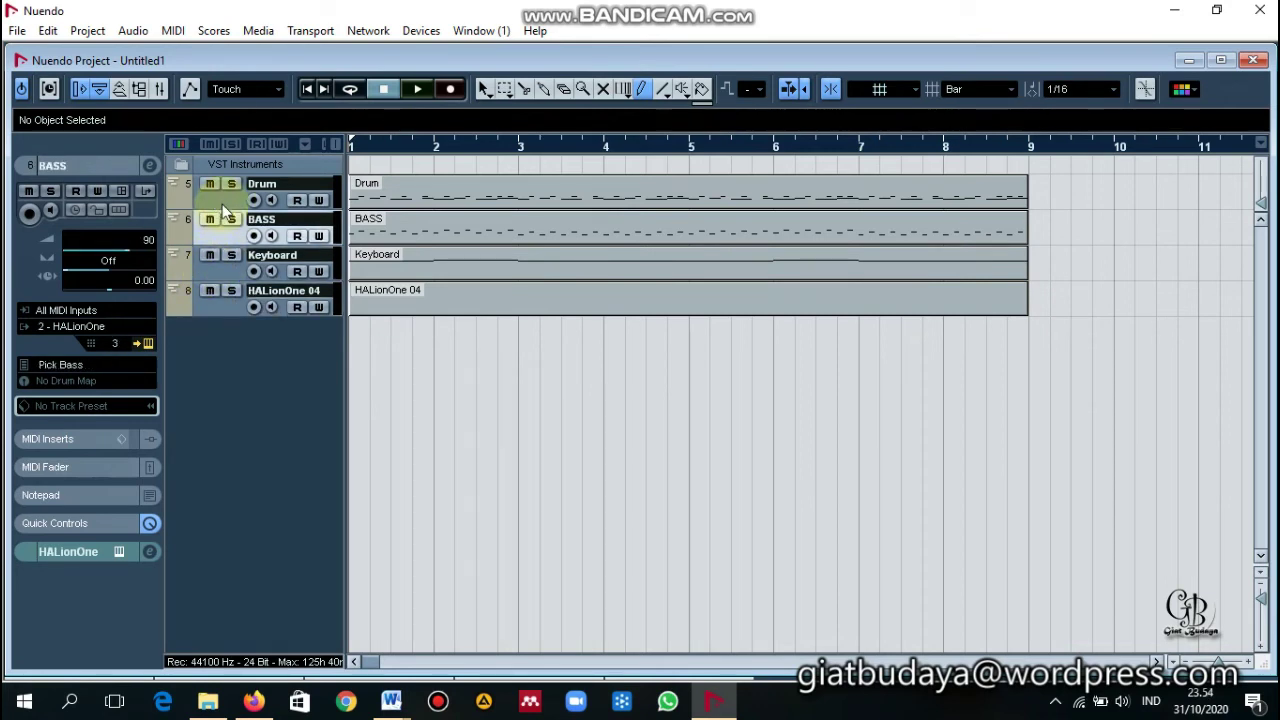
{"action": "left_click", "coordinate": [224, 202]}
{"action": "left_click", "coordinate": [228, 228]}
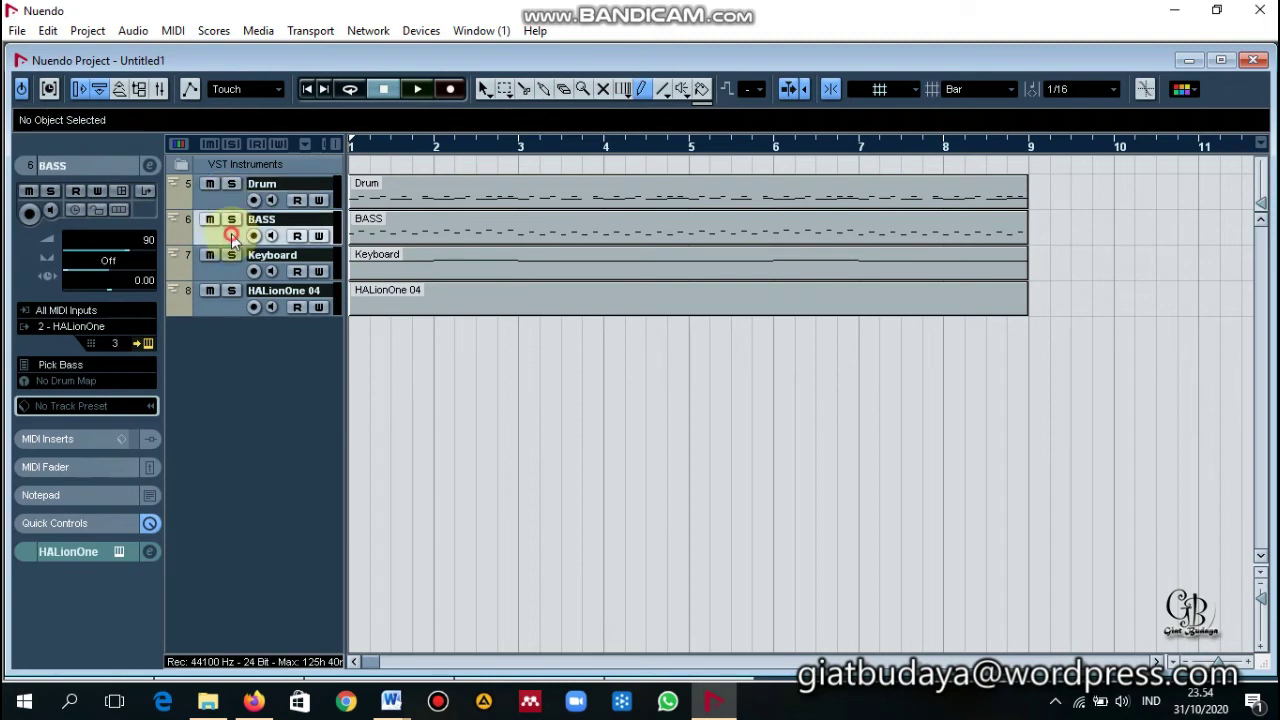
{"action": "left_click", "coordinate": [113, 343]}
{"action": "left_click", "coordinate": [126, 380]}
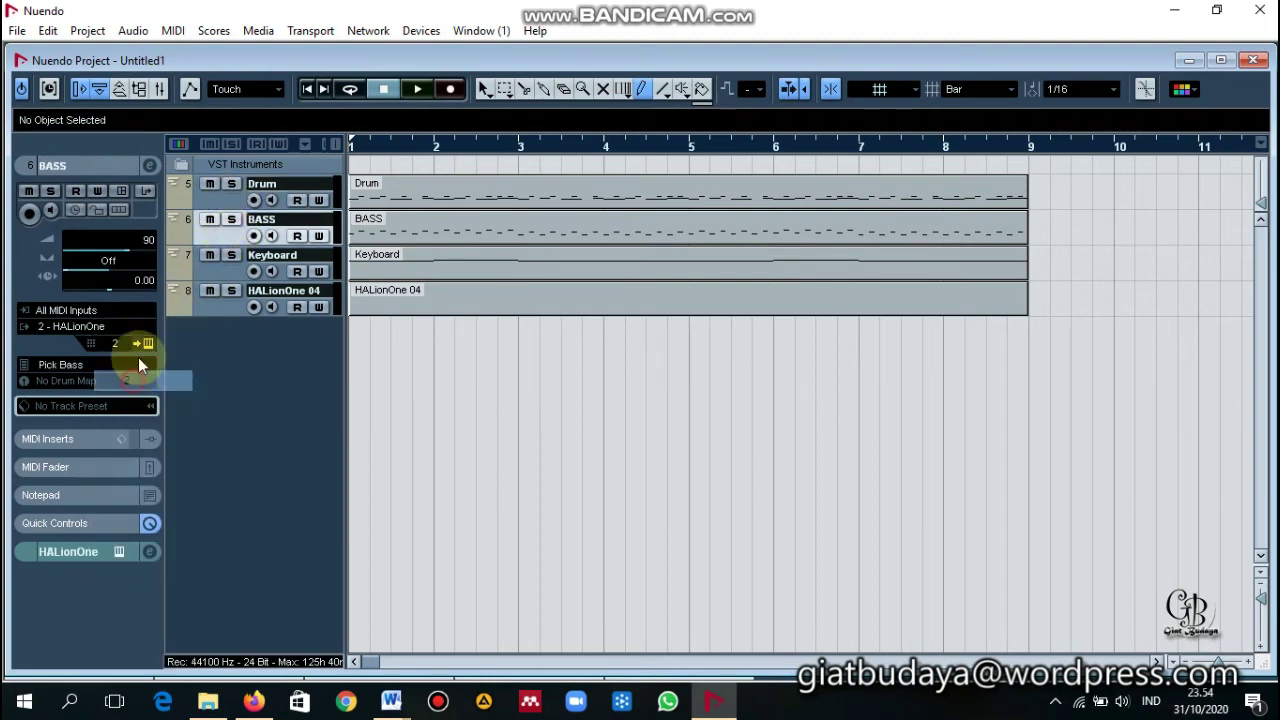
- Set the Keyboard track's MIDI channel to 3
{"action": "left_click", "coordinate": [228, 283]}
{"action": "left_click", "coordinate": [113, 343]}
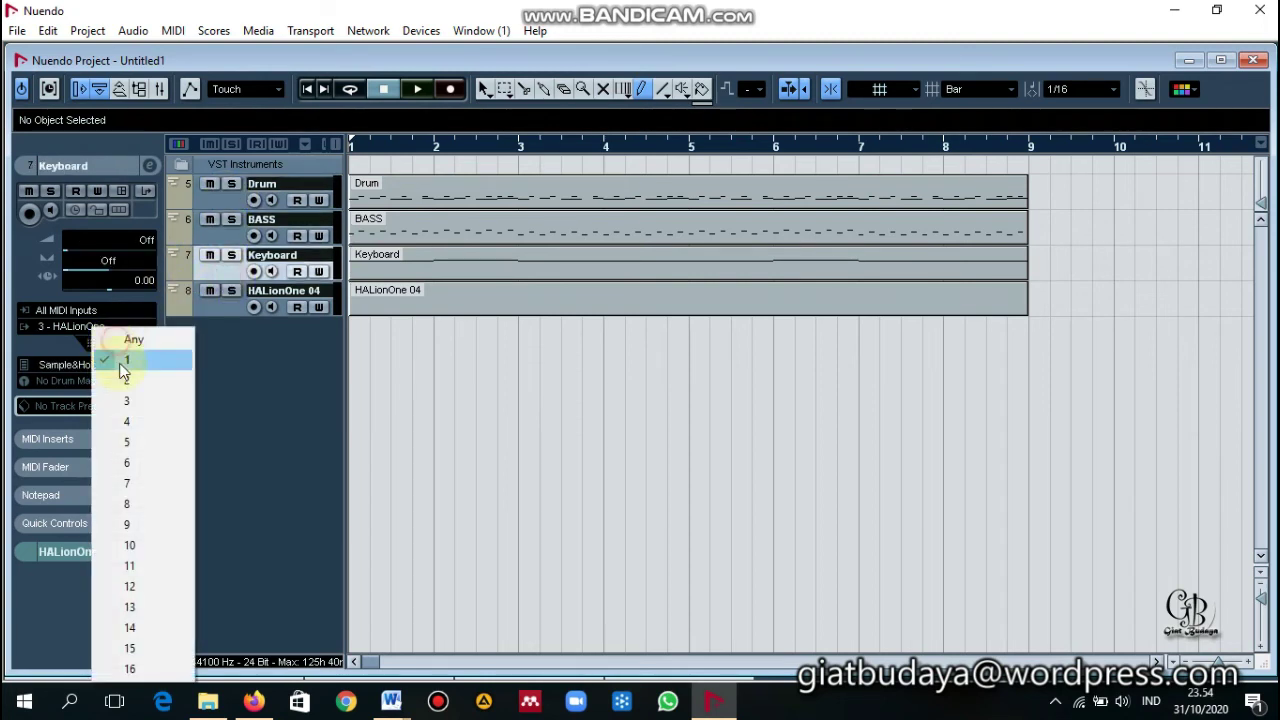
{"action": "left_click", "coordinate": [133, 406]}
- Set the HALionOne 04 track's MIDI channel to 4 and start playback of the project
{"action": "left_click", "coordinate": [214, 309]}
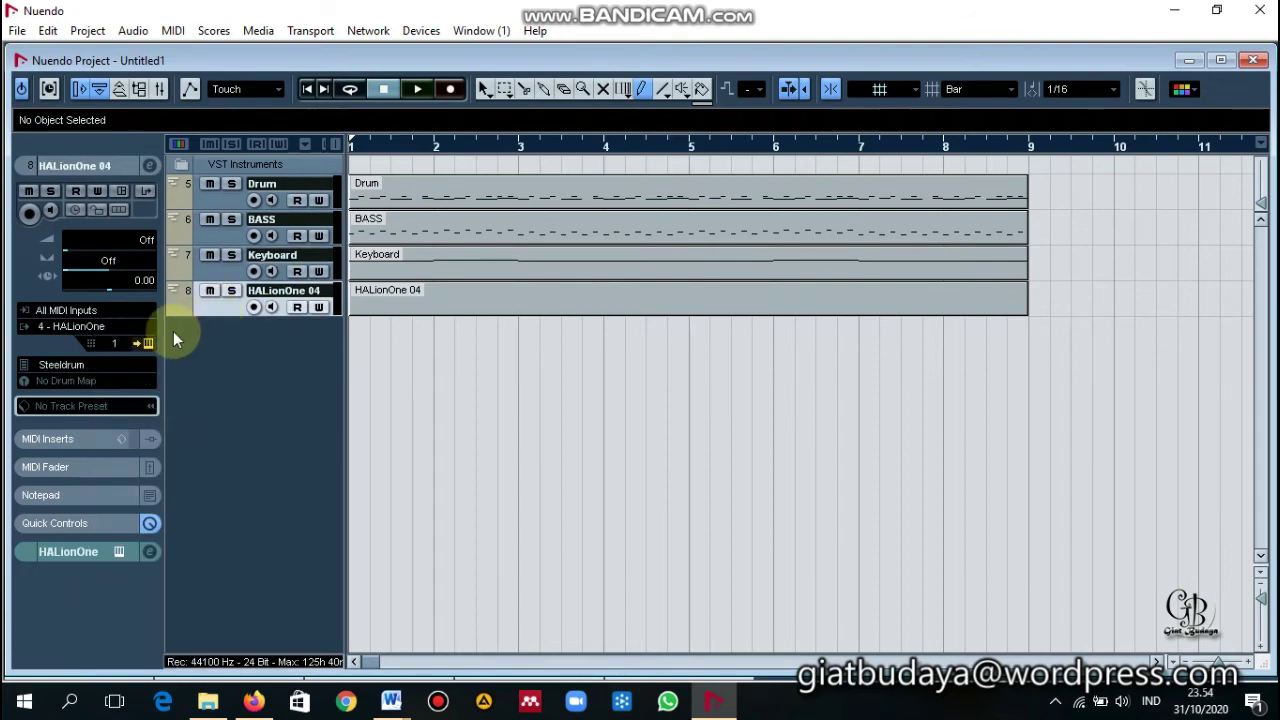
{"action": "left_click", "coordinate": [116, 343]}
{"action": "left_click", "coordinate": [128, 413]}
{"action": "key", "text": "space"}
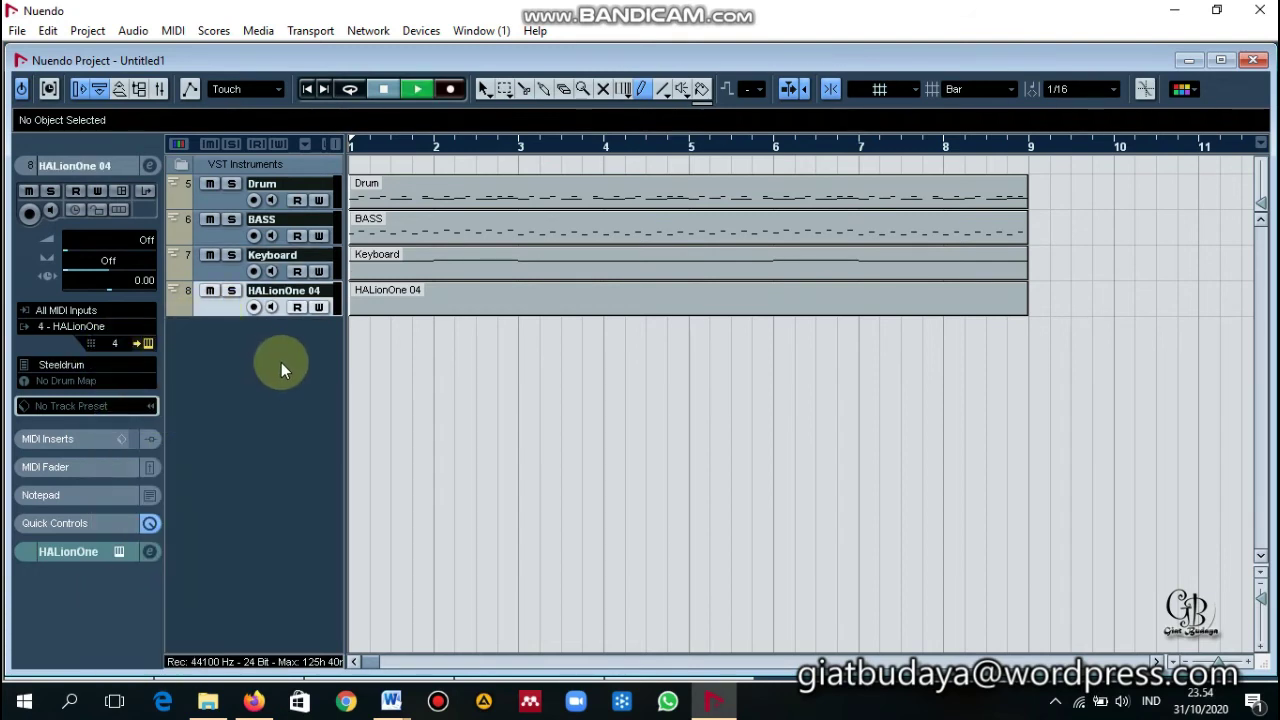
- Stop playback and rename the HALionOne 04 track as Ritmit Melodi
{"action": "key", "text": "space"}
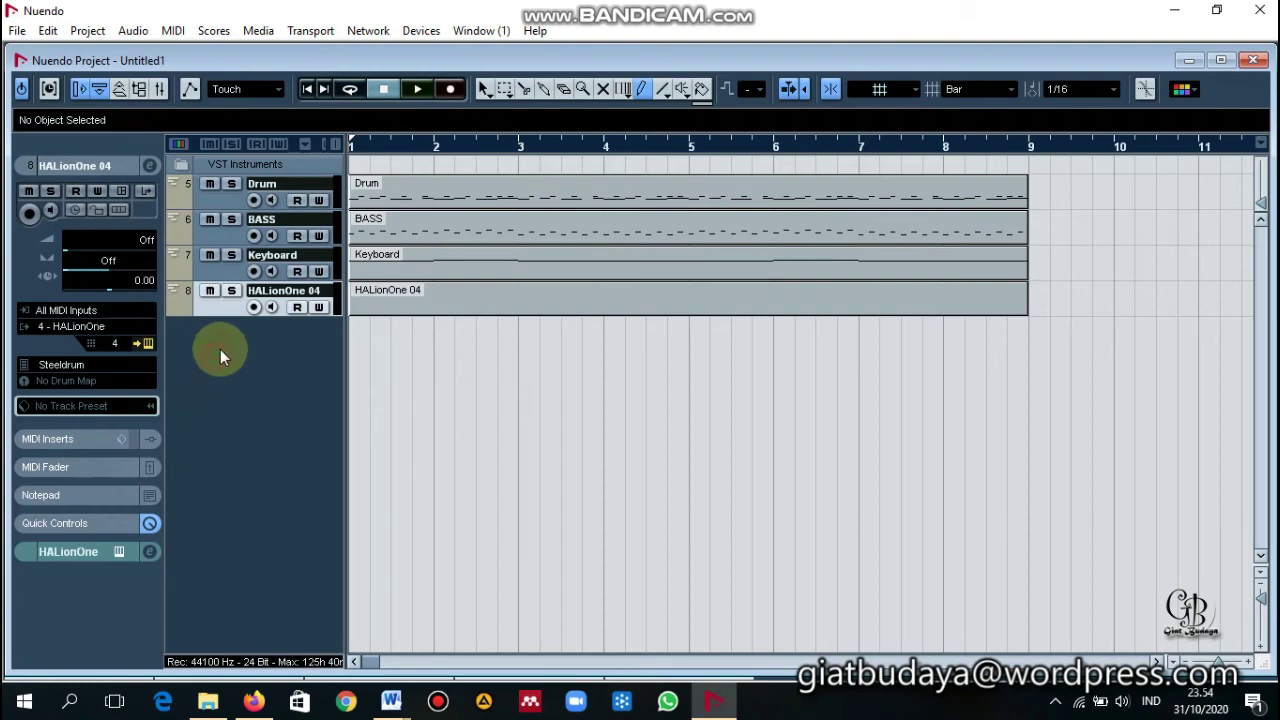
{"action": "double_click", "coordinate": [300, 292]}
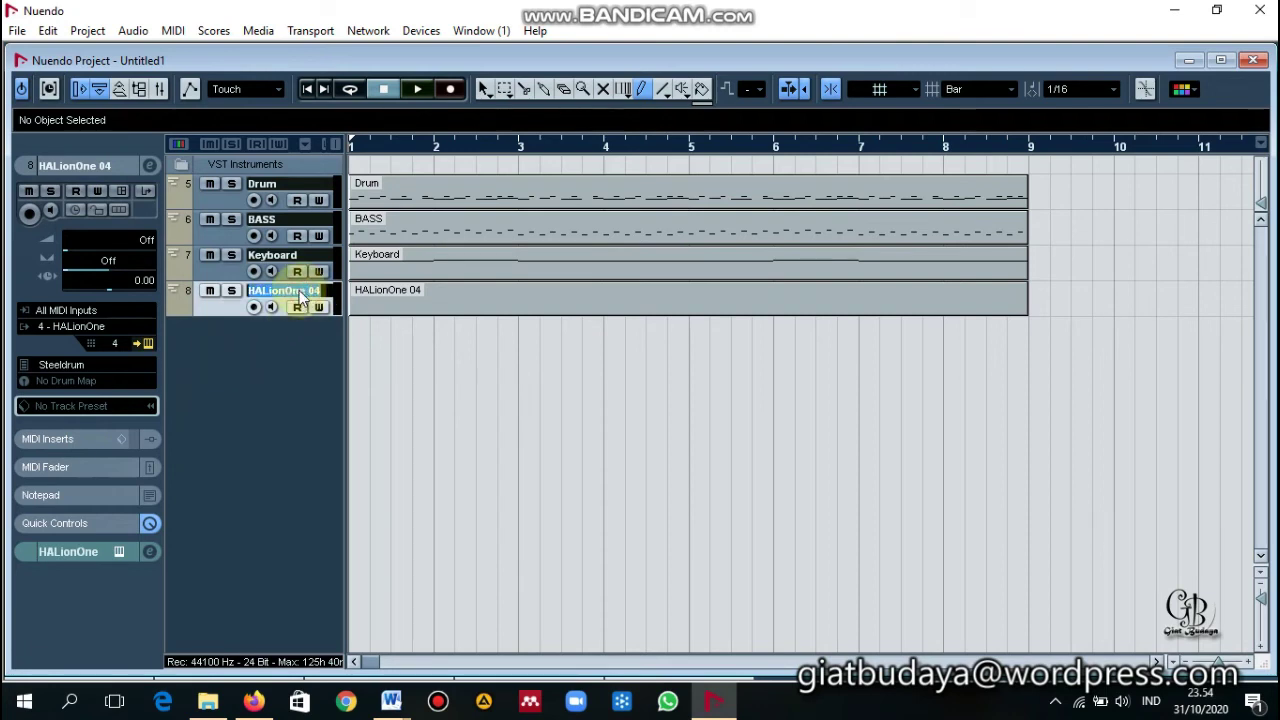
{"action": "key", "text": "BackSpace"}
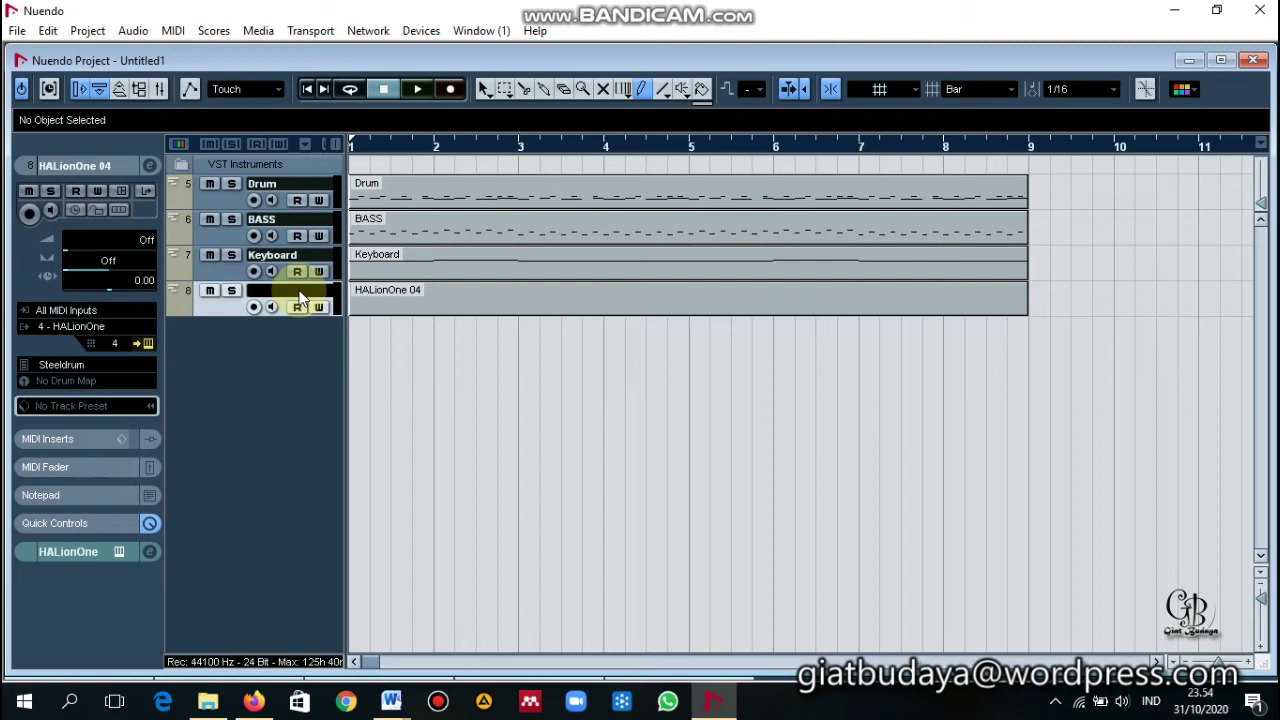
{"action": "type", "text": "Ma"}
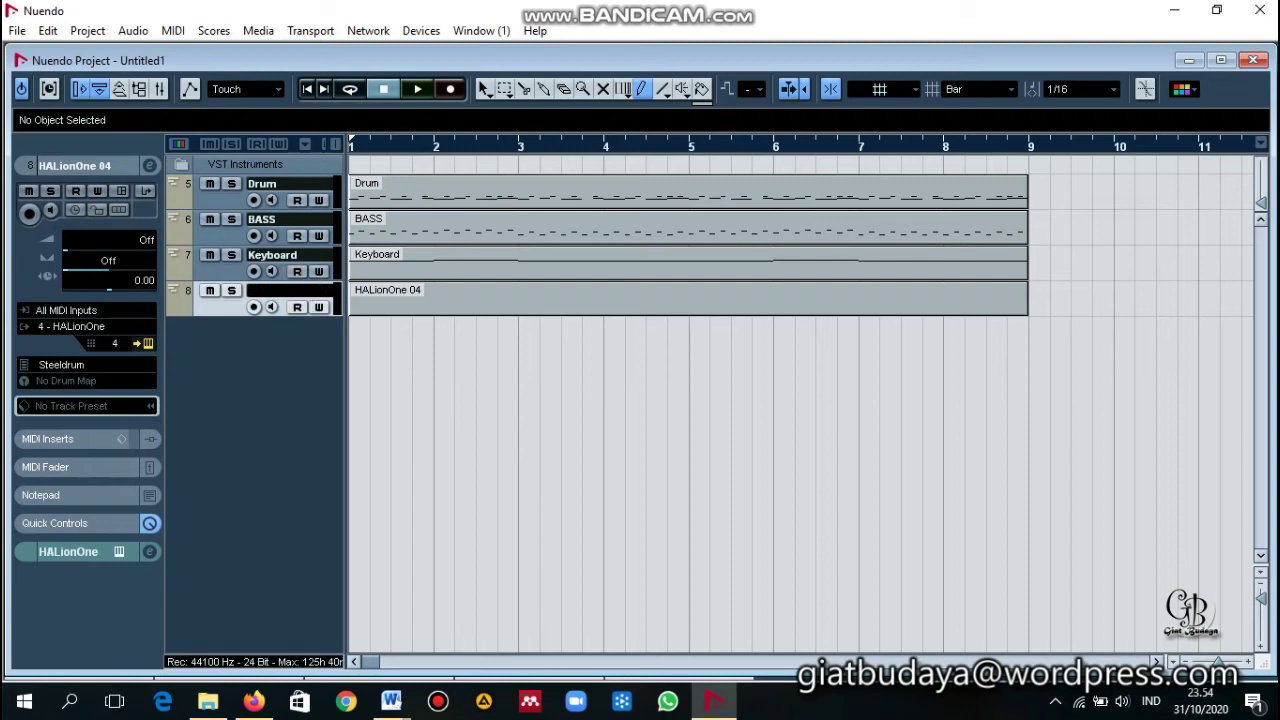
{"action": "type", "text": "tmit Melodi"}
{"action": "key", "text": "Return"}
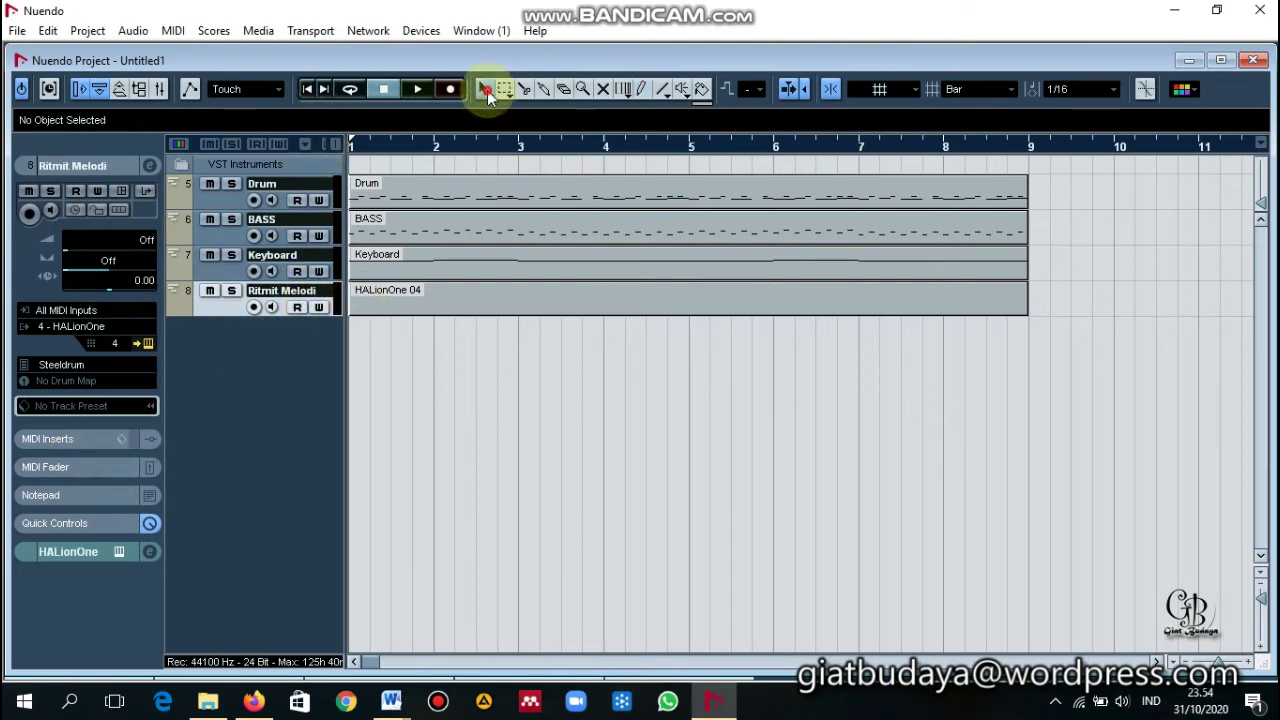
- Open the Ritmit Melodi part in the Key Editor, fill bar 1 with four E3–G3–A3 groups of 1/16 notes, and play it
{"action": "double_click", "coordinate": [459, 302]}
{"action": "left_click", "coordinate": [47, 451]}
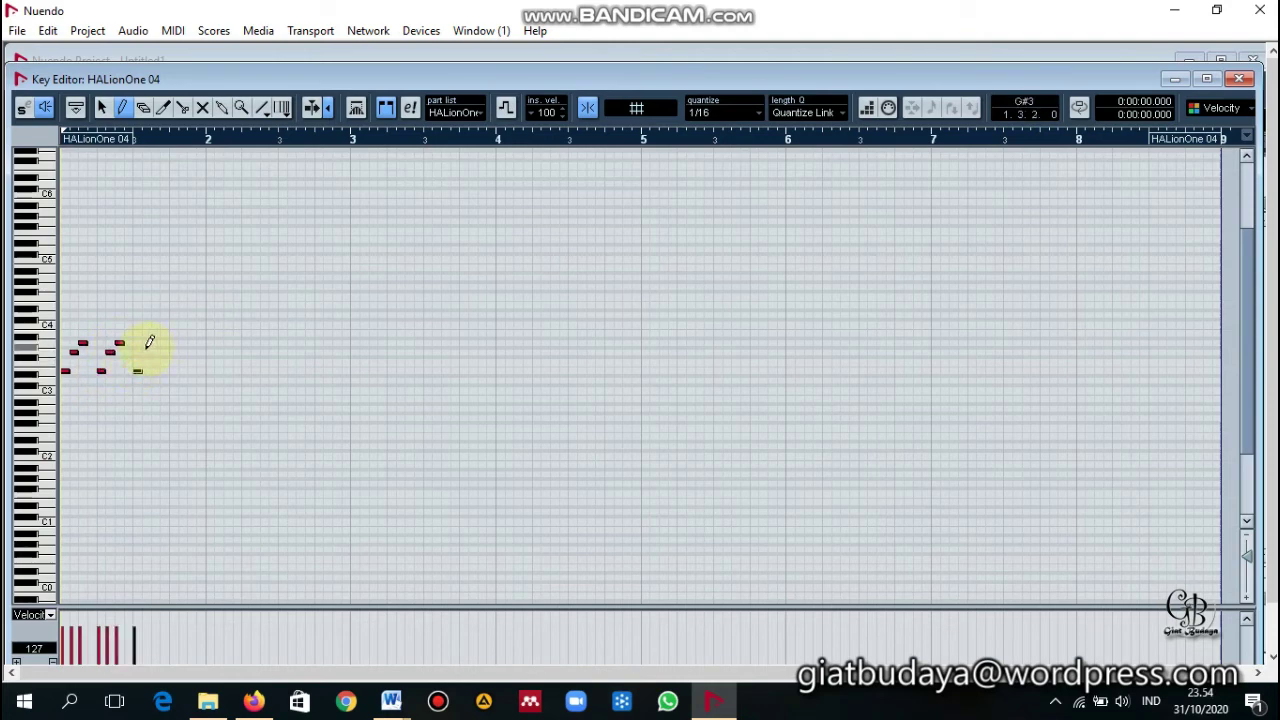
{"action": "left_click", "coordinate": [147, 351]}
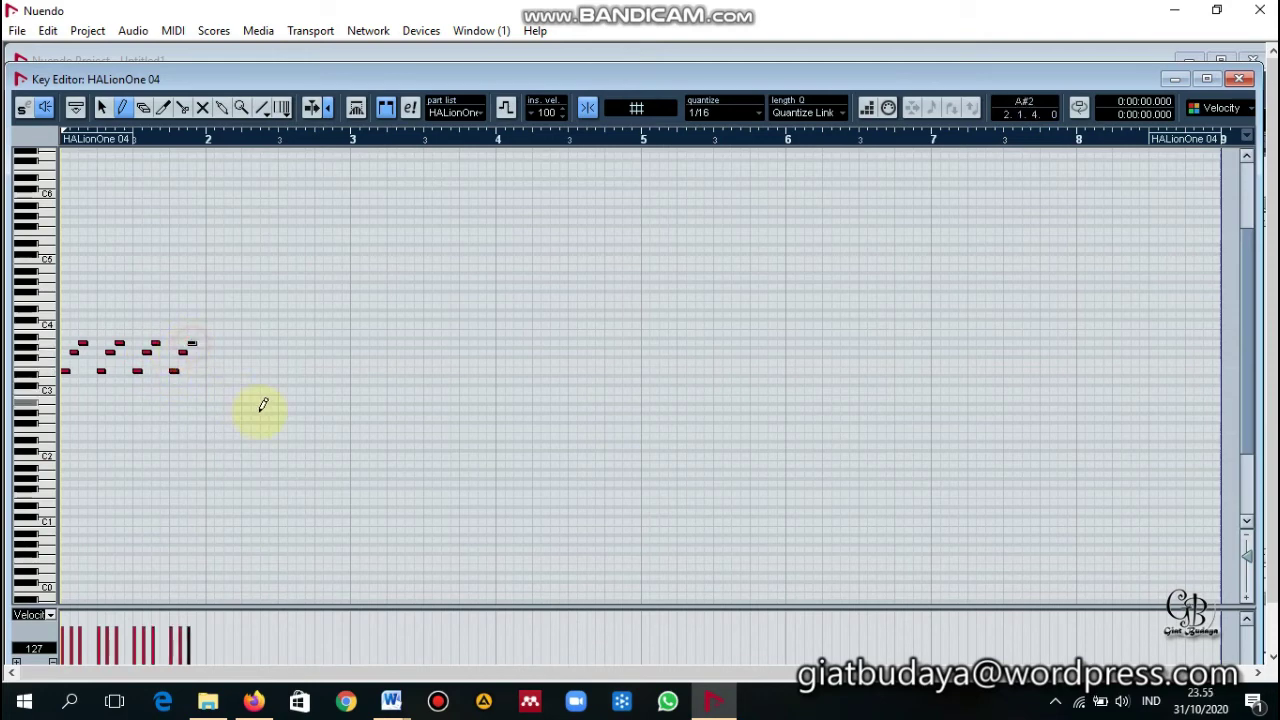
{"action": "key", "text": "space"}
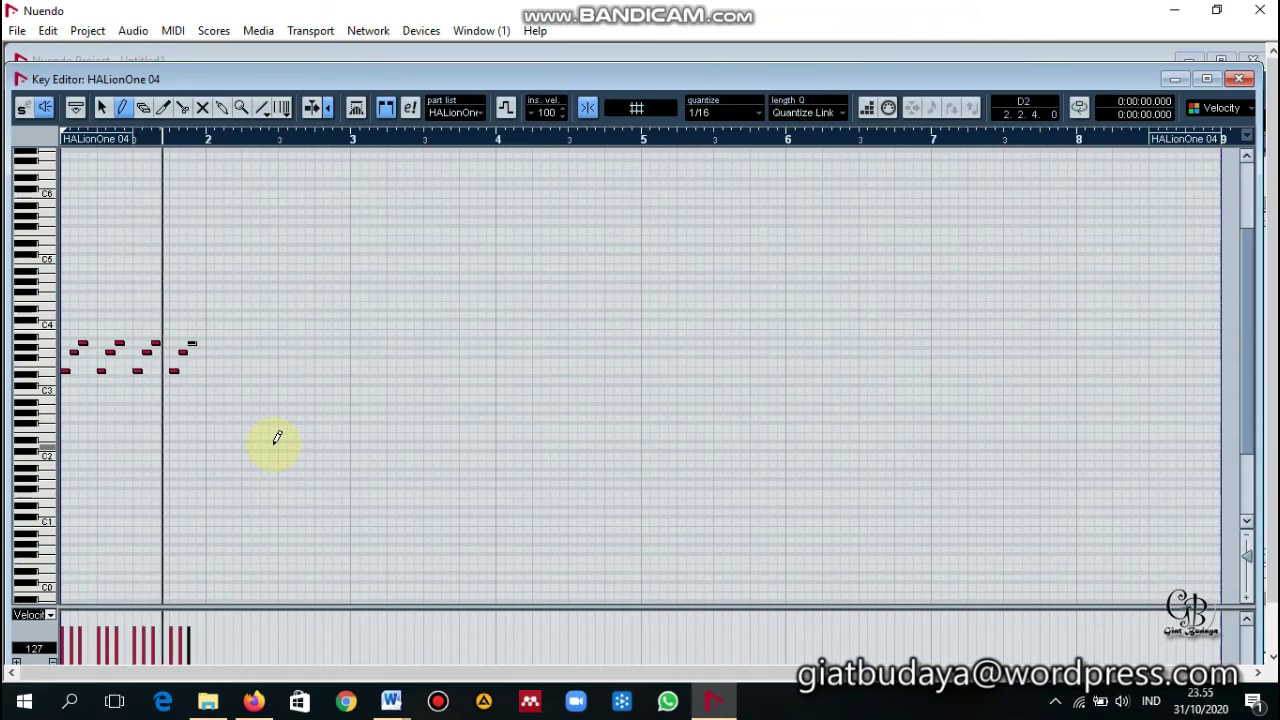
- Duplicate all the bar 1 notes into bar 2, raise the copy to start on A3, and play back the result
{"action": "left_click", "coordinate": [101, 107]}
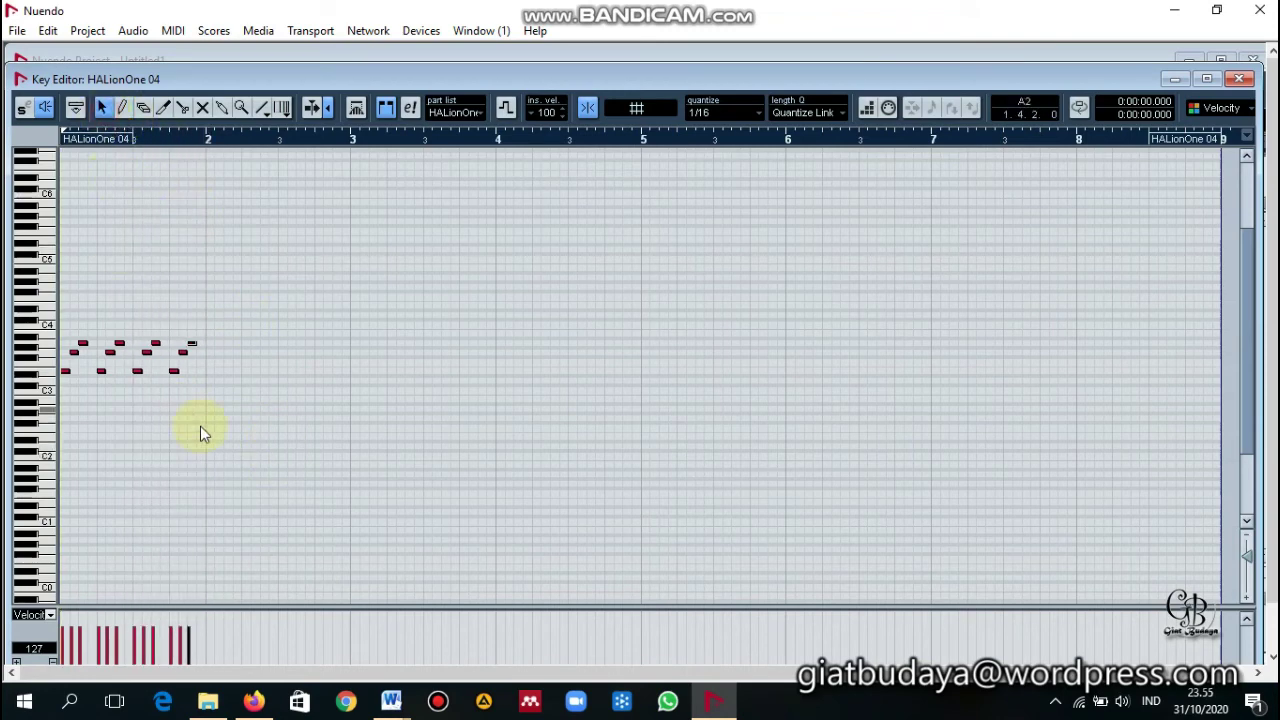
{"action": "left_click", "coordinate": [65, 311]}
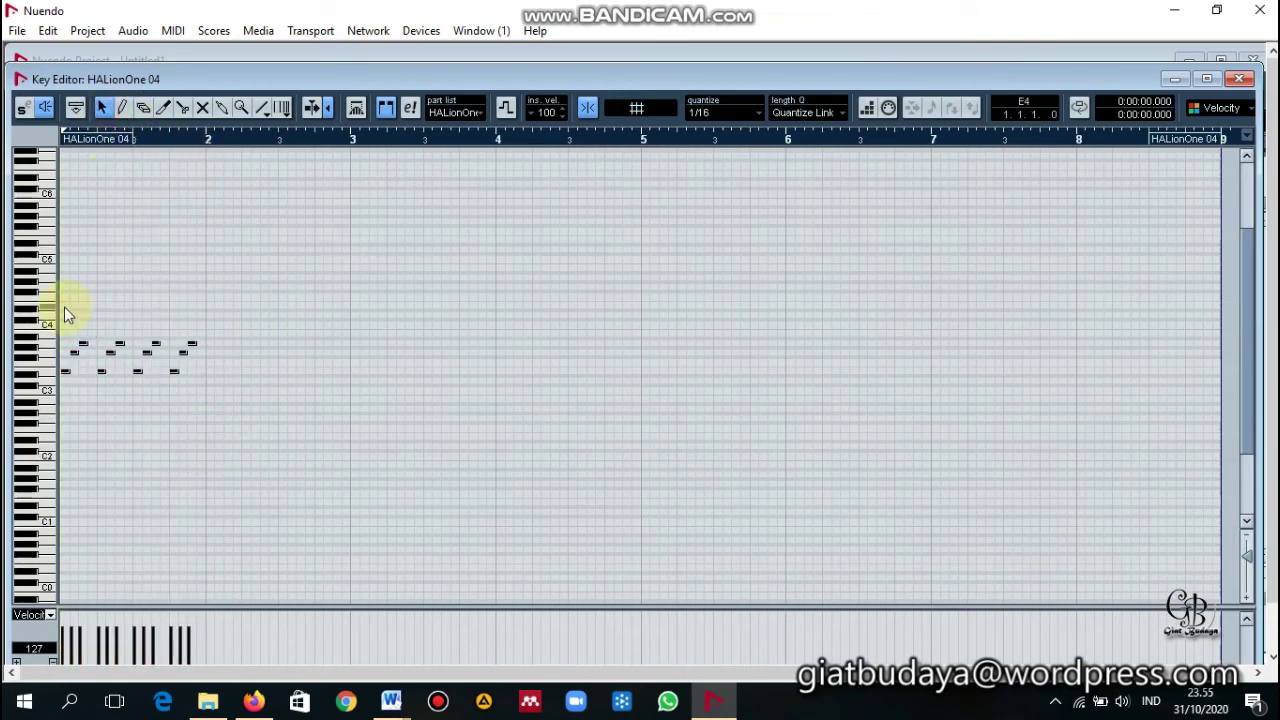
{"action": "key", "text": "ctrl+a"}
{"action": "key", "text": "ctrl+d"}
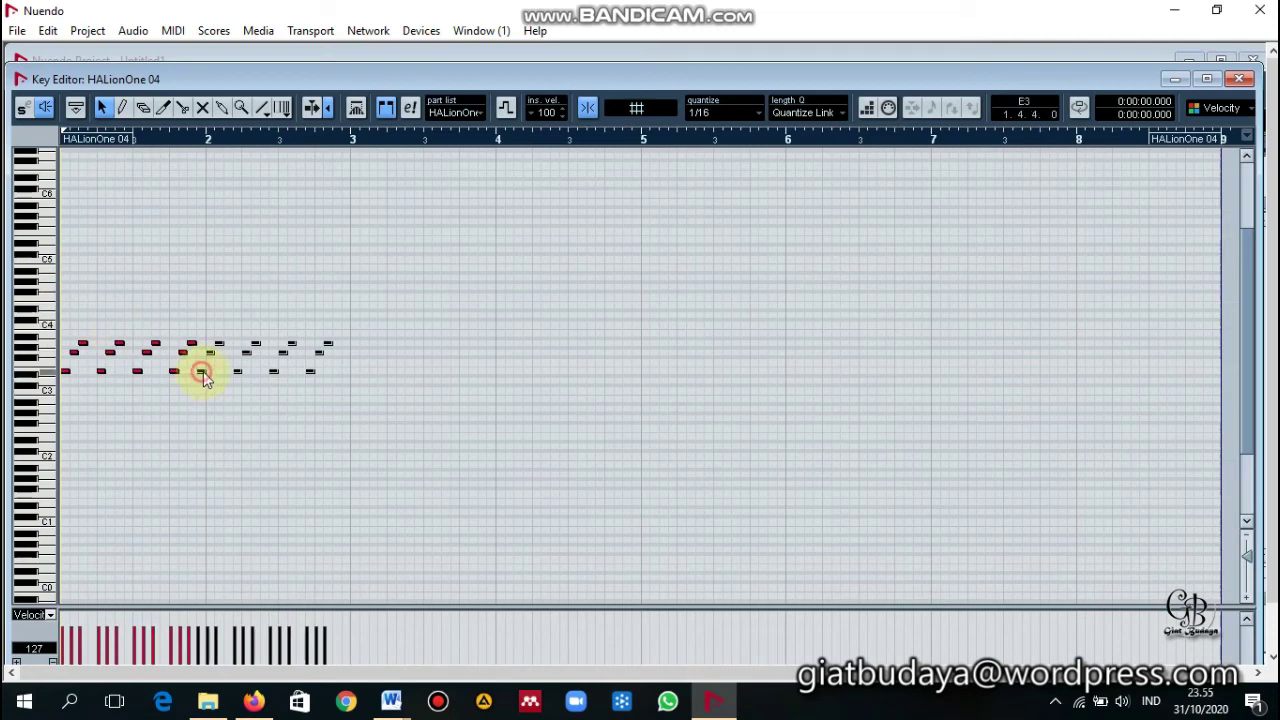
{"action": "left_click_drag", "start_coordinate": [203, 377], "coordinate": [212, 382]}
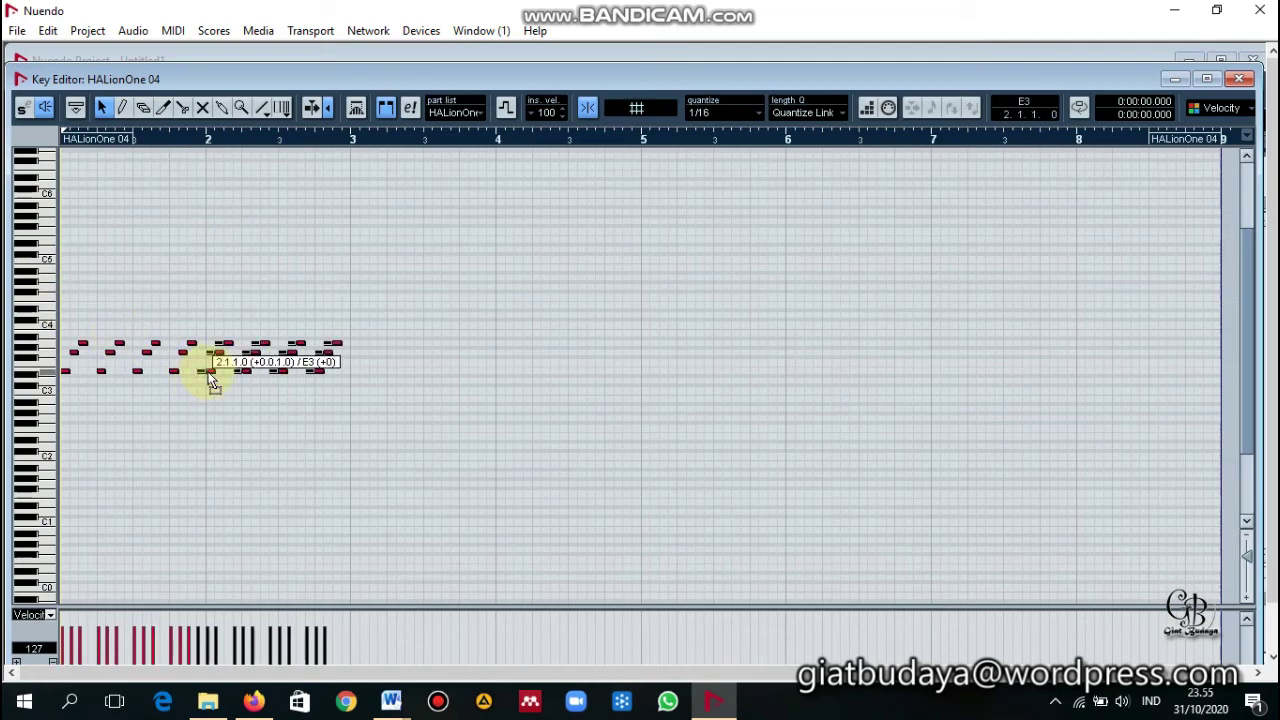
{"action": "left_click_drag", "start_coordinate": [212, 382], "coordinate": [213, 350]}
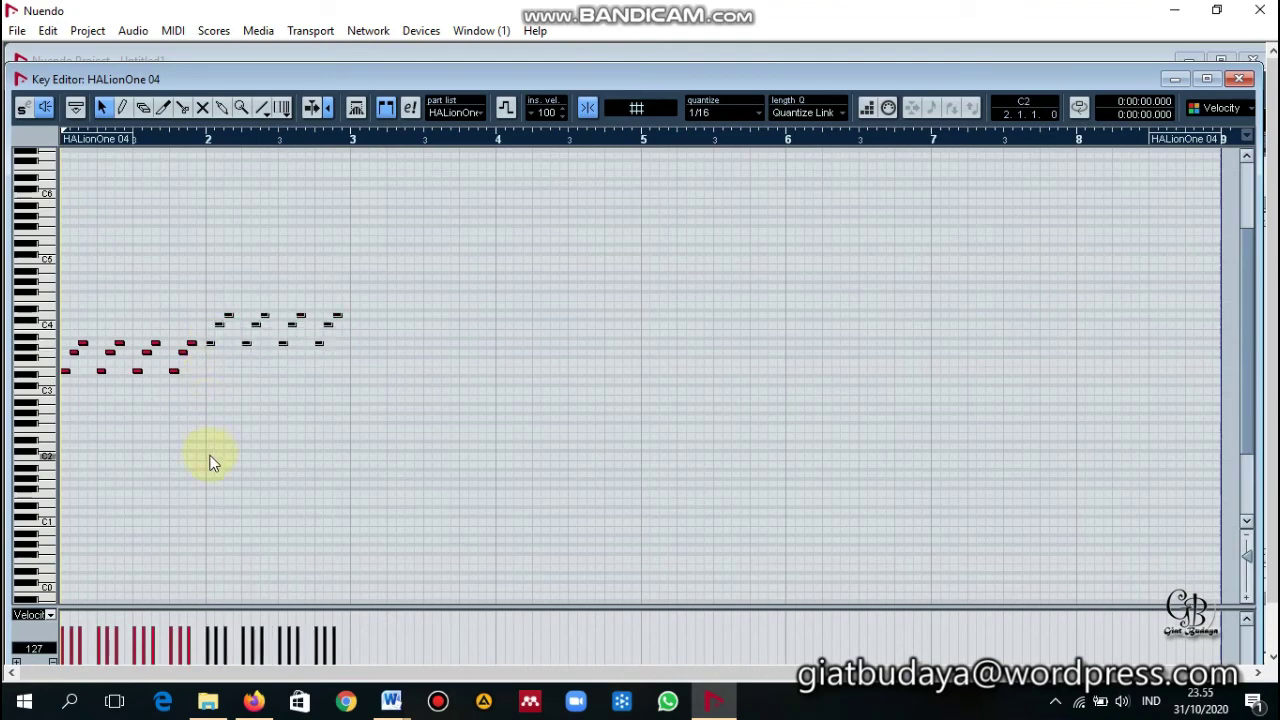
{"action": "key", "text": "space"}
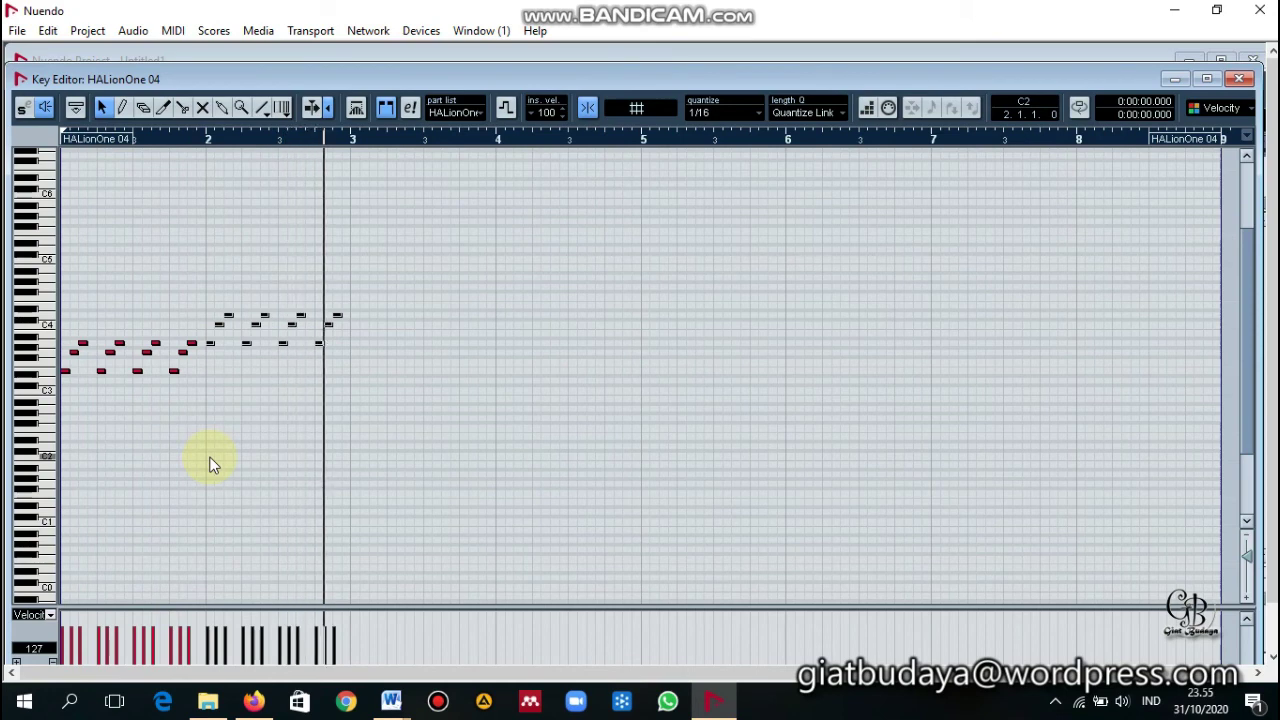
{"action": "key", "text": "space"}
- Duplicate the bar 2 notes into bar 3, lower the copy to start on D3, and play back the result
{"action": "left_click_drag", "start_coordinate": [357, 374], "coordinate": [211, 286]}
{"action": "key", "text": "alt+d"}
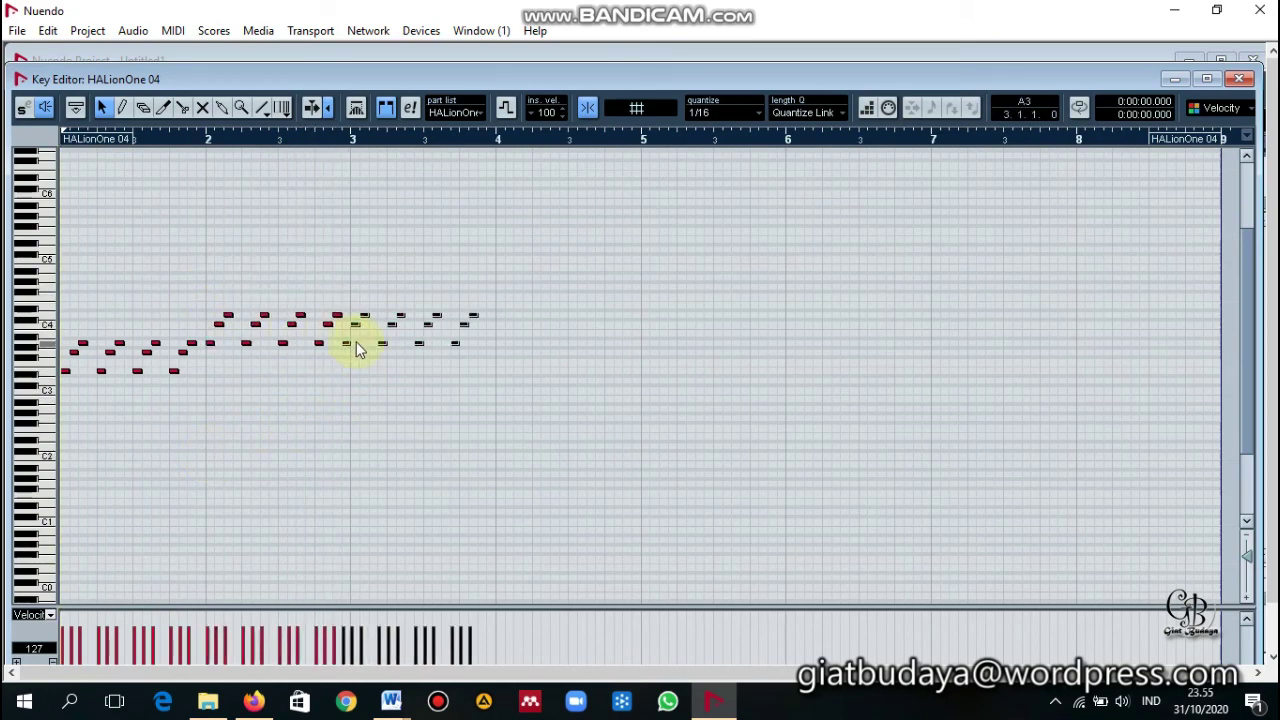
{"action": "left_click_drag", "start_coordinate": [350, 345], "coordinate": [362, 391]}
{"action": "key", "text": "space"}
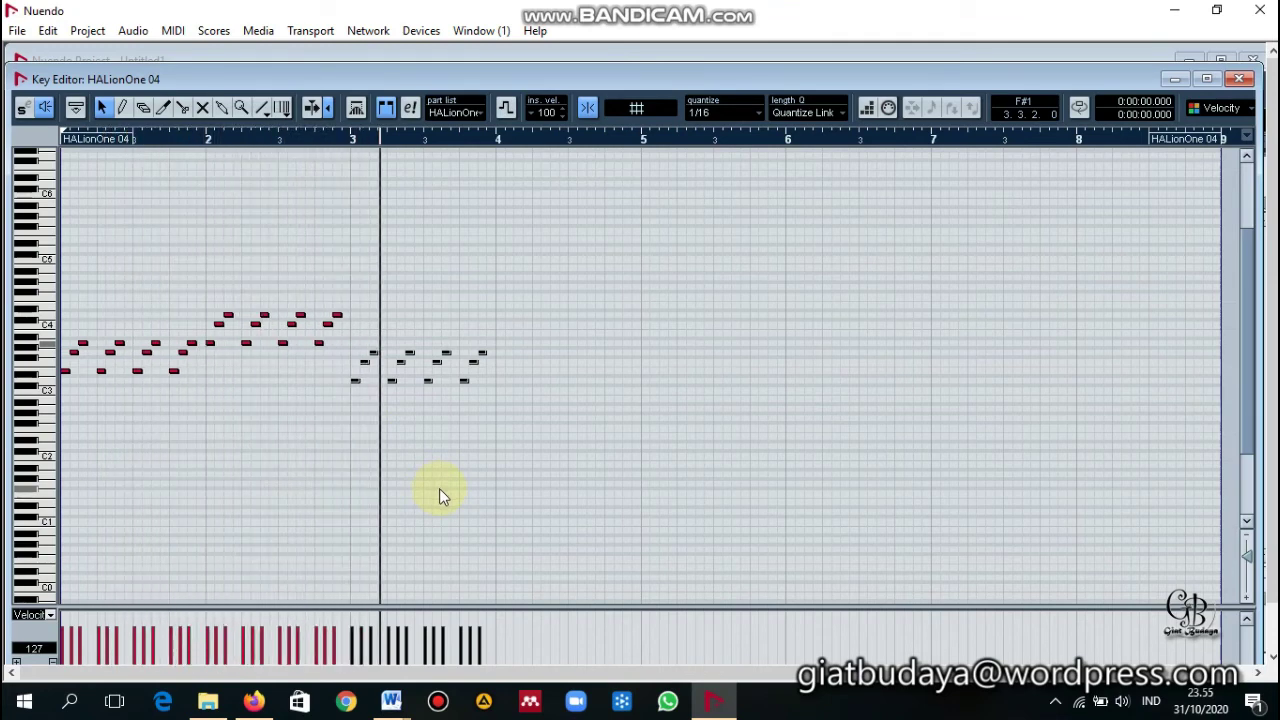
{"action": "key", "text": "space"}
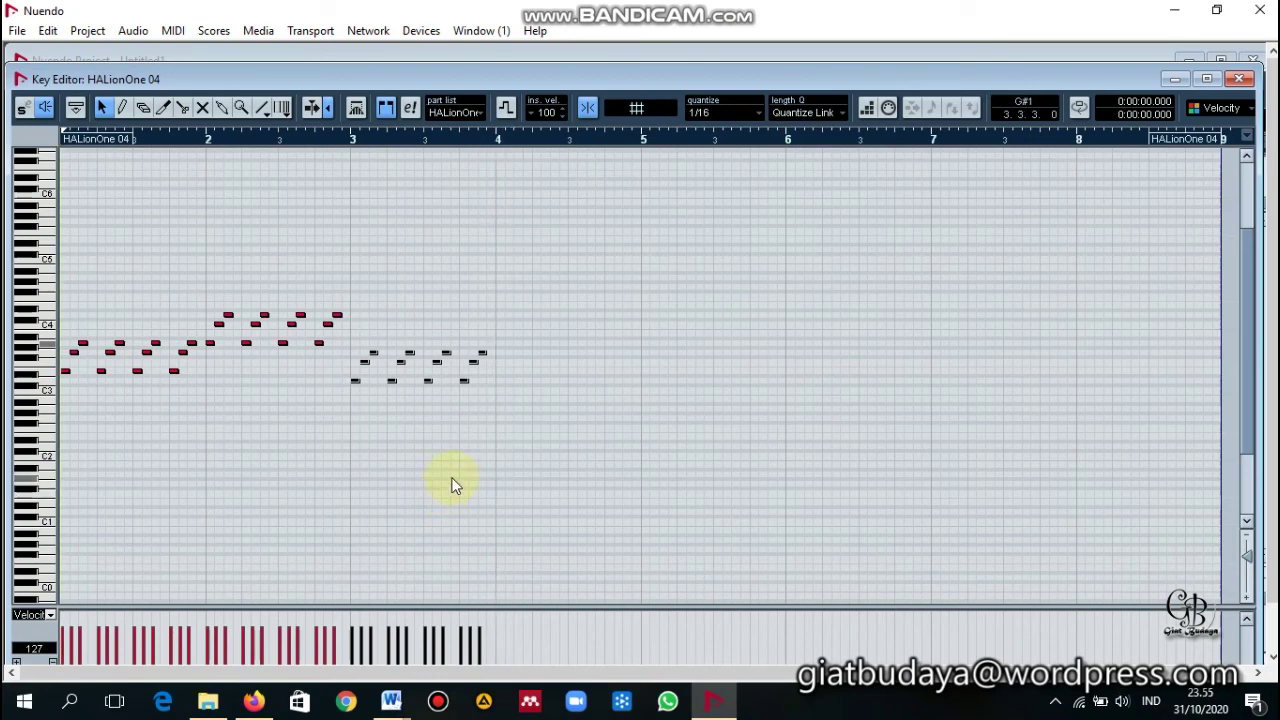
{"action": "key", "text": "space"}
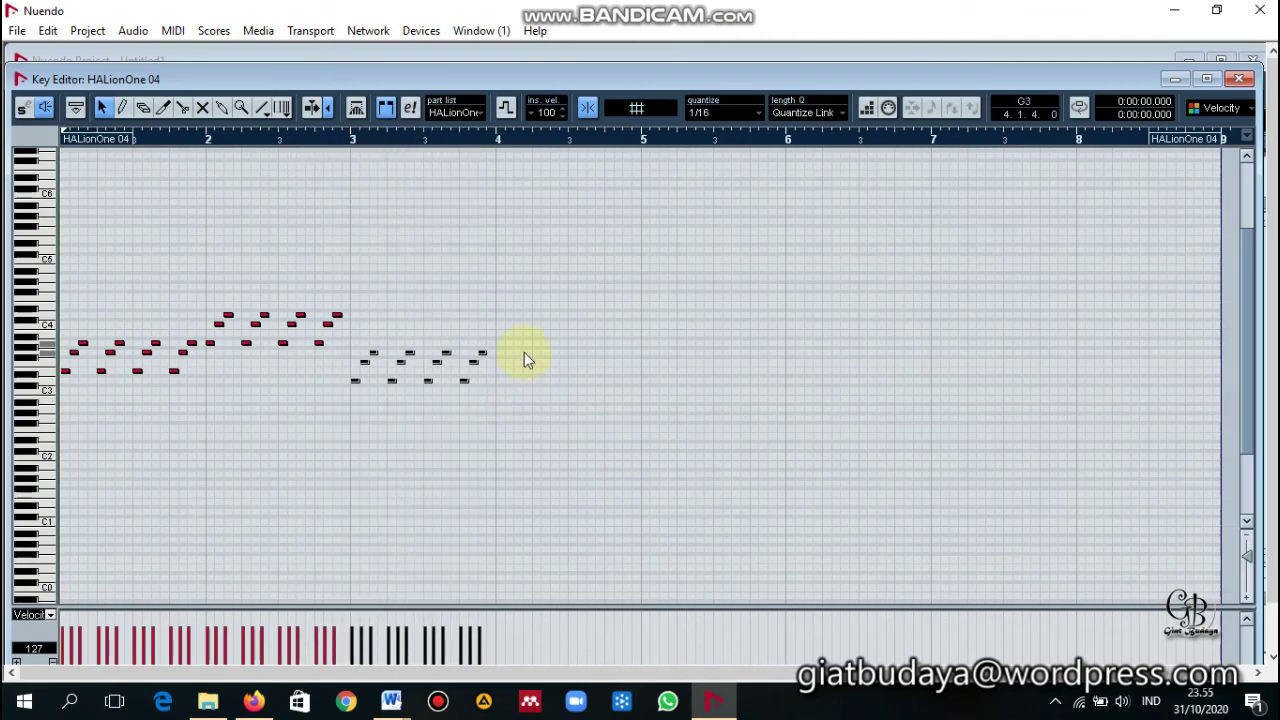
- Raise the second note of bar 3's first group to B3 and the third to D4, and listen to the change
{"action": "left_click", "coordinate": [453, 465]}
{"action": "left_click", "coordinate": [362, 361]}
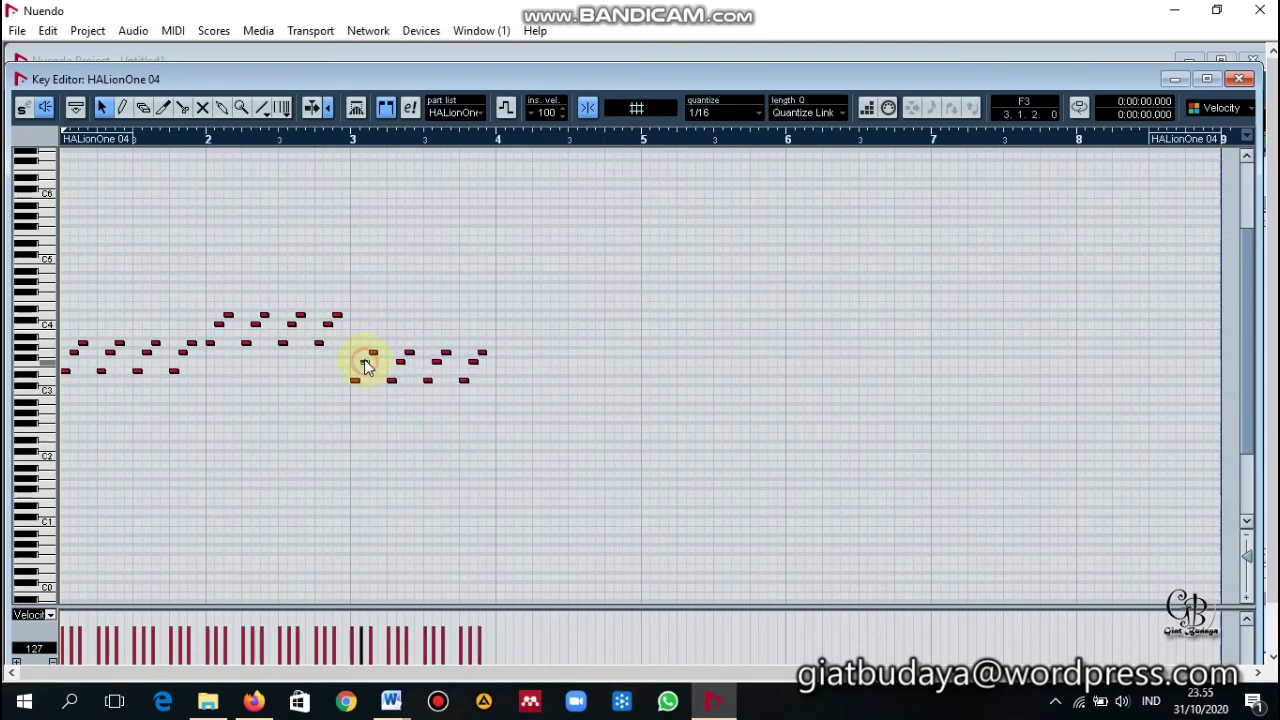
{"action": "left_click_drag", "start_coordinate": [365, 366], "coordinate": [379, 314]}
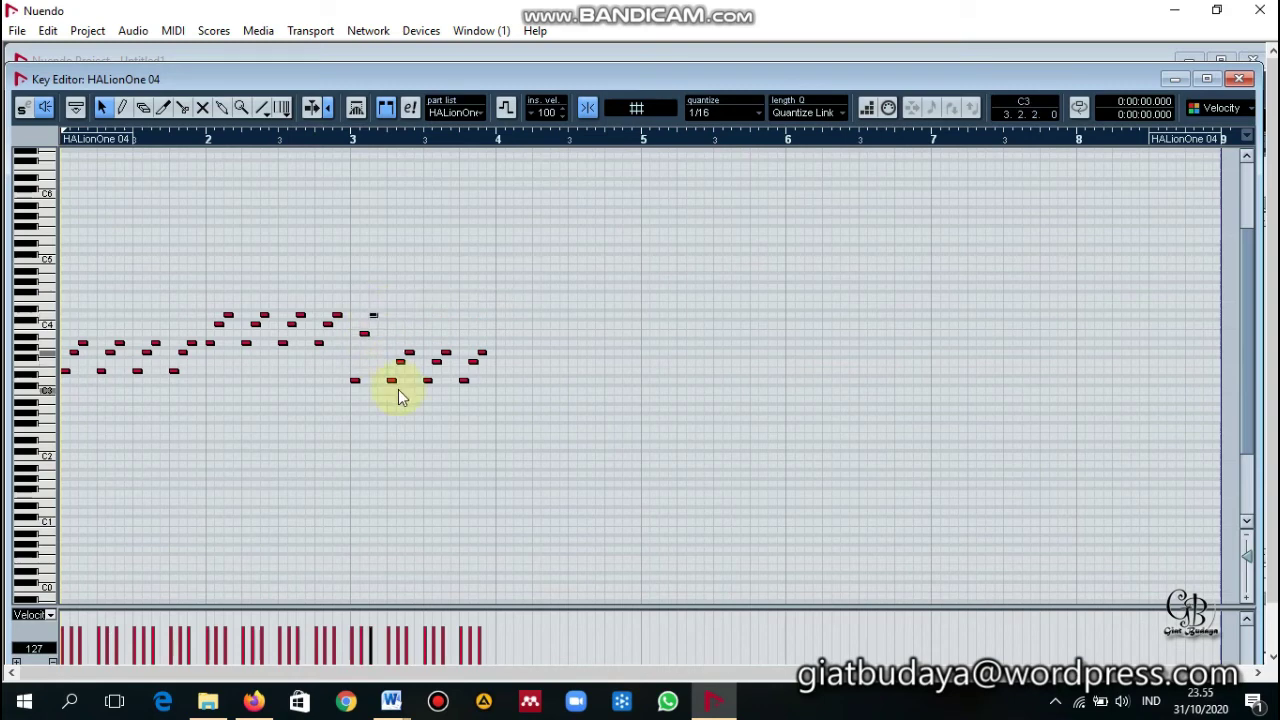
{"action": "key", "text": "space"}
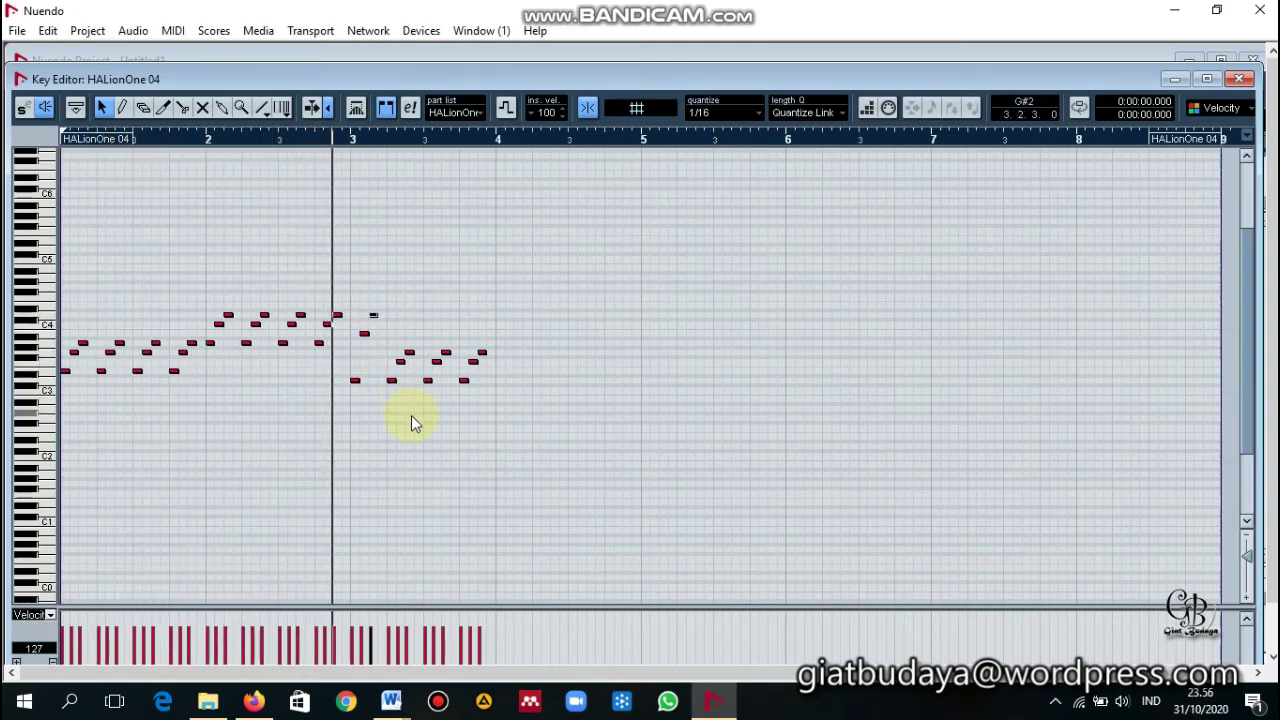
{"action": "key", "text": "space"}
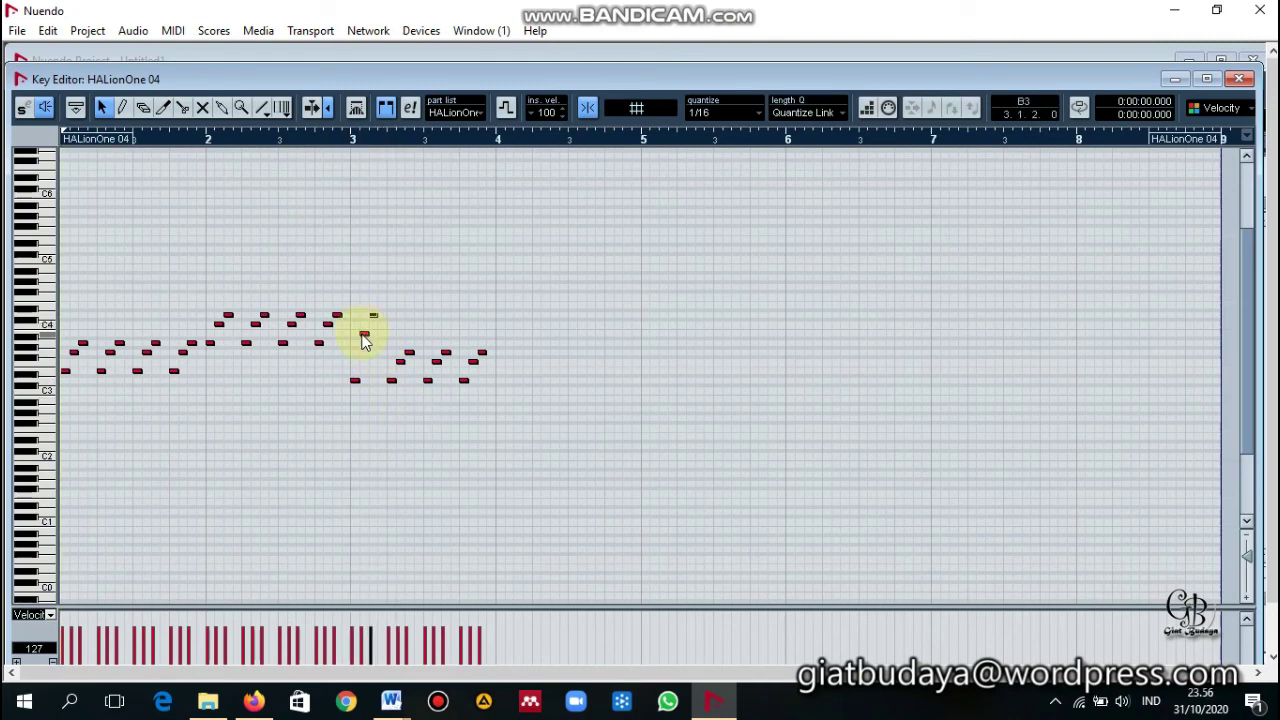
- Lower the second note of bar 3's first group to A3 and listen to it
{"action": "left_click_drag", "start_coordinate": [365, 341], "coordinate": [388, 374]}
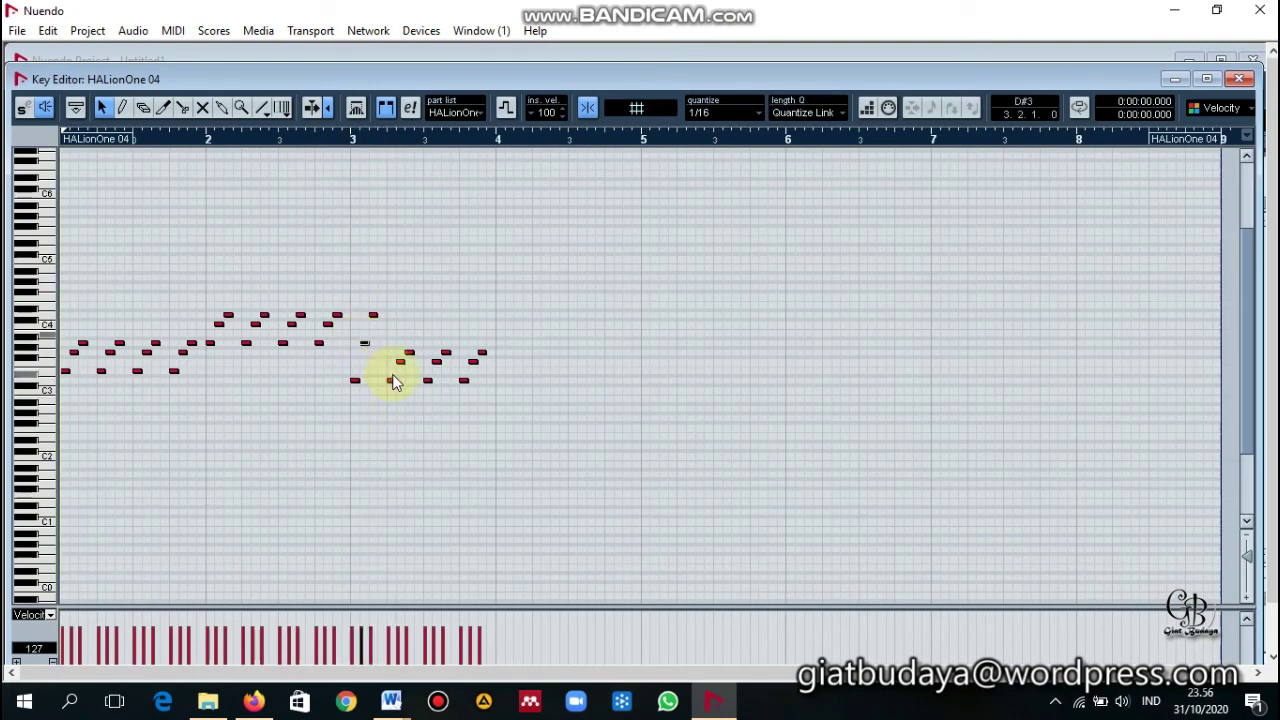
{"action": "key", "text": "space"}
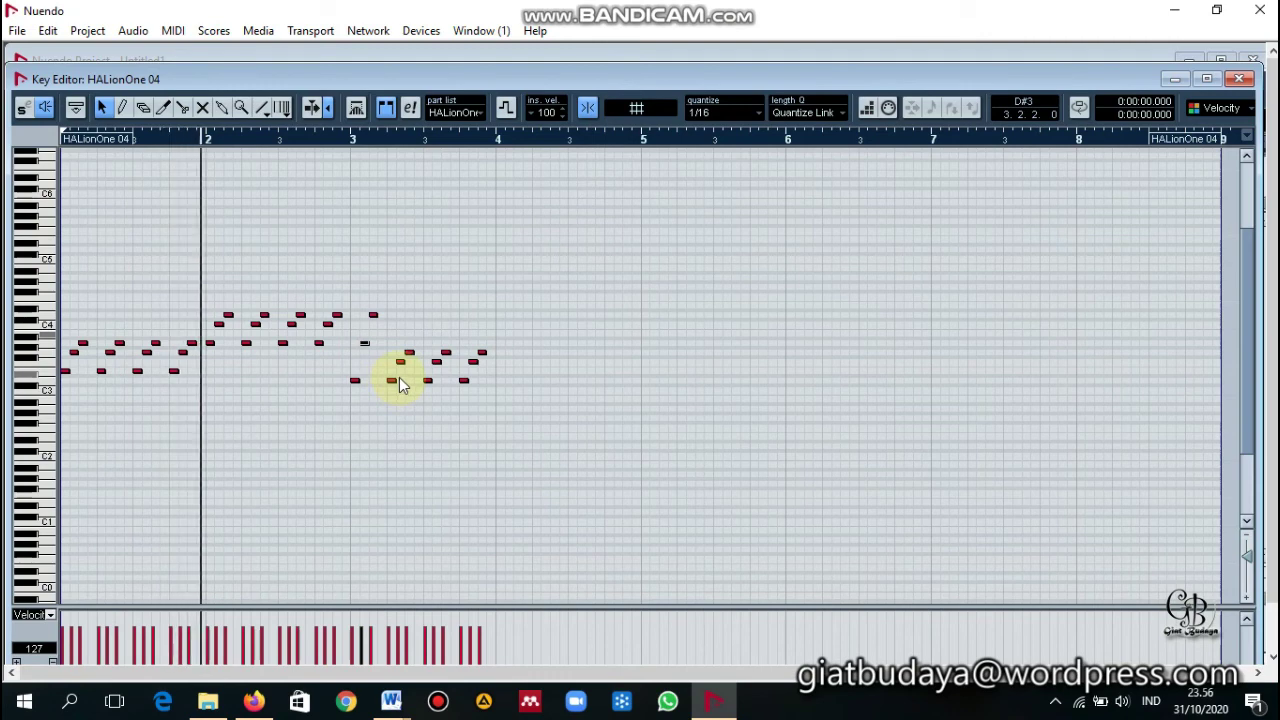
{"action": "left_click", "coordinate": [410, 432]}
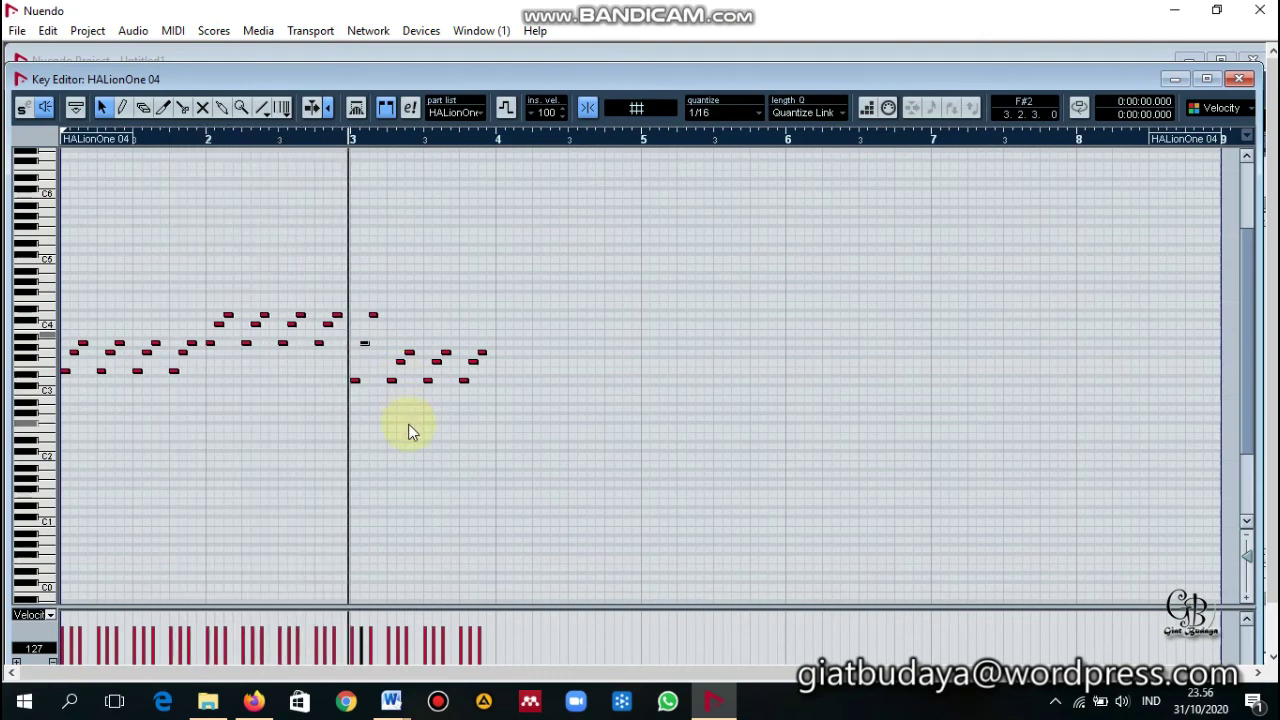
{"action": "key", "text": "space"}
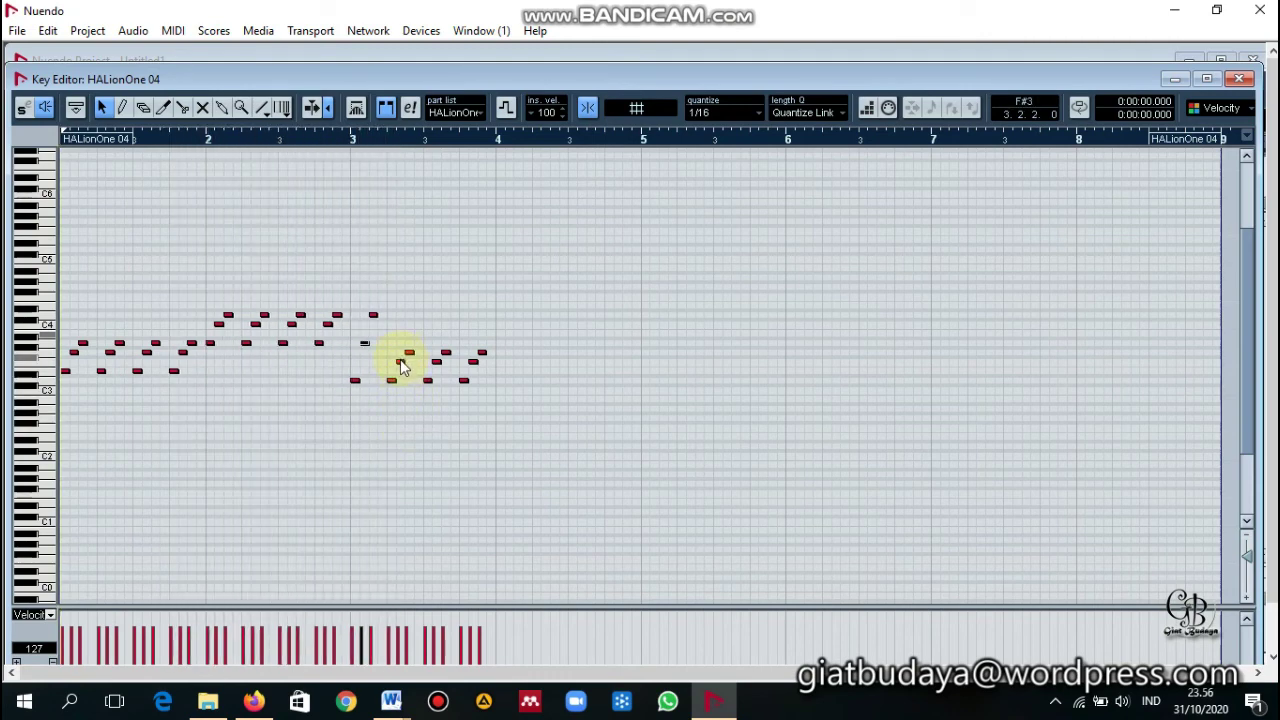
- Raise the second and third notes of bar 3's remaining groups to A3 and D4, and play back the pattern
{"action": "left_click_drag", "start_coordinate": [400, 367], "coordinate": [410, 318]}
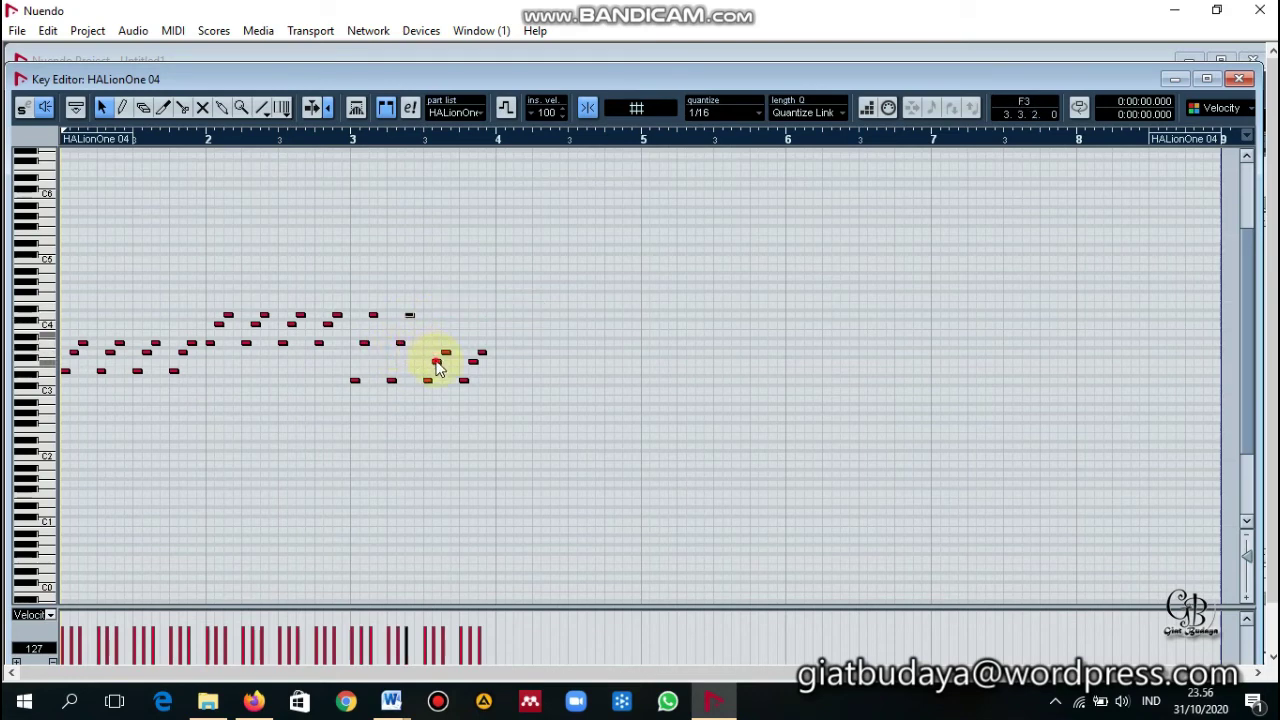
{"action": "left_click_drag", "start_coordinate": [438, 368], "coordinate": [482, 322]}
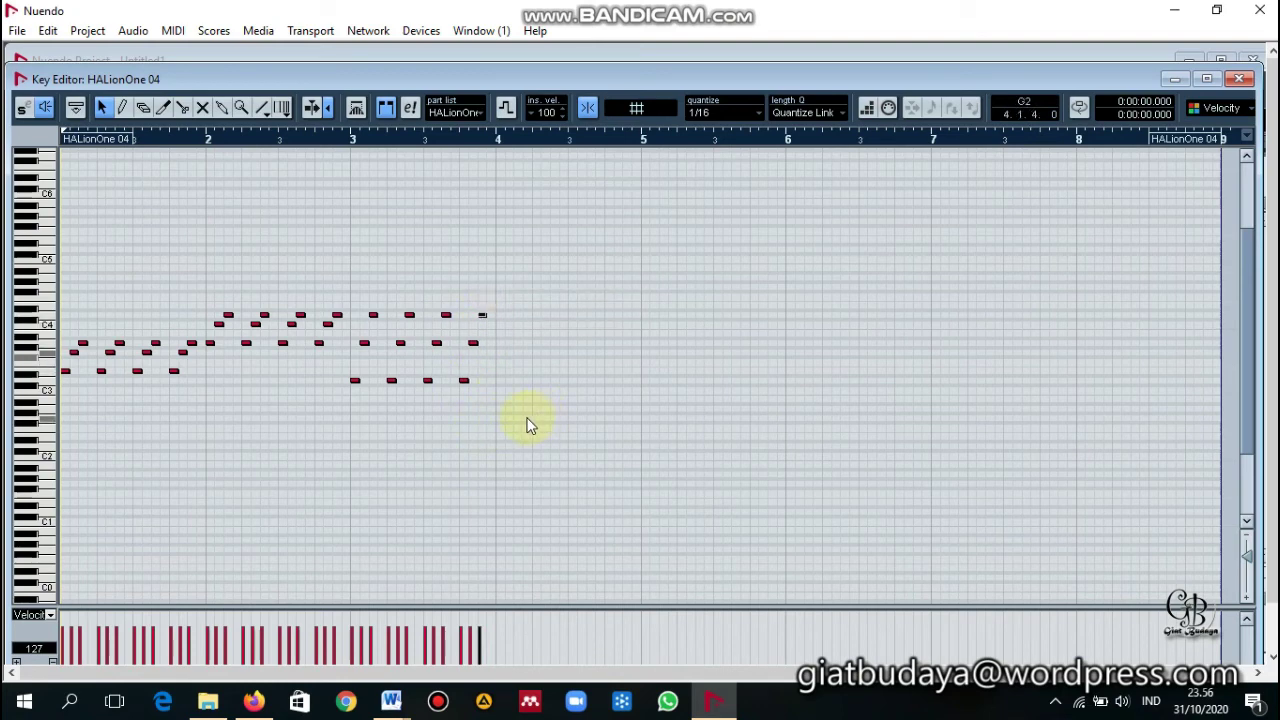
{"action": "key", "text": "space"}
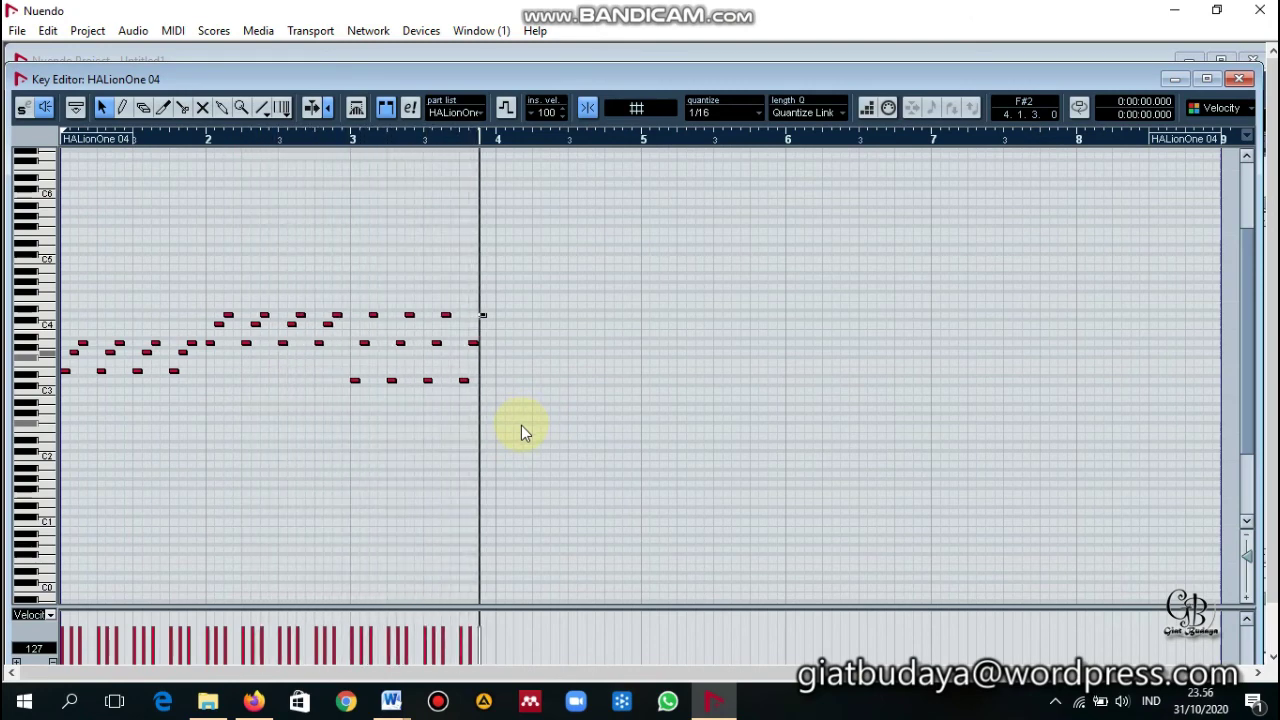
{"action": "key", "text": "space"}
- Duplicate the bar 3 notes, align the copy with the start of bar 4, and play back the four bars
{"action": "left_click_drag", "start_coordinate": [521, 428], "coordinate": [358, 278]}
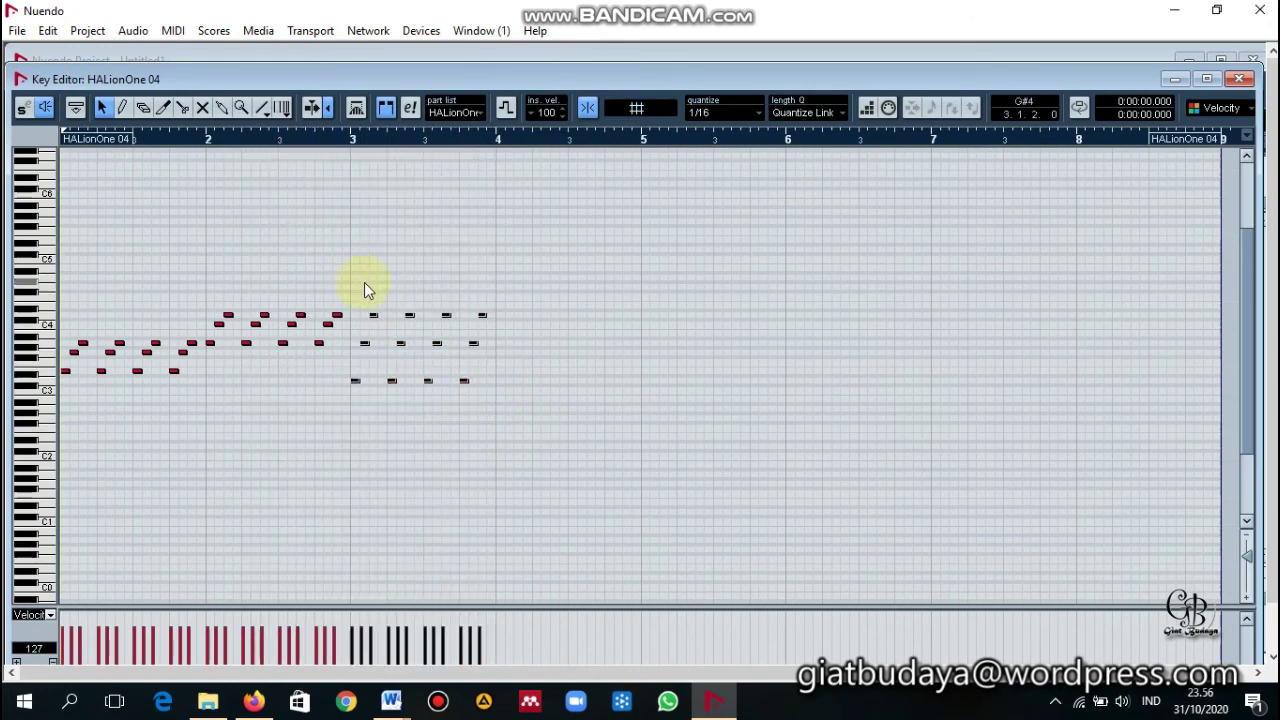
{"action": "key", "text": "ctrl+d"}
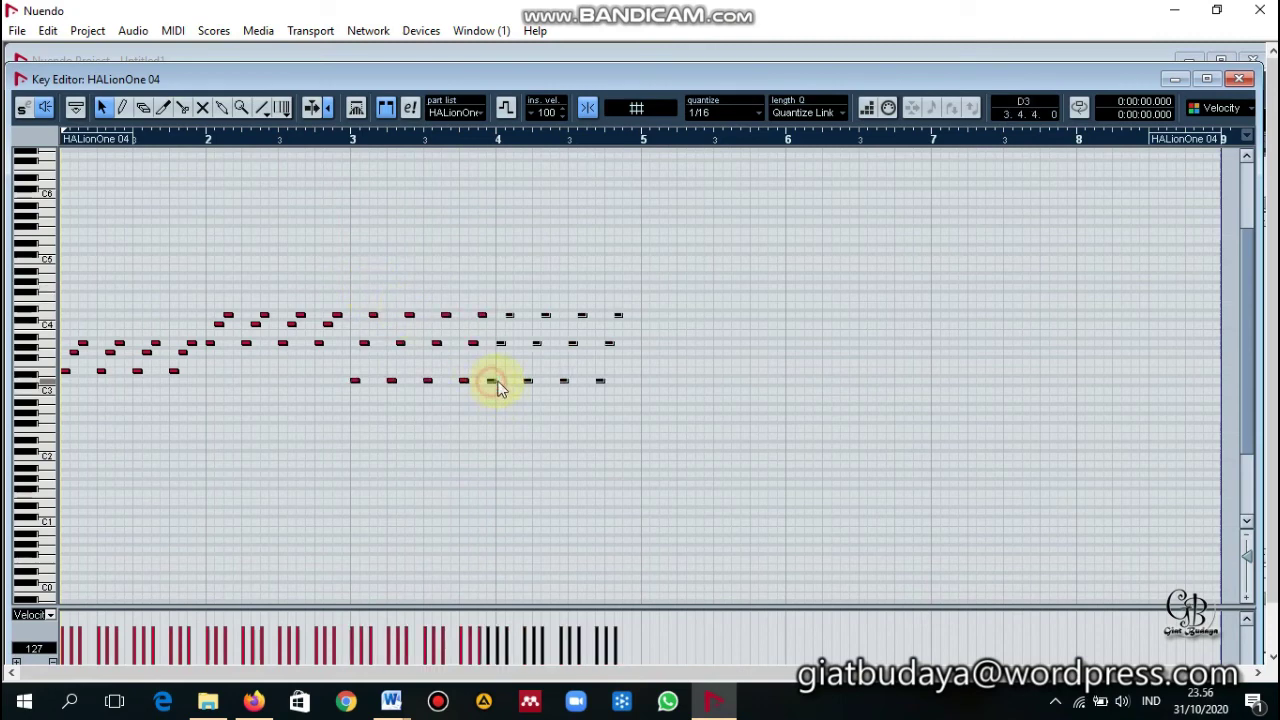
{"action": "left_click_drag", "start_coordinate": [491, 381], "coordinate": [501, 383]}
{"action": "key", "text": "space"}
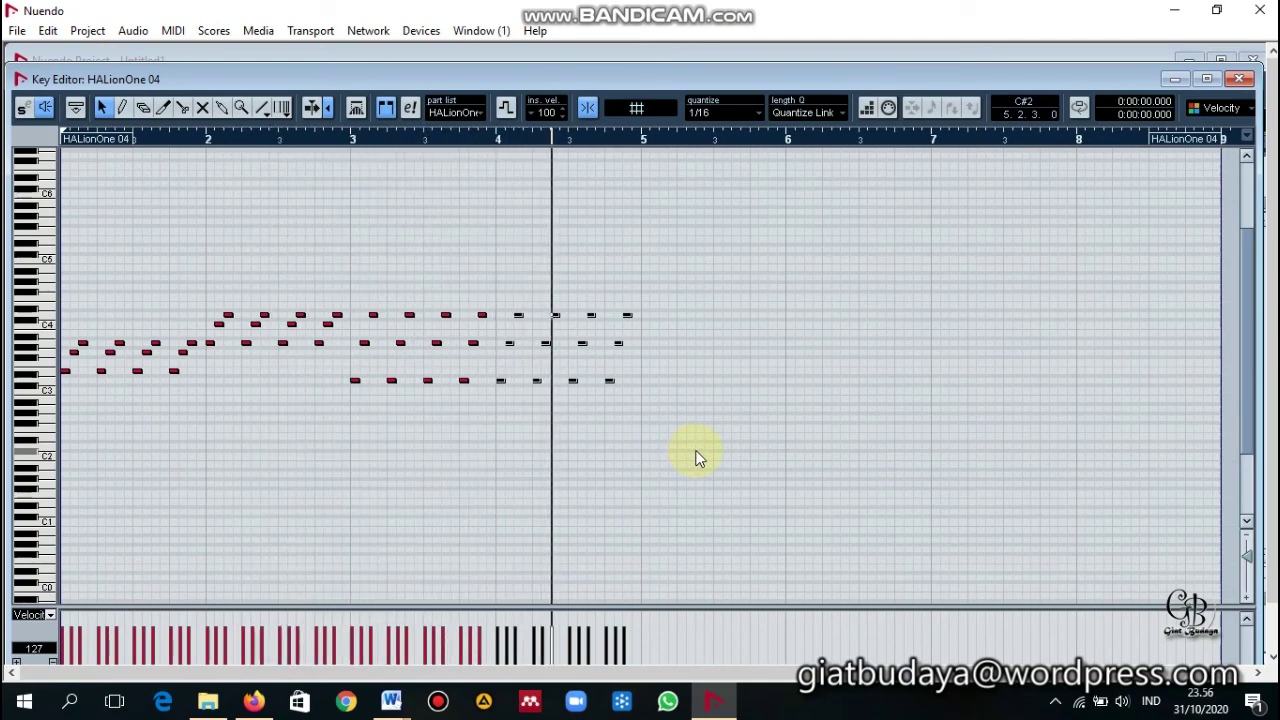
{"action": "key", "text": "space"}
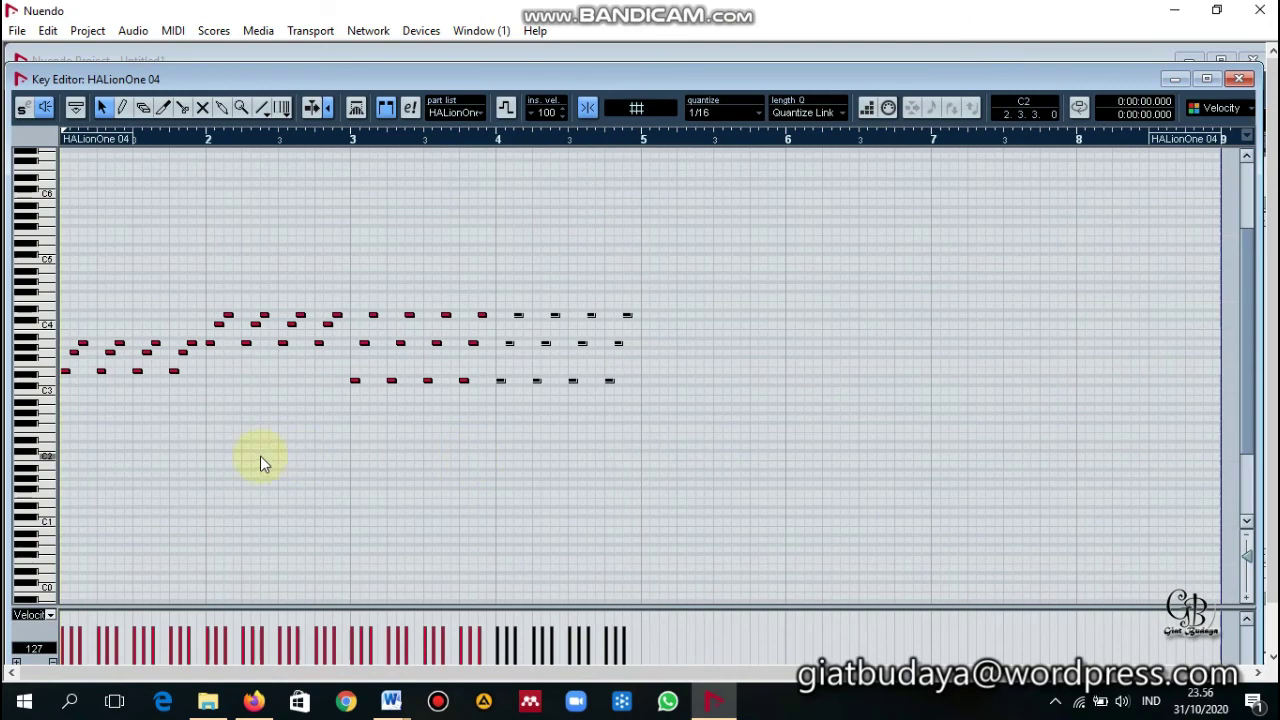
- In bar 1's first three groups, raise the second notes to D4 and move the third notes to E4 one sixteenth later, and listen
{"action": "left_click", "coordinate": [75, 353]}
{"action": "left_click_drag", "start_coordinate": [78, 360], "coordinate": [88, 310]}
{"action": "left_click", "coordinate": [100, 366]}
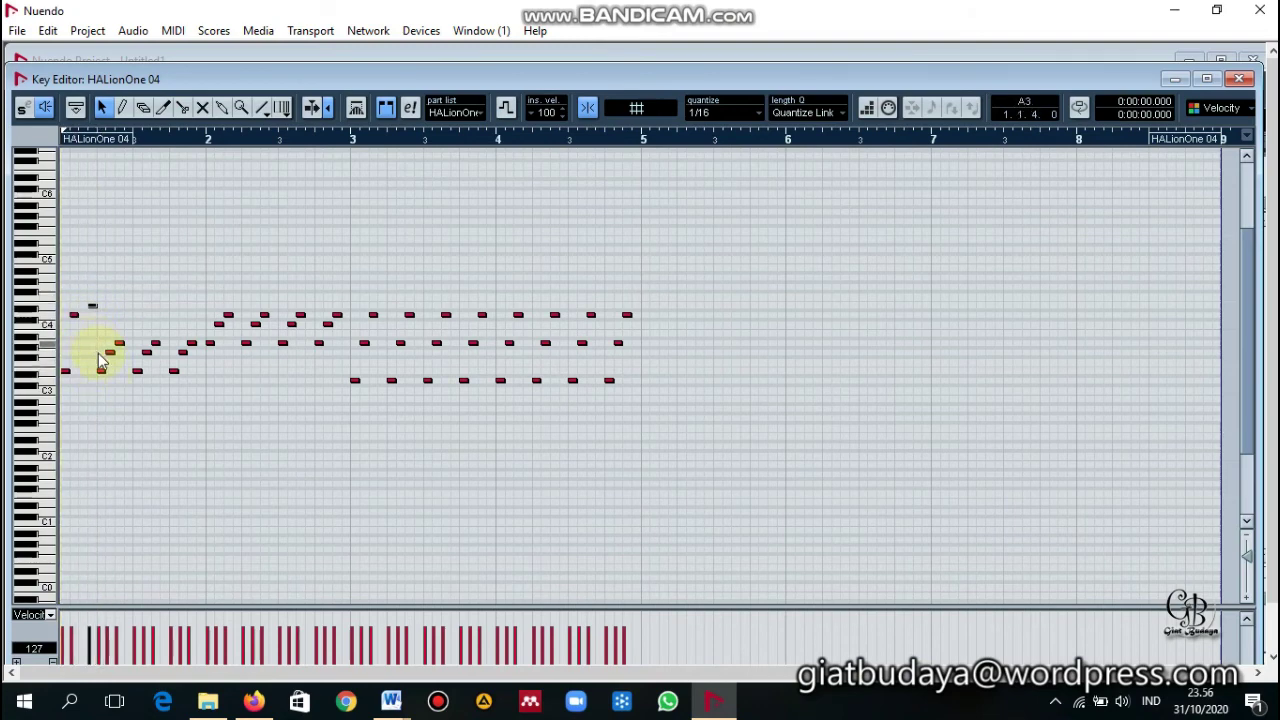
{"action": "left_click", "coordinate": [110, 352]}
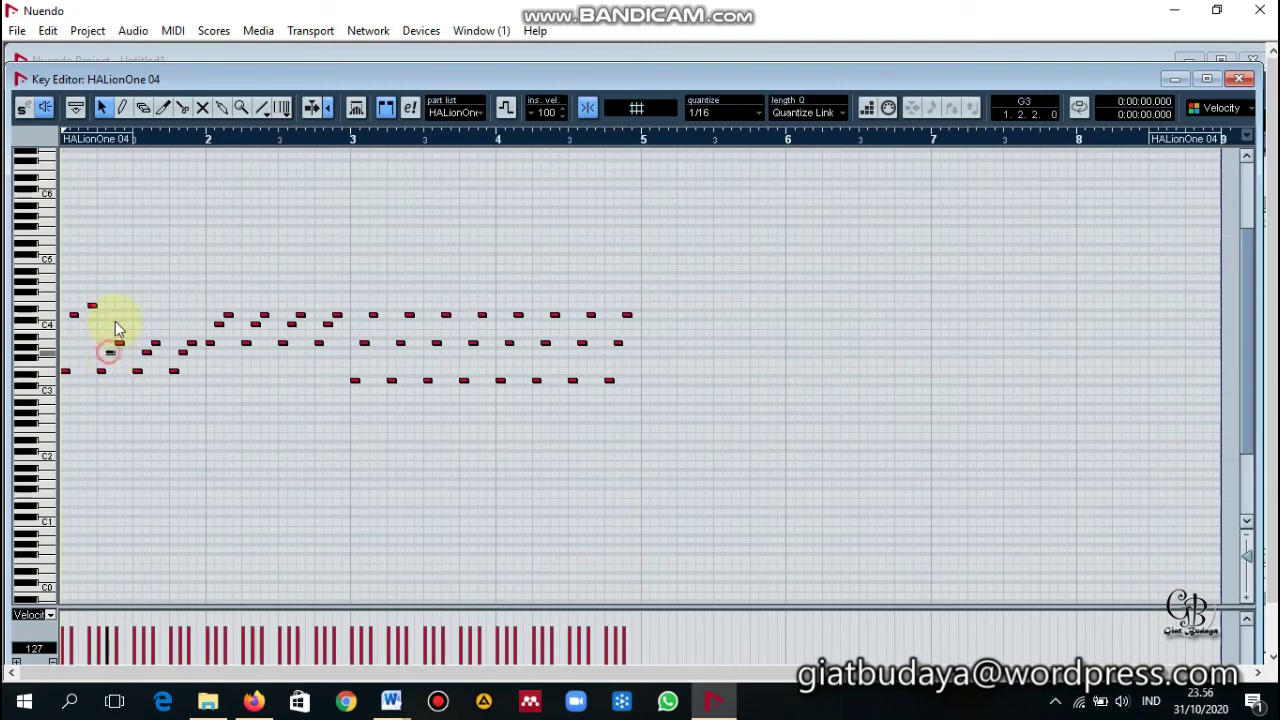
{"action": "left_click_drag", "start_coordinate": [116, 330], "coordinate": [163, 305]}
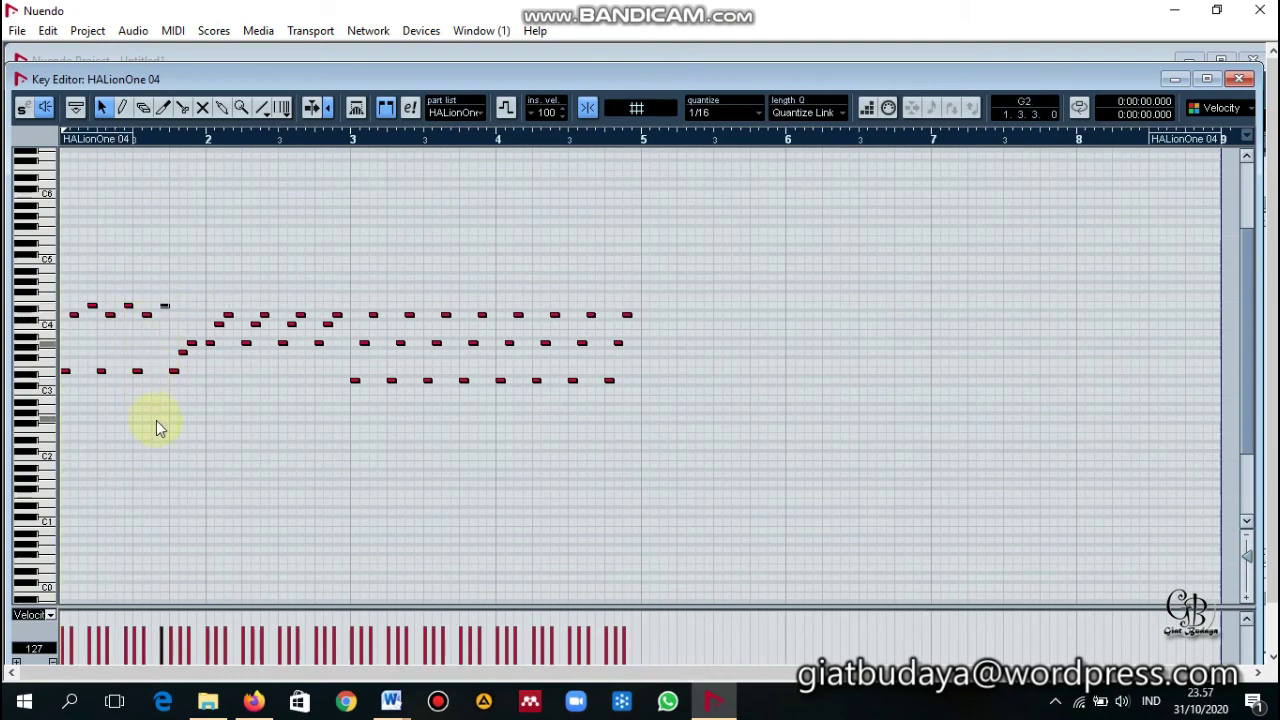
{"action": "key", "text": "space"}
{"action": "key", "text": "space"}
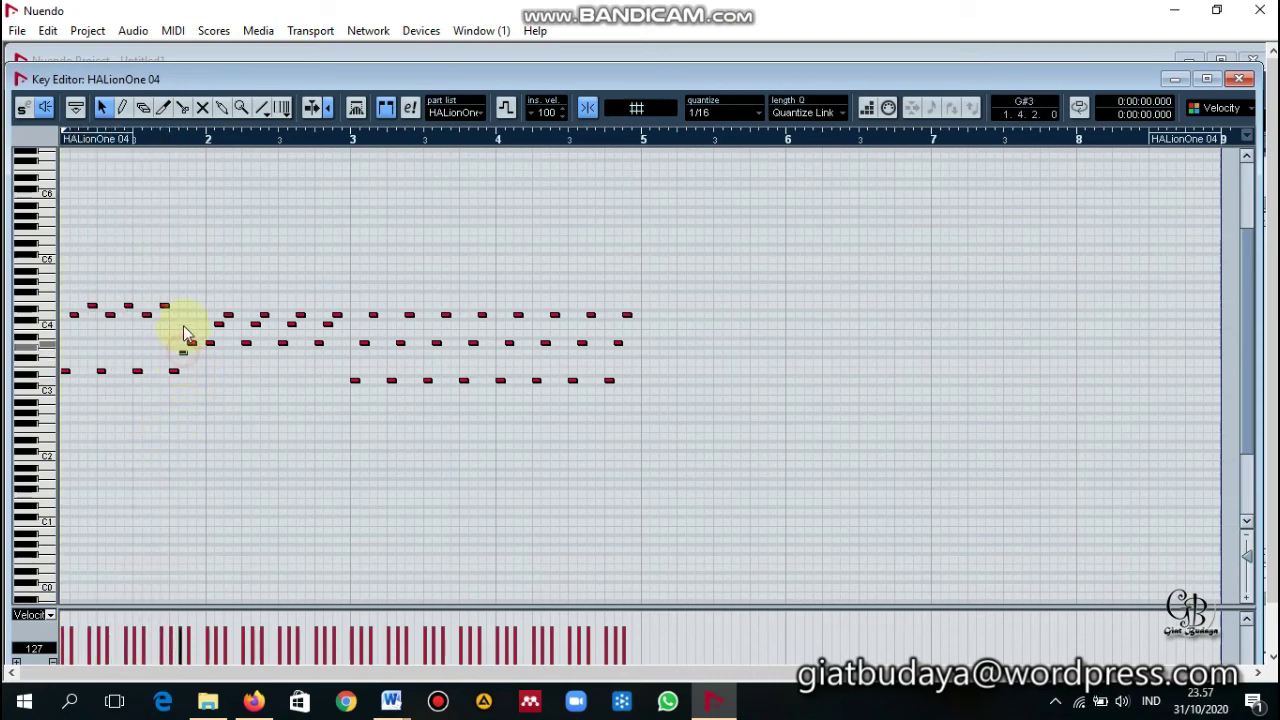
- Raise the second note of bar 1's last group to D4, shift the third to E4 one sixteenth later, and play back the pattern
{"action": "left_click_drag", "start_coordinate": [184, 333], "coordinate": [198, 312]}
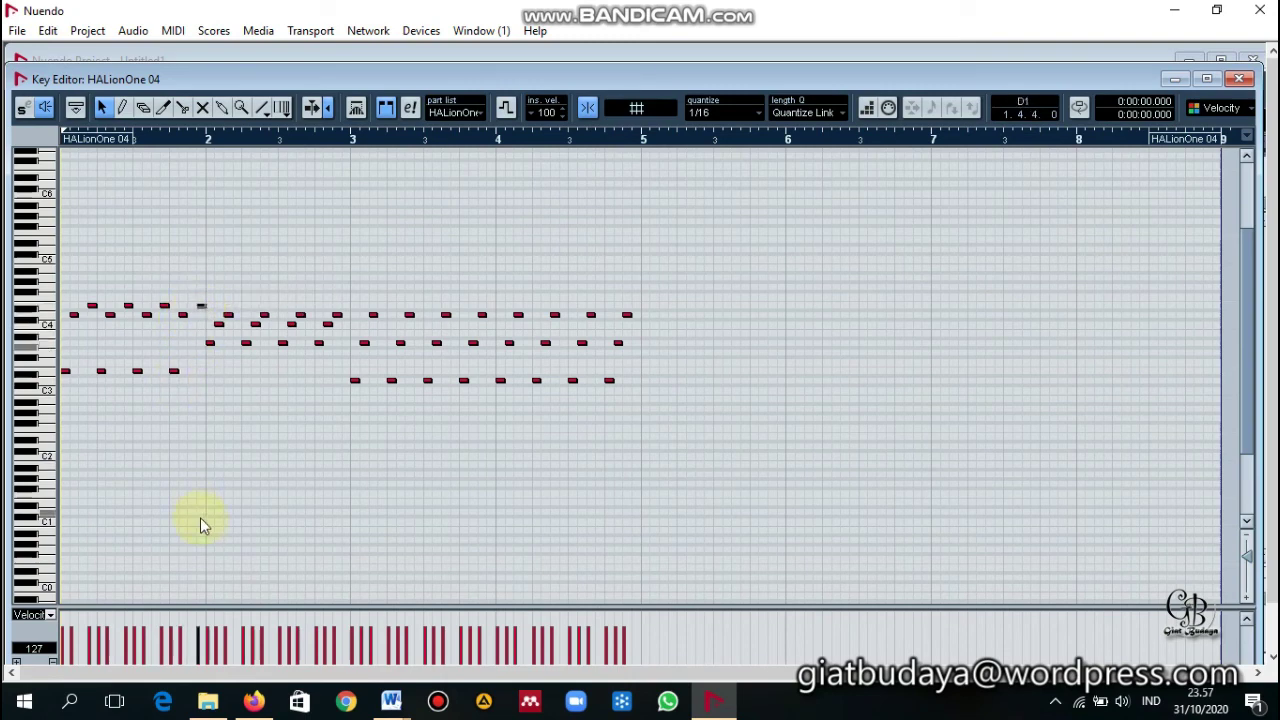
{"action": "key", "text": "space"}
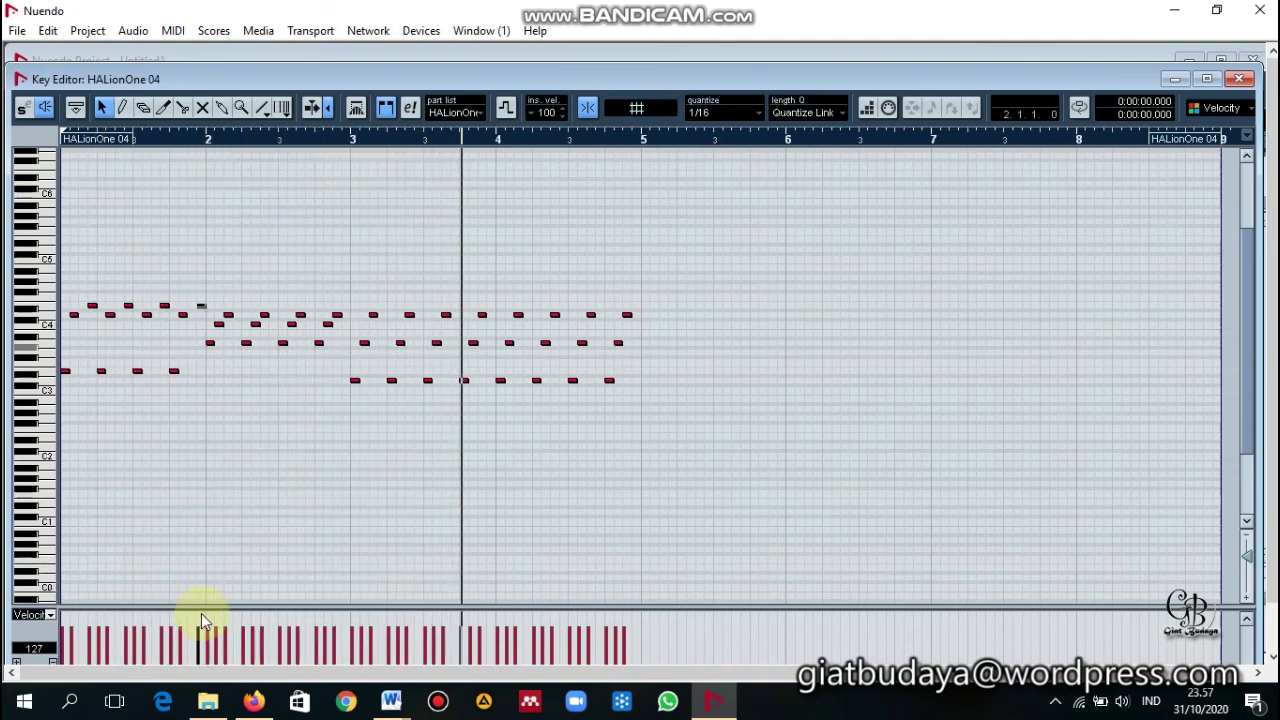
{"action": "key", "text": "space"}
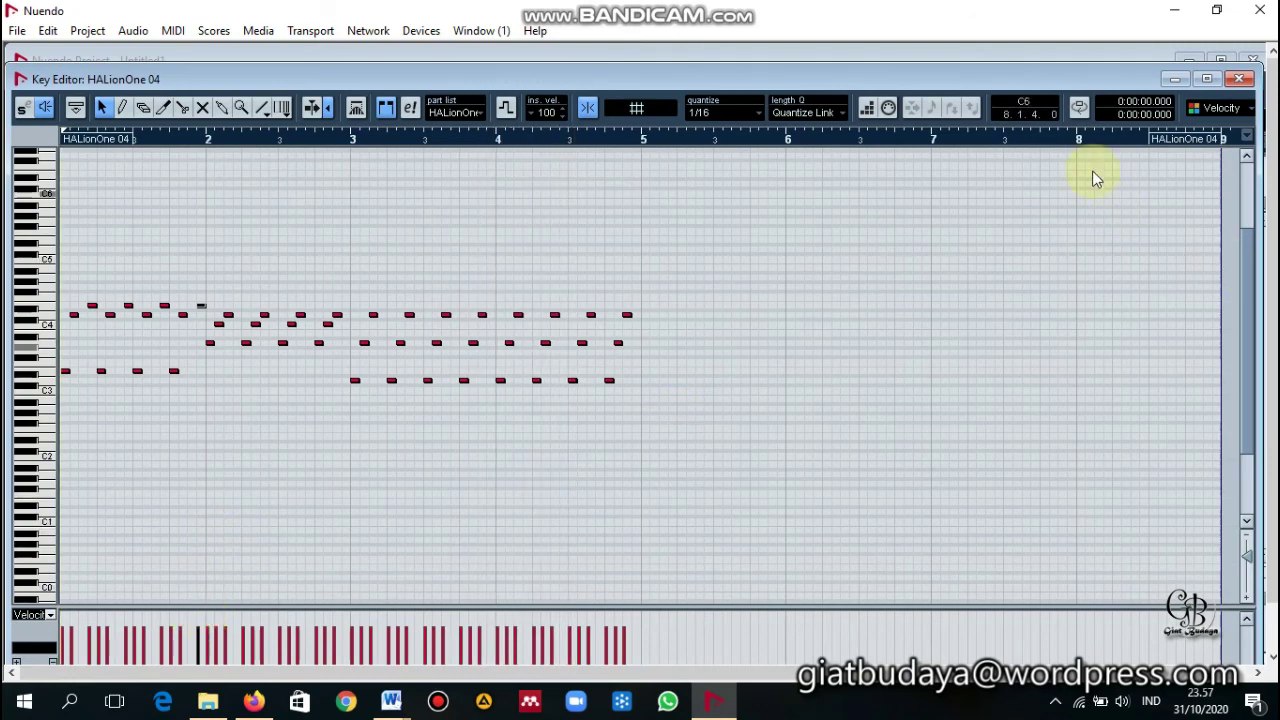
- Duplicate all the notes of bars 1 to 4, align the copy with the start of bar 5, and close the Key Editor
{"action": "mouse_move", "coordinate": [1049, 77]}
{"action": "left_mouse_down"}
{"action": "mouse_move", "coordinate": [1033, 61]}
{"action": "mouse_move", "coordinate": [1077, 80]}
{"action": "mouse_move", "coordinate": [1041, 89]}
{"action": "left_mouse_up"}
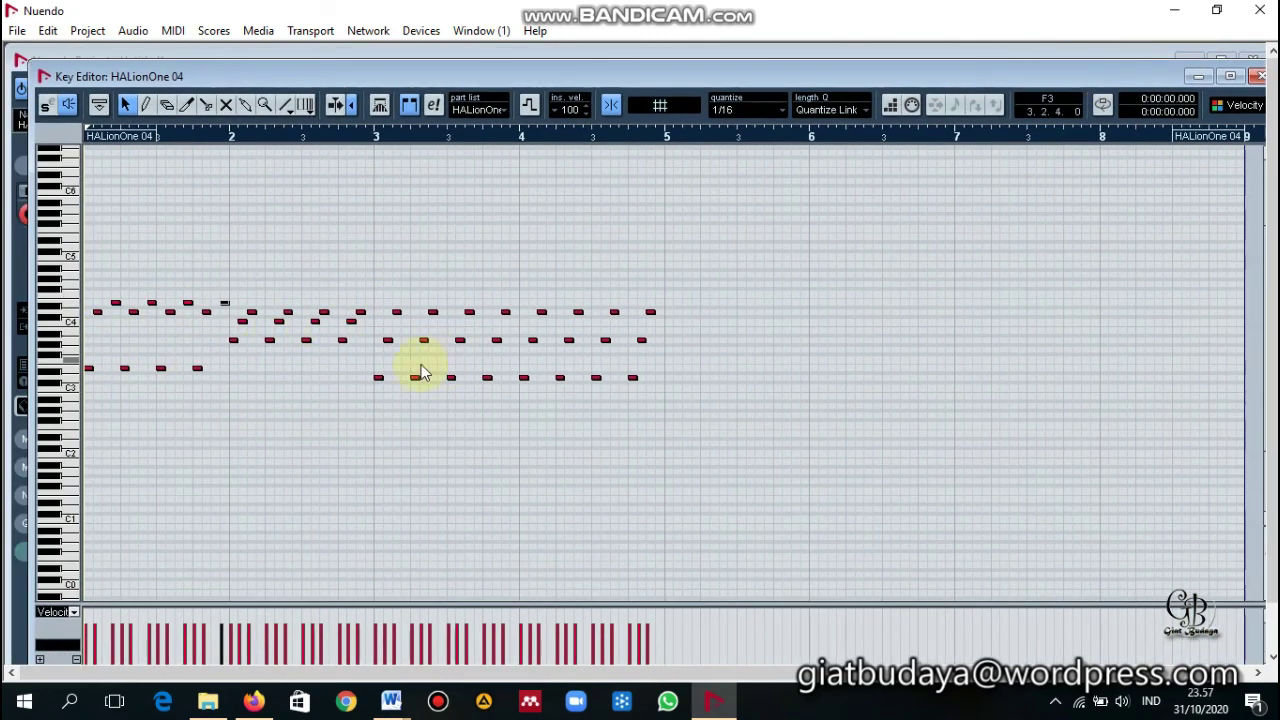
{"action": "left_click_drag", "start_coordinate": [834, 410], "coordinate": [116, 257]}
{"action": "left_click", "coordinate": [749, 472]}
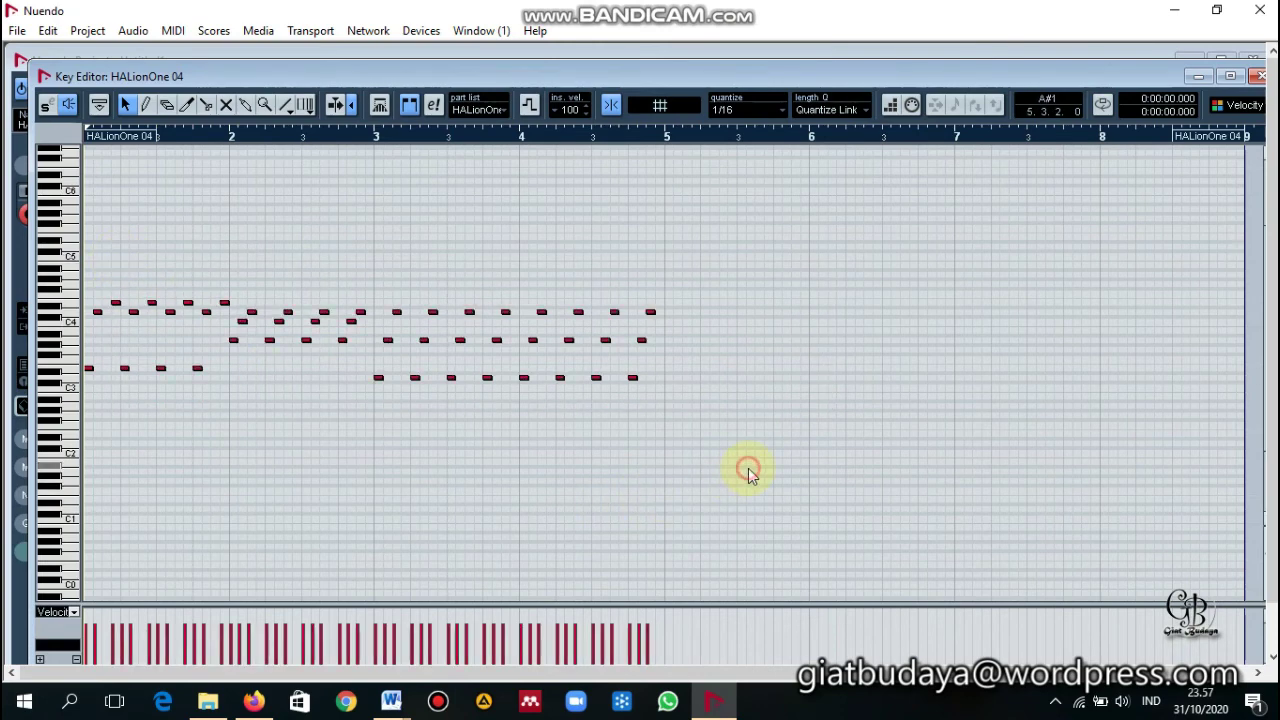
{"action": "left_click_drag", "start_coordinate": [1132, 81], "coordinate": [1056, 101]}
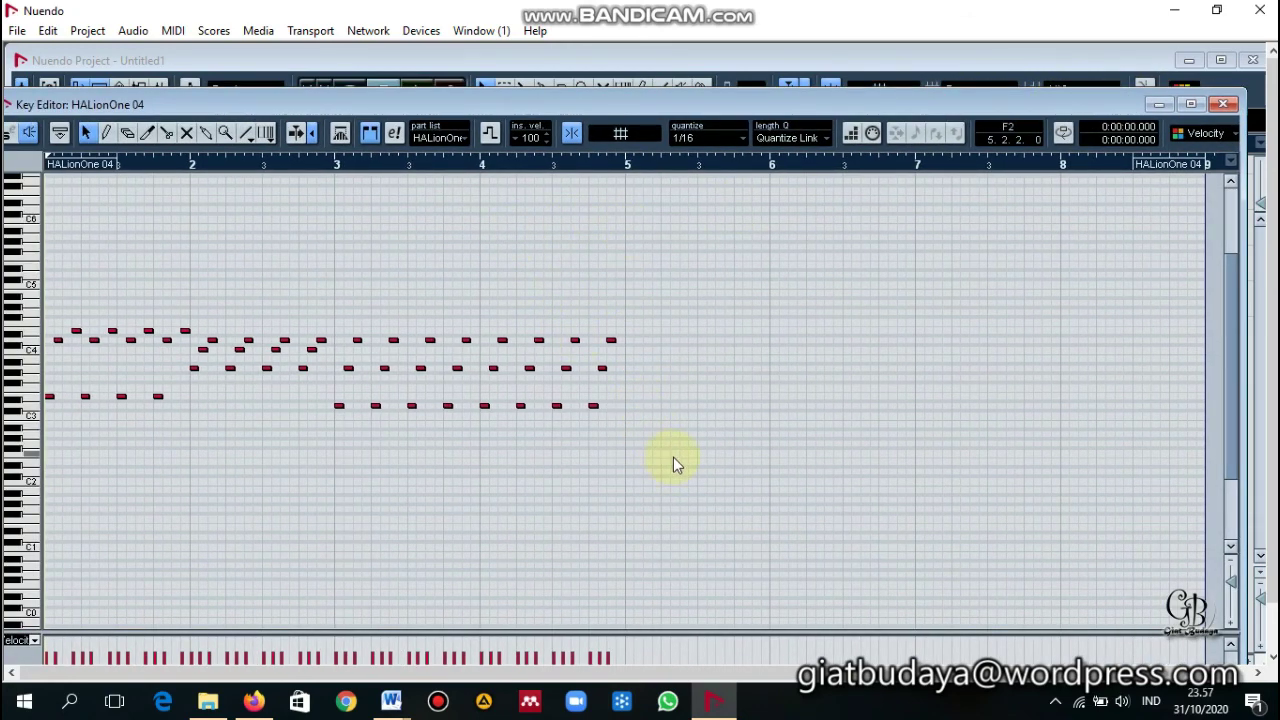
{"action": "left_click_drag", "start_coordinate": [673, 457], "coordinate": [165, 482]}
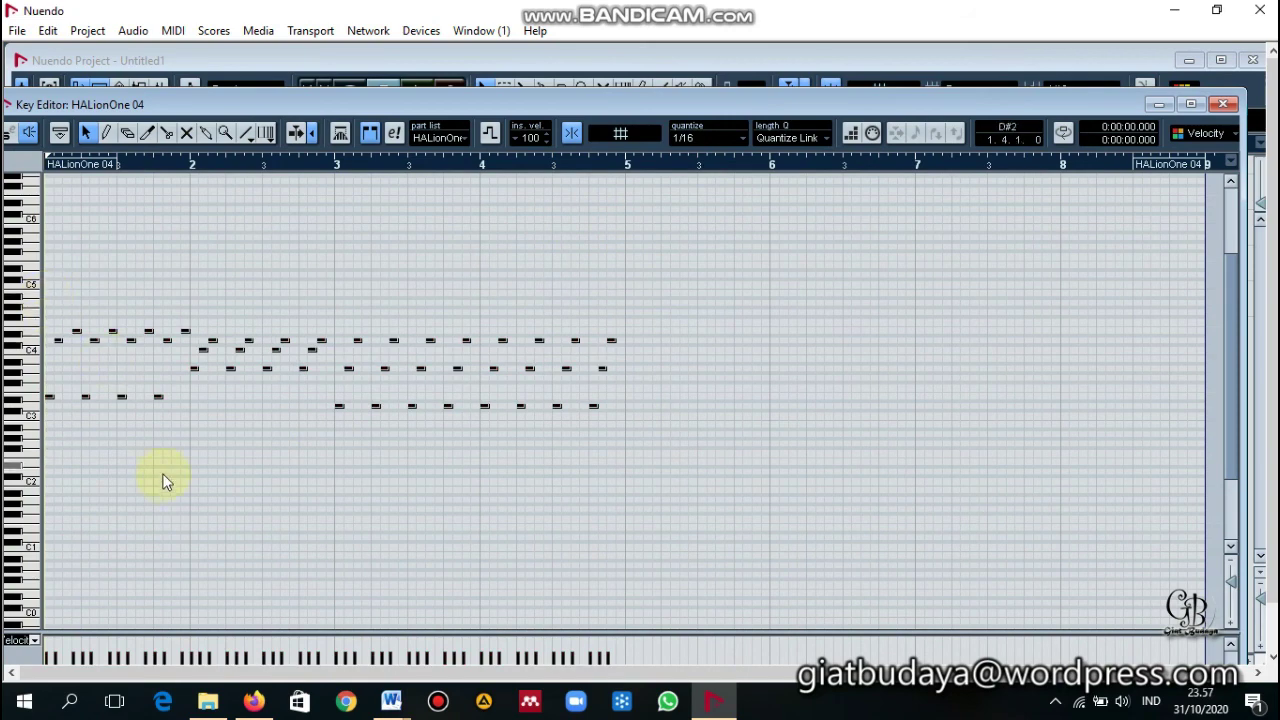
{"action": "key", "text": "ctrl+a"}
{"action": "key", "text": "alt+d"}
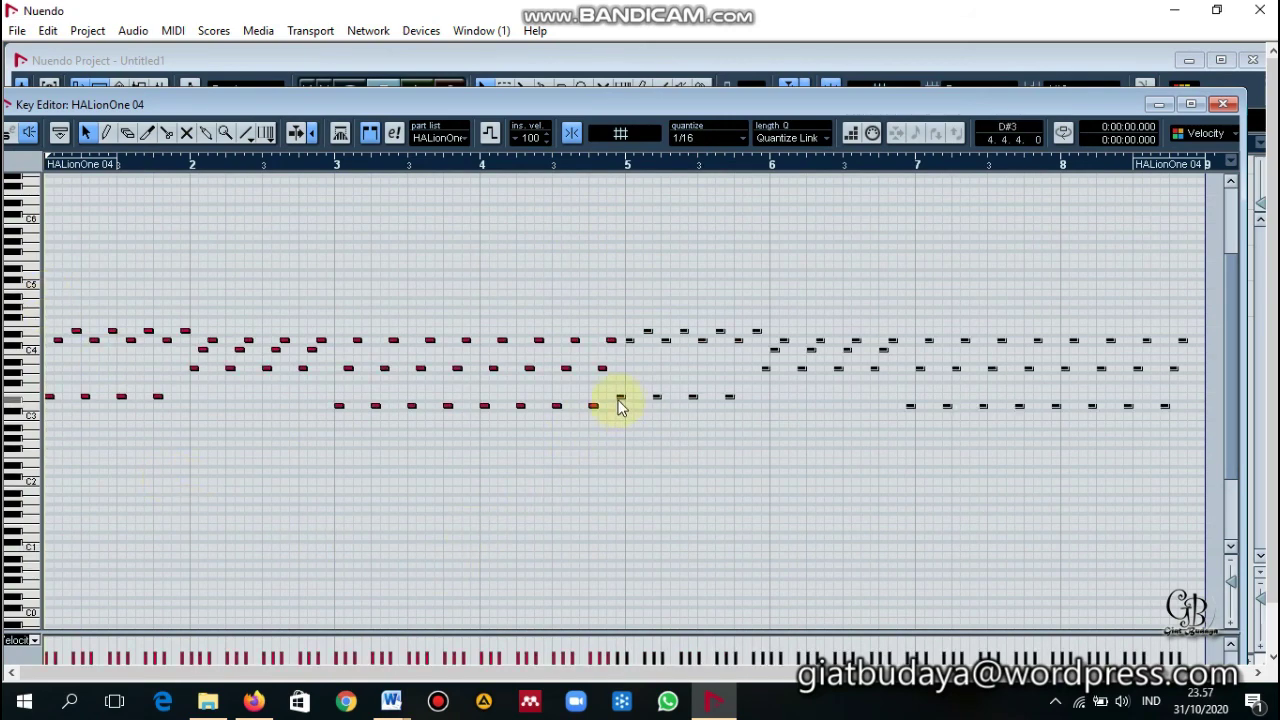
{"action": "left_click_drag", "start_coordinate": [620, 402], "coordinate": [629, 398]}
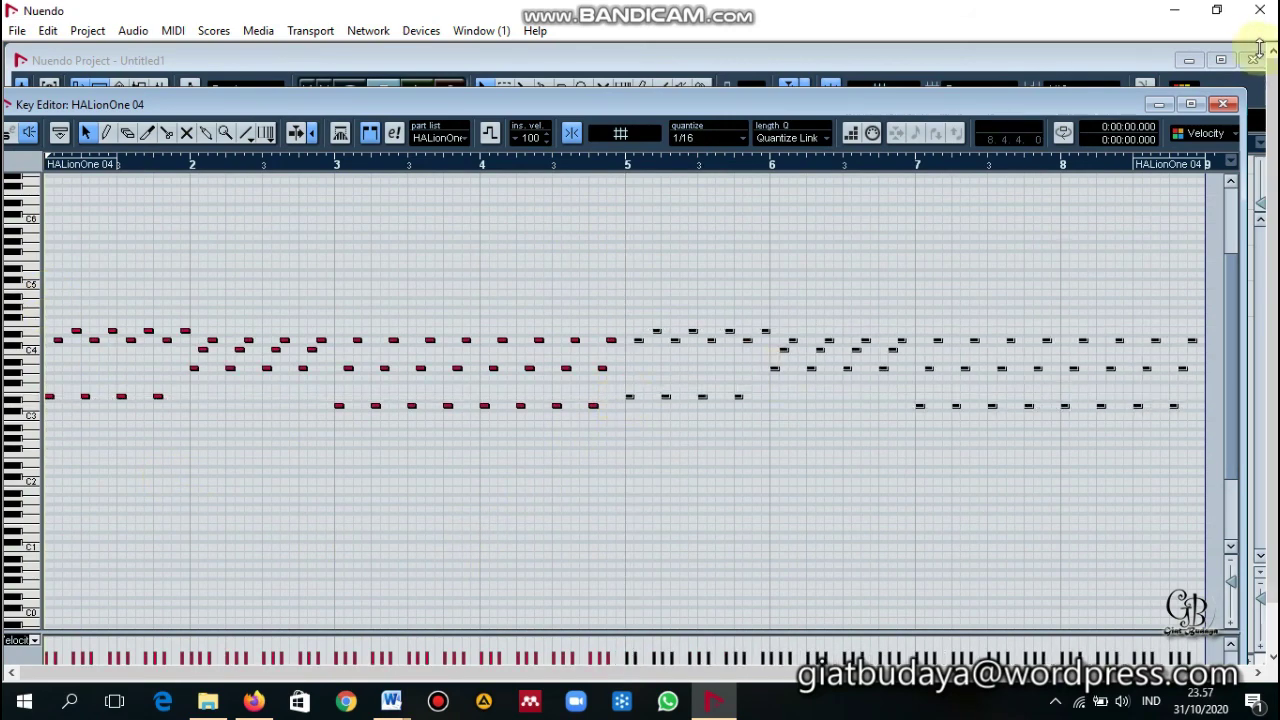
{"action": "left_click", "coordinate": [1223, 104]}
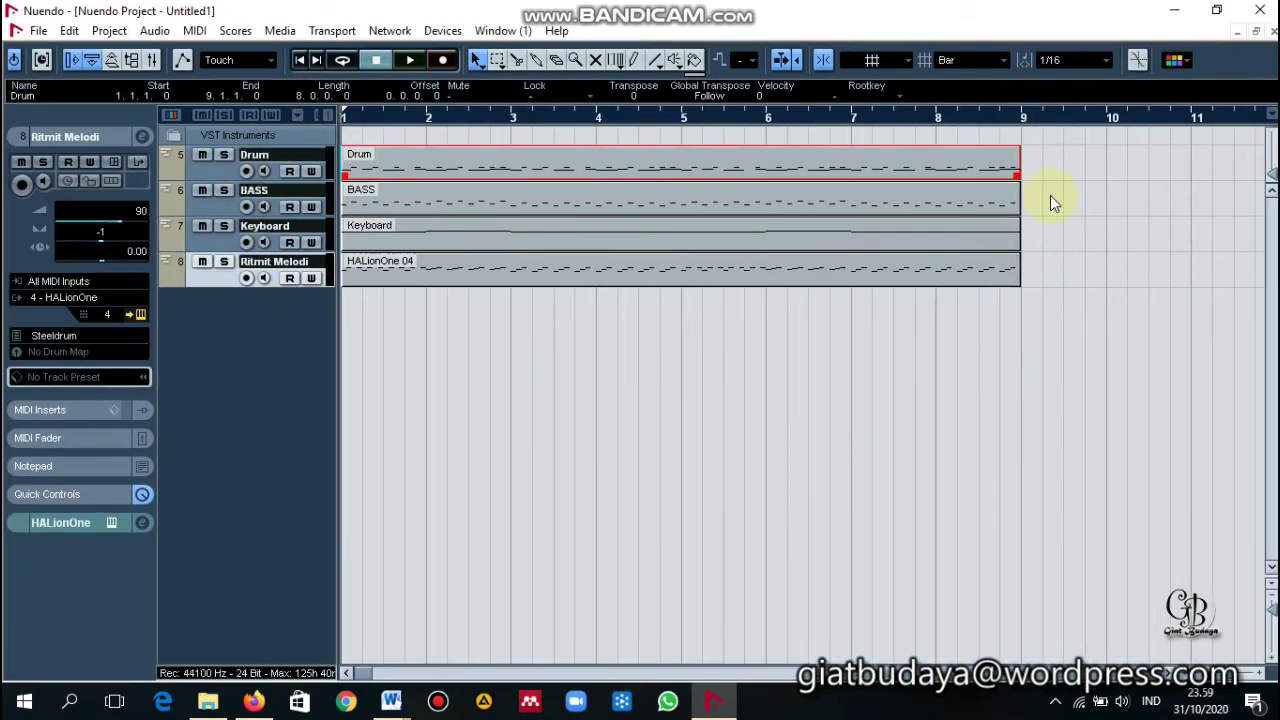
- Examine the instrument settings of the Drum, BASS, Keyboard and Ritmit Melodi tracks and the notes in the Drum part
{"action": "left_click", "coordinate": [313, 135]}
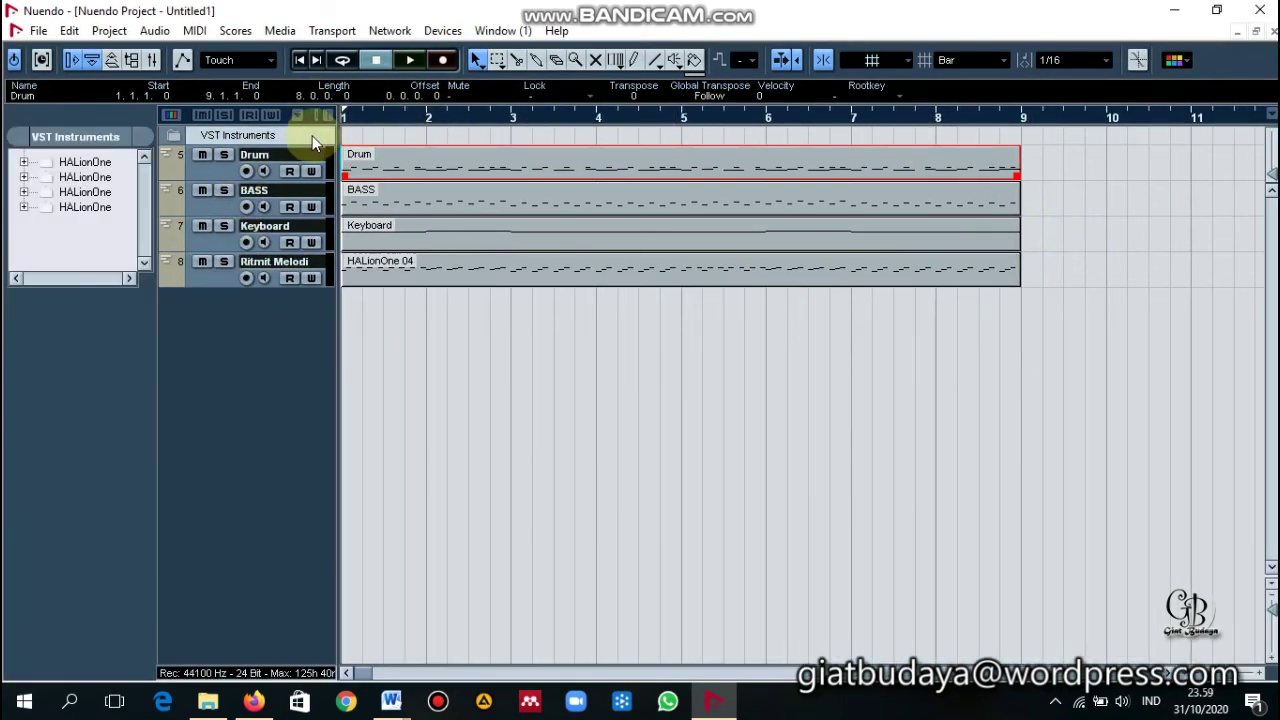
{"action": "left_click", "coordinate": [204, 165]}
{"action": "left_click", "coordinate": [207, 210]}
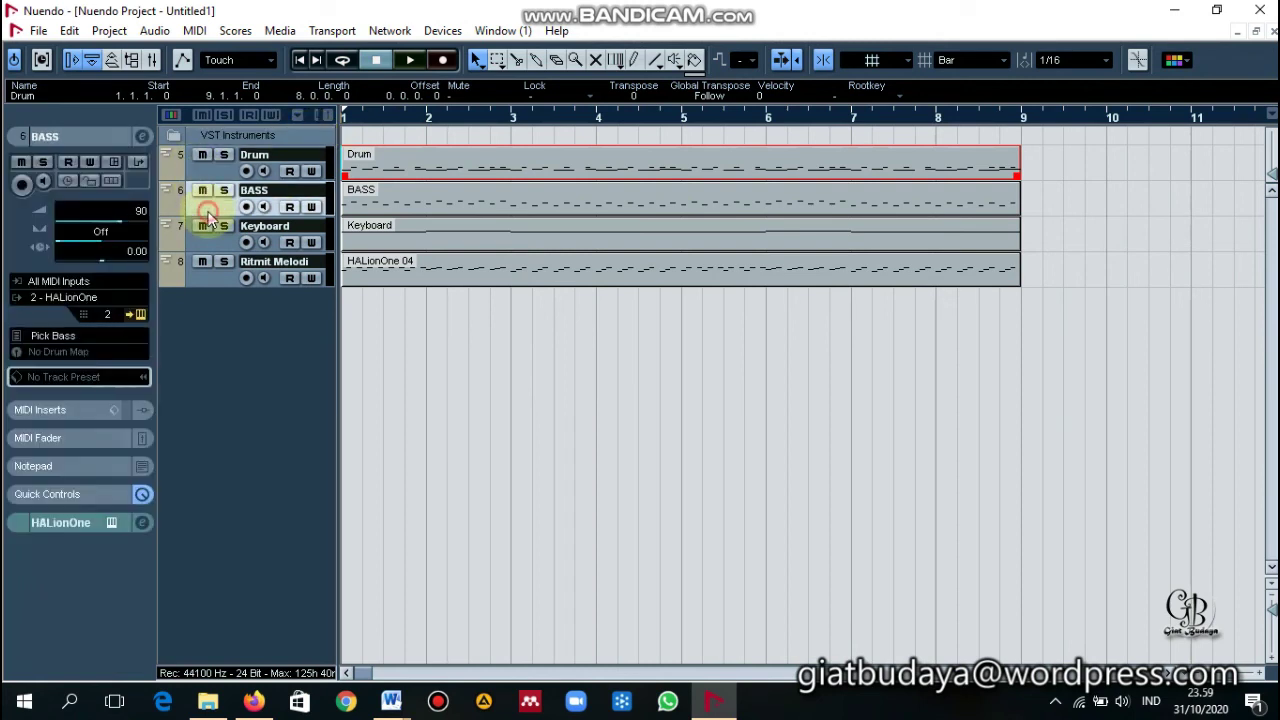
{"action": "left_click", "coordinate": [218, 246]}
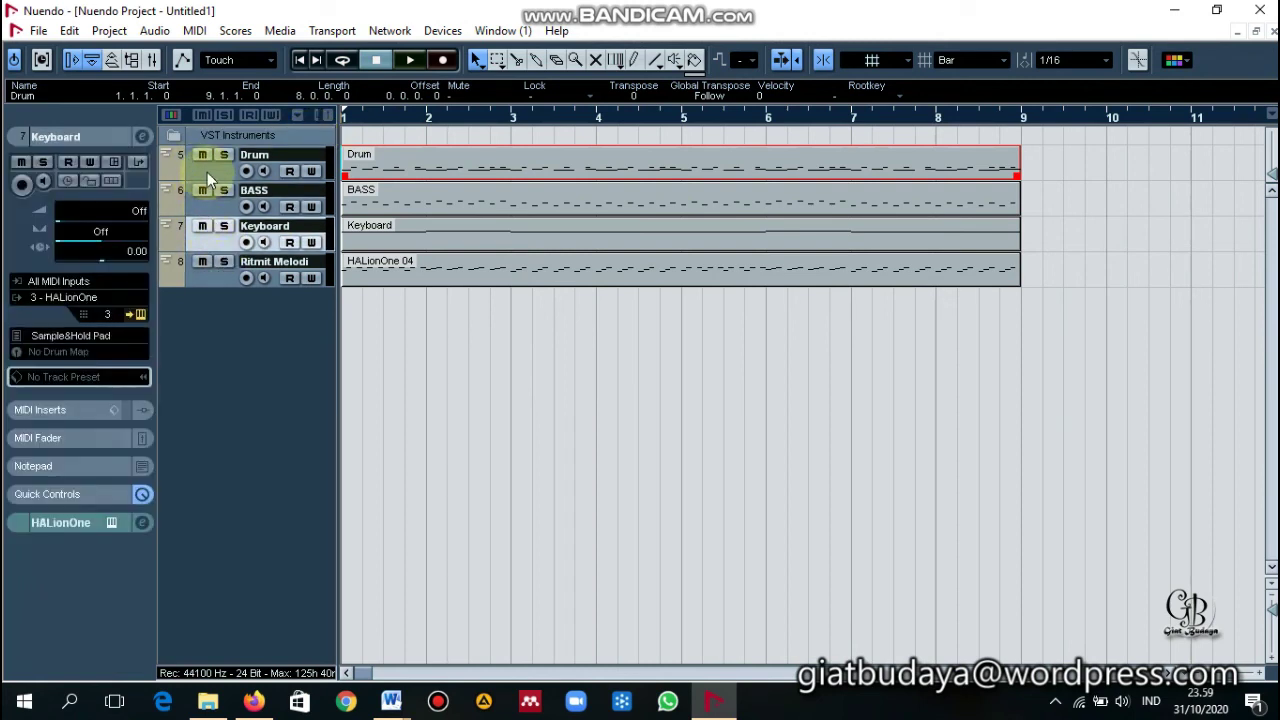
{"action": "left_click", "coordinate": [207, 172]}
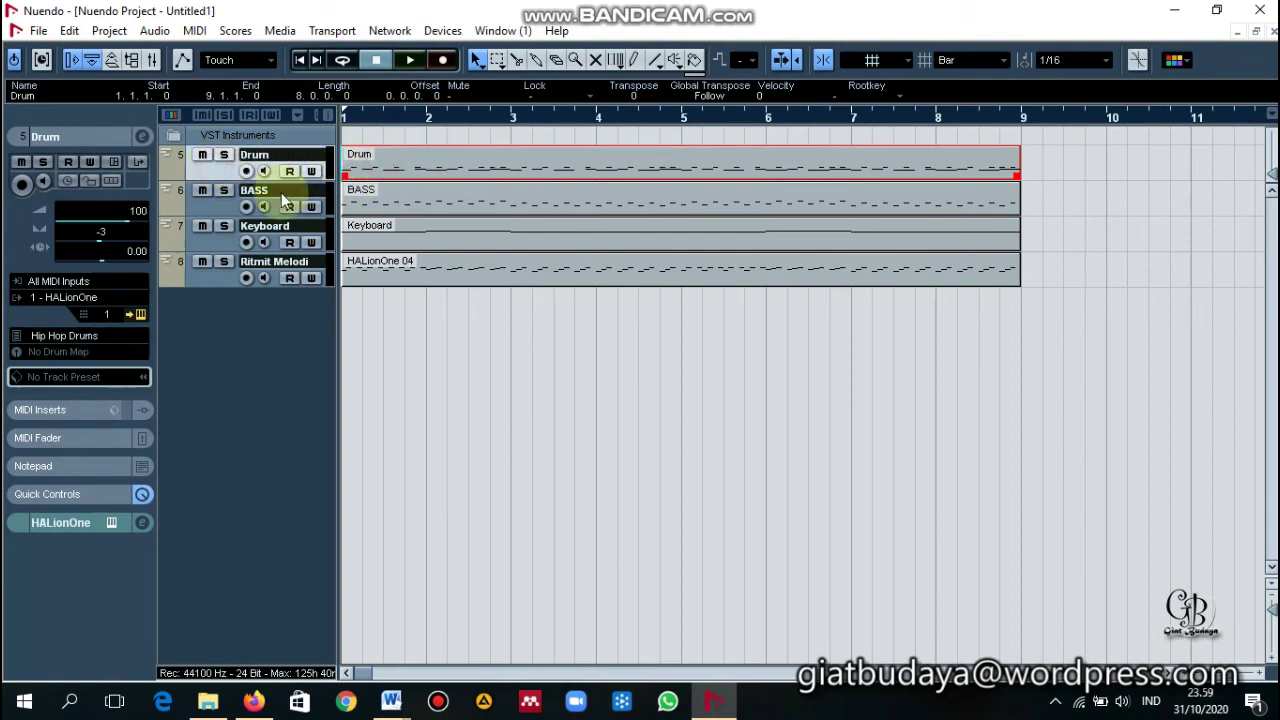
{"action": "left_click", "coordinate": [206, 210]}
{"action": "left_click", "coordinate": [208, 248]}
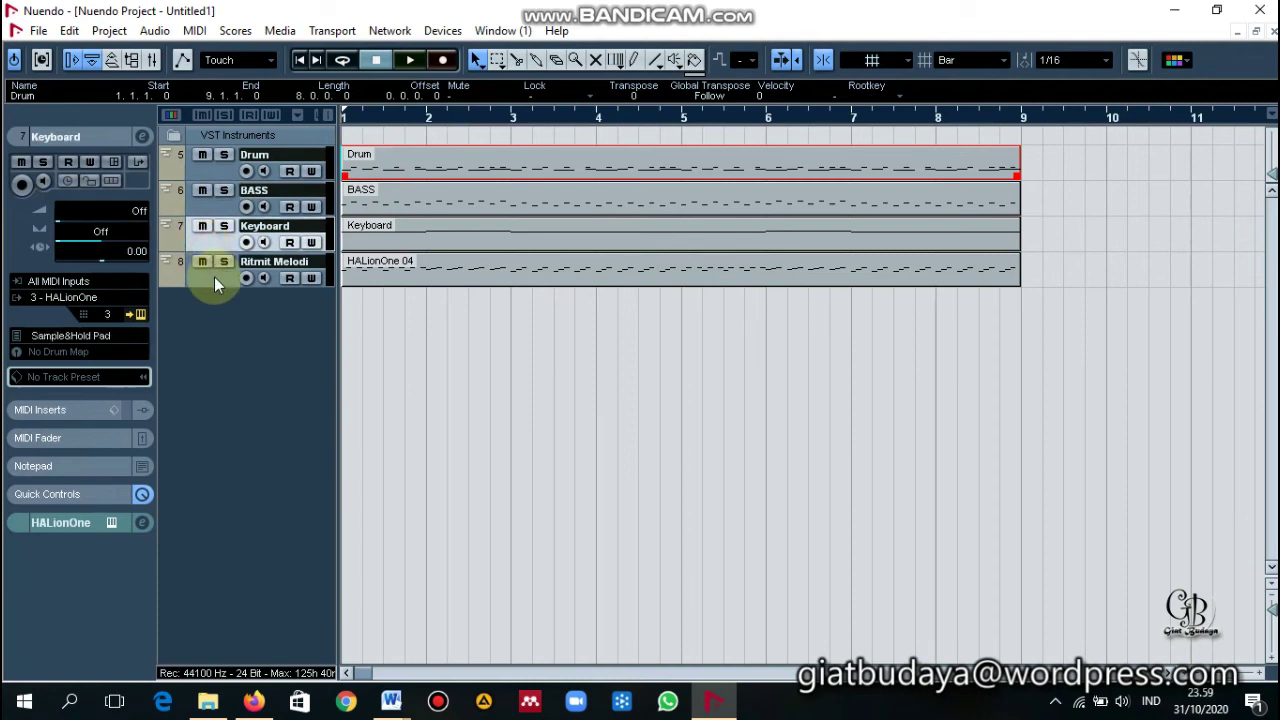
{"action": "left_click", "coordinate": [214, 277]}
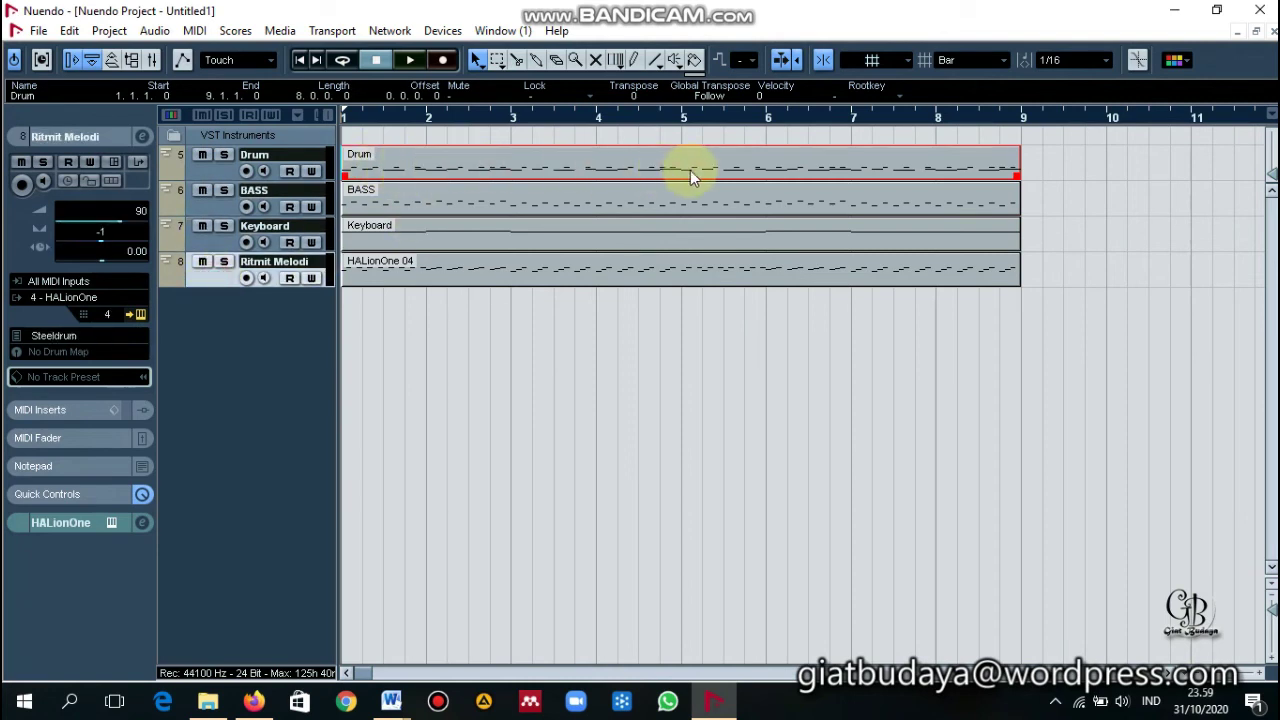
{"action": "double_click", "coordinate": [395, 163]}
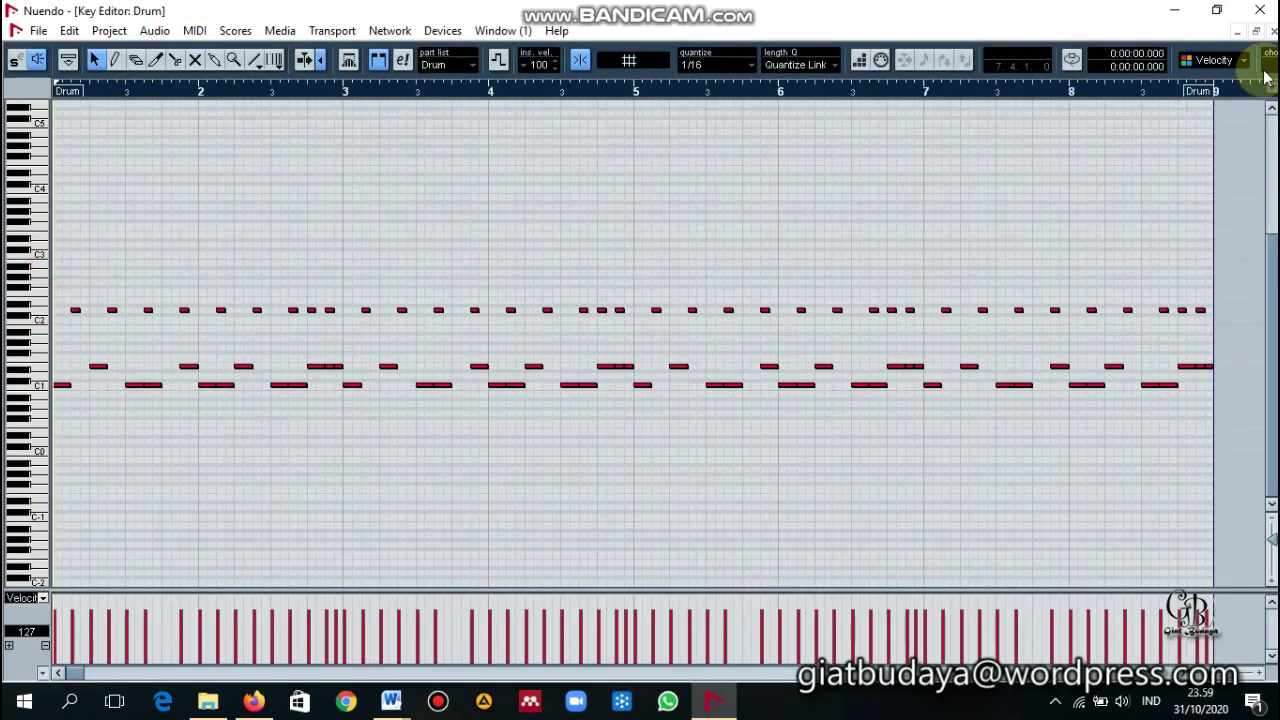
{"action": "left_click", "coordinate": [1272, 35]}
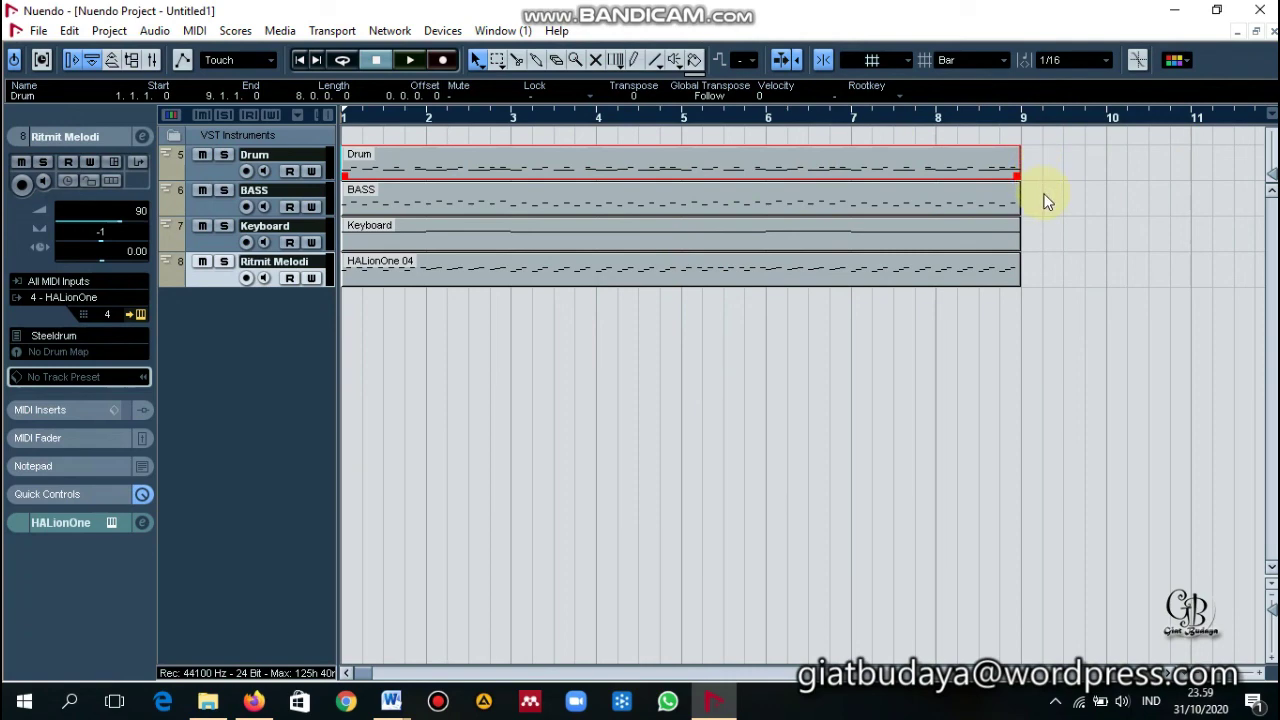
- Duplicate the eight-bar parts of all four tracks twice, placing the copies at bars 9 and 17
{"action": "key", "text": "g"}
{"action": "key", "text": "g"}
{"action": "key", "text": "g"}
{"action": "key", "text": "g"}
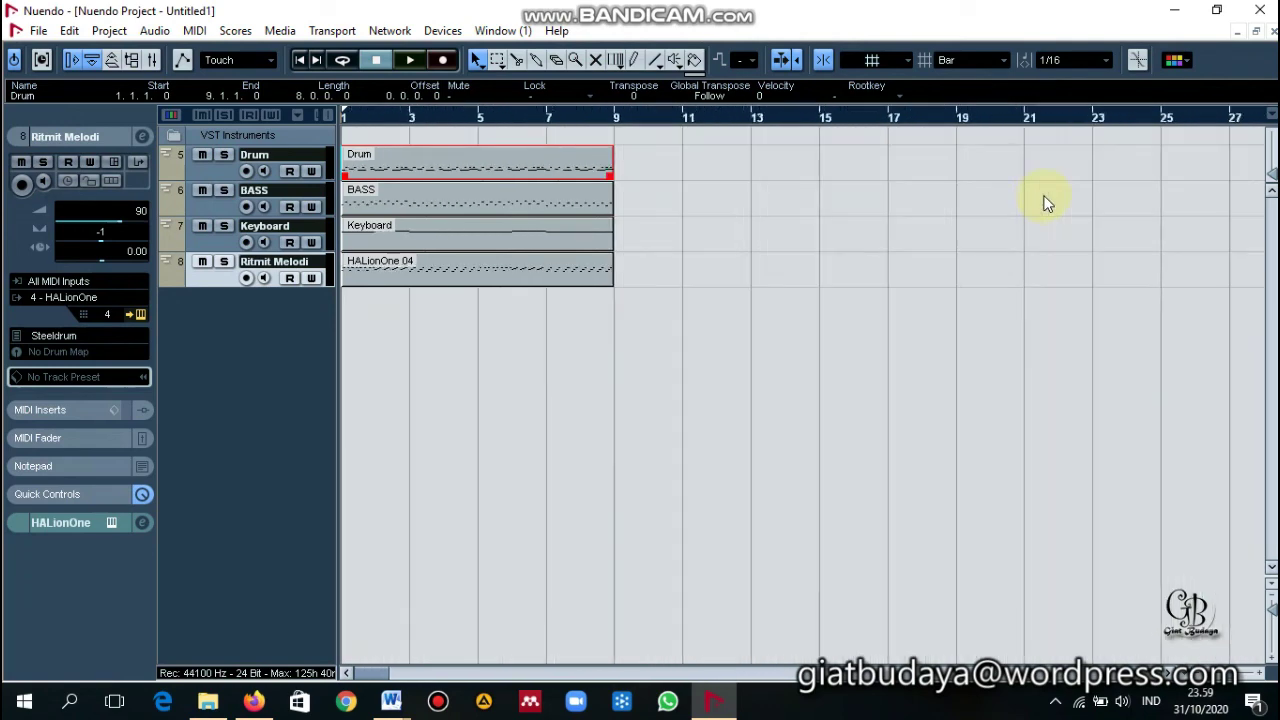
{"action": "left_click_drag", "start_coordinate": [651, 380], "coordinate": [522, 168]}
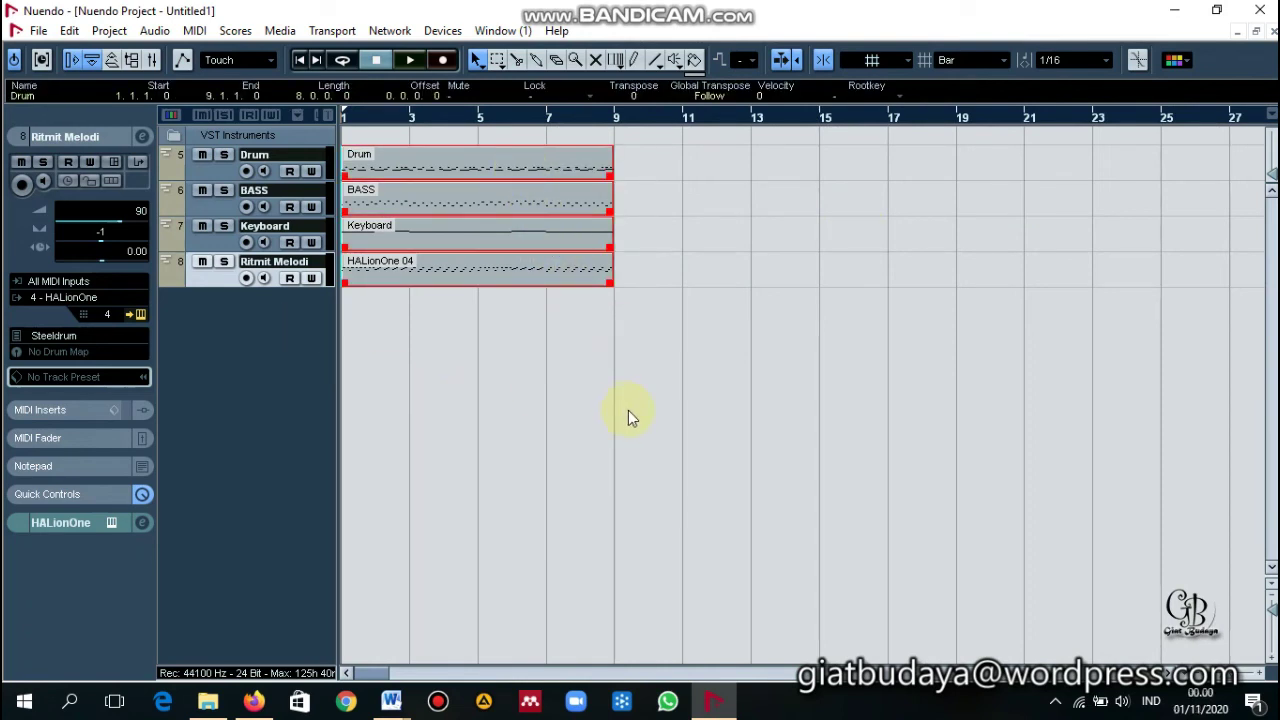
{"action": "key", "text": "ctrl+d"}
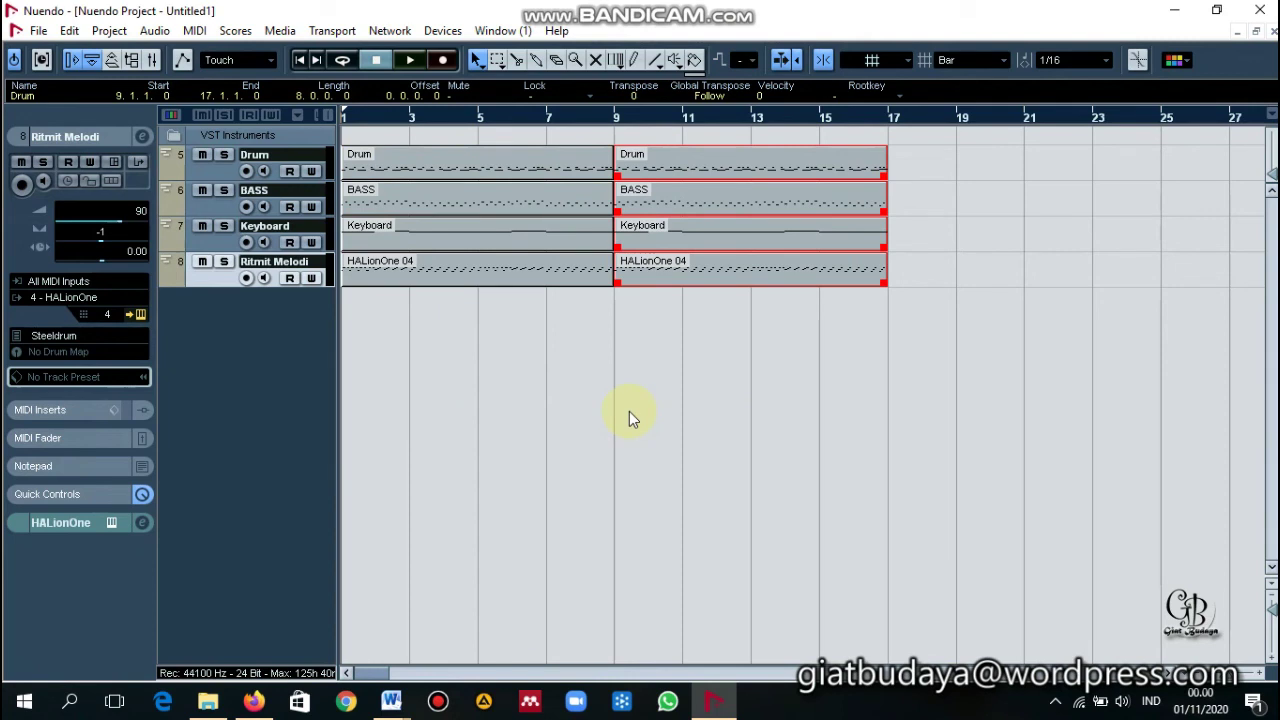
{"action": "key", "text": "ctrl+d"}
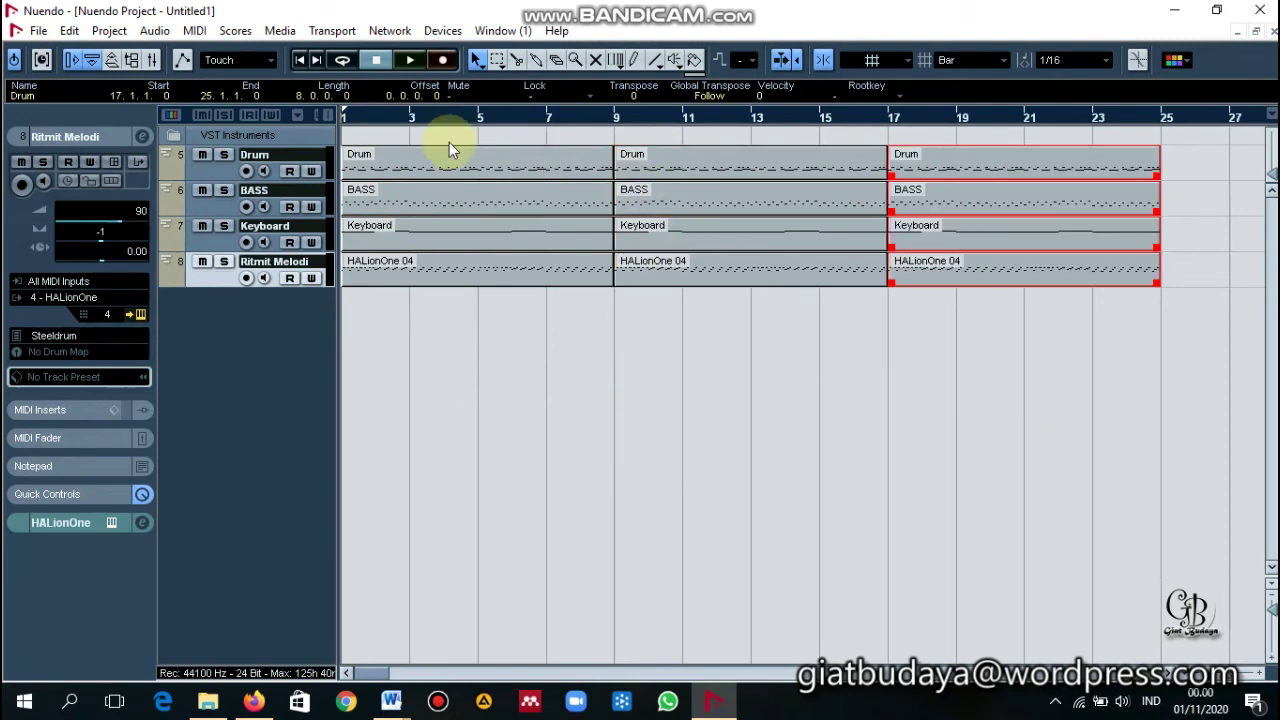
- Choose the Draw tool and delete the four copied parts that start at bar 17
{"action": "left_click_drag", "start_coordinate": [366, 672], "coordinate": [381, 673]}
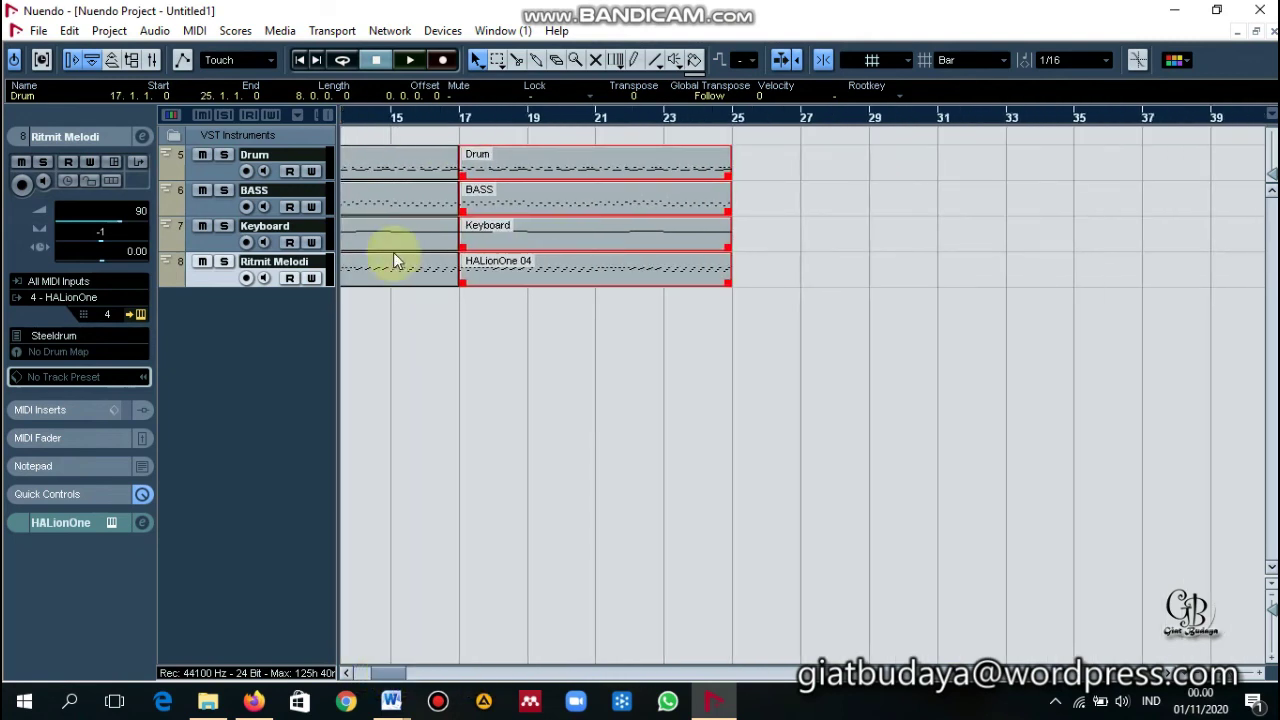
{"action": "left_click", "coordinate": [634, 59]}
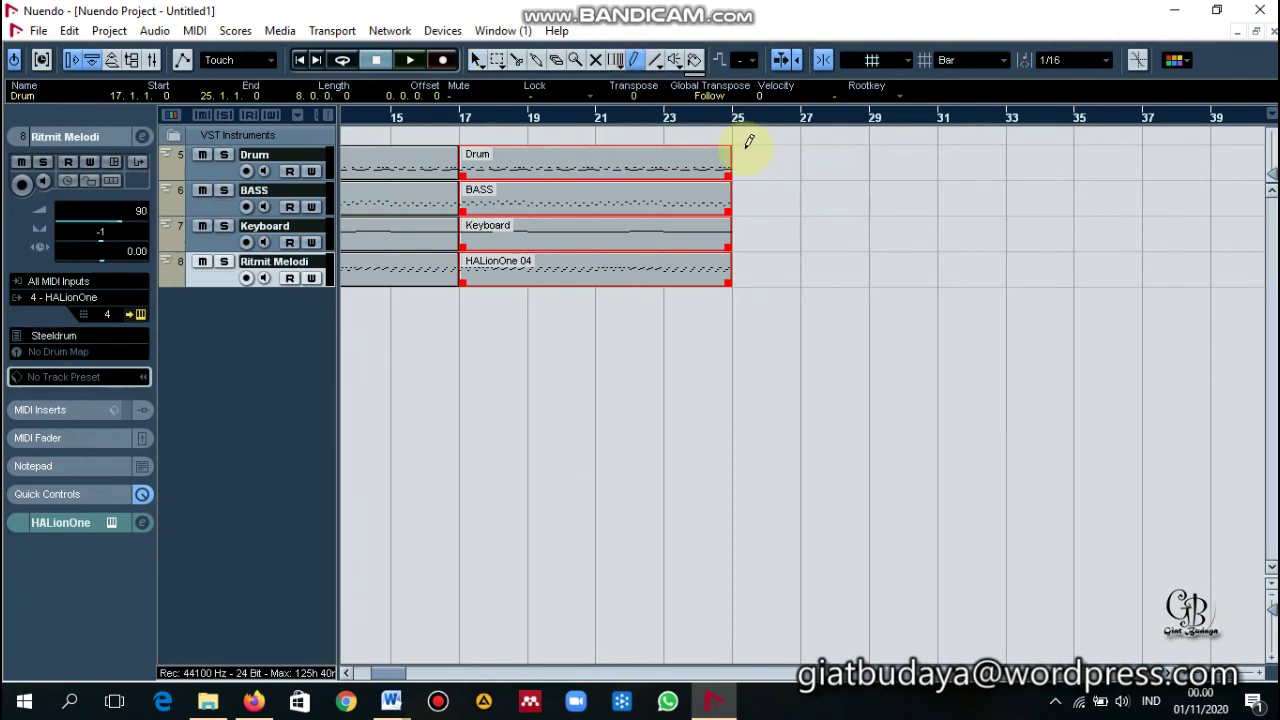
{"action": "left_click_drag", "start_coordinate": [381, 673], "coordinate": [366, 673]}
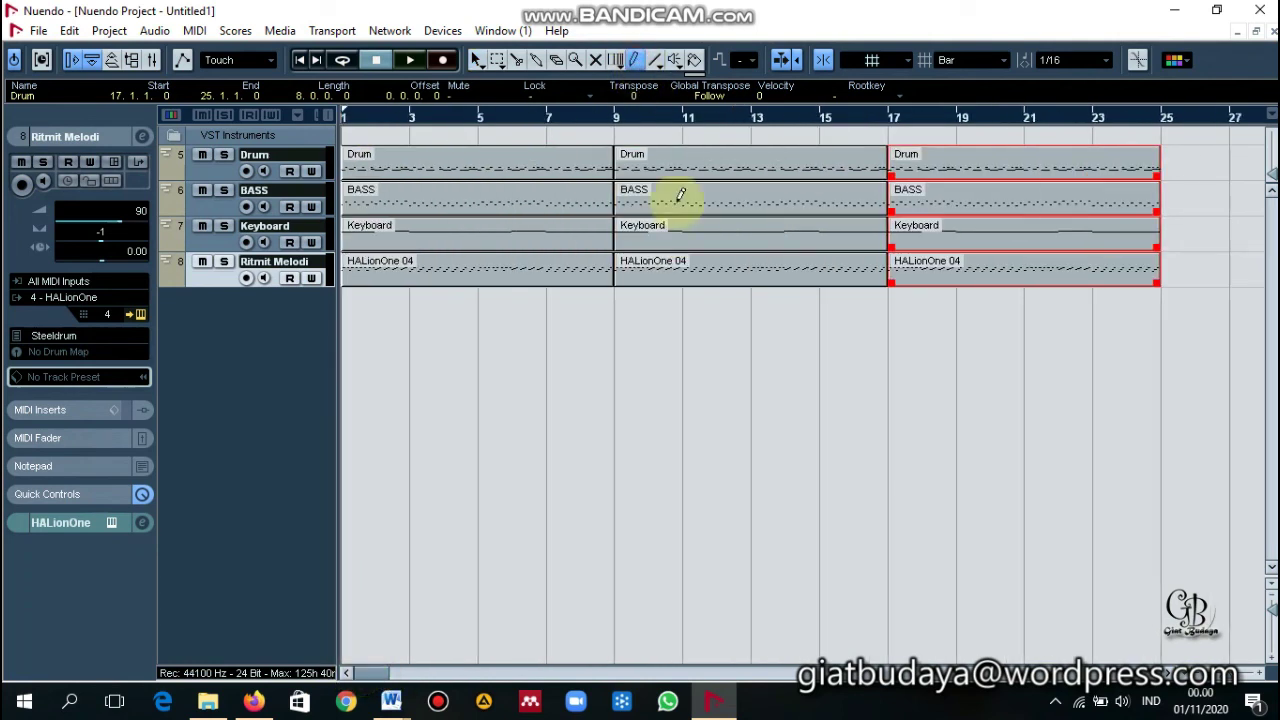
{"action": "key", "text": "Delete"}
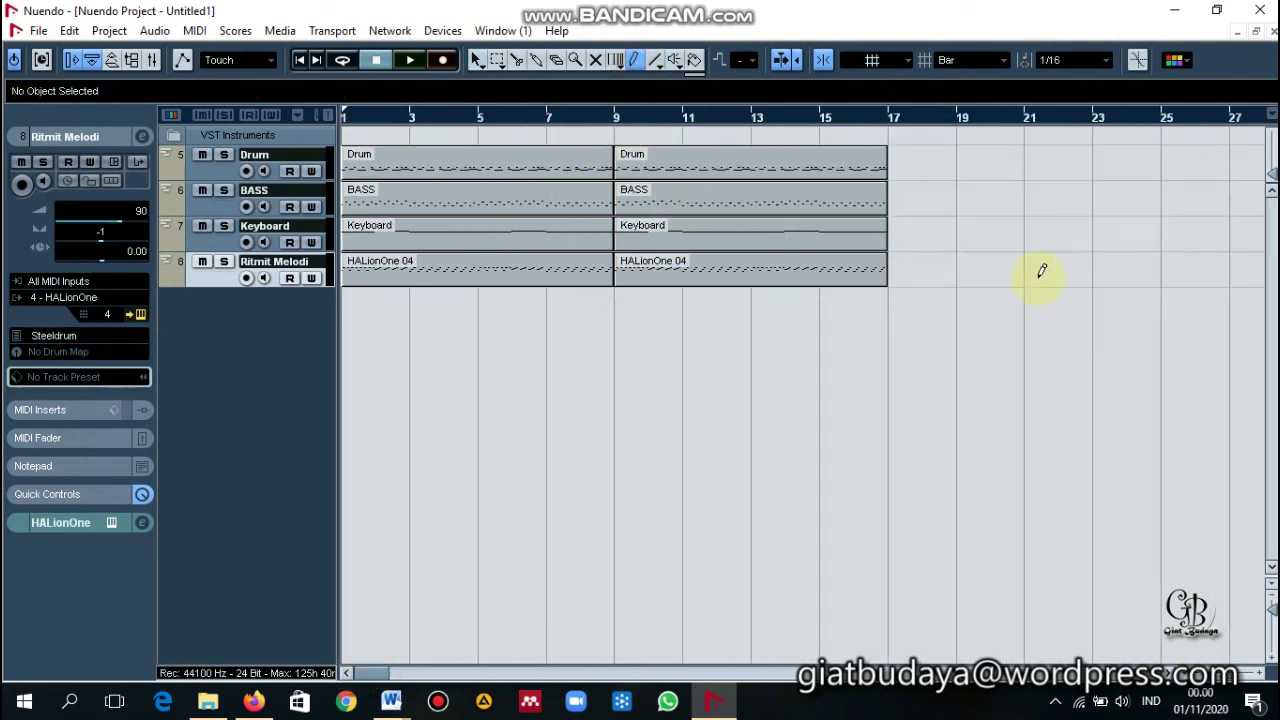
- Draw an empty part on the Drum track from bar 17, undo the extra part at bar 23, and extend the first to bar 25
{"action": "mouse_move", "coordinate": [891, 157]}
{"action": "left_mouse_down"}
{"action": "mouse_move", "coordinate": [1240, 160]}
{"action": "mouse_move", "coordinate": [843, 180]}
{"action": "mouse_move", "coordinate": [357, 180]}
{"action": "mouse_move", "coordinate": [814, 186]}
{"action": "mouse_move", "coordinate": [846, 171]}
{"action": "mouse_move", "coordinate": [846, 200]}
{"action": "left_mouse_up"}
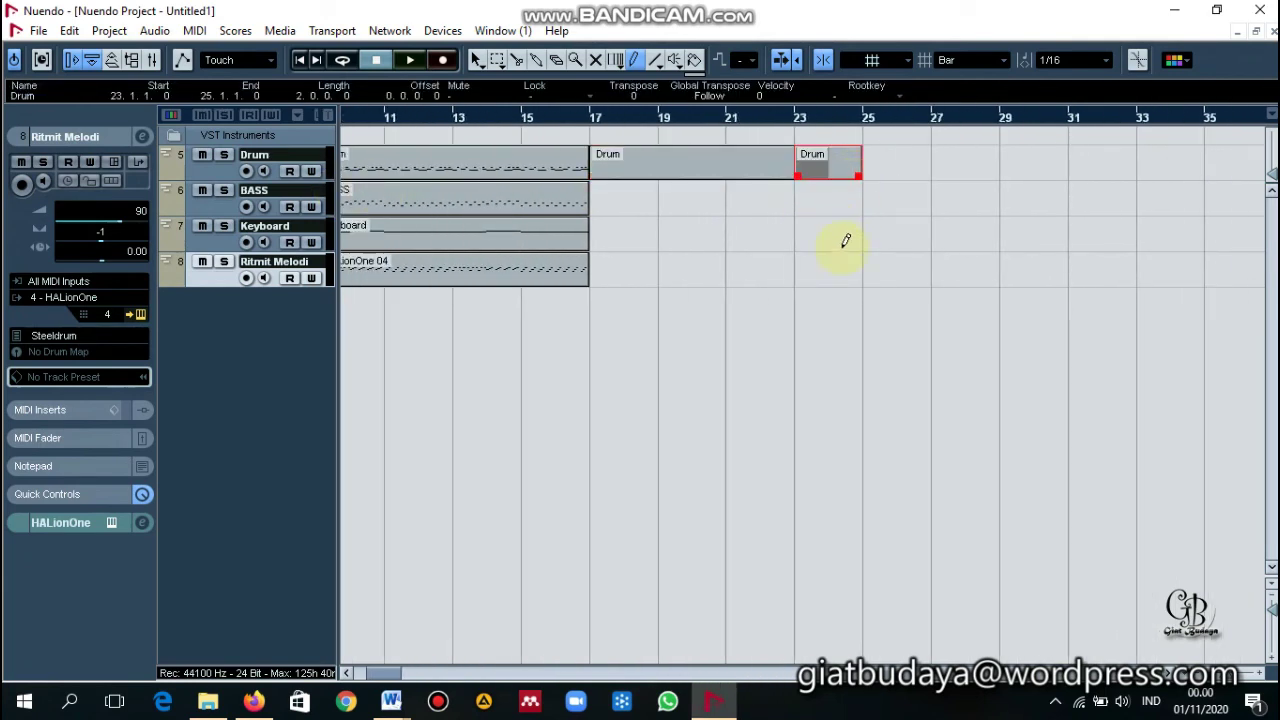
{"action": "key", "text": "ctrl+z"}
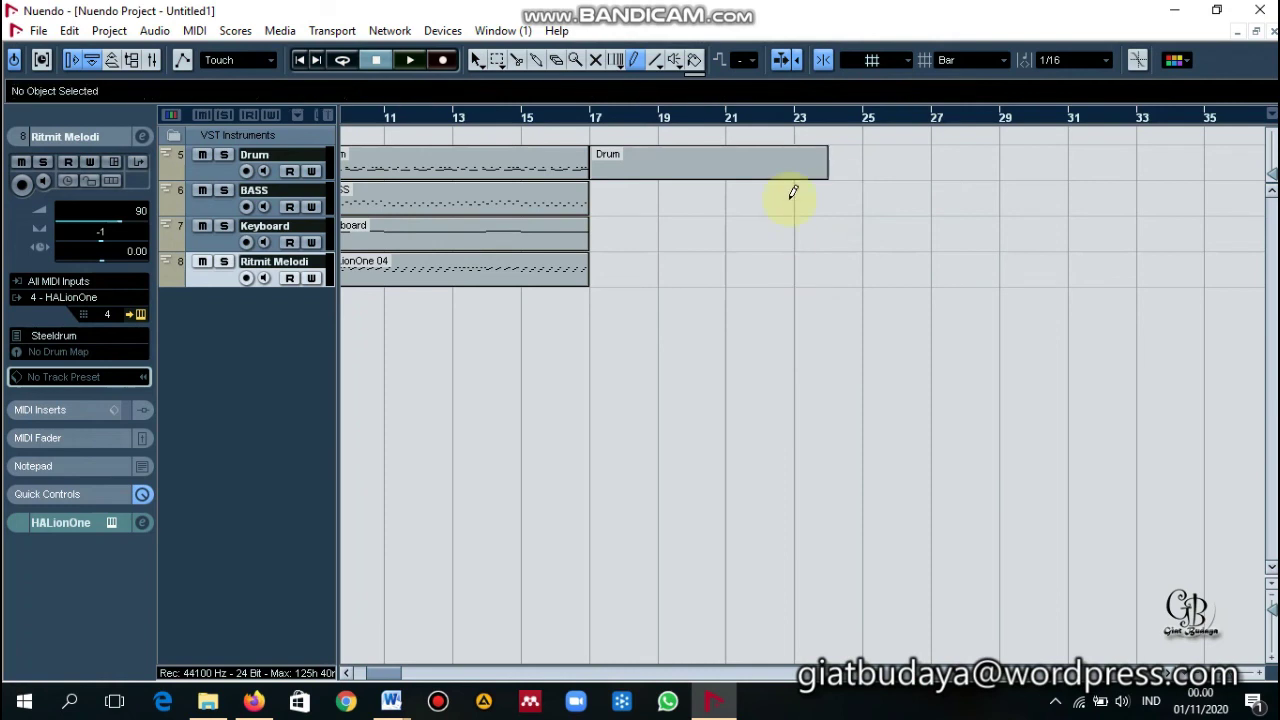
{"action": "left_click", "coordinate": [476, 61]}
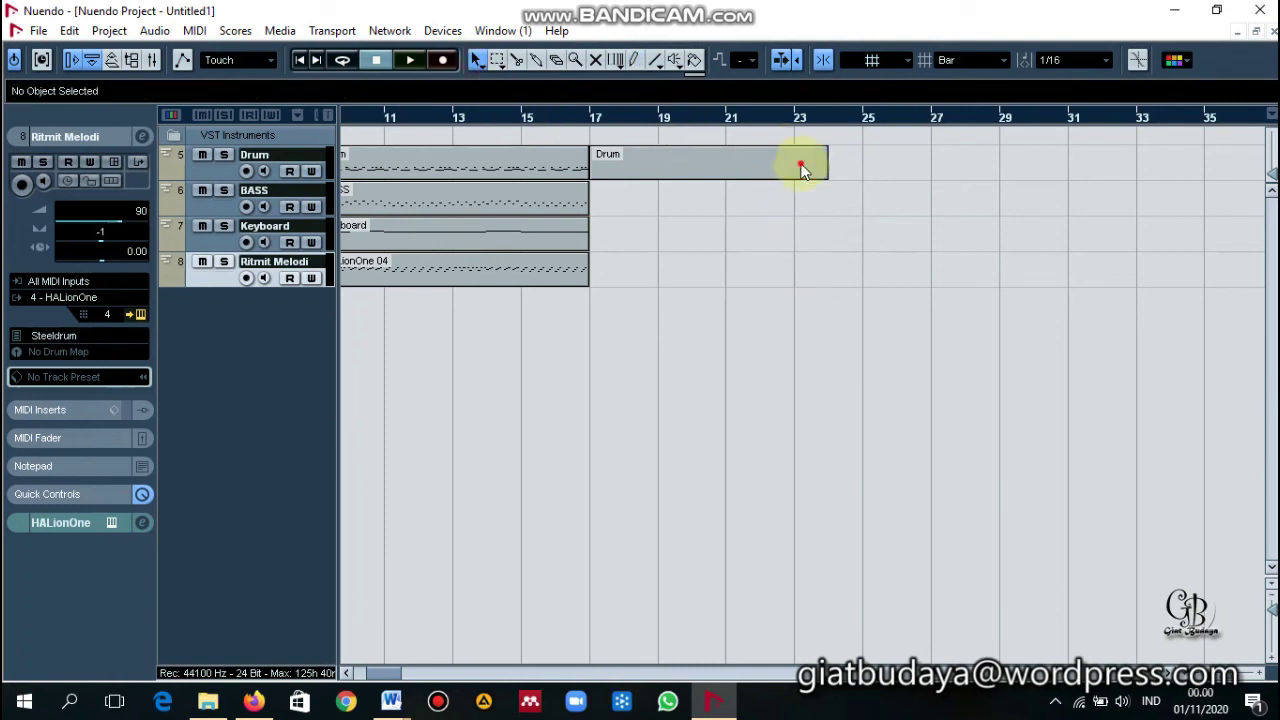
{"action": "left_click_drag", "start_coordinate": [827, 177], "coordinate": [860, 178]}
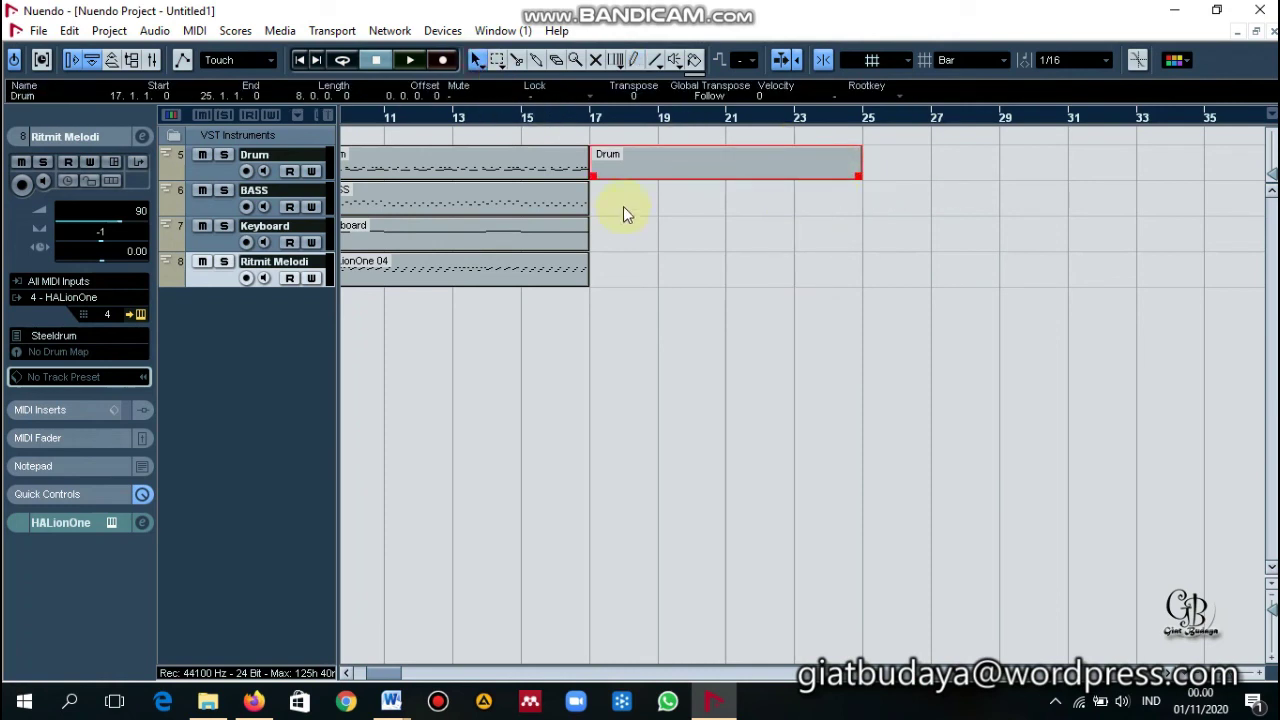
{"action": "left_click", "coordinate": [620, 205]}
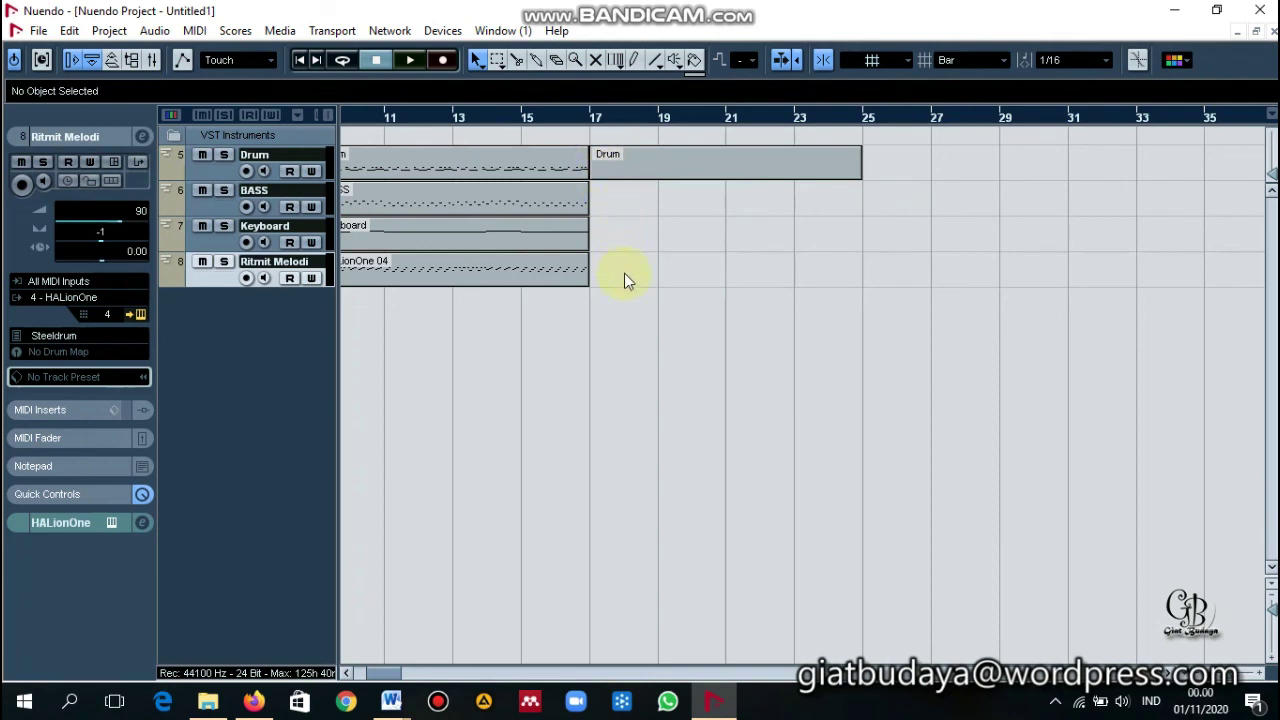
- Examine the instrument assigned to each of the Drum, BASS, Keyboard and Ritmit Melodi tracks
{"action": "left_click", "coordinate": [212, 172]}
{"action": "left_click", "coordinate": [215, 212]}
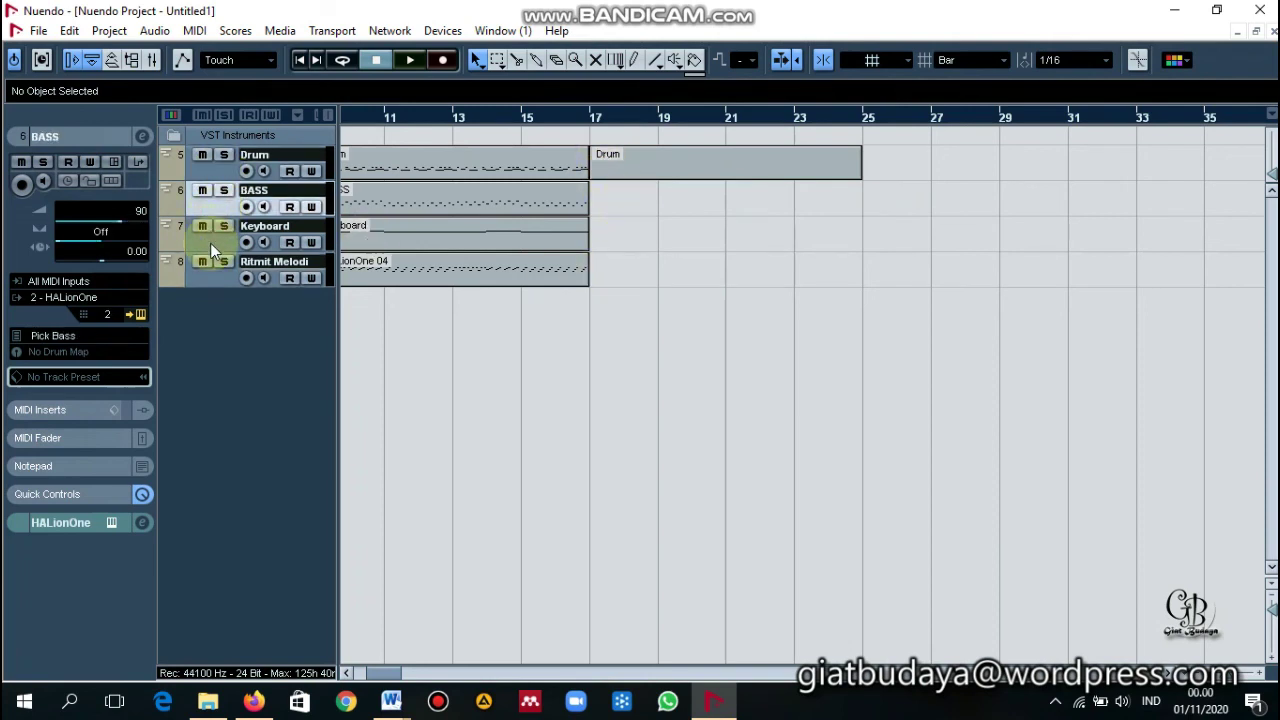
{"action": "left_click", "coordinate": [210, 240]}
{"action": "left_click", "coordinate": [212, 276]}
{"action": "left_click", "coordinate": [210, 249]}
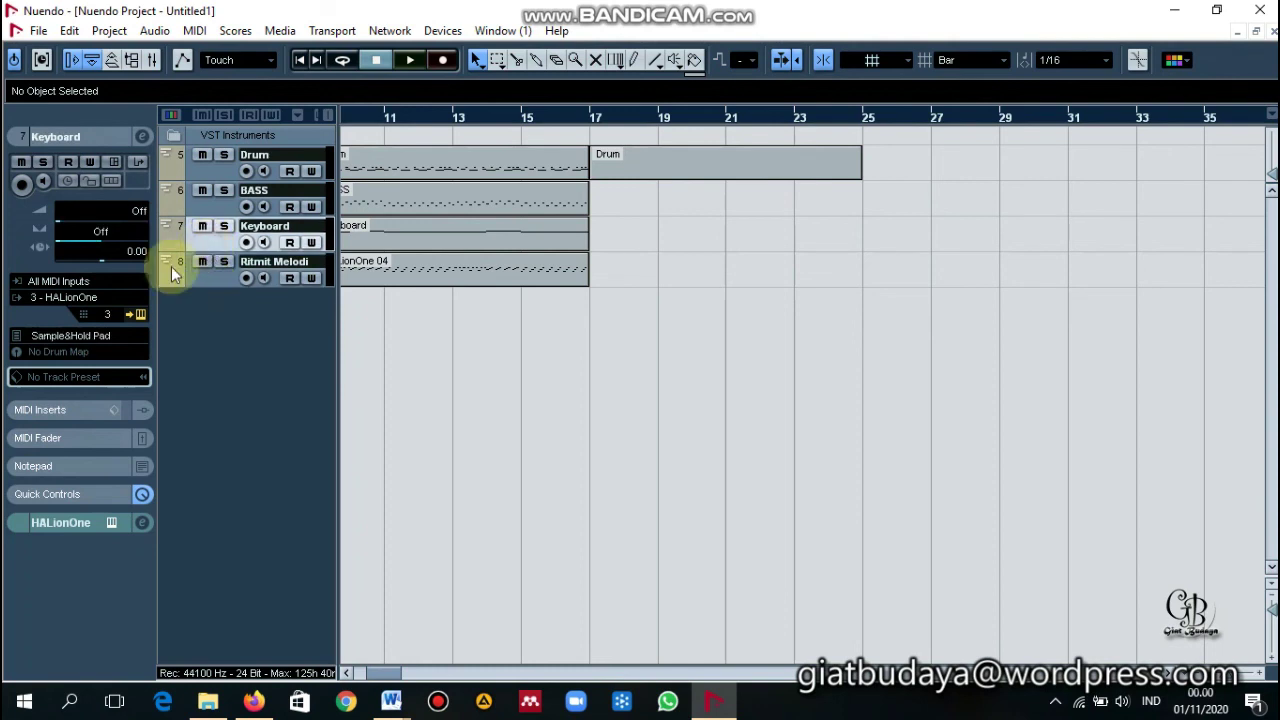
{"action": "left_click", "coordinate": [208, 281]}
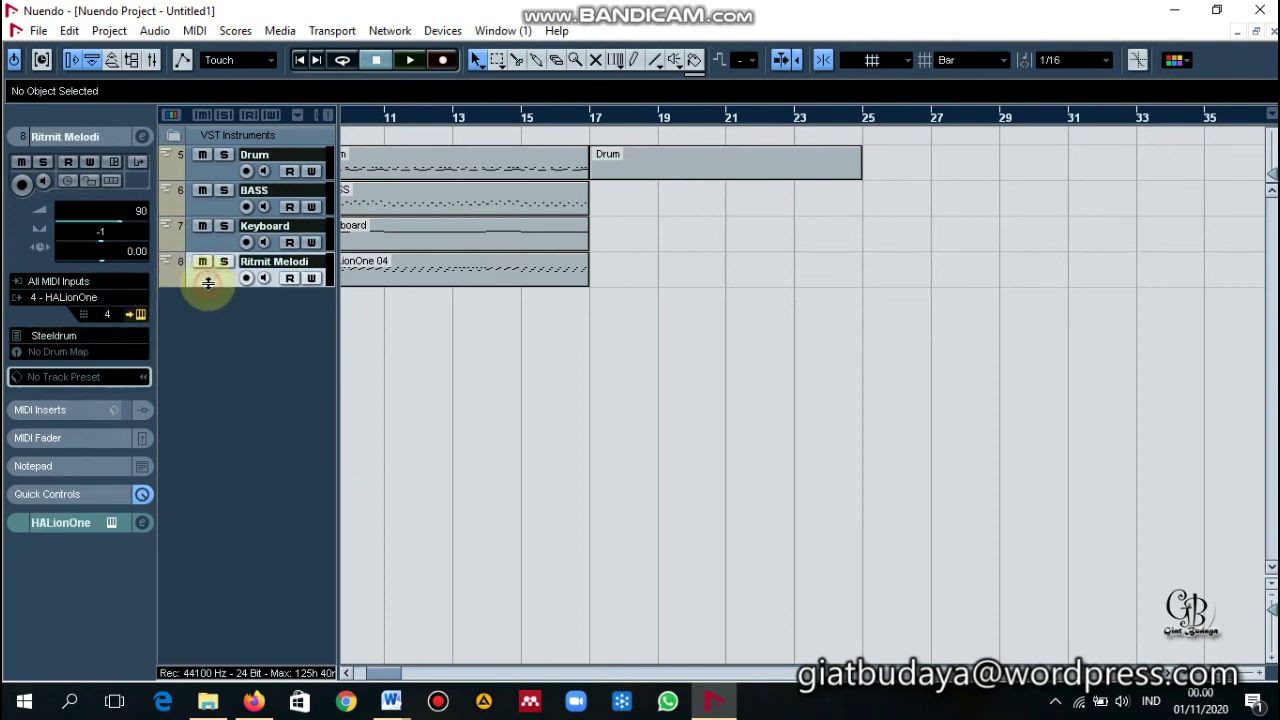
- Review the MIDI channel and output routing of the Drum, BASS, Keyboard and Ritmit Melodi tracks
{"action": "left_click", "coordinate": [212, 173]}
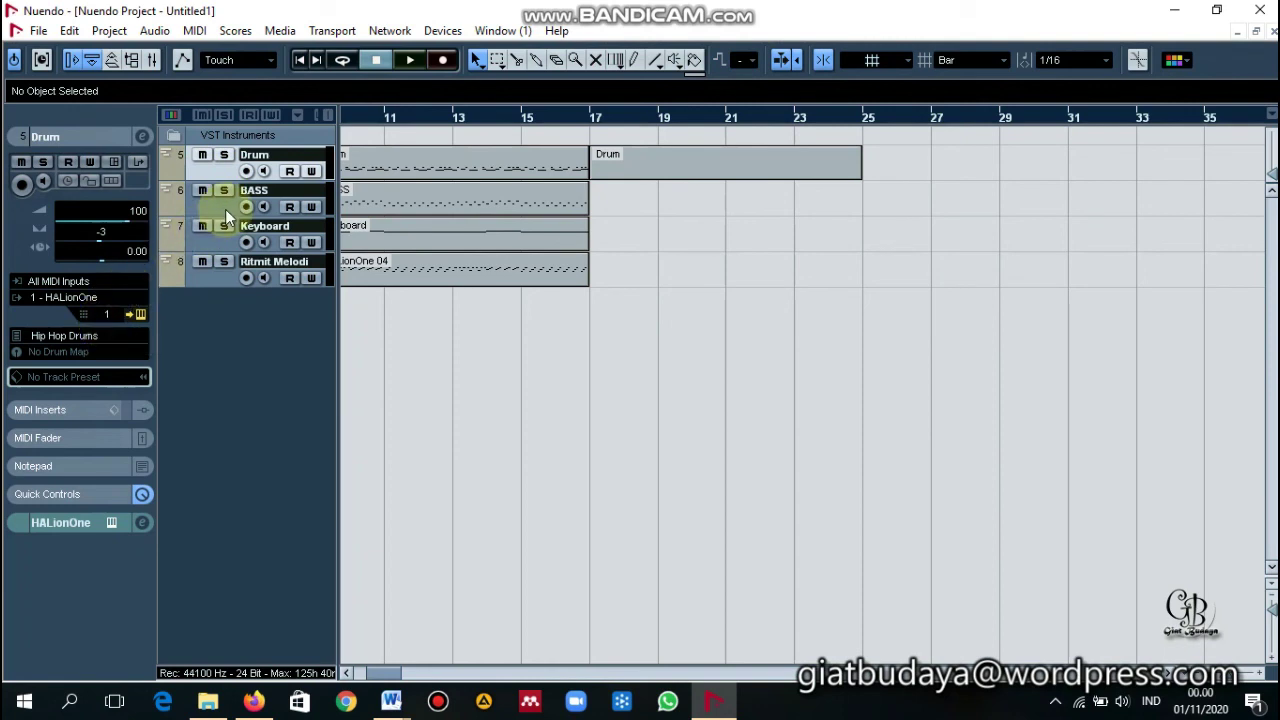
{"action": "left_click", "coordinate": [110, 315]}
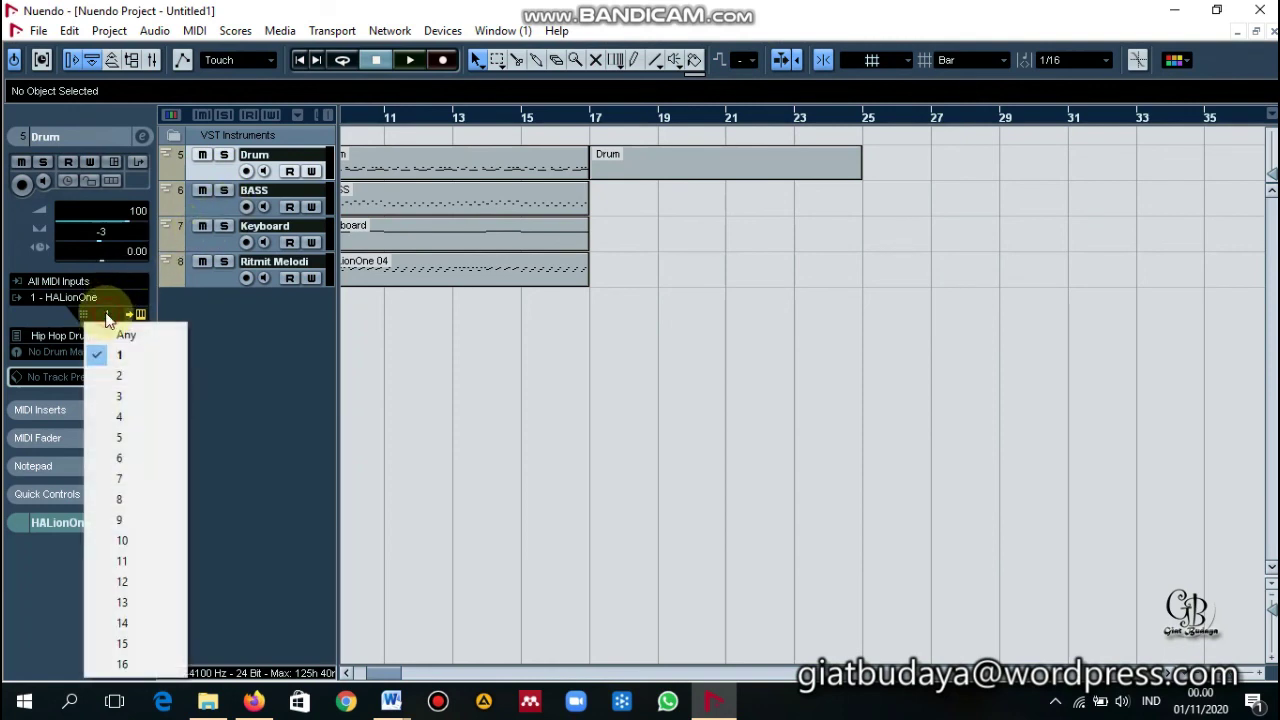
{"action": "left_click", "coordinate": [217, 213]}
{"action": "left_click", "coordinate": [217, 213]}
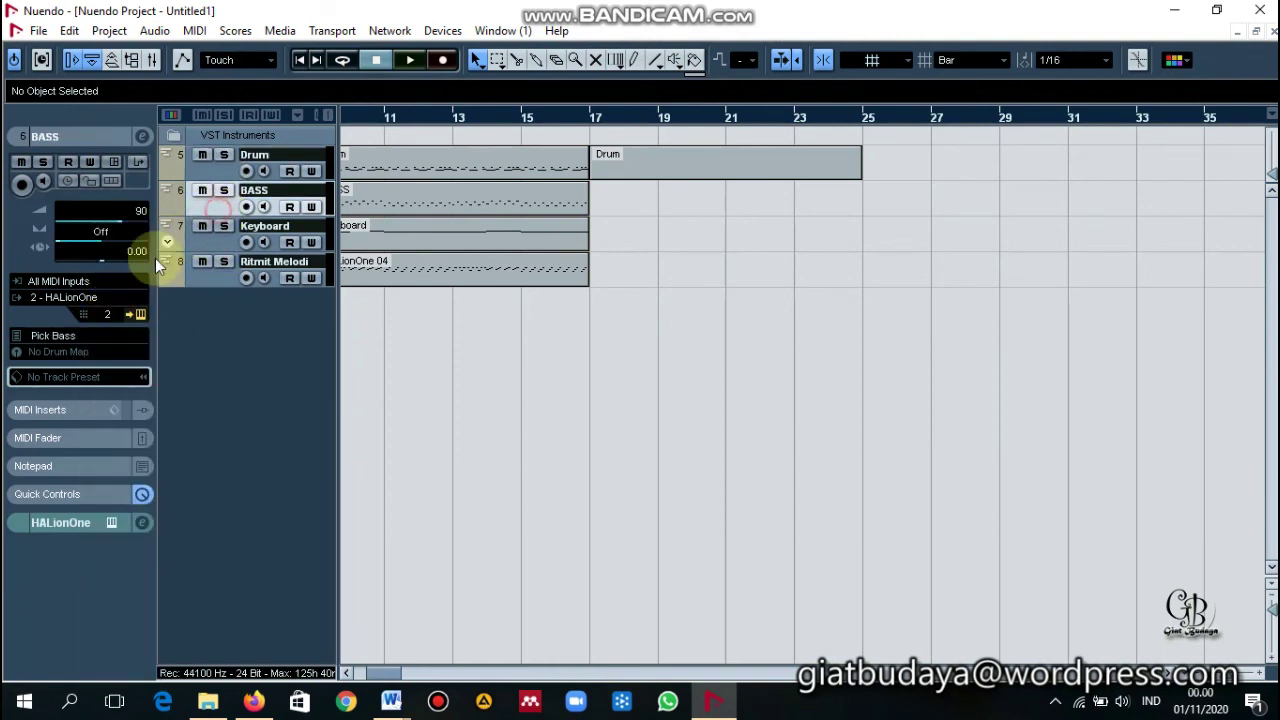
{"action": "left_click", "coordinate": [110, 315]}
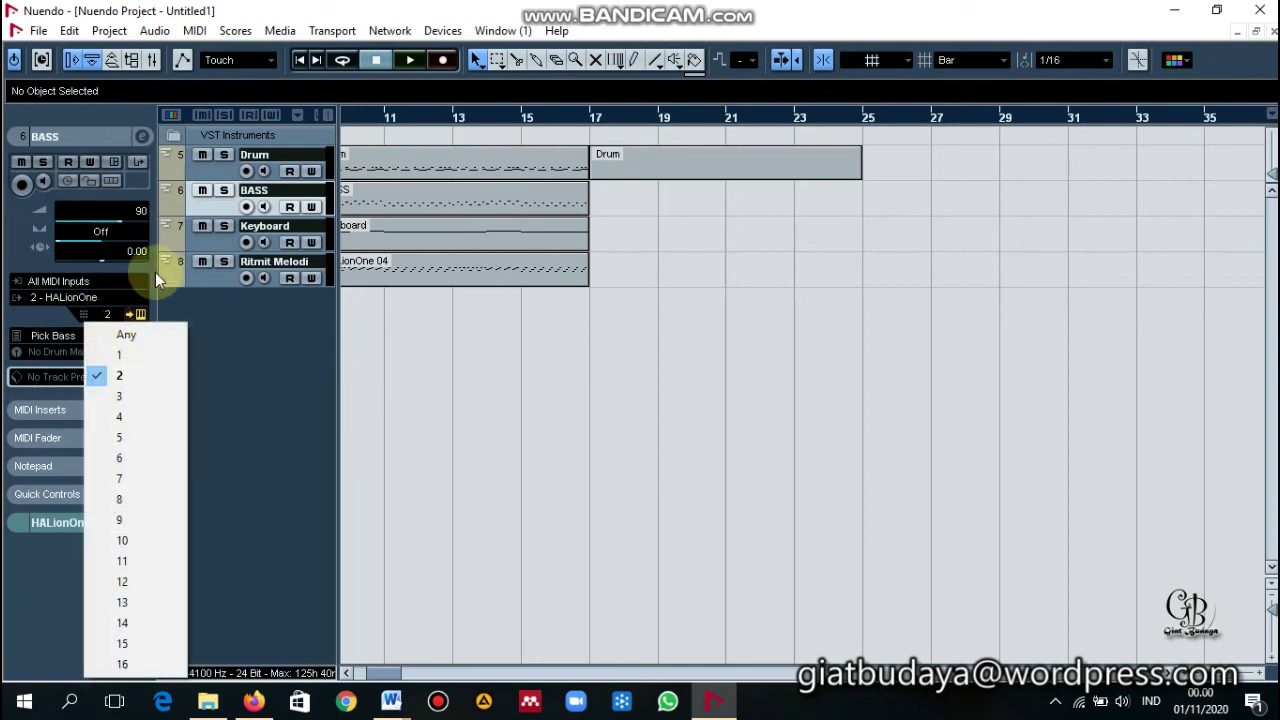
{"action": "left_click", "coordinate": [210, 245]}
{"action": "left_click", "coordinate": [210, 245]}
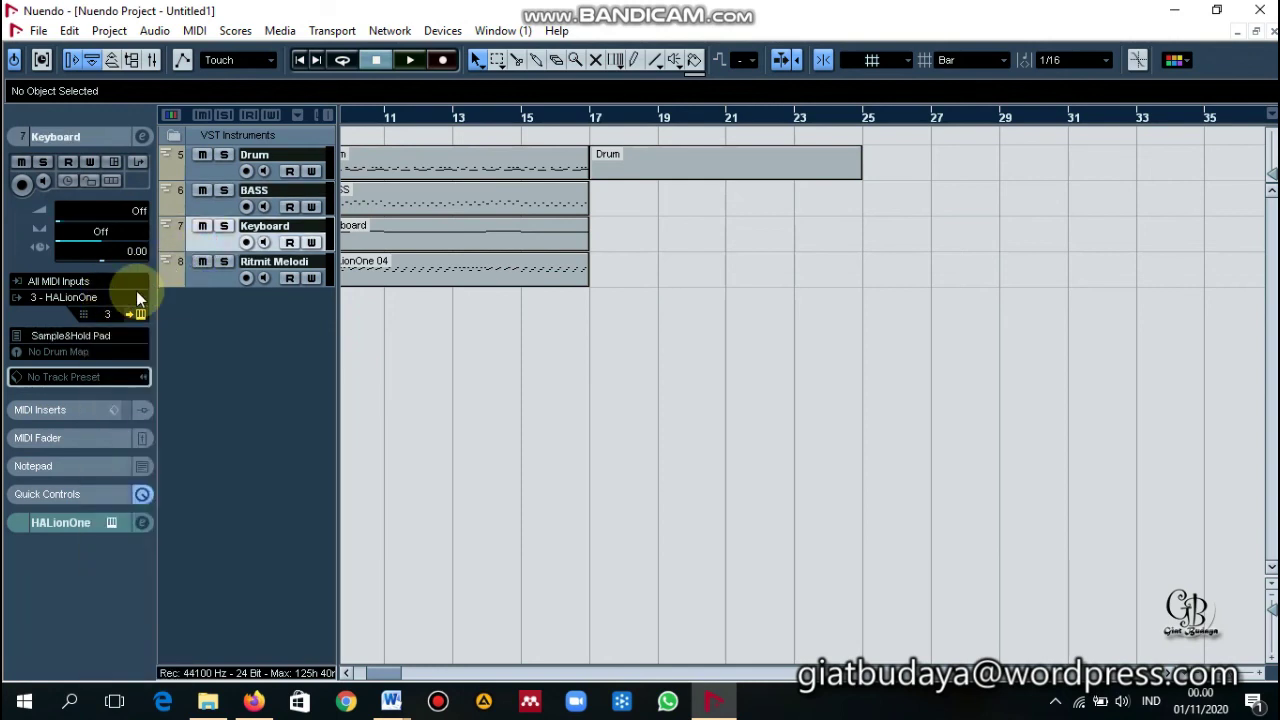
{"action": "left_click", "coordinate": [217, 279]}
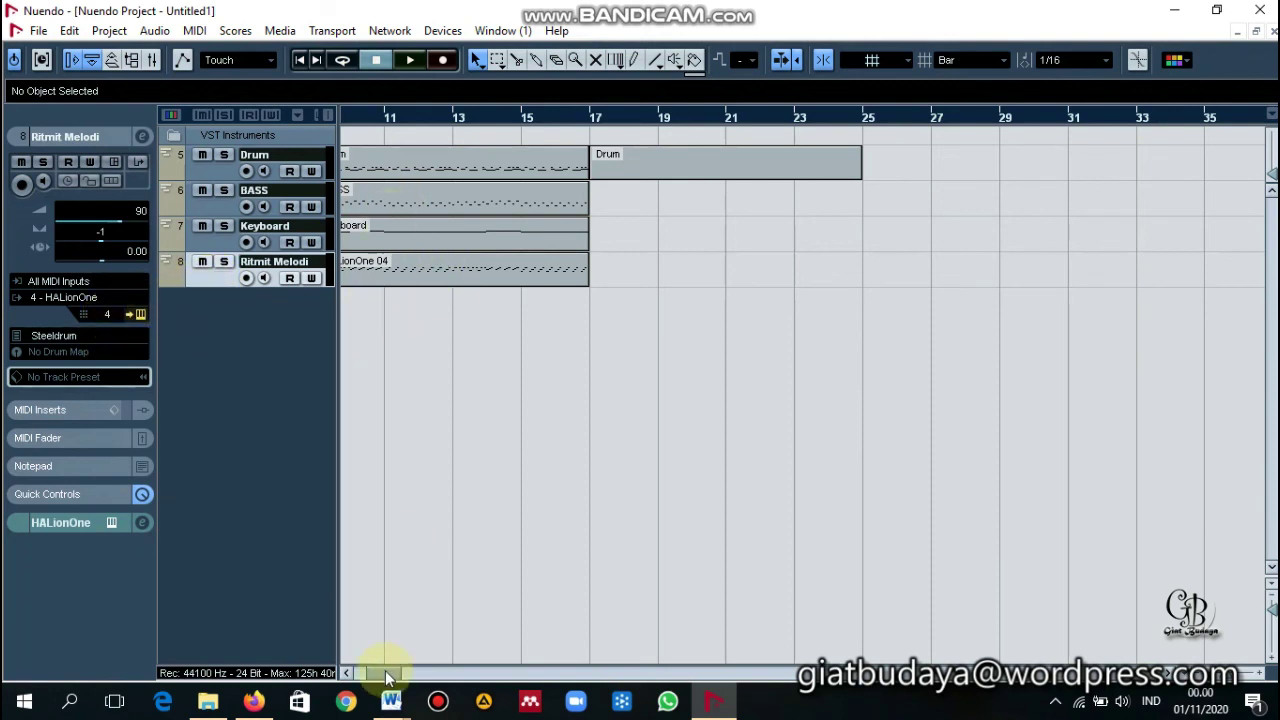
- Undo the empty Drum part that was drawn from bar 17 to bar 25
{"action": "left_click_drag", "start_coordinate": [388, 676], "coordinate": [345, 672]}
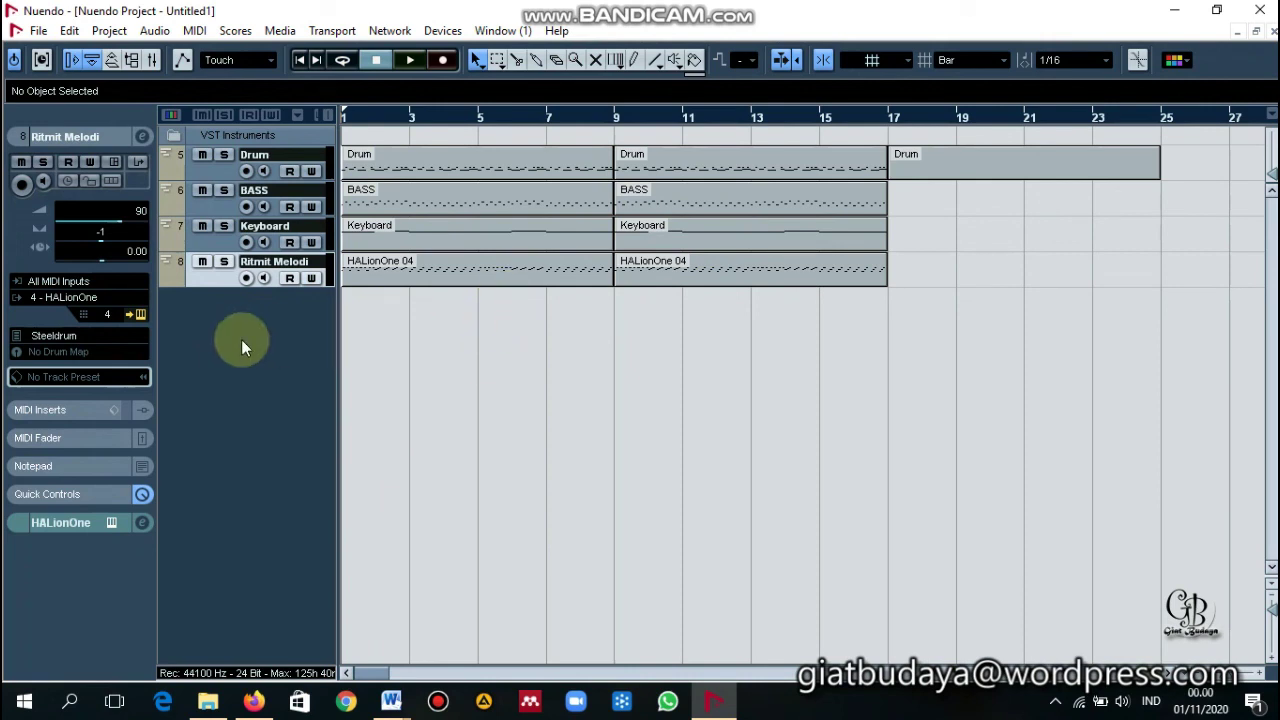
{"action": "key", "text": "ctrl+z"}
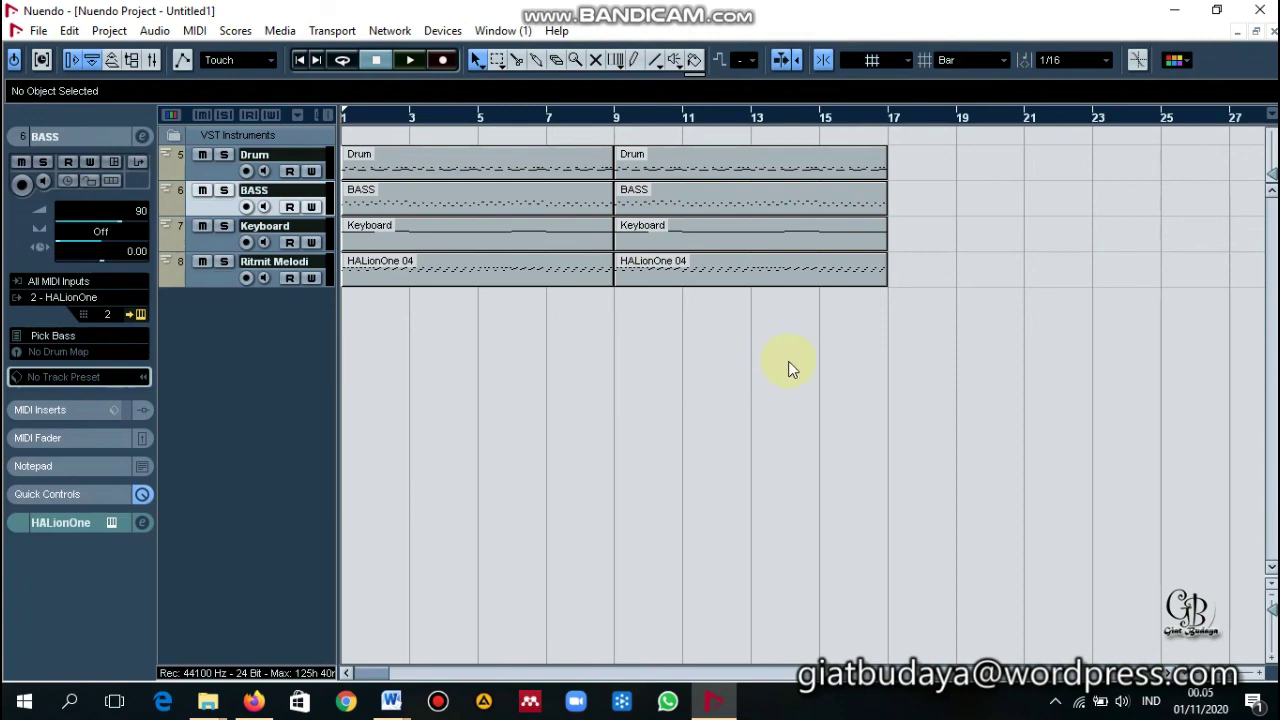
- Save the project as a Nuendo Project File named Disco in the Projek Baru Saya folder
{"action": "key", "text": "ctrl+s"}
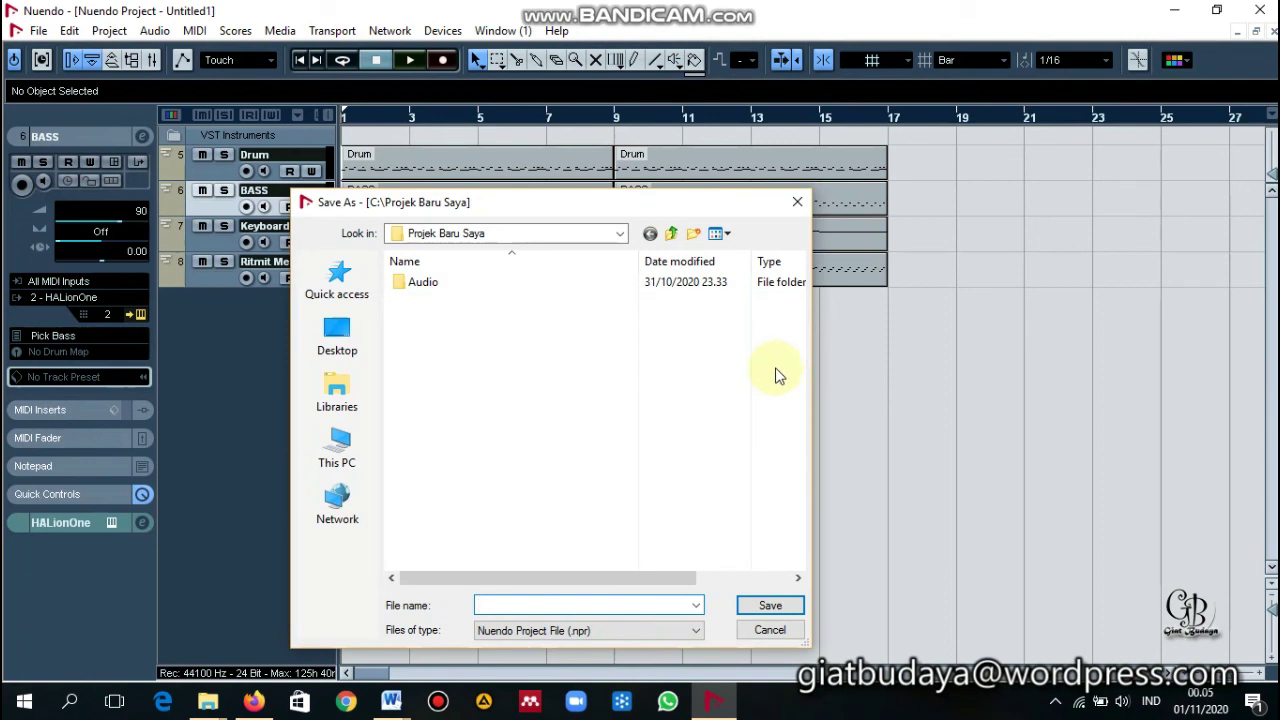
{"action": "type", "text": "Disco"}
{"action": "left_click", "coordinate": [517, 240]}
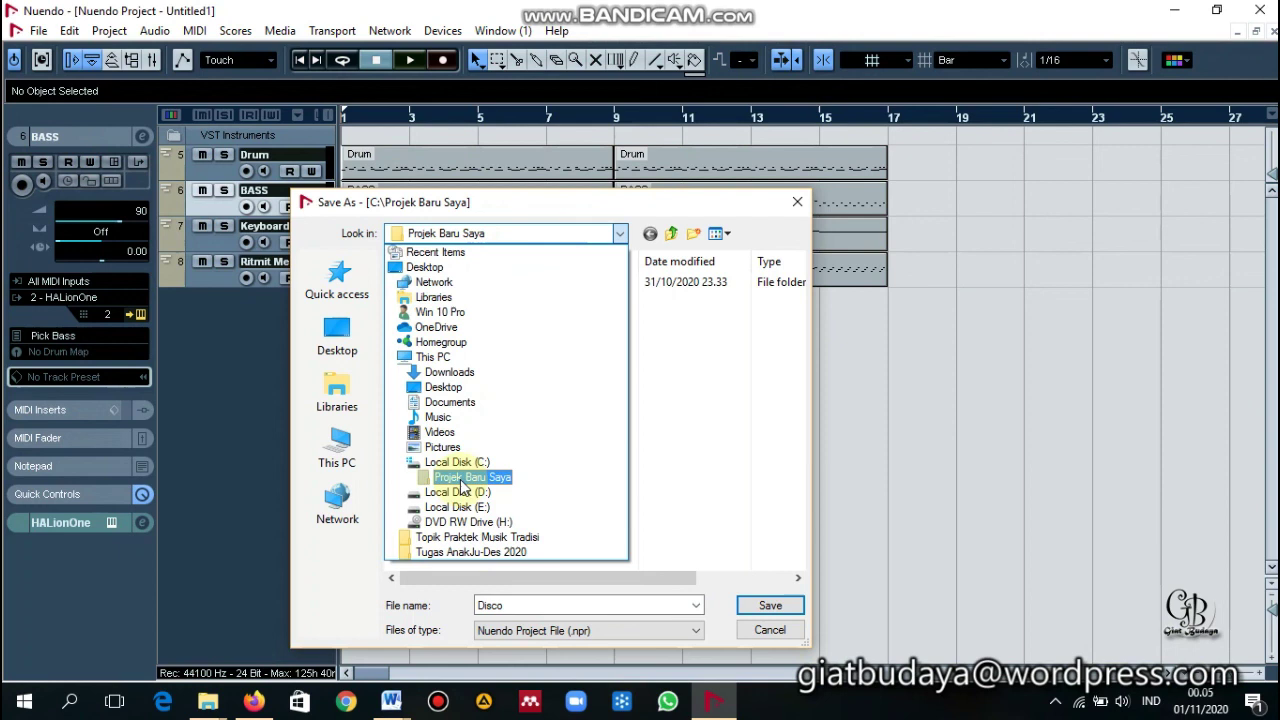
{"action": "left_click", "coordinate": [524, 238]}
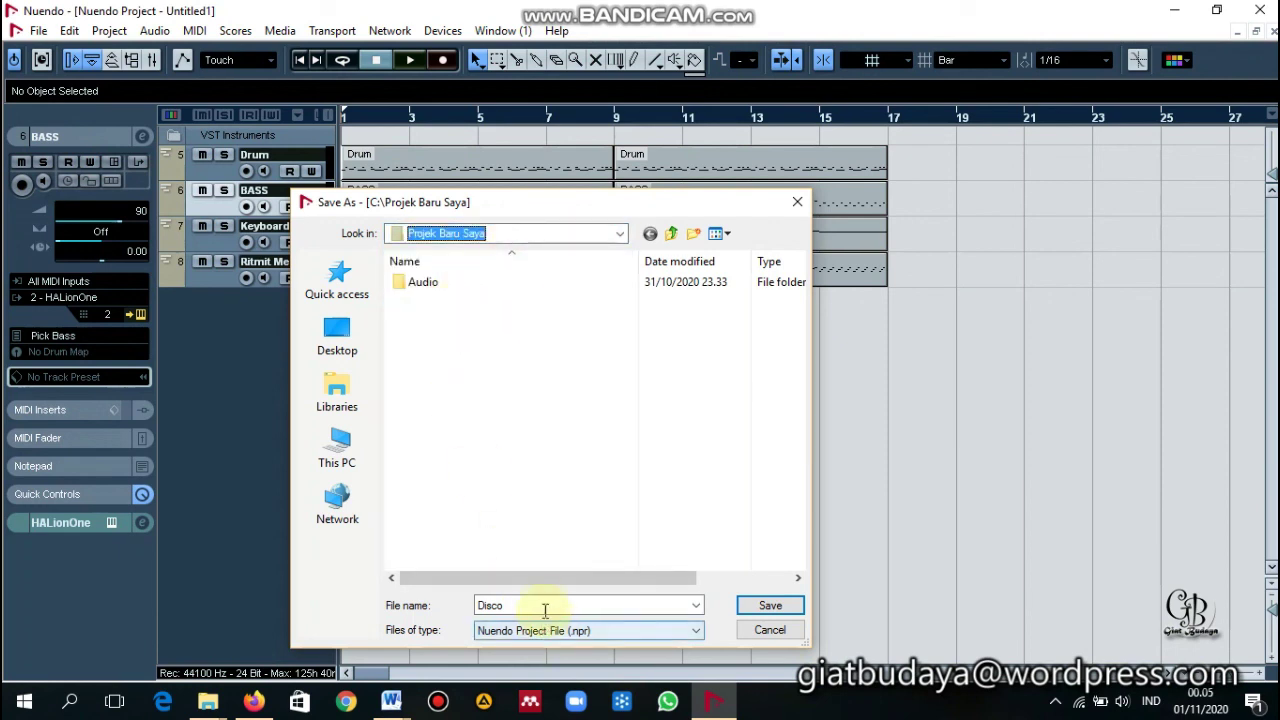
{"action": "left_click", "coordinate": [758, 606]}
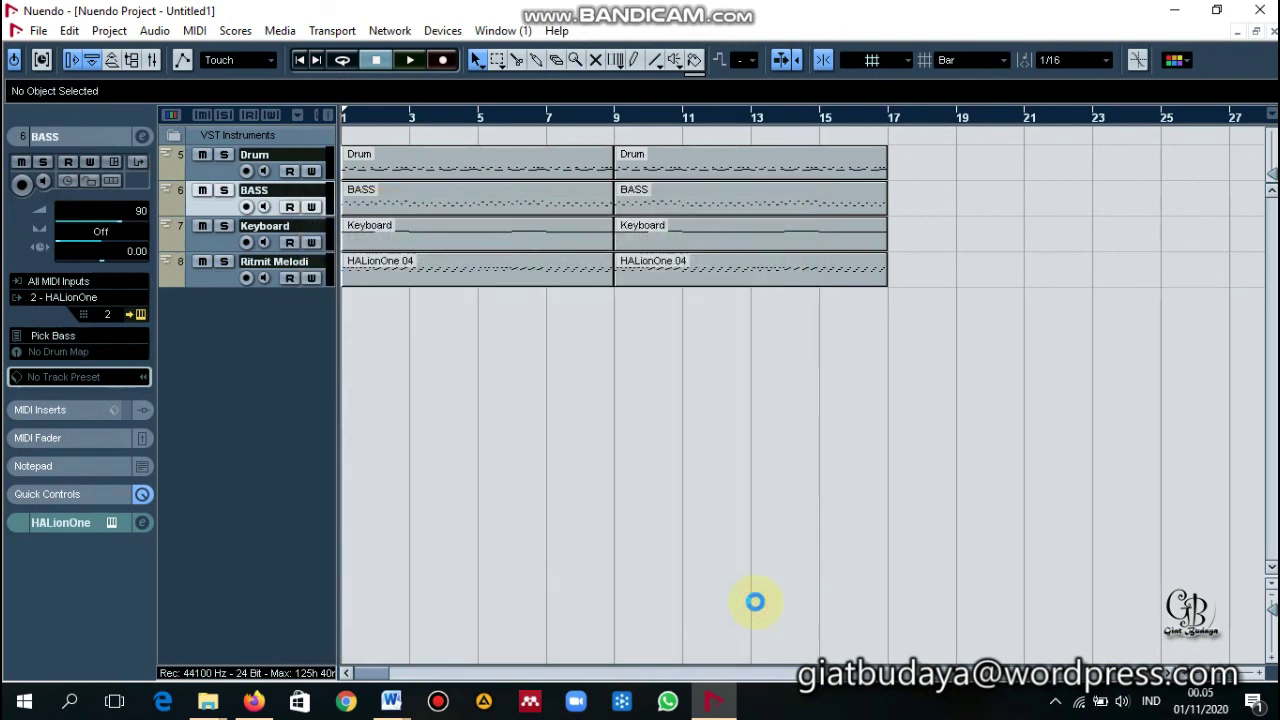
- Look up the saved Disco.npr project among the recent projects
{"action": "left_click", "coordinate": [38, 31]}
{"action": "mouse_move", "coordinate": [172, 479]}
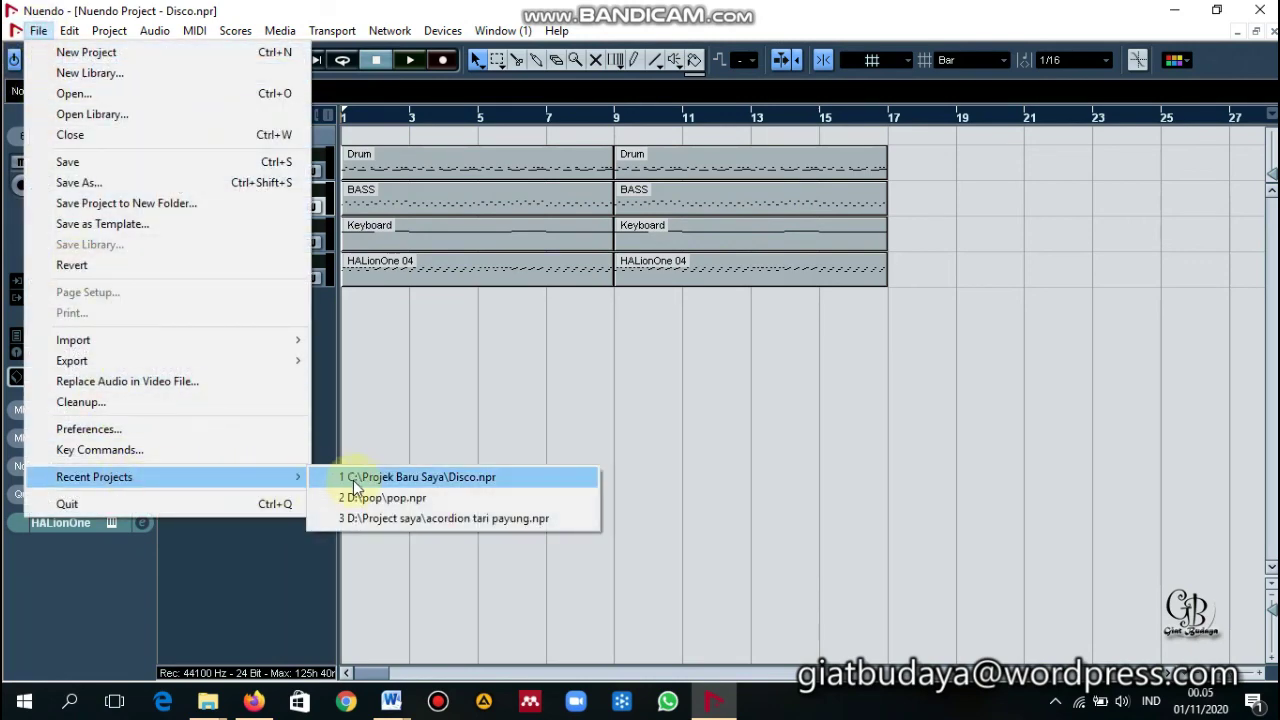
{"action": "left_click", "coordinate": [441, 479]}
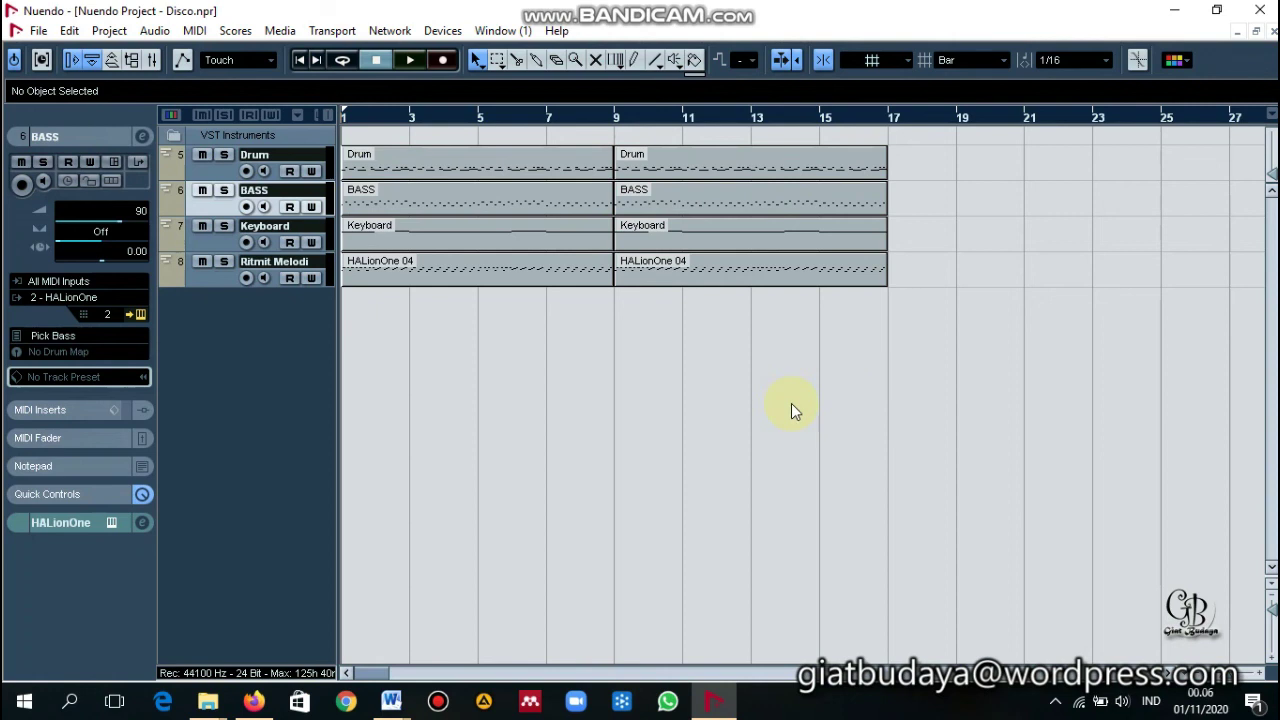
{"action": "left_click", "coordinate": [443, 31]}
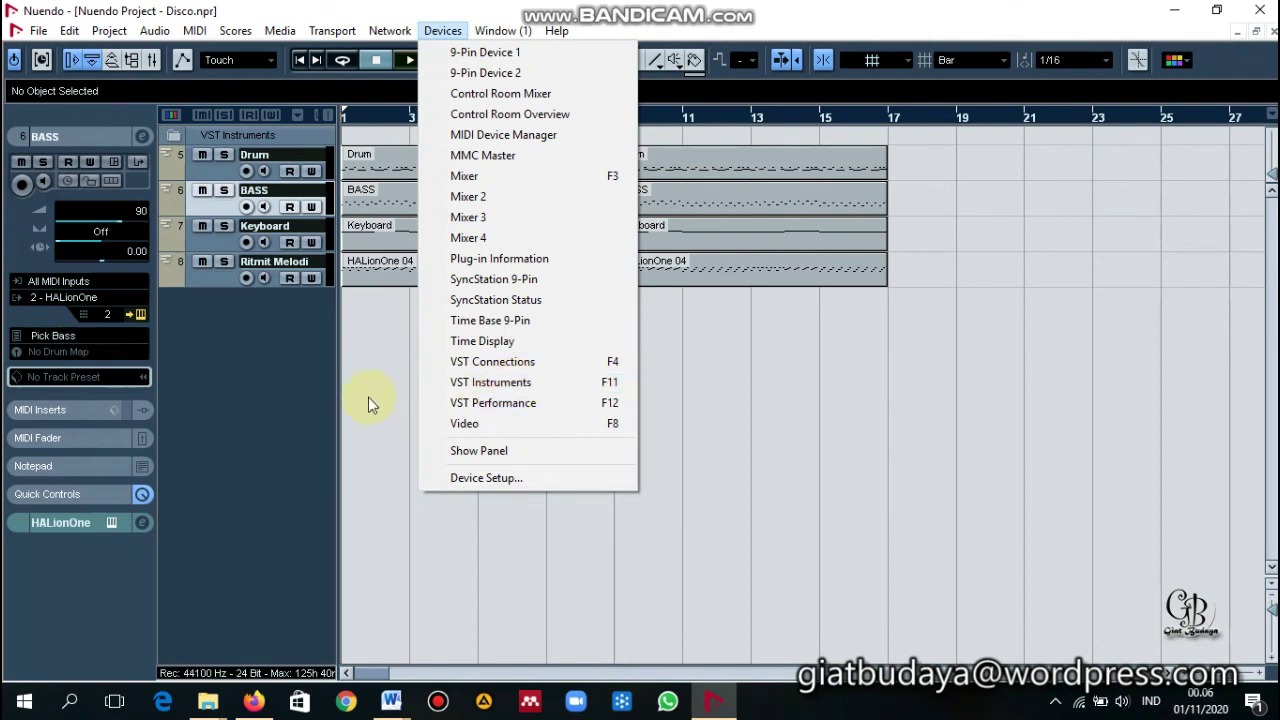
{"action": "left_click", "coordinate": [254, 390]}
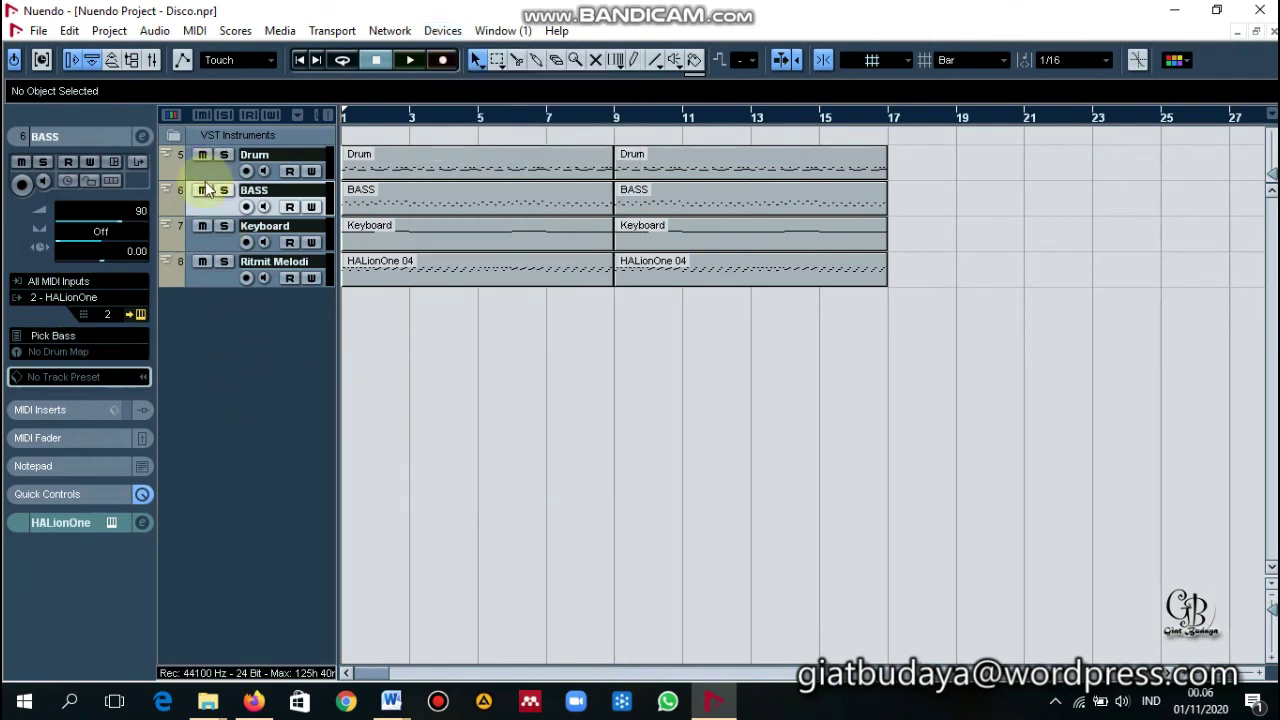
- View the notes of the first BASS part in the Key Editor and return to the project window
{"action": "left_click", "coordinate": [471, 202]}
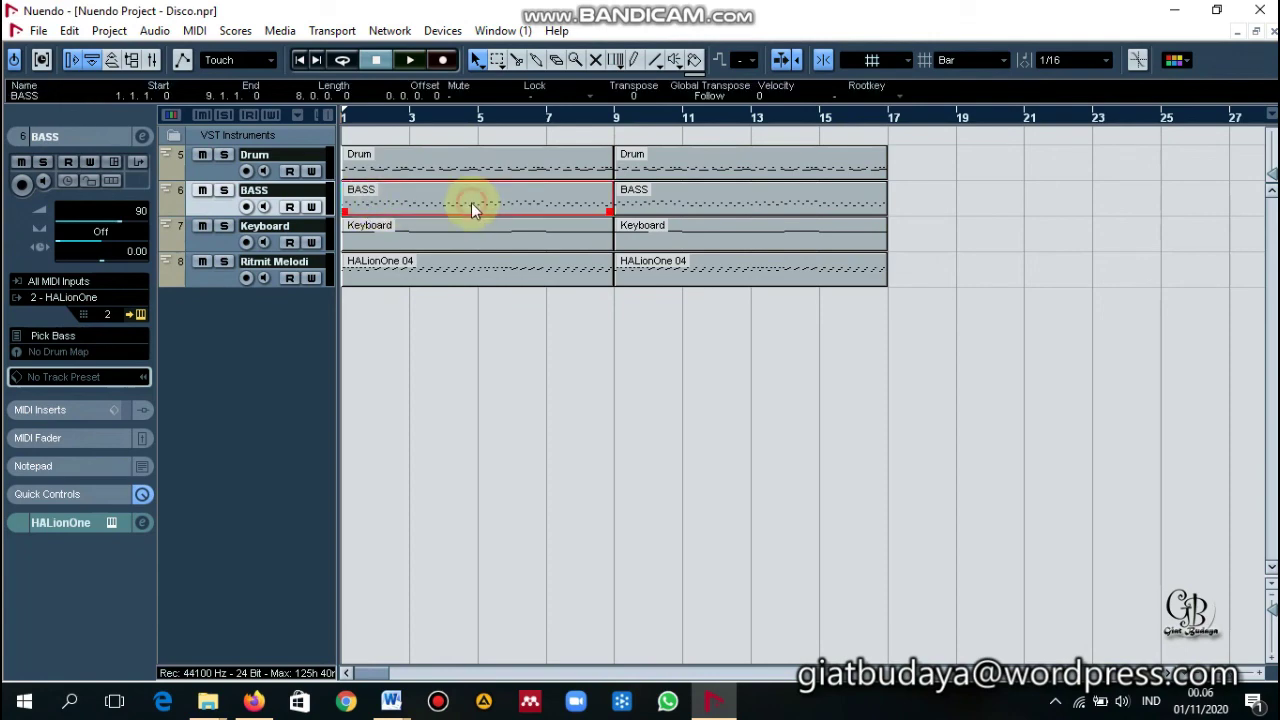
{"action": "double_click", "coordinate": [471, 202]}
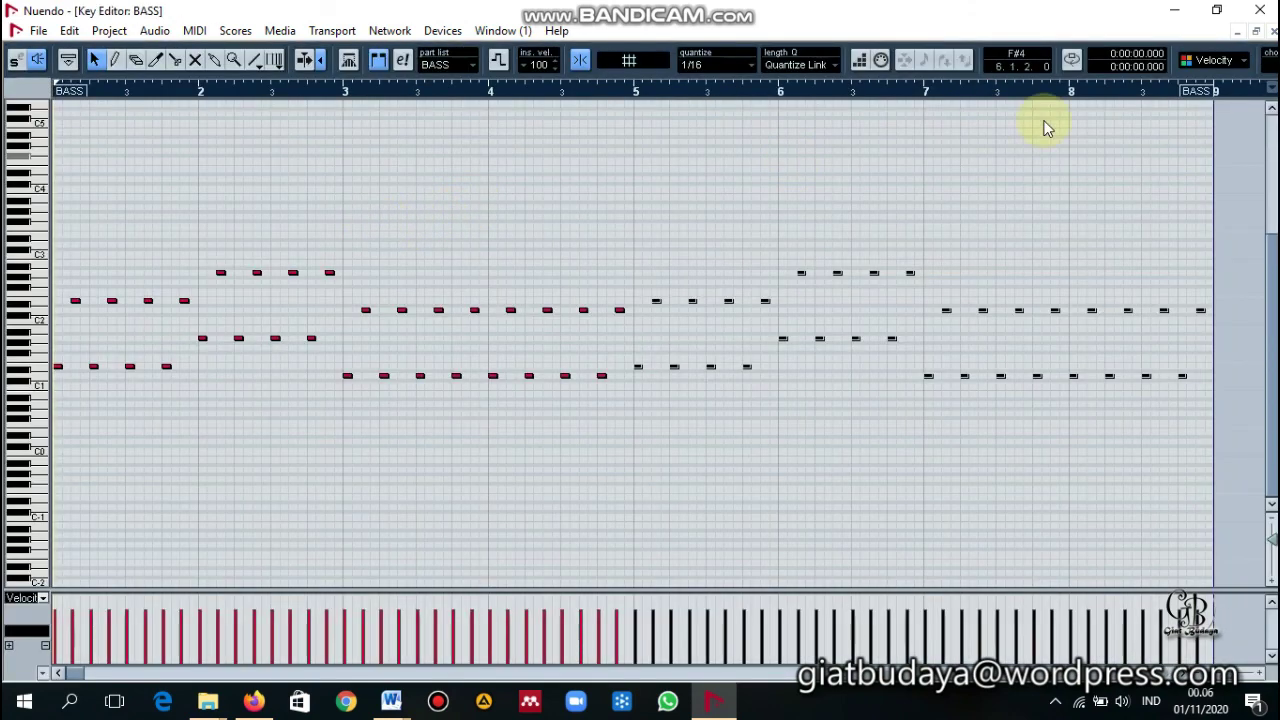
{"action": "key", "text": "Escape"}
{"action": "left_click", "coordinate": [639, 326]}
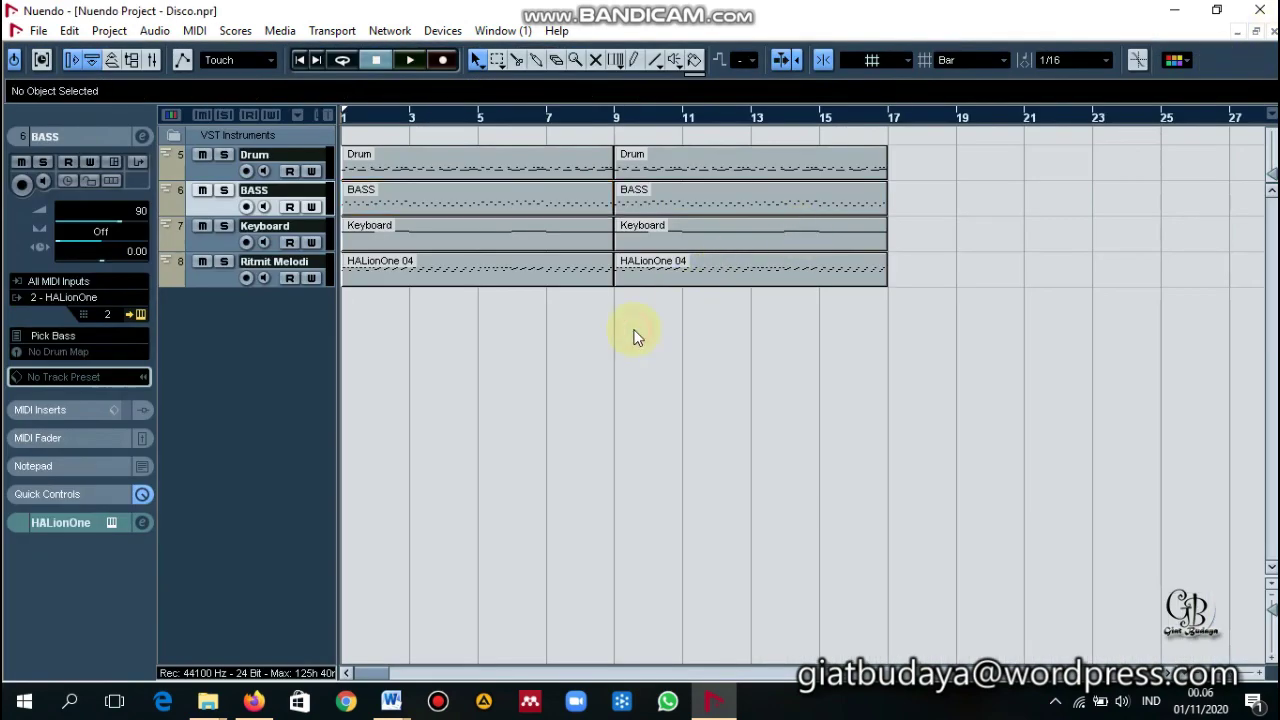
{"action": "right_click", "coordinate": [826, 313]}
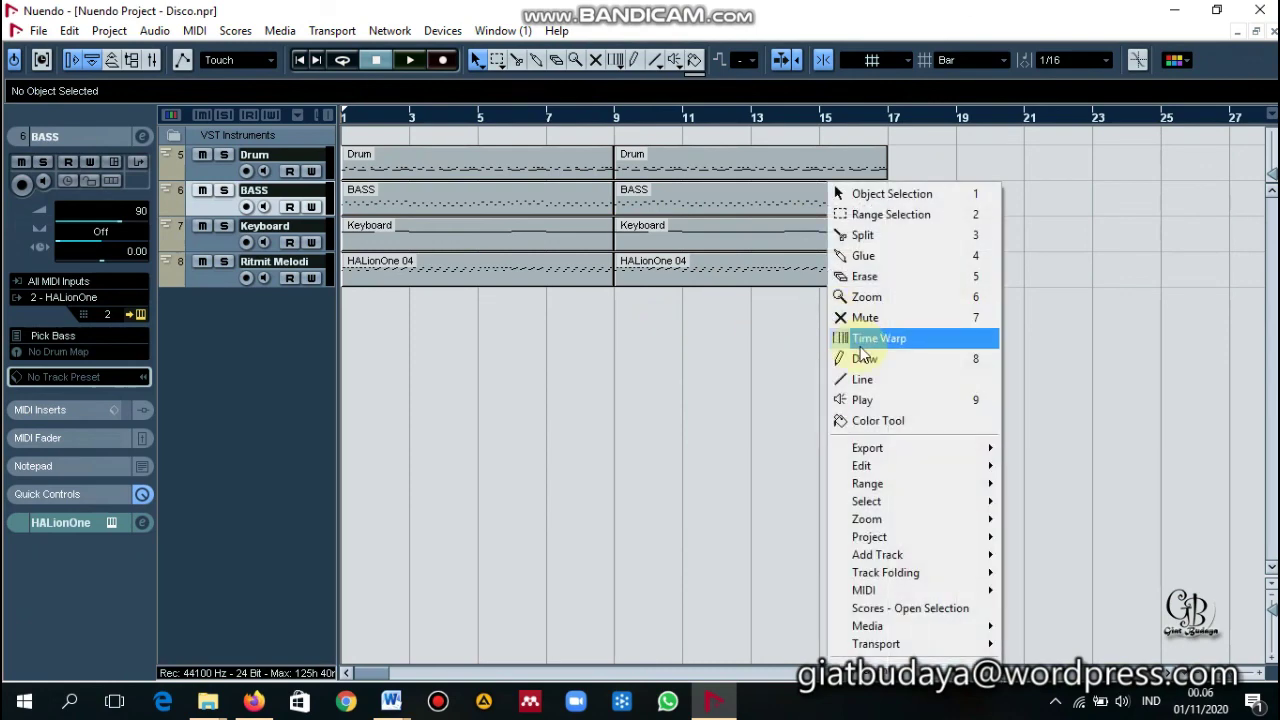
{"action": "right_click", "coordinate": [666, 343]}
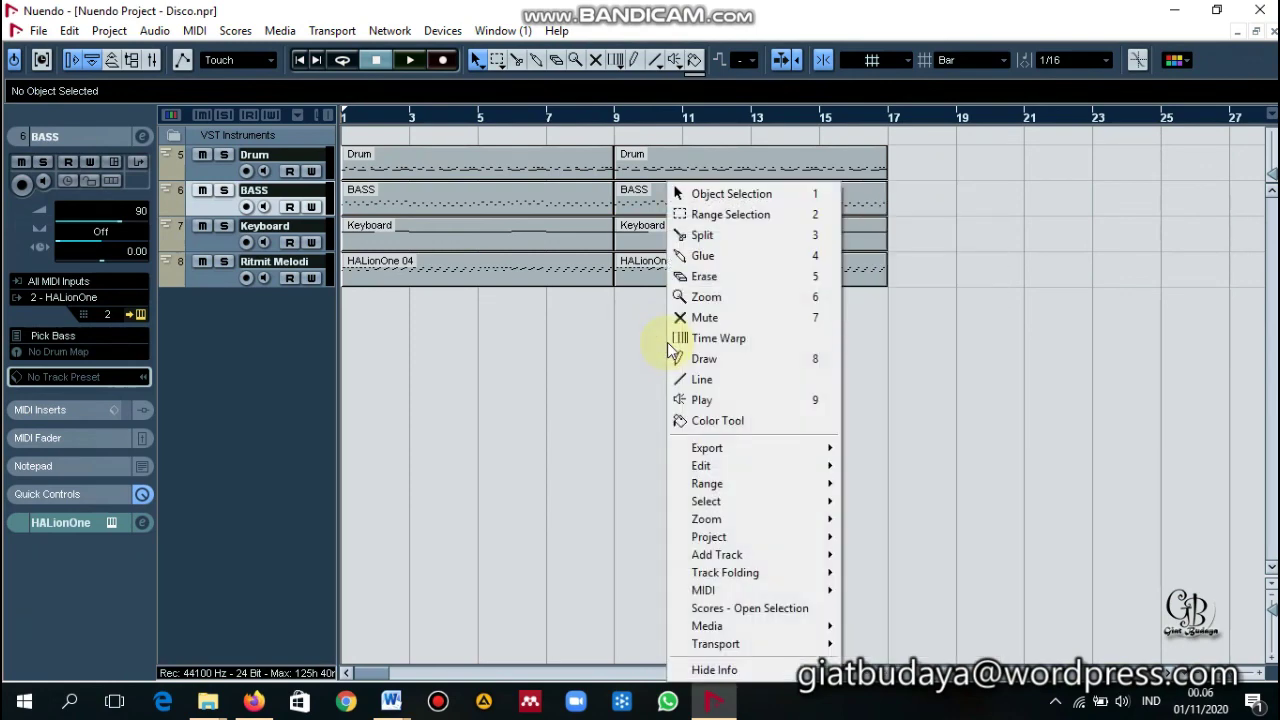
{"action": "left_click", "coordinate": [872, 377]}
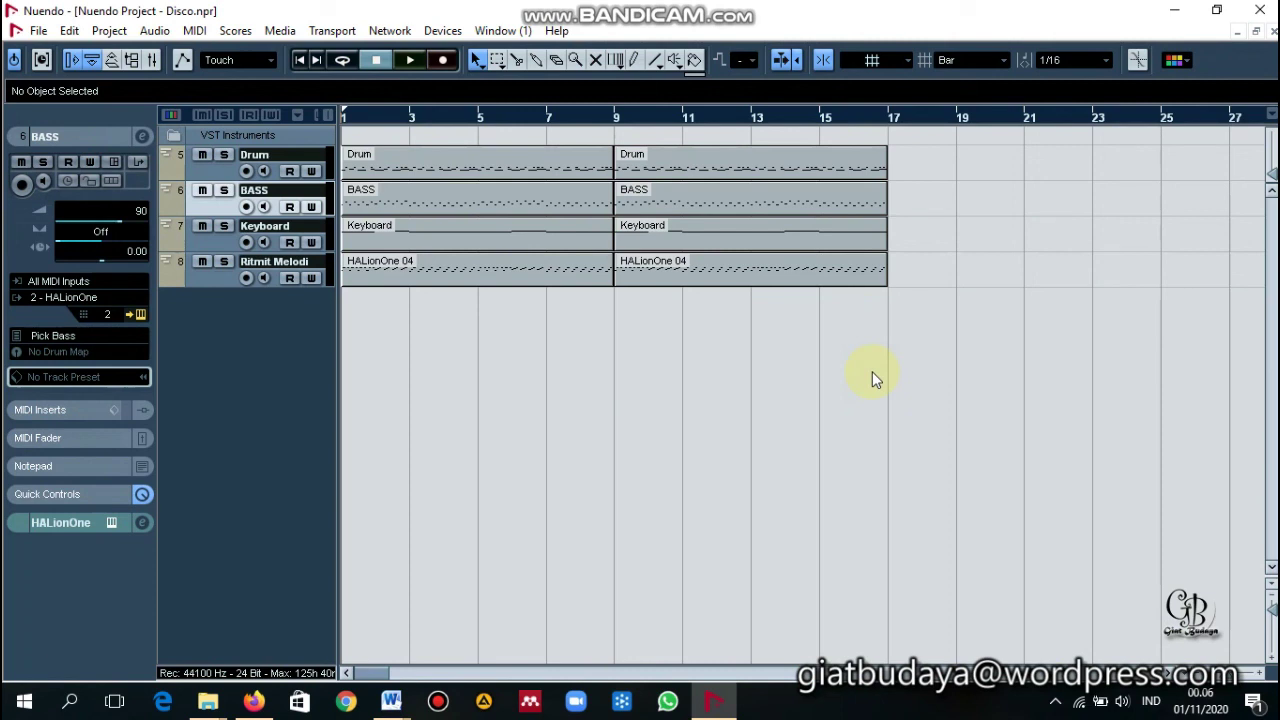
- Start playback of the four-track arrangement from bar 1
{"action": "key", "text": "space"}
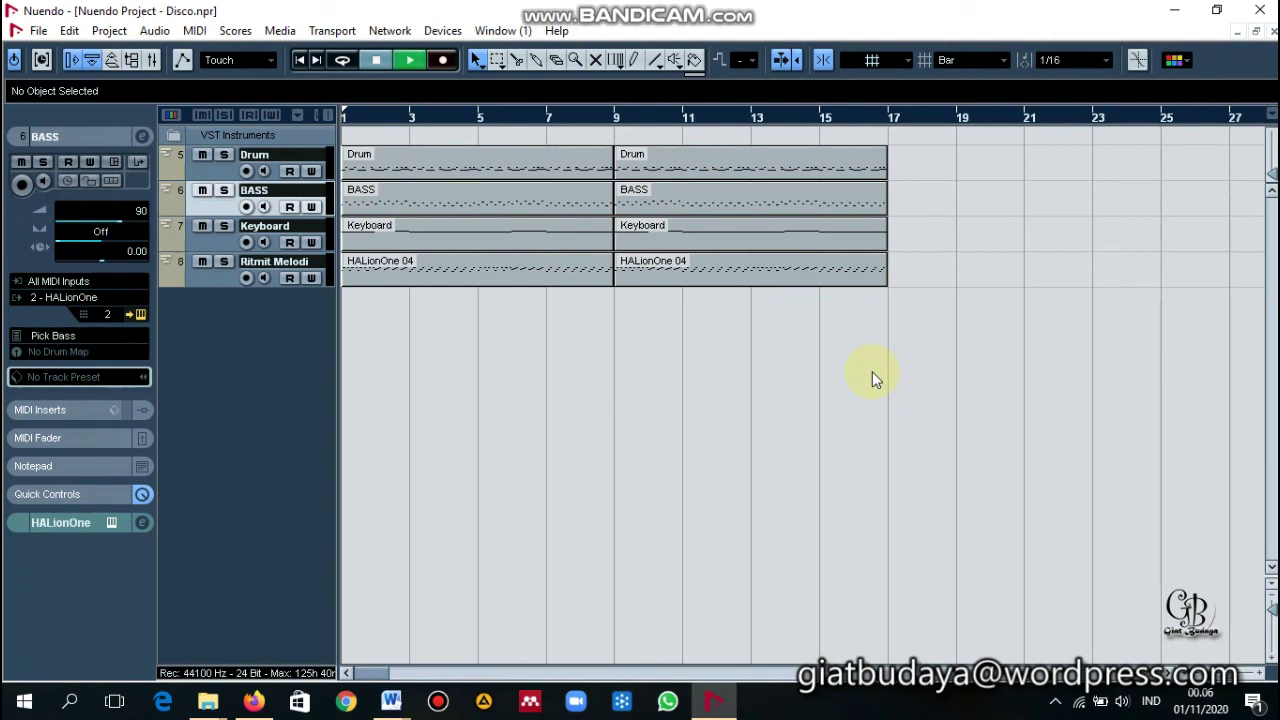